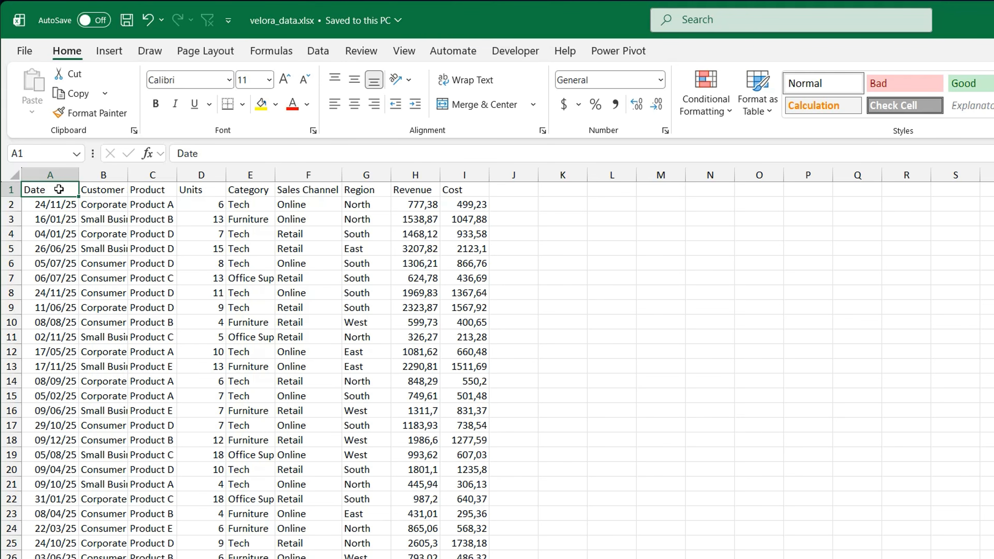
Step: Add a Profit header in J1 and calculate revenue minus cost in J2 with the formula =H2-I2
left_click(507, 187)
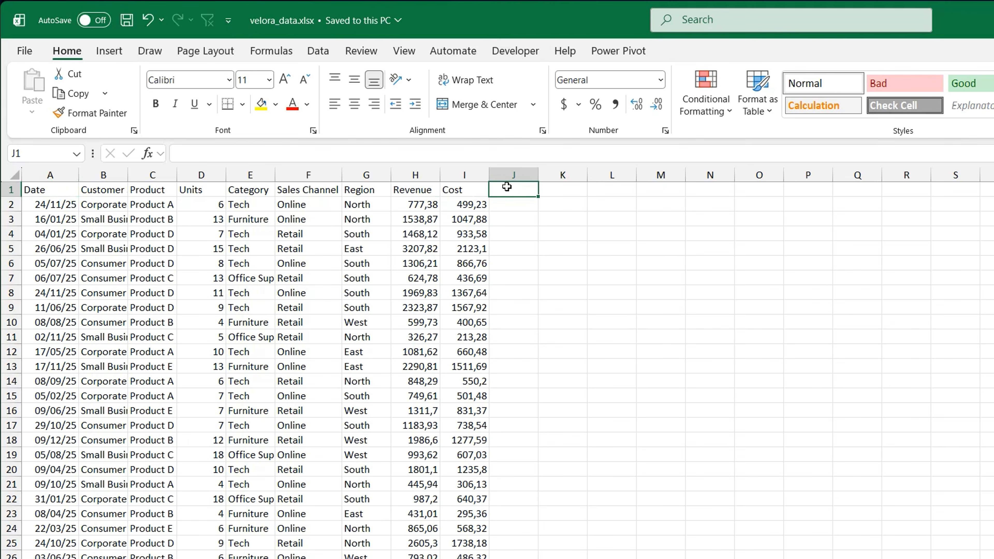
type("Profit")
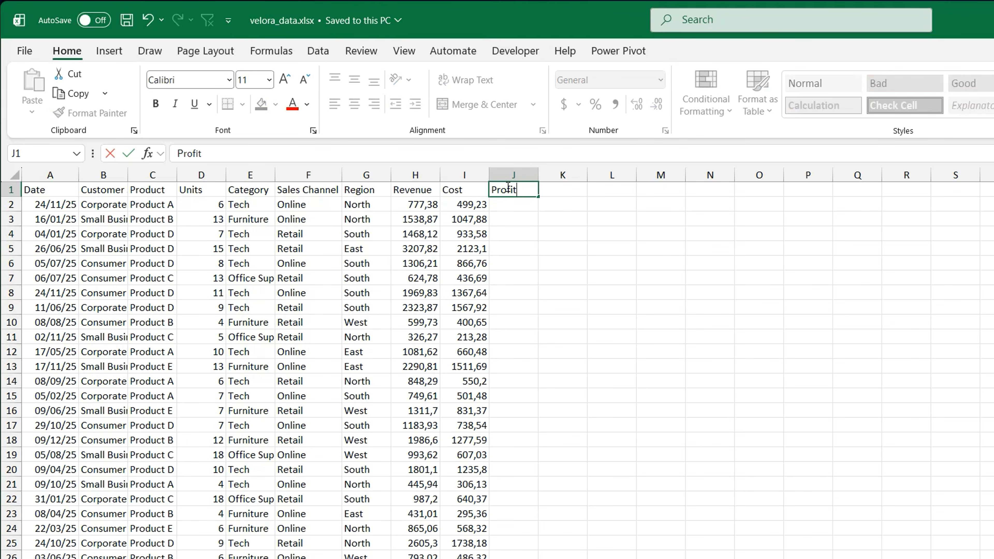
key("Return")
type("=")
key("Left")
key("Left")
type("-")
key("Left")
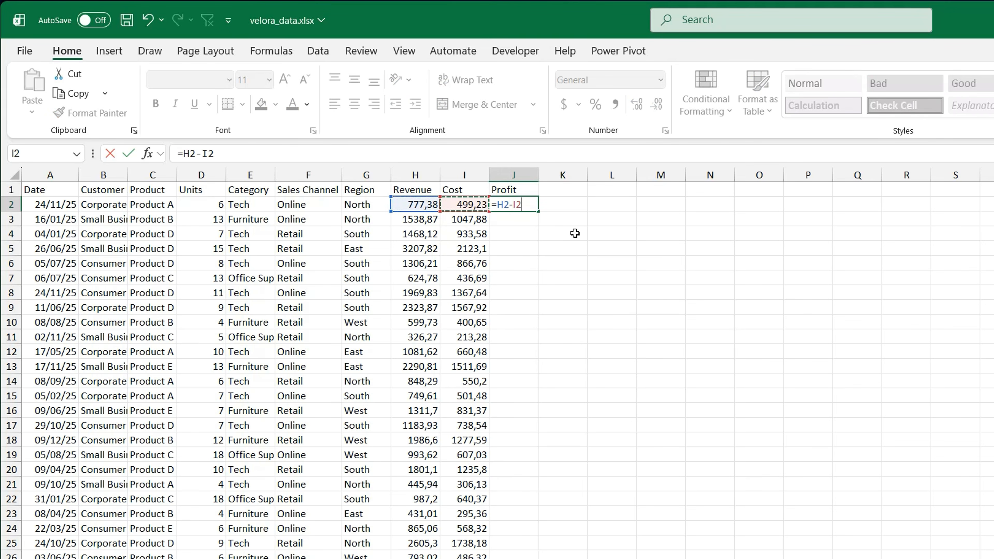
key("Return")
Step: Fill the profit formula from J2 down to the last data row and check the filled column
left_click(501, 203)
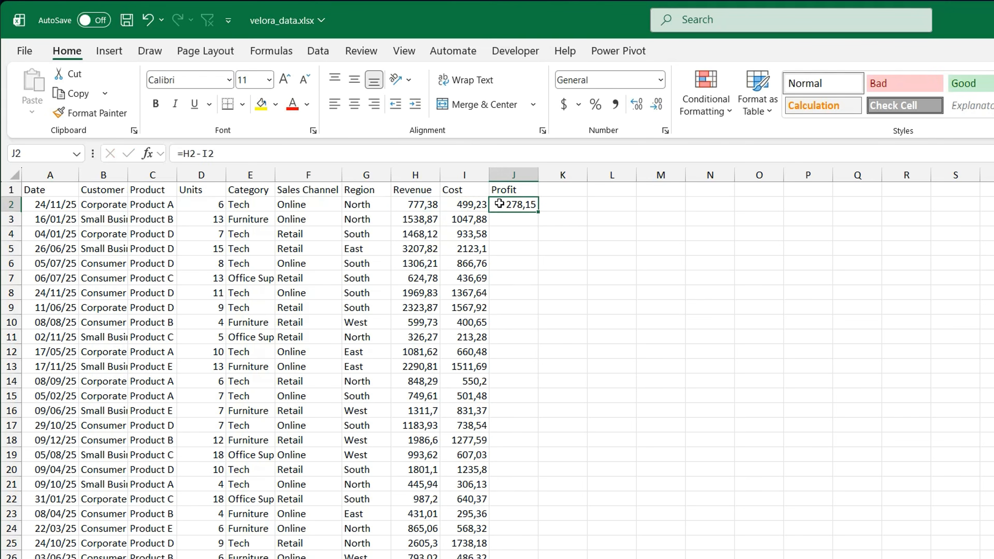
double_click(539, 211)
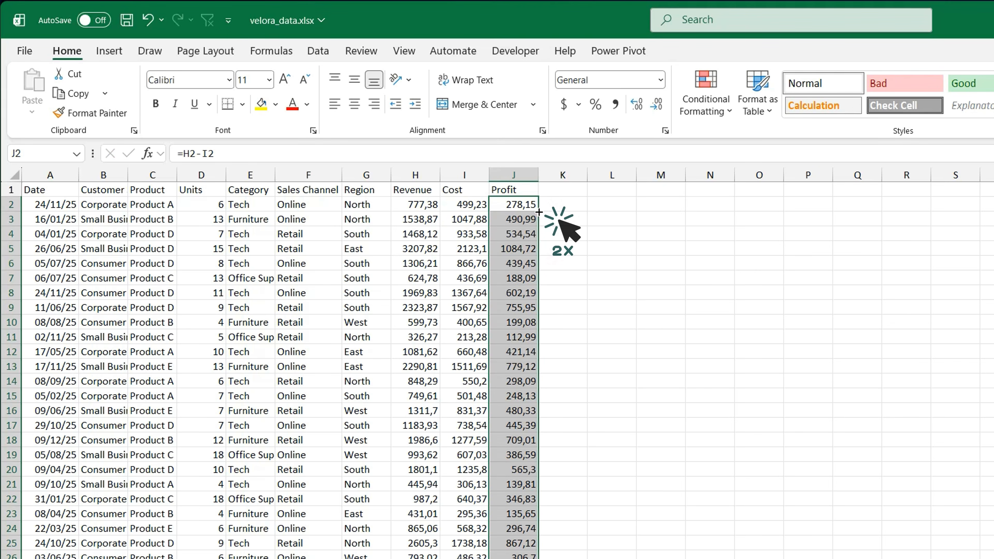
left_click(564, 253)
scroll(567, 252, "down", 7)
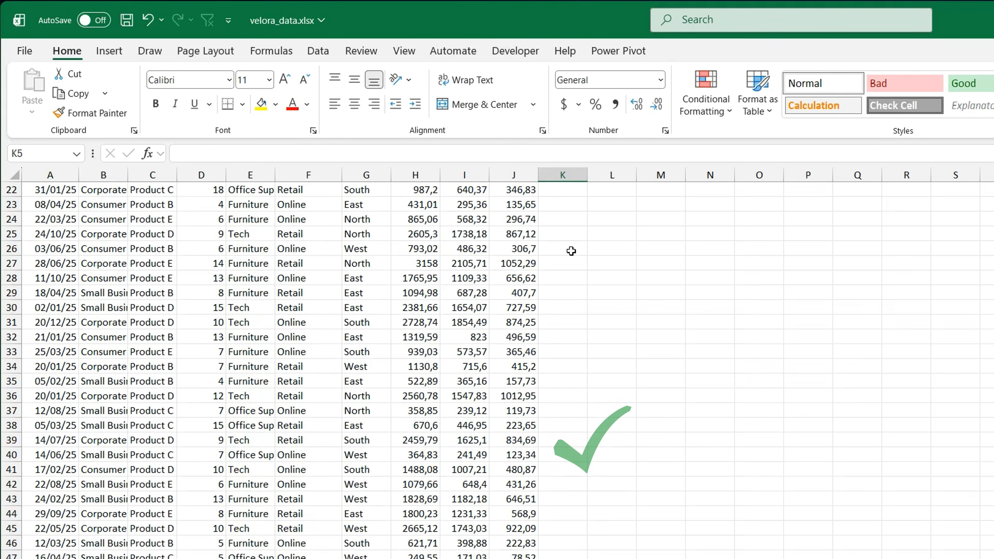
scroll(571, 251, "down", 1)
left_click(514, 308)
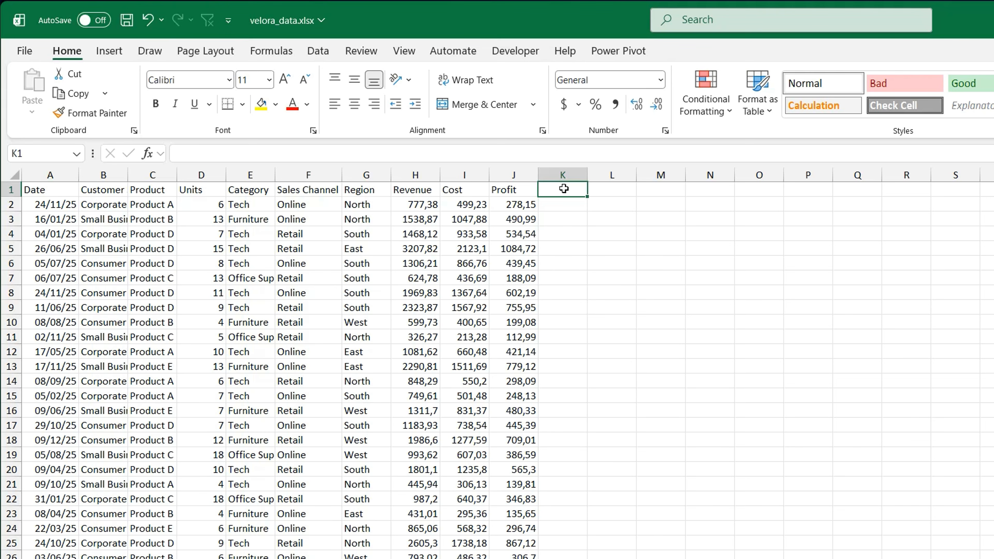
Step: Create a PivotTable from the range Data!$A$1:$J$491 on the existing worksheet at cell M6
left_click(461, 260)
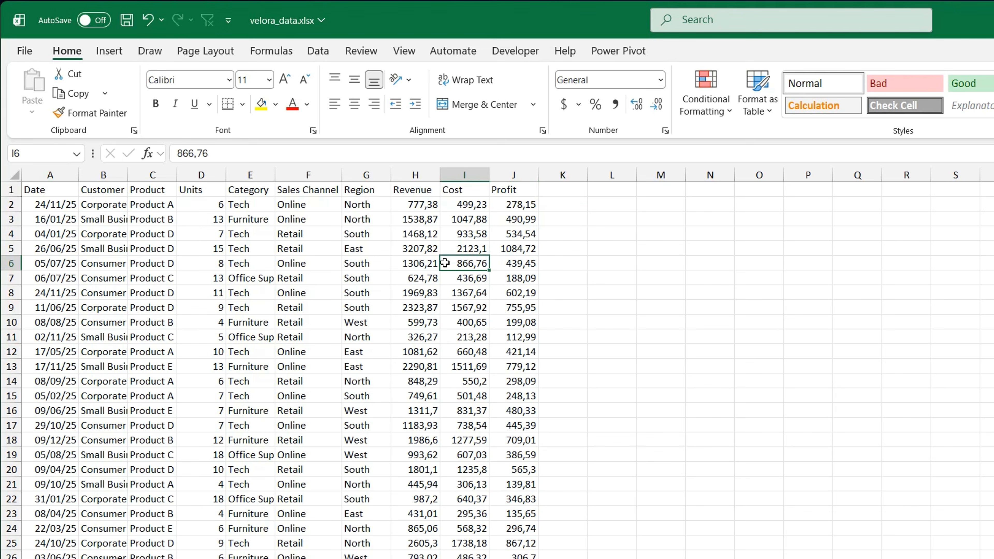
left_click(117, 55)
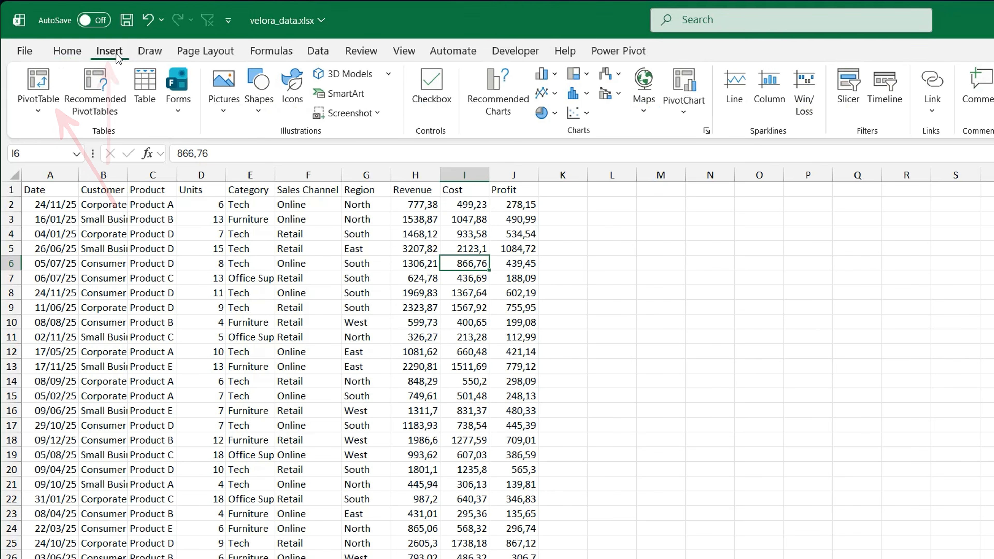
left_click(38, 89)
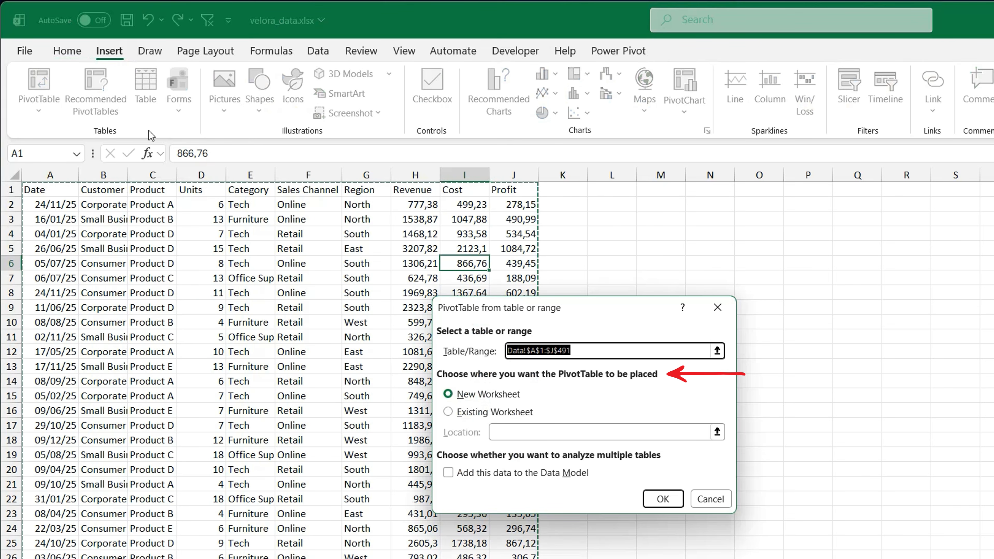
left_click(482, 412)
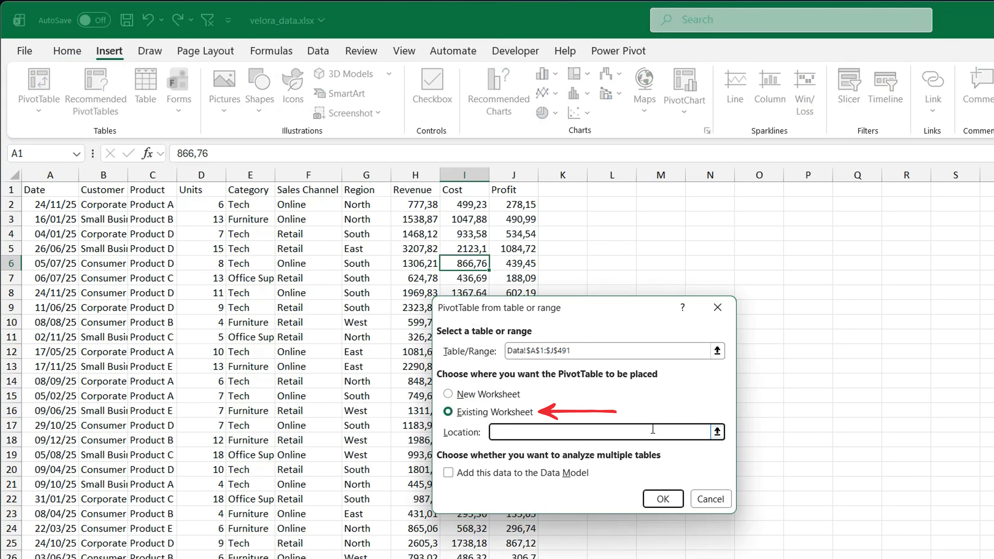
left_click(717, 431)
left_click(661, 263)
left_click(724, 333)
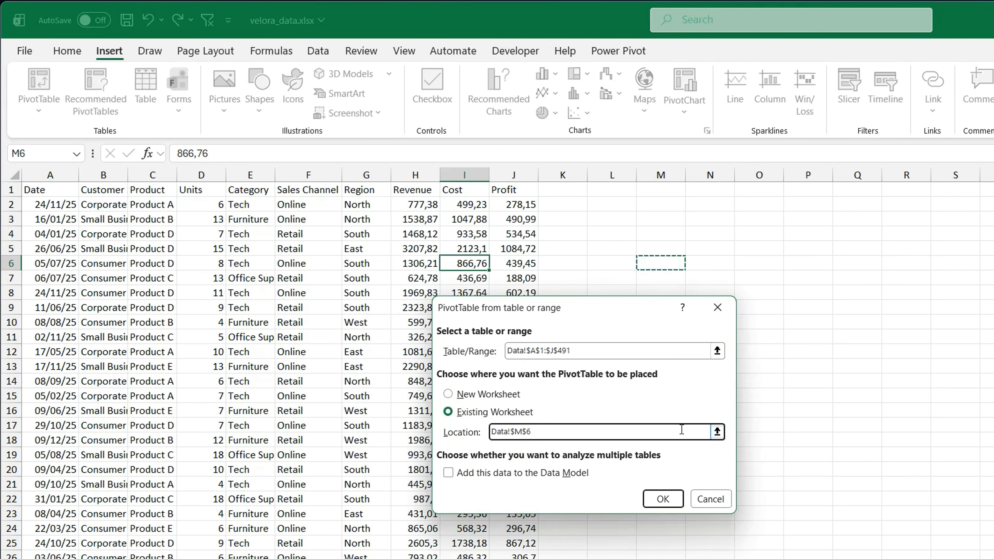
left_click(657, 497)
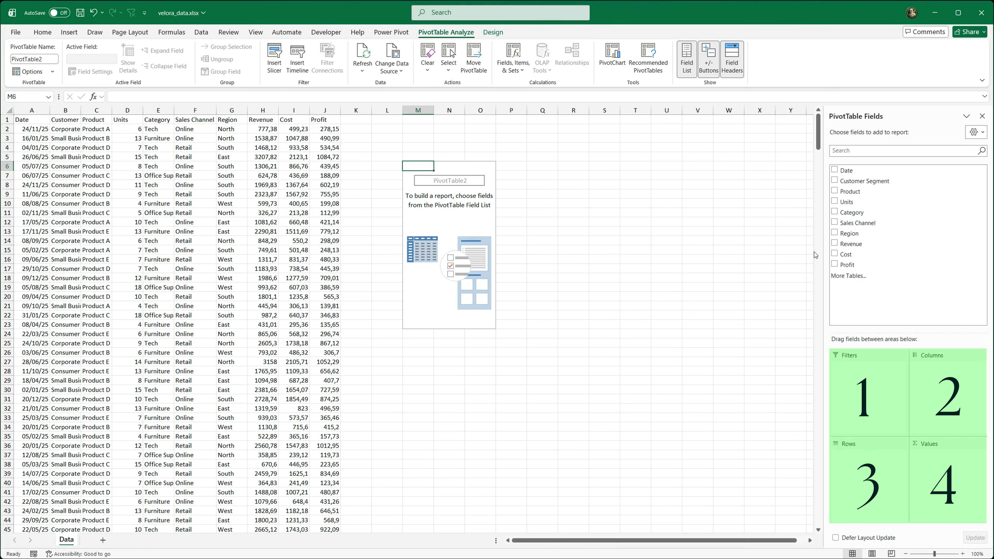
Step: Lay out the PivotTable with Region in the rows, Product in the columns and the sum of Profit as values
mouse_move(849, 233)
left_mouse_down()
mouse_move(868, 472)
mouse_move(861, 467)
left_mouse_up()
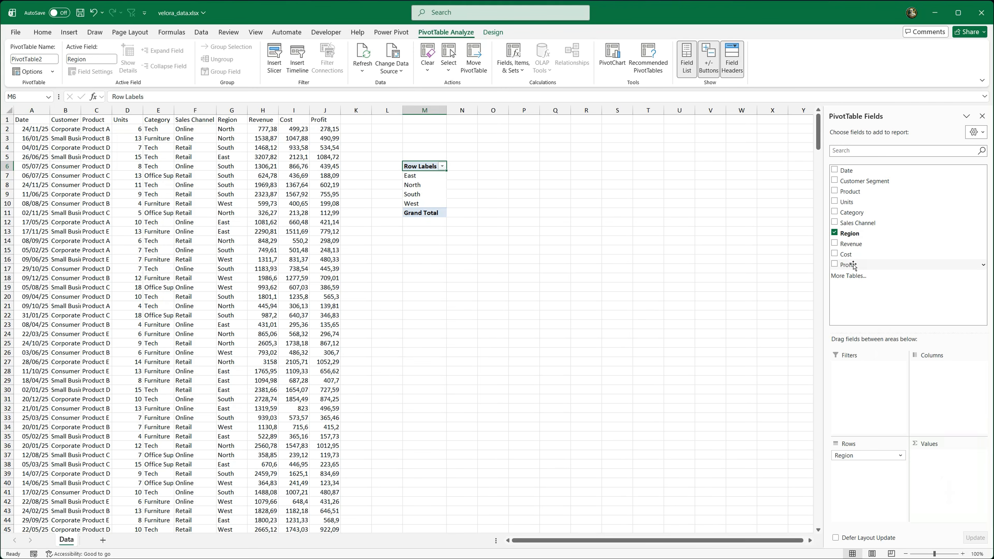
left_click_drag(853, 265, 929, 463)
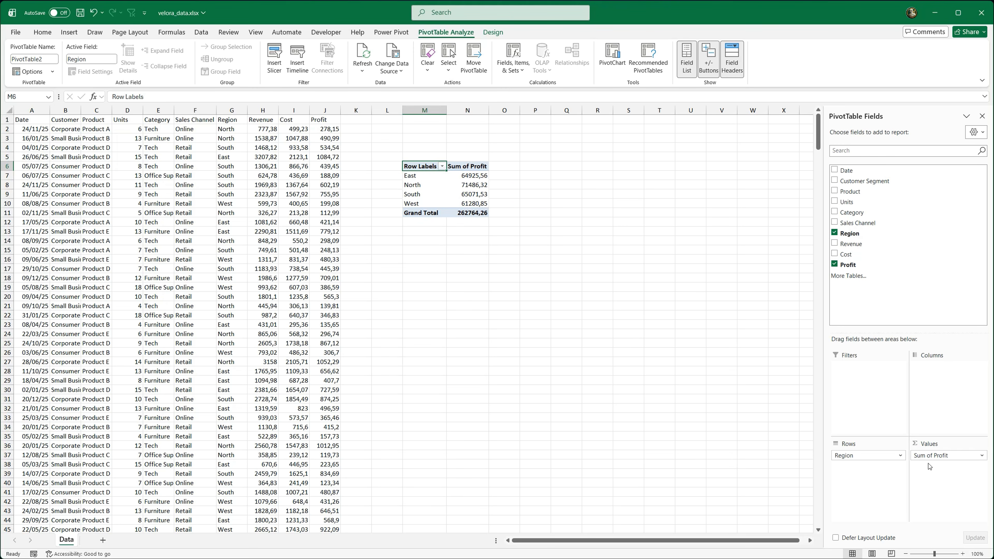
left_click_drag(857, 193, 862, 469)
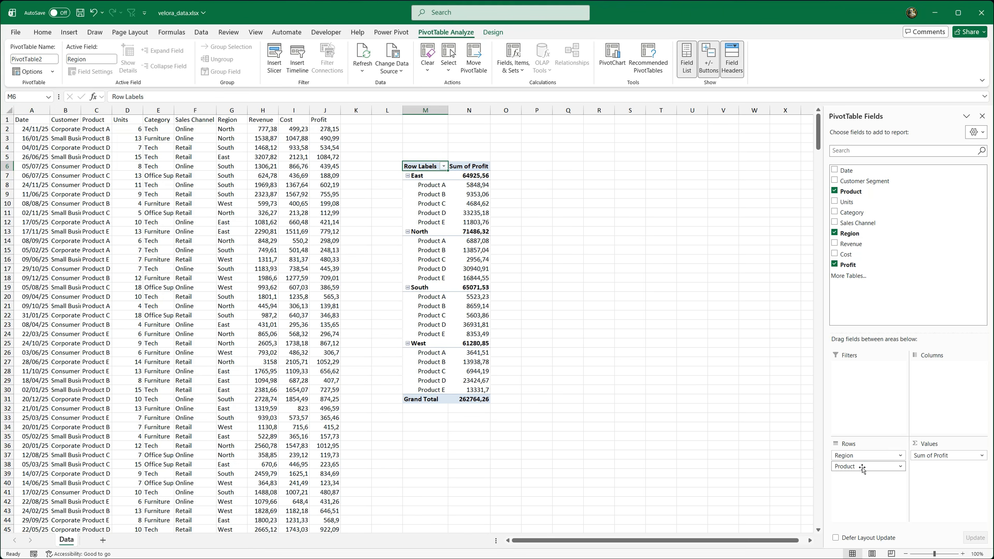
left_click_drag(863, 468, 938, 388)
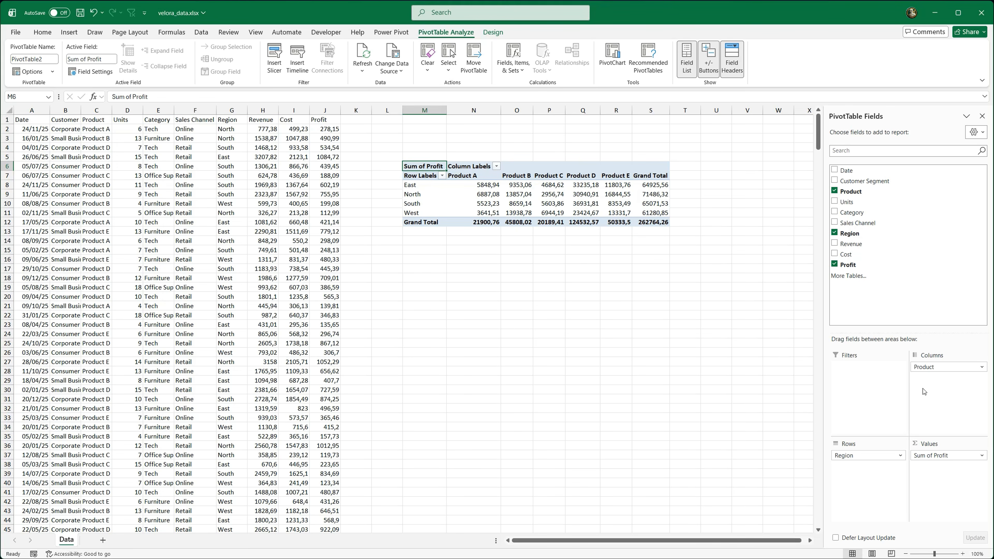
Step: Insert a Category slicer for the PivotTable and place it just below the table
left_click(274, 63)
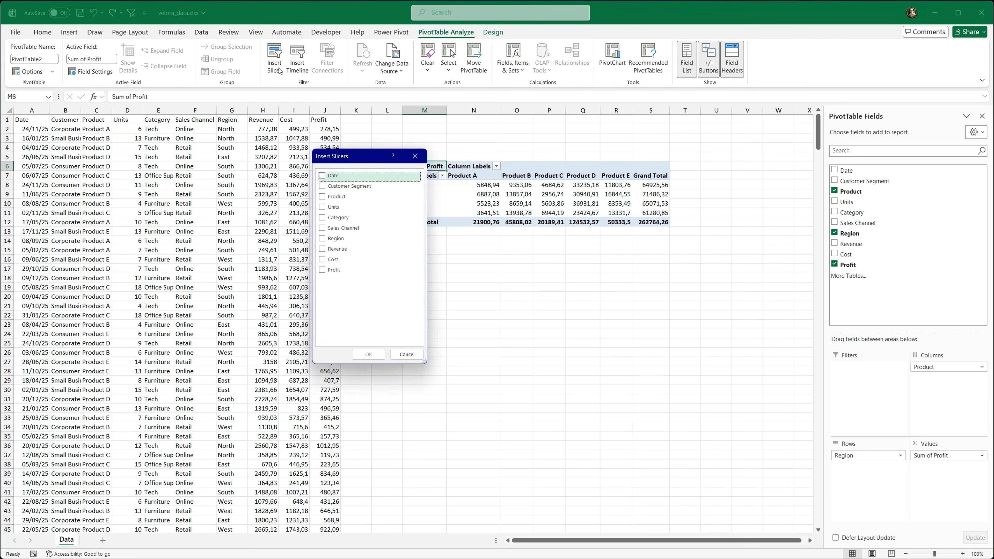
left_click(360, 220)
left_click(323, 217)
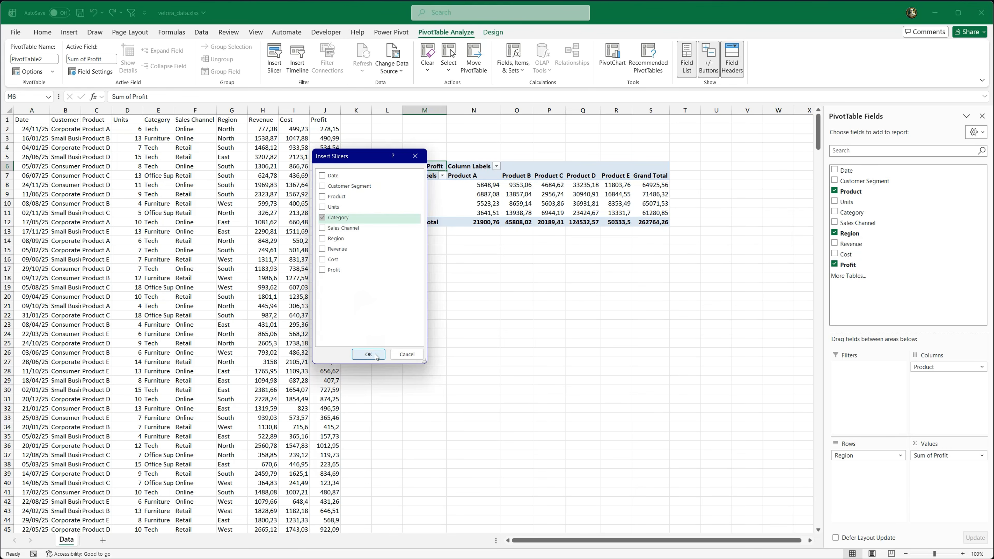
left_click(375, 354)
left_click_drag(412, 270, 405, 253)
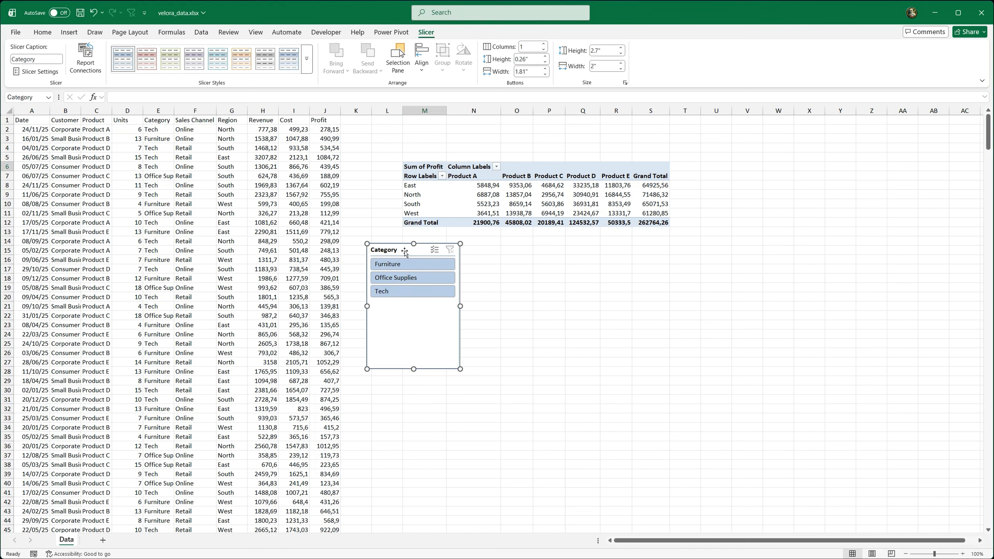
Step: Filter the PivotTable by Furniture, Office Supplies and Tech in turn with the Category slicer, and clear the filter
left_click(405, 265)
left_click(413, 279)
left_click(424, 288)
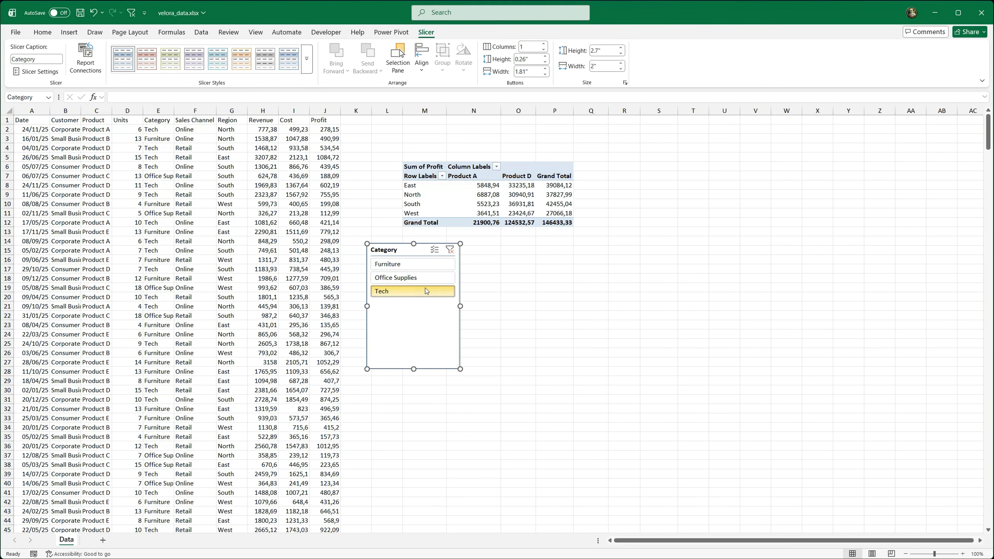
left_click(450, 250)
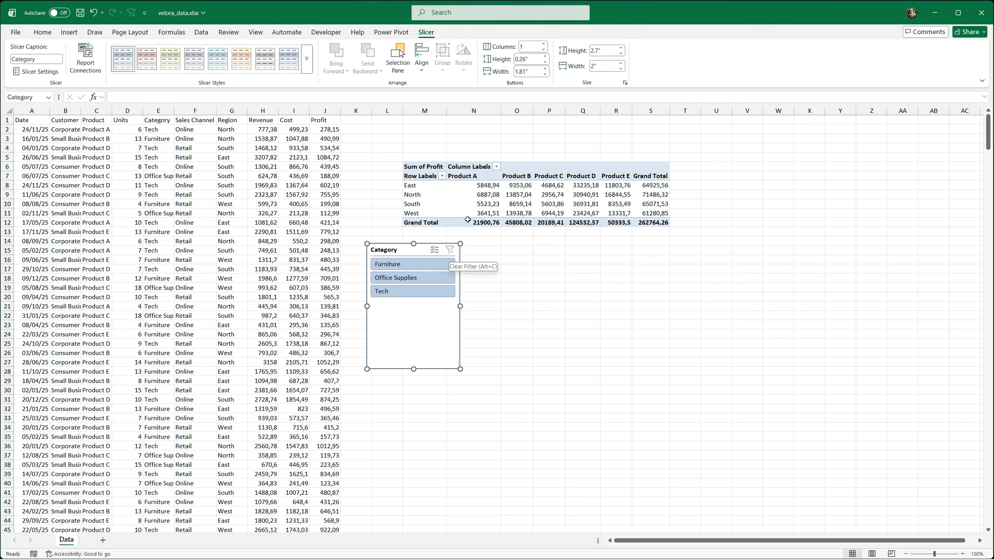
Step: Insert a clustered column PivotChart from the PivotTable and place it beside the Category slicer
left_click(484, 194)
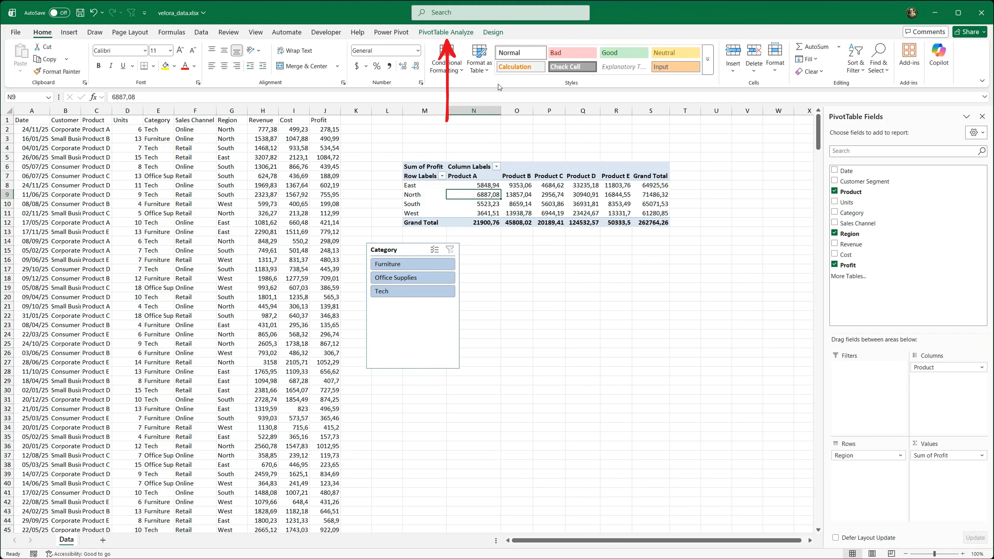
left_click(463, 32)
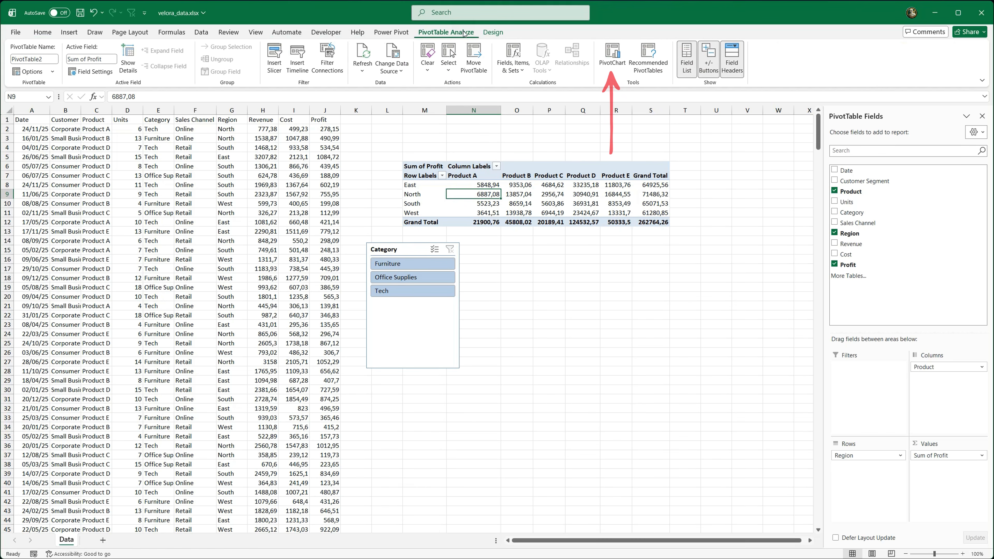
left_click(612, 66)
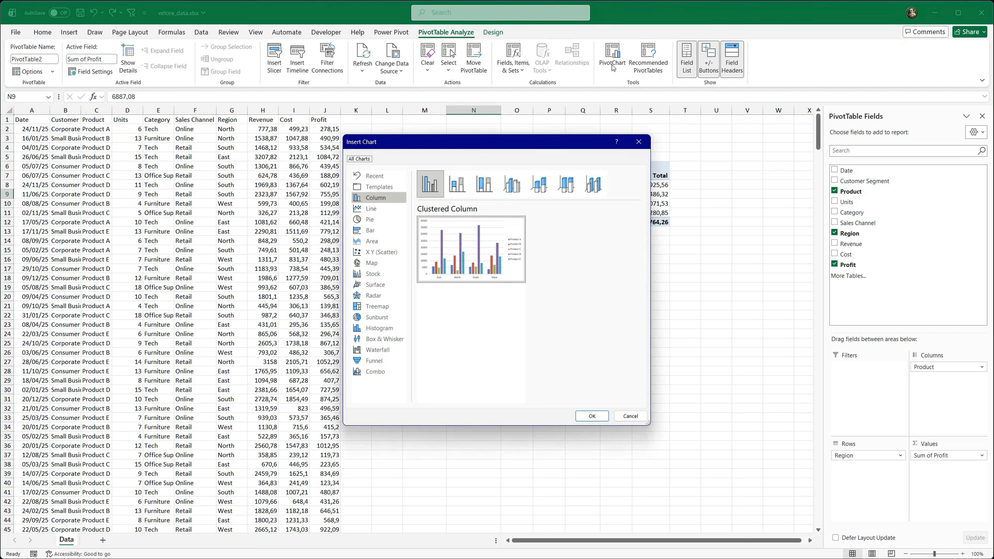
left_click(591, 415)
left_click_drag(468, 265, 643, 247)
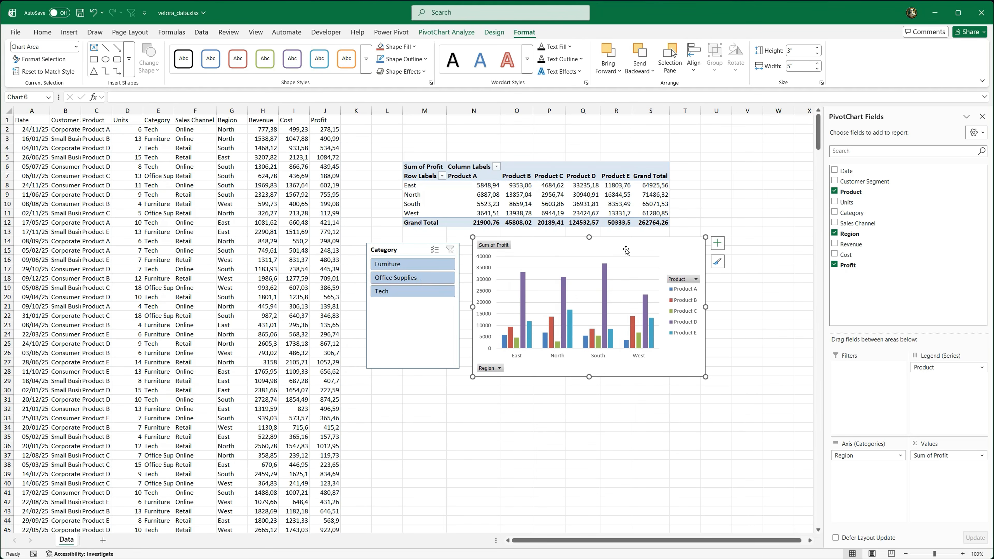
Step: Test the Category slicer on the PivotChart with Furniture, Office Supplies and Tech, and clear the filter
left_click(423, 267)
left_click(429, 278)
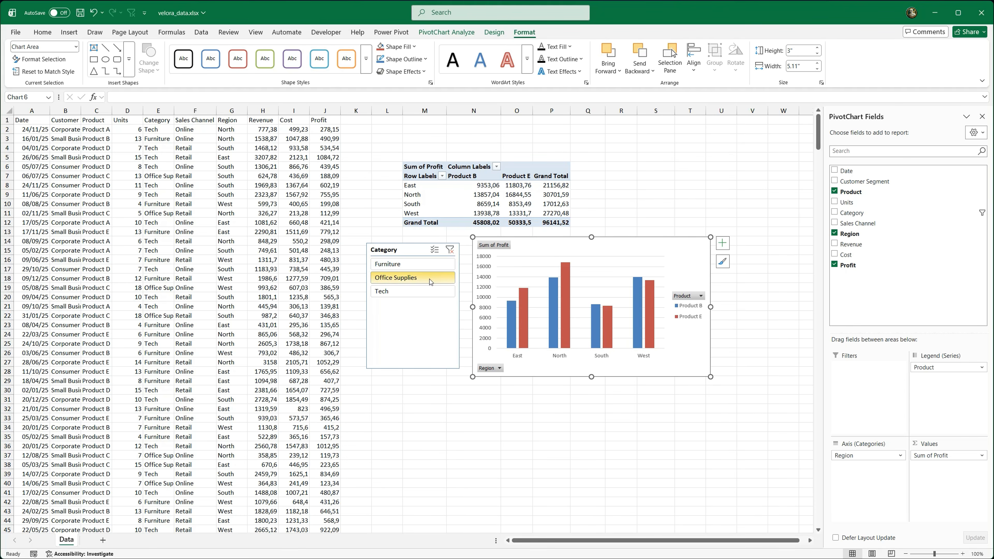
left_click(432, 291)
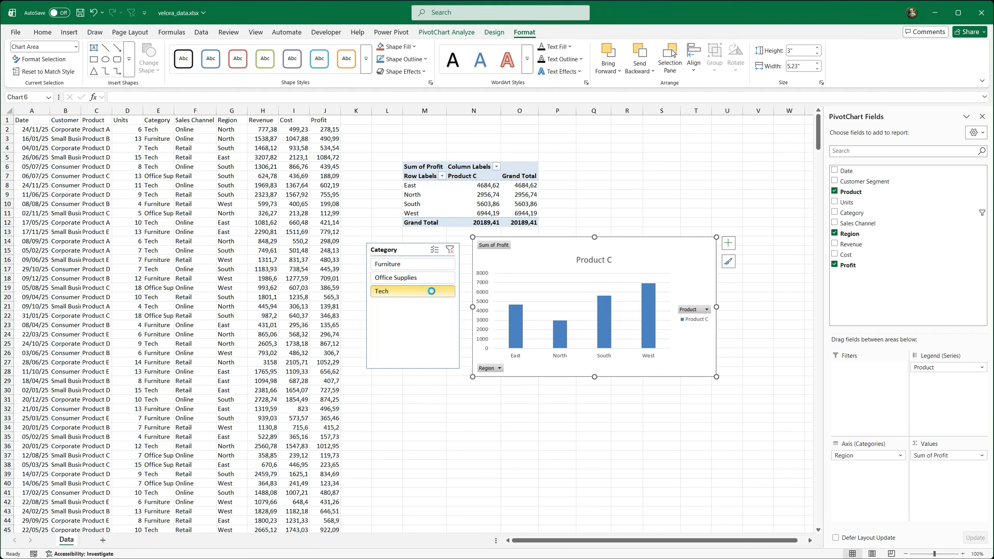
left_click(450, 251)
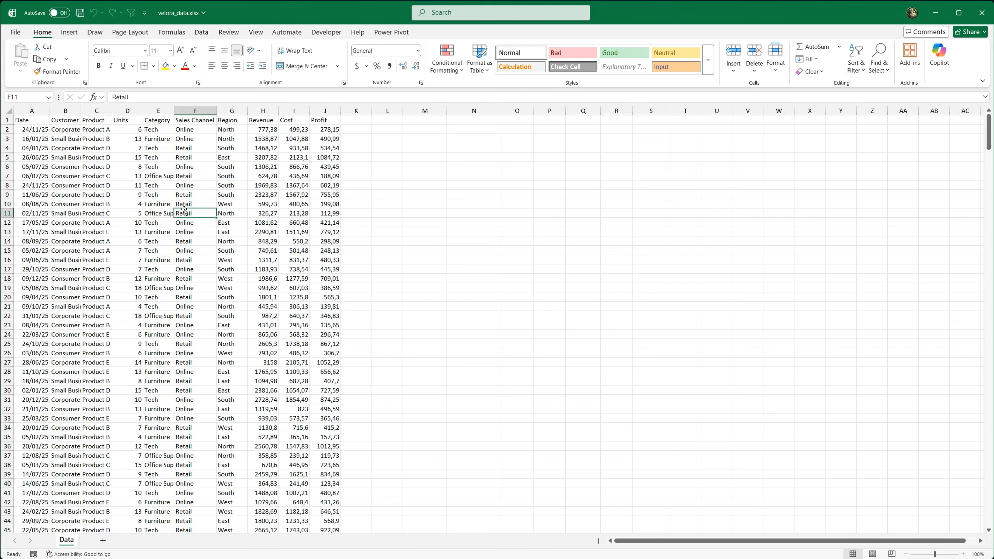
Step: Create a PivotTable from the sales data range Data!$A$1:$J$491 on a new worksheet
left_click(71, 33)
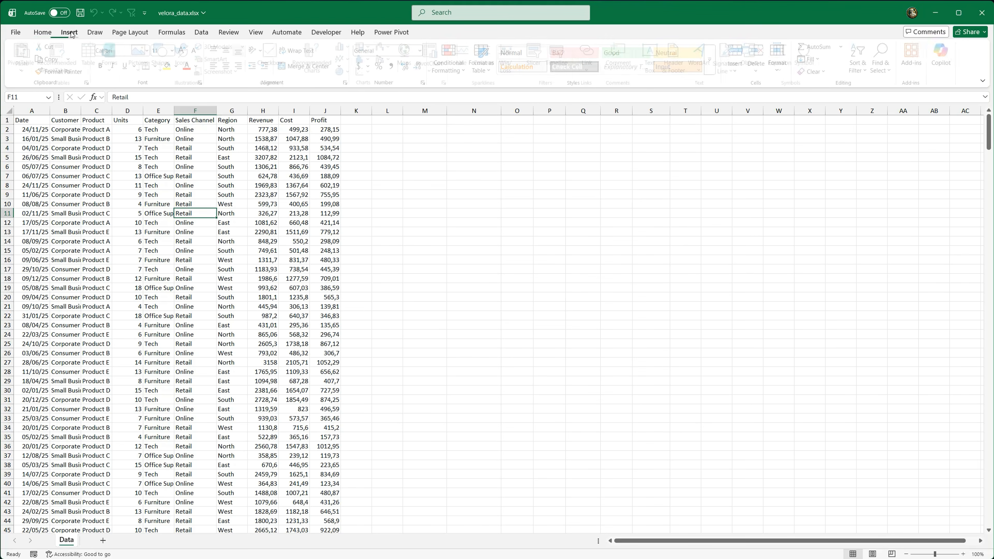
left_click(24, 55)
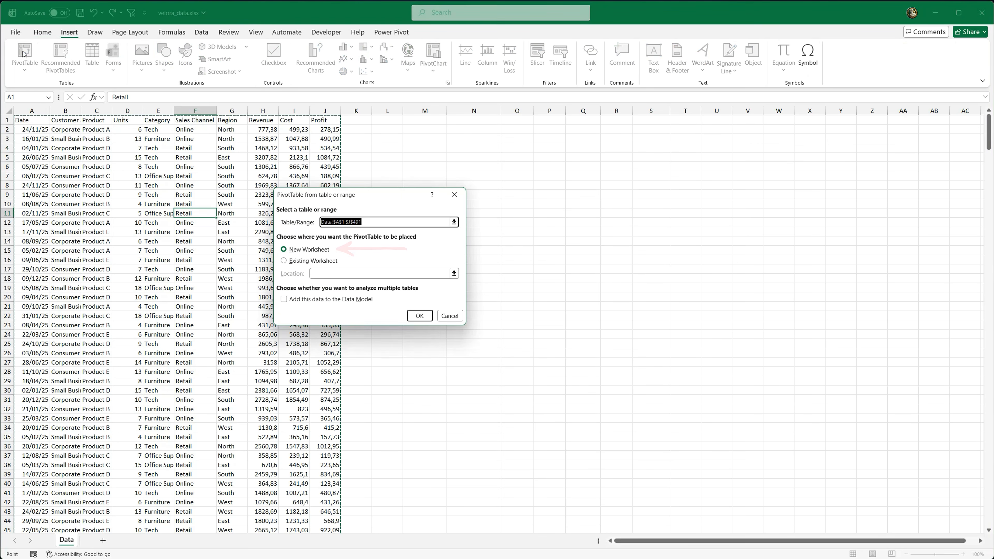
left_click(418, 315)
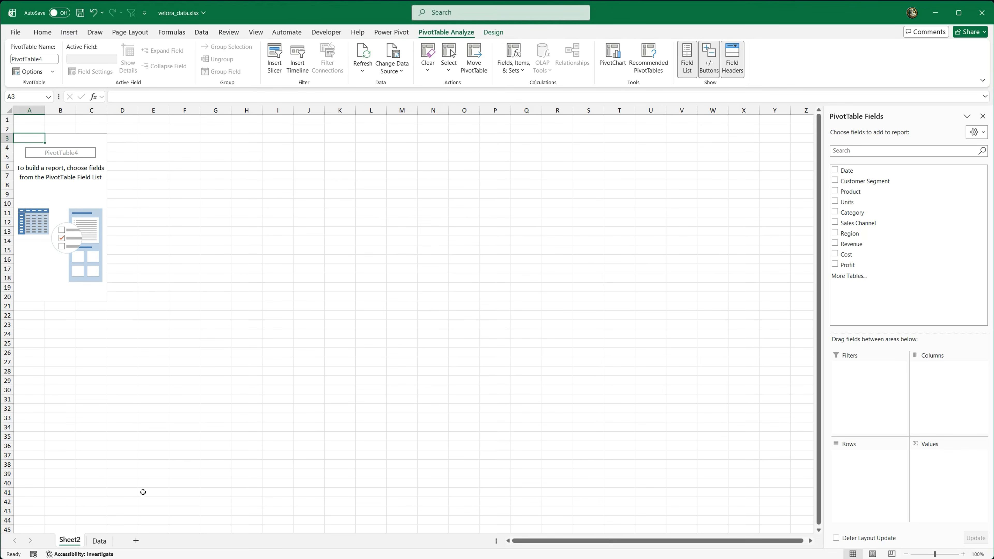
Step: Rename the new PivotTable sheet as Pivots and move it after the Data sheet
double_click(69, 540)
type("Pivots")
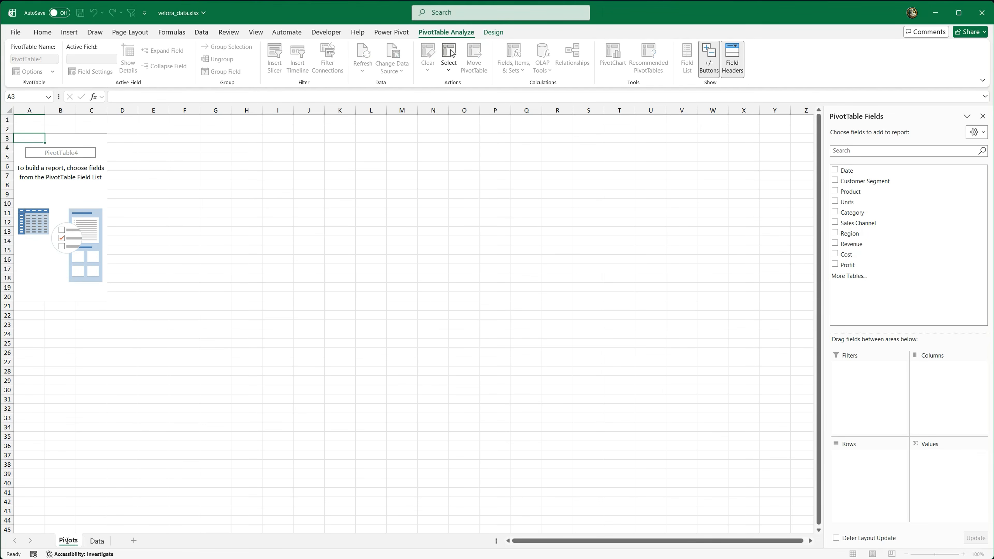
key("Return")
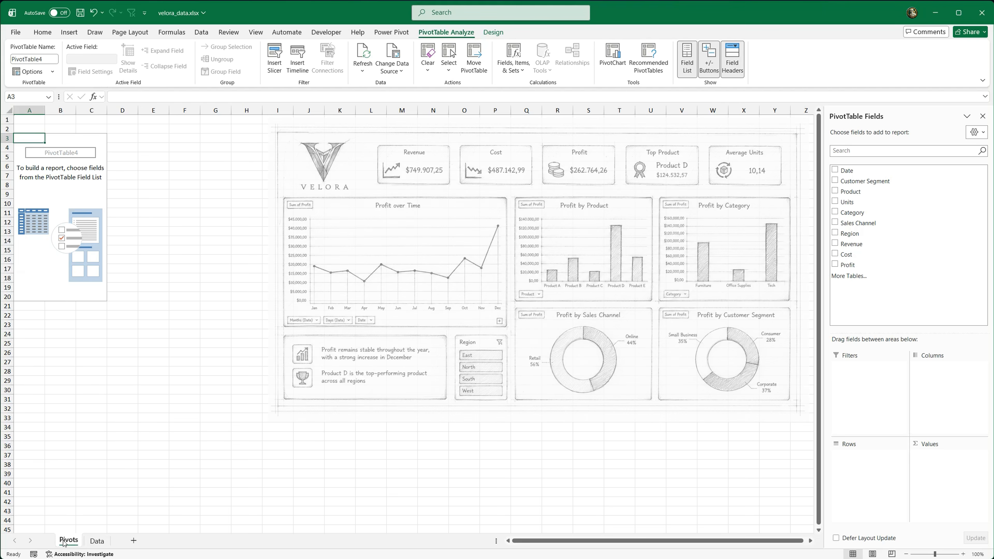
left_click_drag(116, 541, 118, 540)
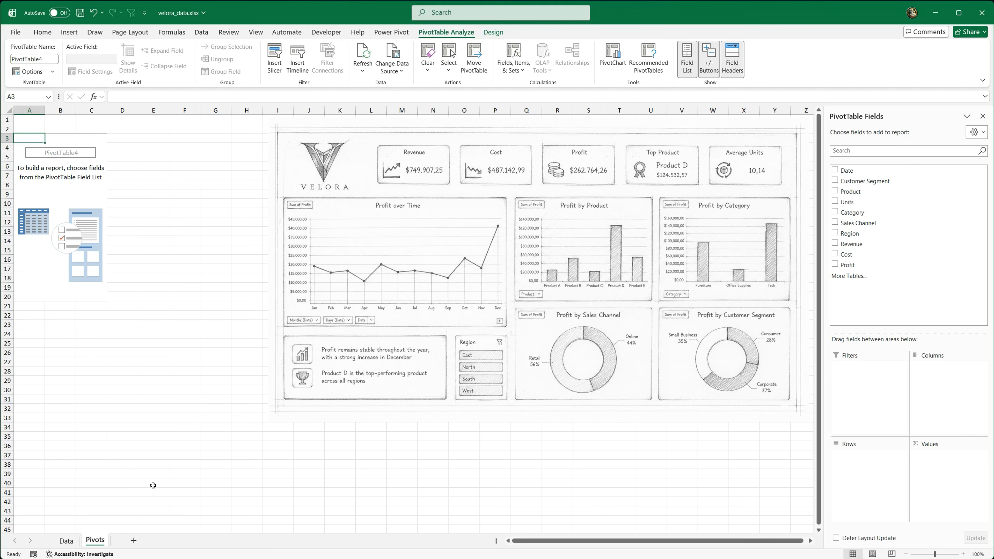
Step: Enter the heading KPIs in cell A1 and format it bold at font size 16
left_click(30, 123)
type("KP")
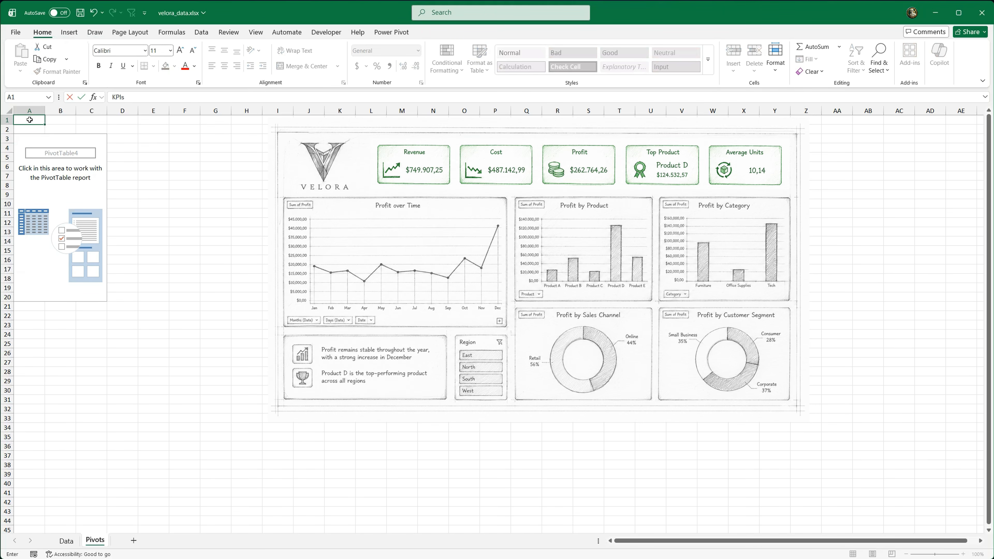
type("Is")
key("ctrl+Return")
left_click(180, 50)
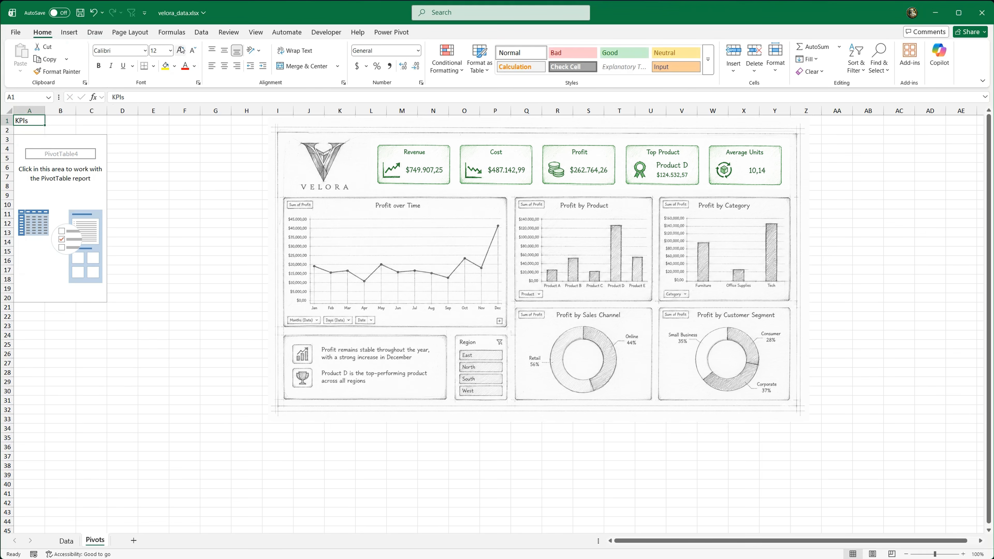
left_click(181, 51)
left_click(180, 50)
left_click(98, 65)
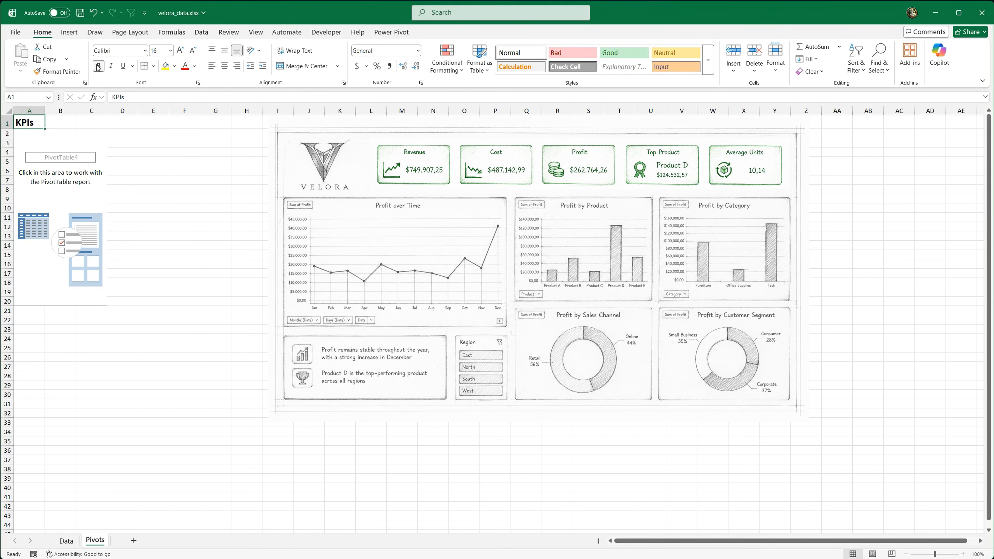
Step: Add Revenue as the summed value of the empty PivotTable and format the result as Currency
left_click(40, 171)
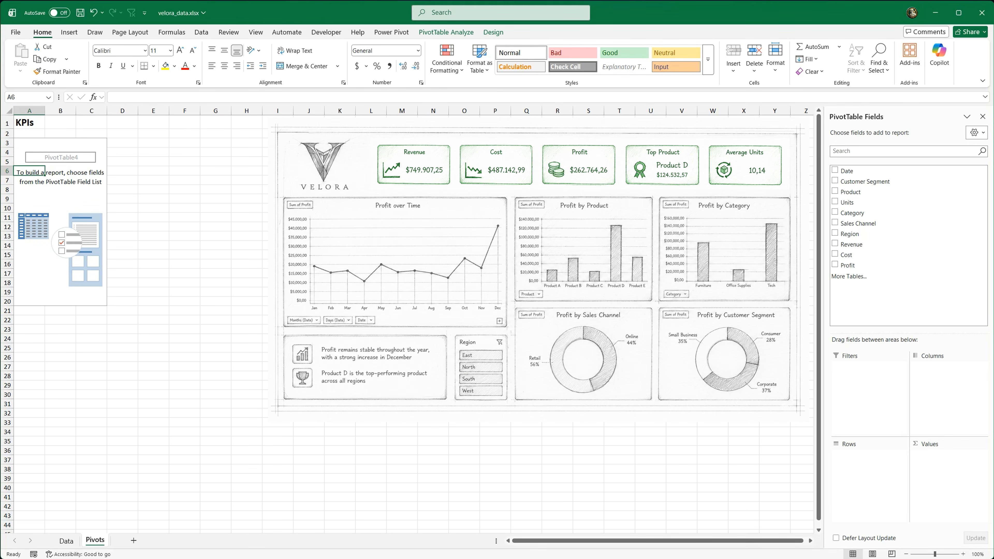
left_click_drag(872, 257, 951, 472)
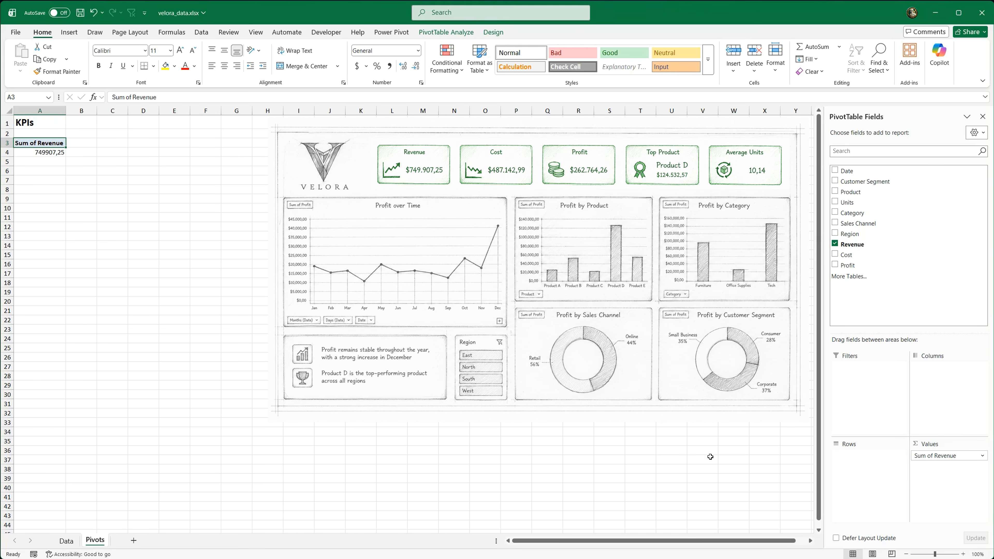
left_click(27, 152)
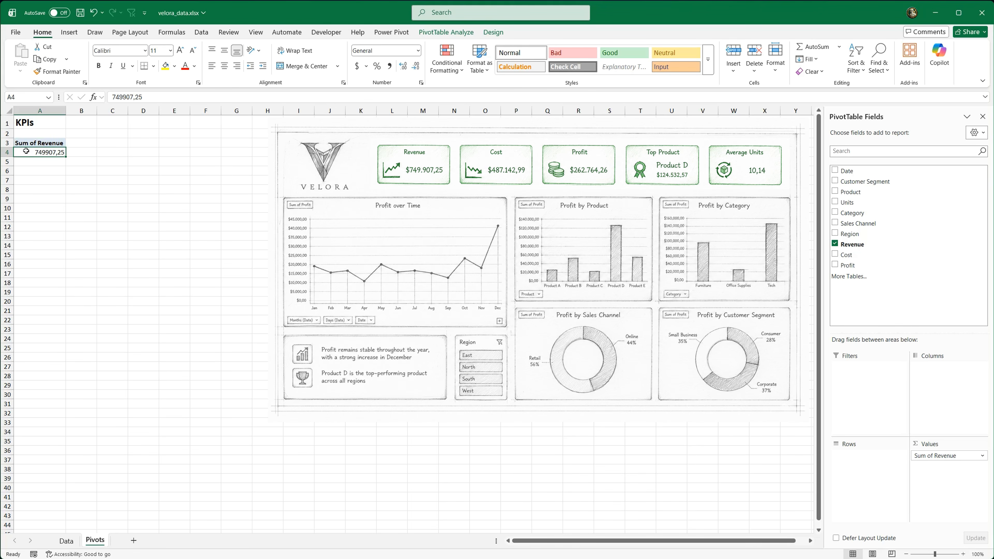
left_click(418, 50)
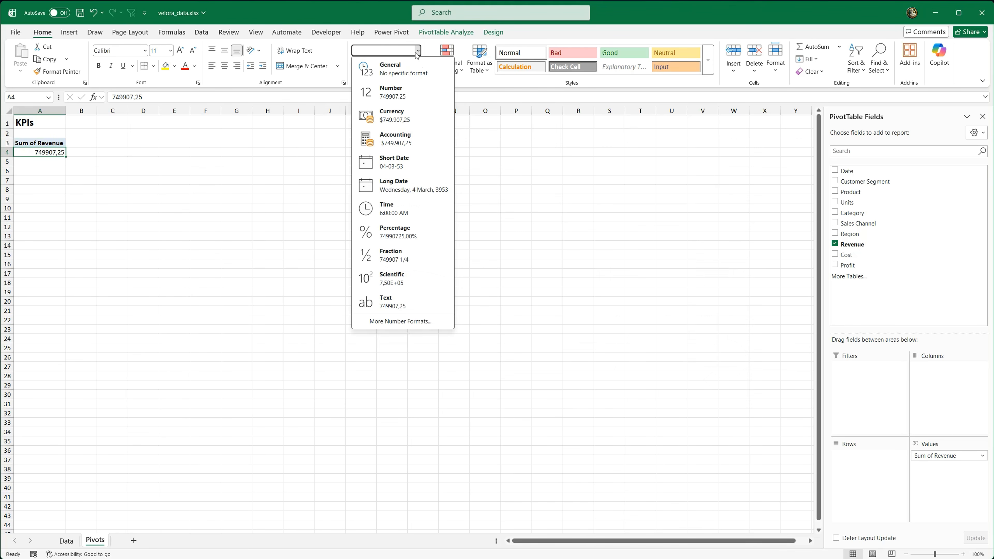
left_click(423, 114)
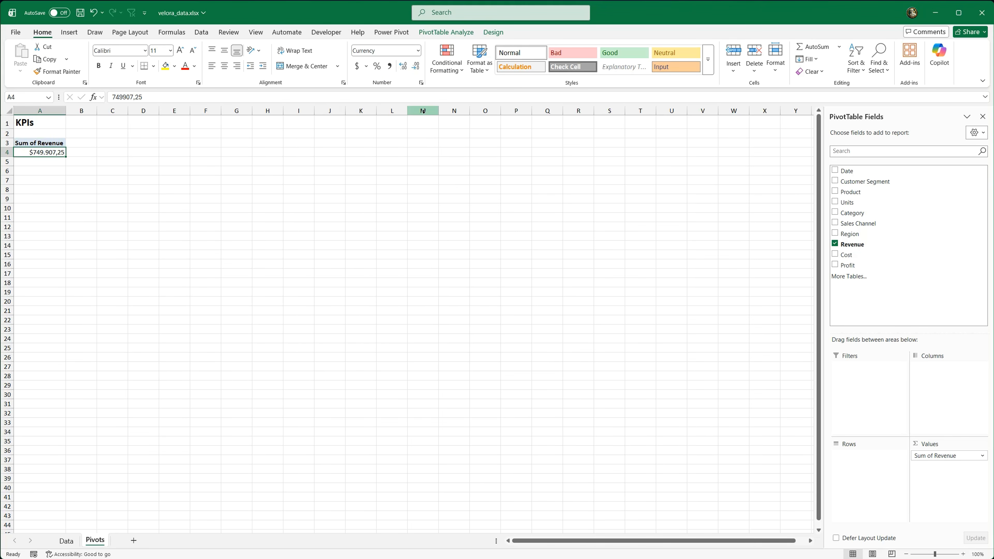
Step: Name the revenue PivotTable KPI_Revenue
left_click(446, 32)
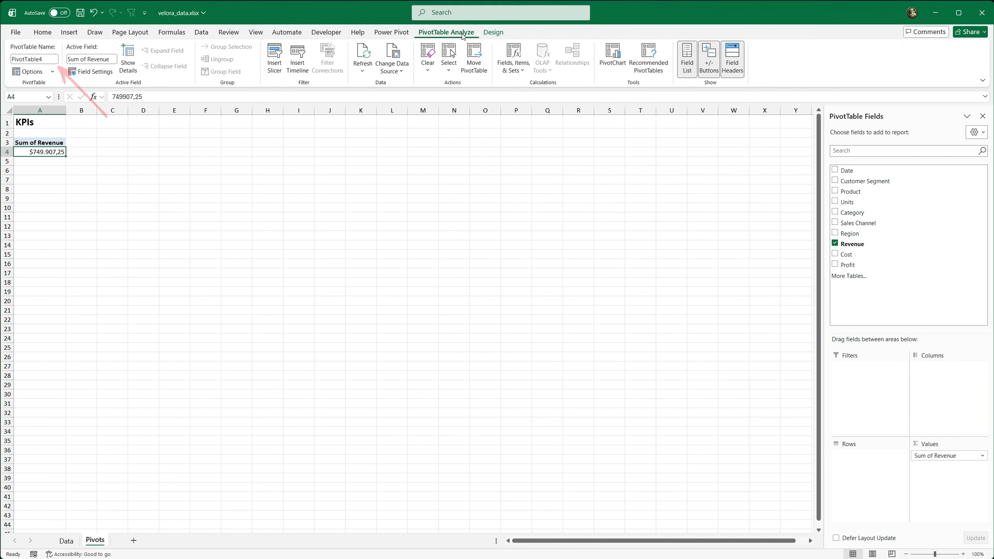
left_click(57, 61)
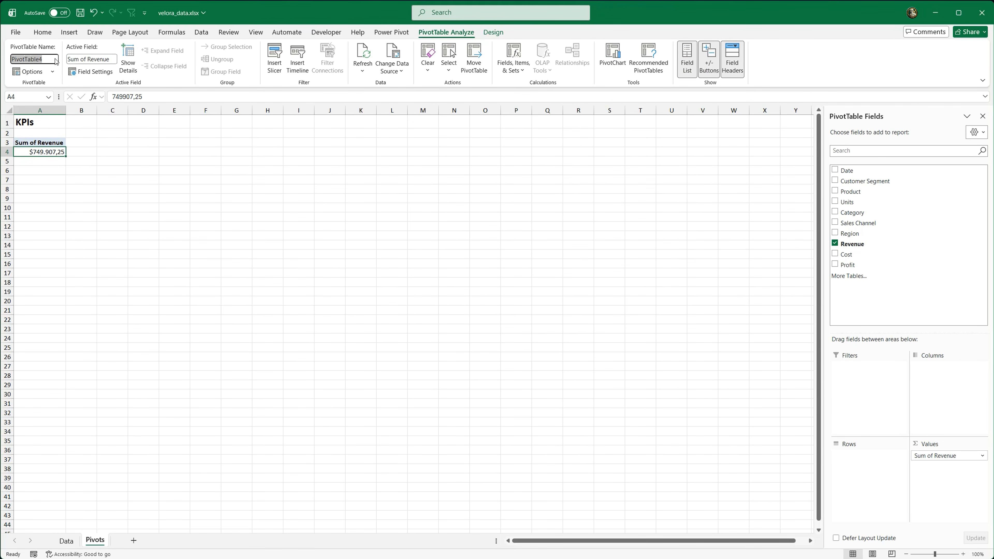
type("KPI_Revenue")
key("Return")
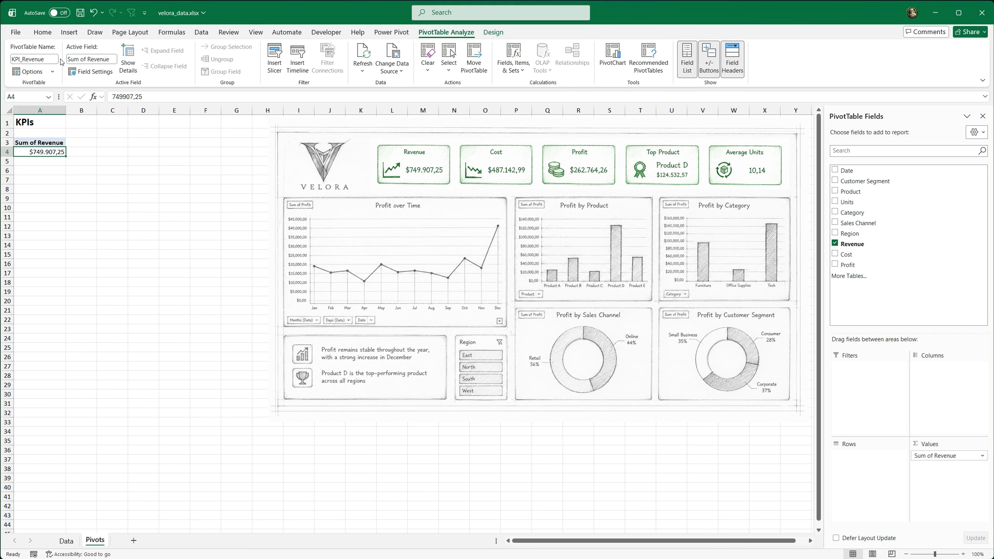
Step: Copy the revenue PivotTable to cell A7 and replace Revenue with Cost as the copy's summed value
left_click(43, 138)
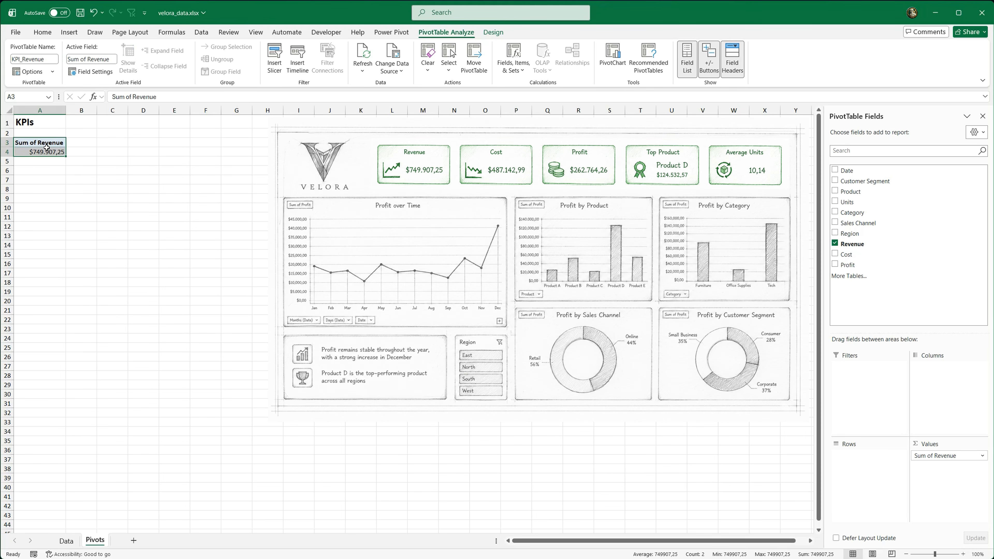
key("ctrl+c")
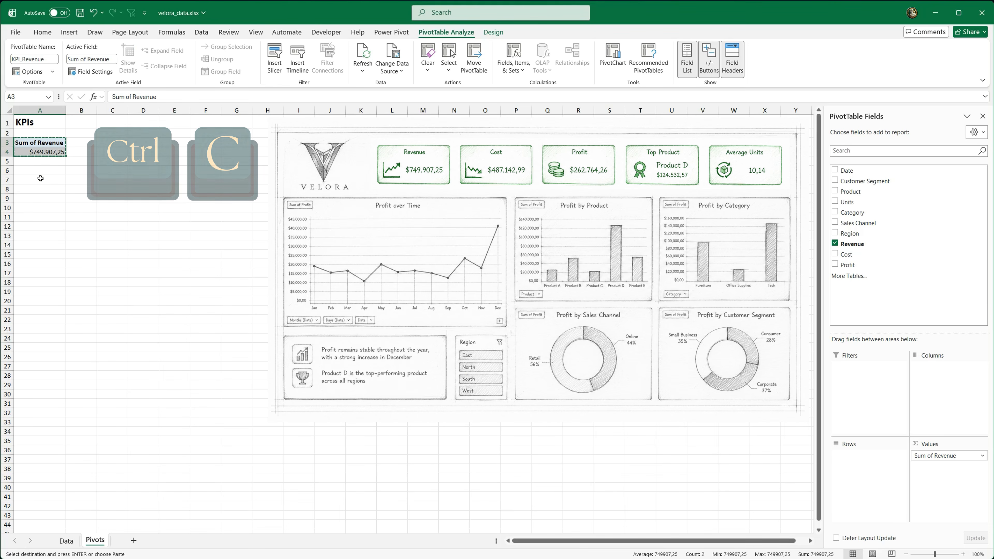
left_click(41, 178)
key("ctrl+v")
left_click(44, 188)
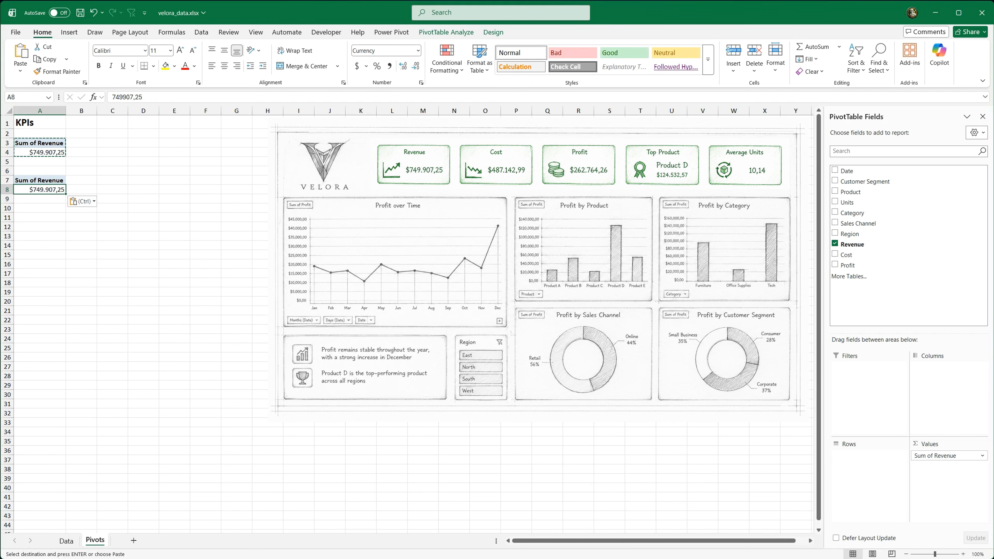
left_click(841, 254)
left_click_drag(947, 458, 766, 440)
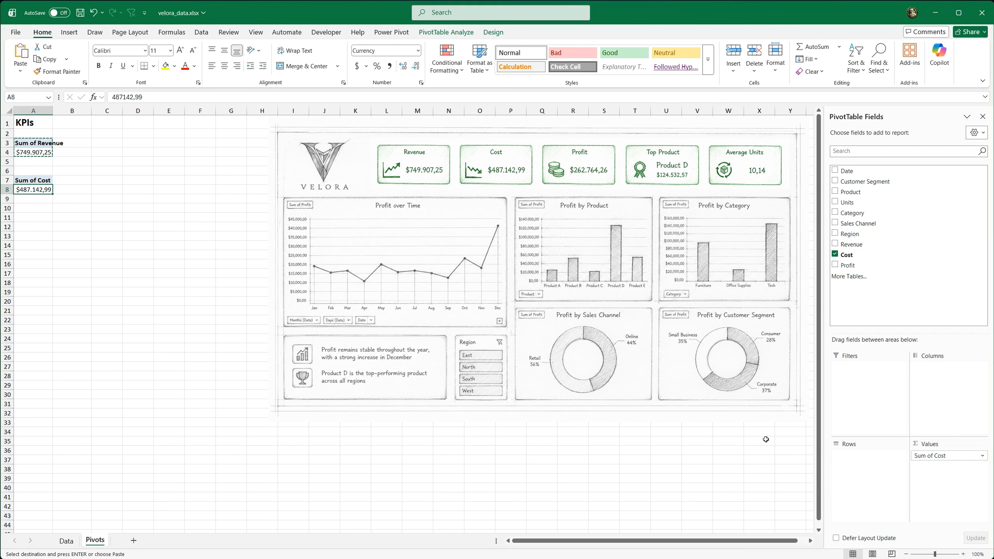
Step: Name the cost PivotTable KPI_Cost
left_click(445, 32)
left_click(34, 58)
type("KPI_Cost")
key("Return")
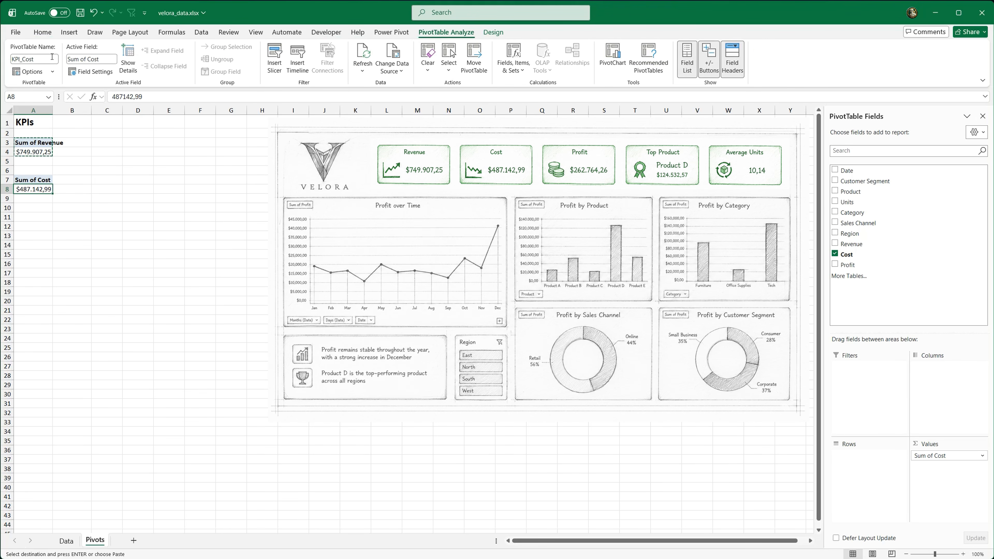
Step: Paste a copy of the revenue PivotTable at cell C3 and replace its Revenue value with Profit
left_click_drag(34, 142, 37, 151)
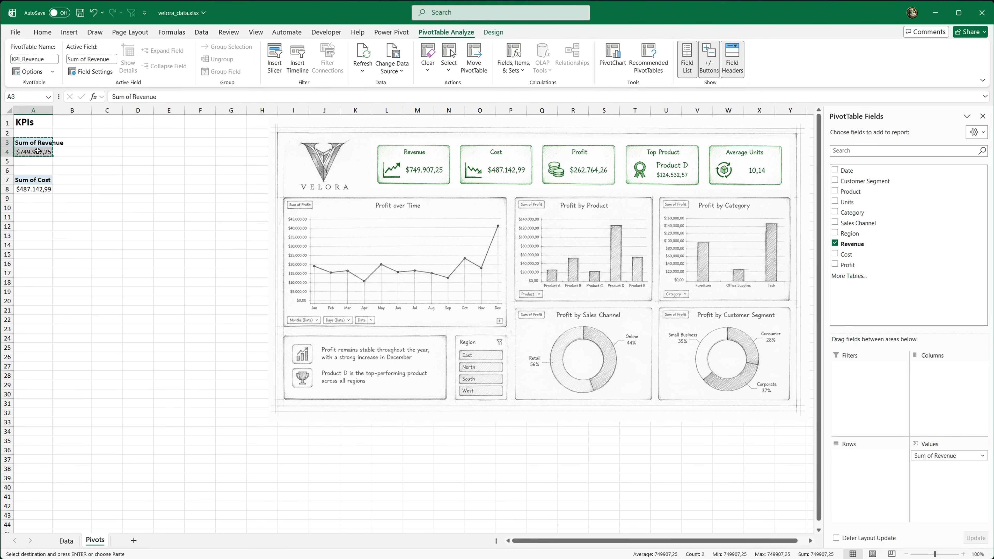
left_click(111, 142)
key("ctrl+v")
left_click_drag(121, 114, 134, 114)
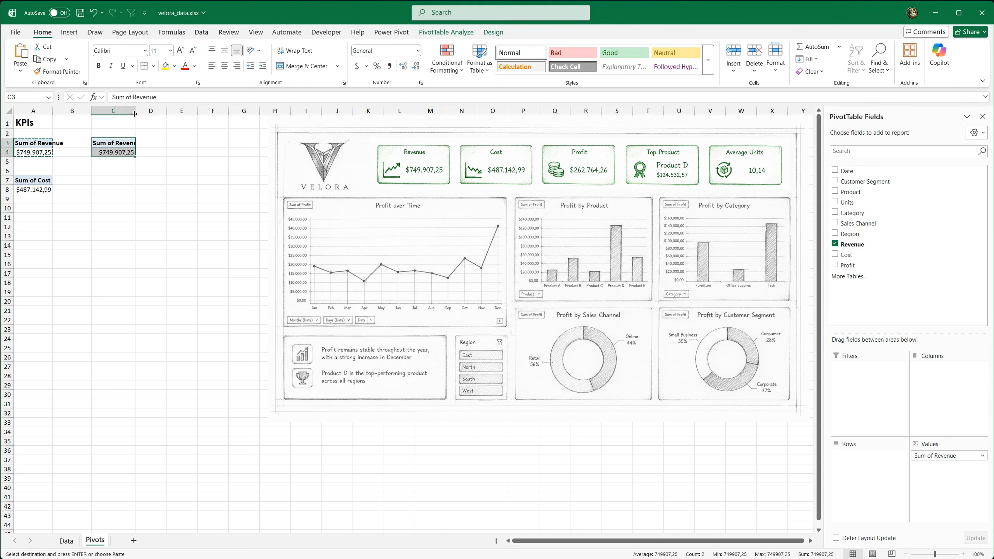
left_click(120, 152)
left_click_drag(863, 268, 941, 467)
left_click_drag(669, 426, 669, 427)
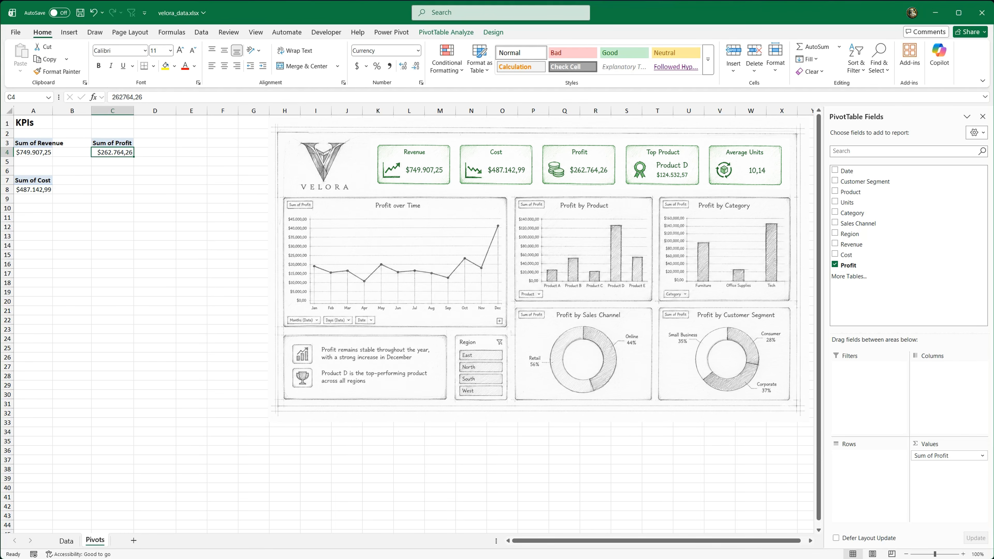
Step: Name the profit PivotTable KPI_Profit
left_click(446, 33)
left_click(44, 59)
type("KPI_Profit")
key("Return")
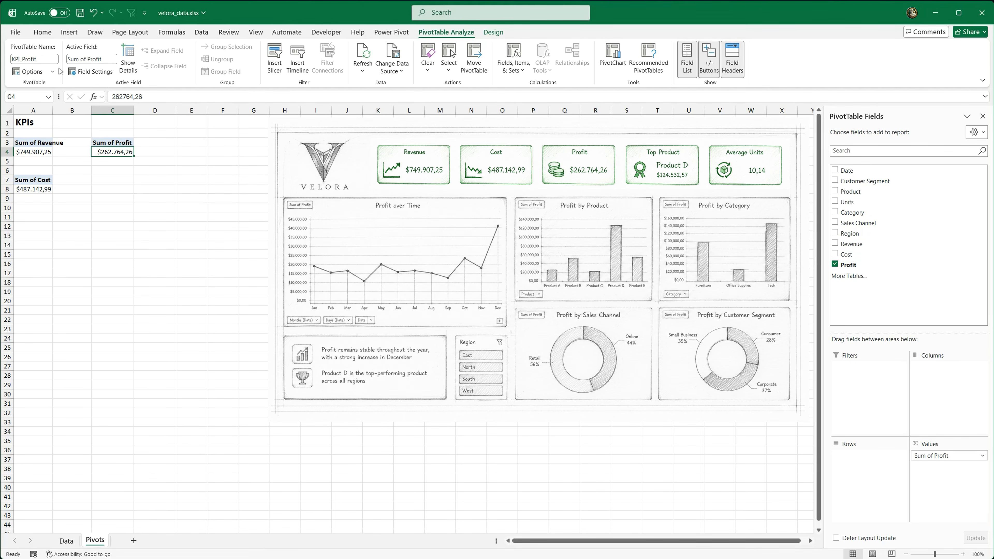
Step: Copy the profit PivotTable to cell C7 and replace Profit with Units as the copy's value
left_click_drag(108, 137, 106, 188)
key("ctrl+c")
key("ctrl+v")
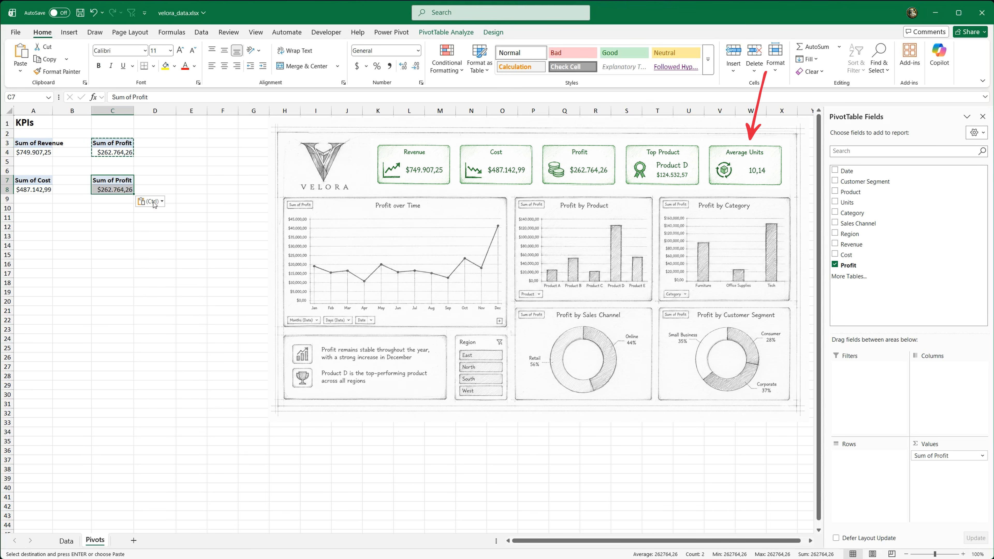
left_click_drag(846, 266, 749, 261)
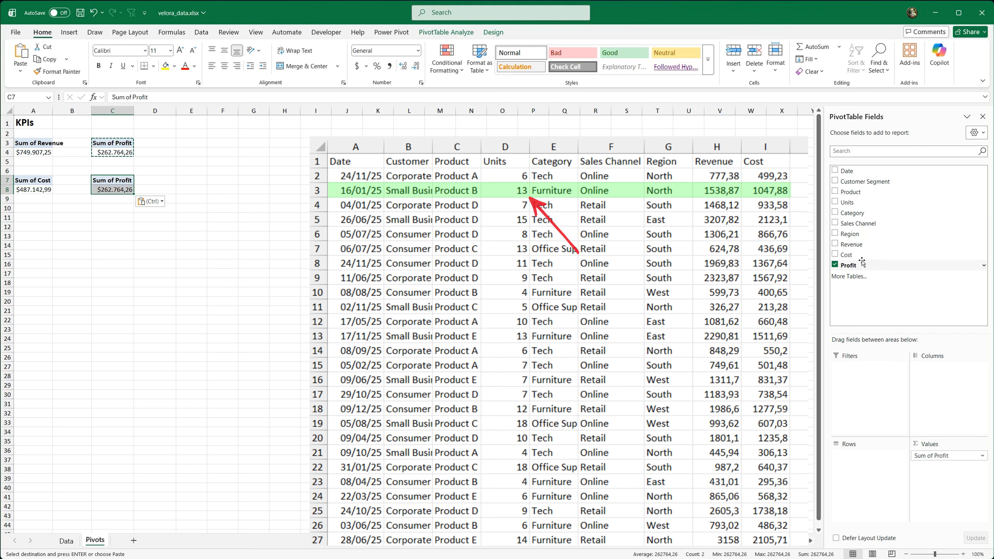
left_click_drag(862, 262, 798, 452)
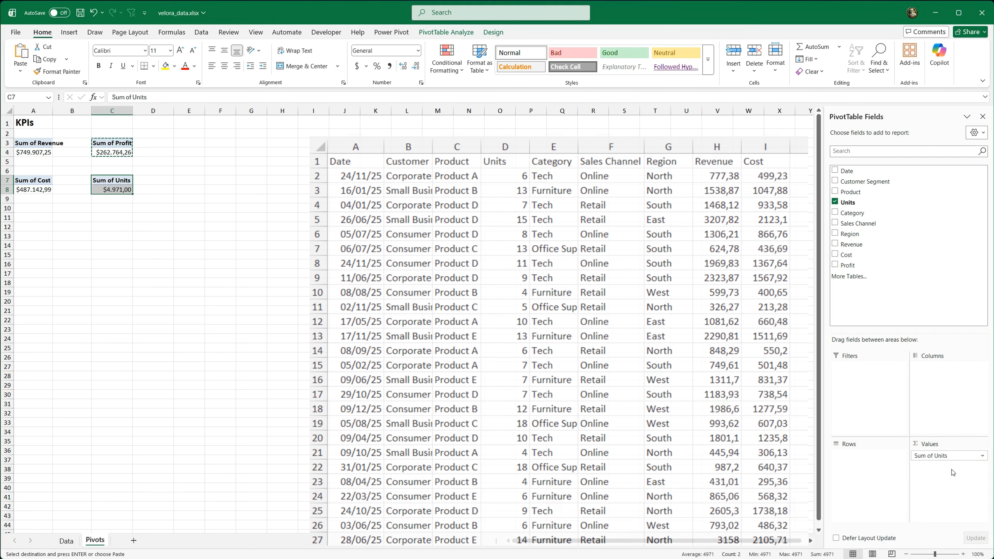
Step: Format the units PivotTable's value in C8 as Number and summarize the Units field by Average
left_click(120, 190)
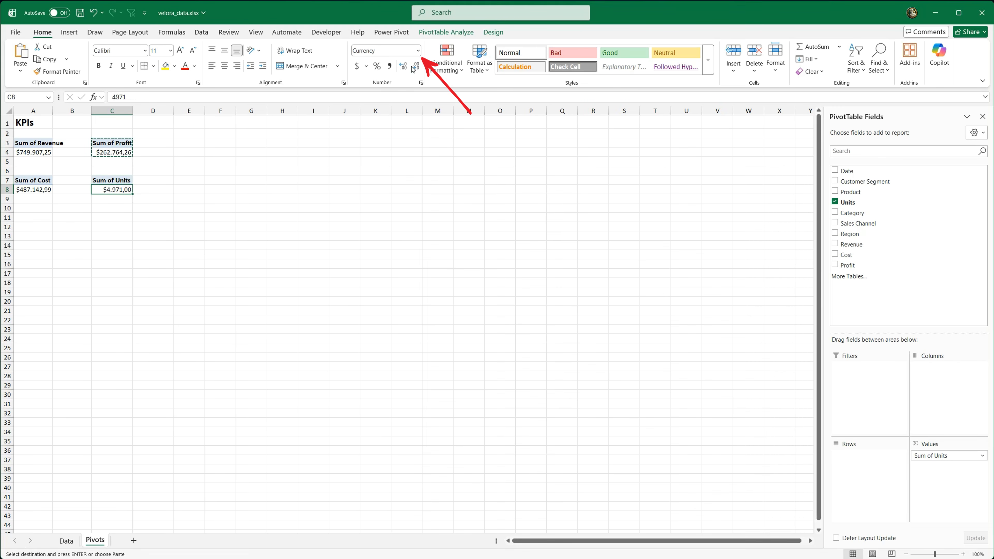
left_click(418, 50)
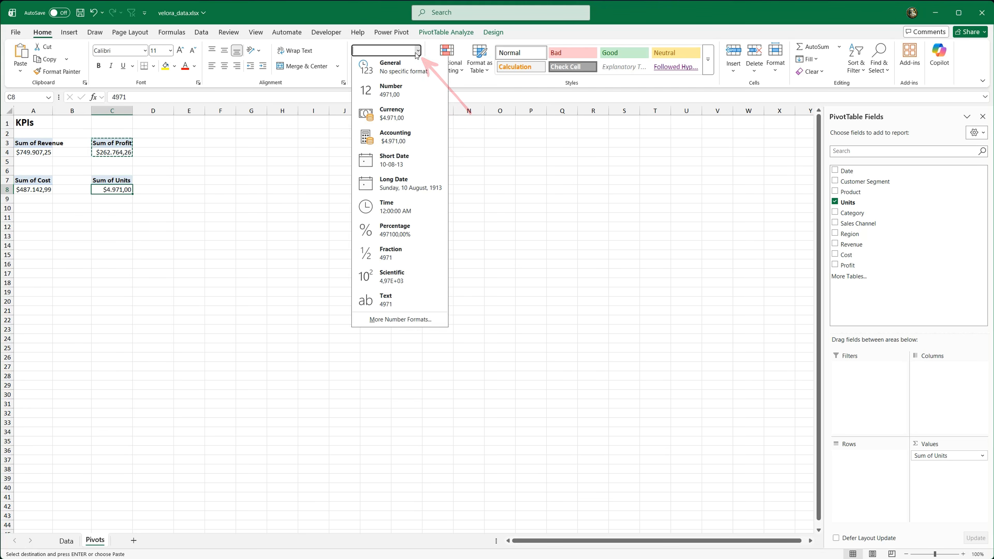
left_click(413, 91)
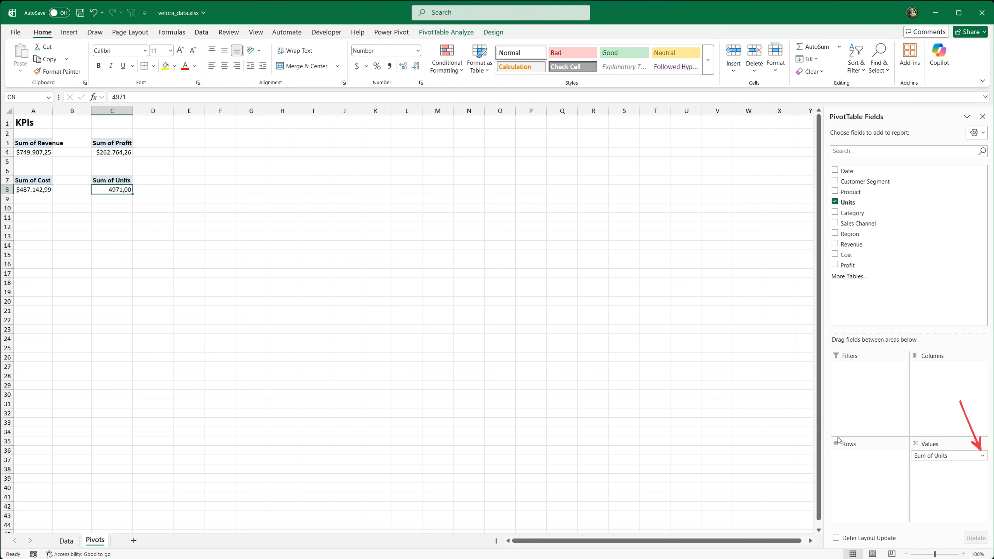
left_click(983, 457)
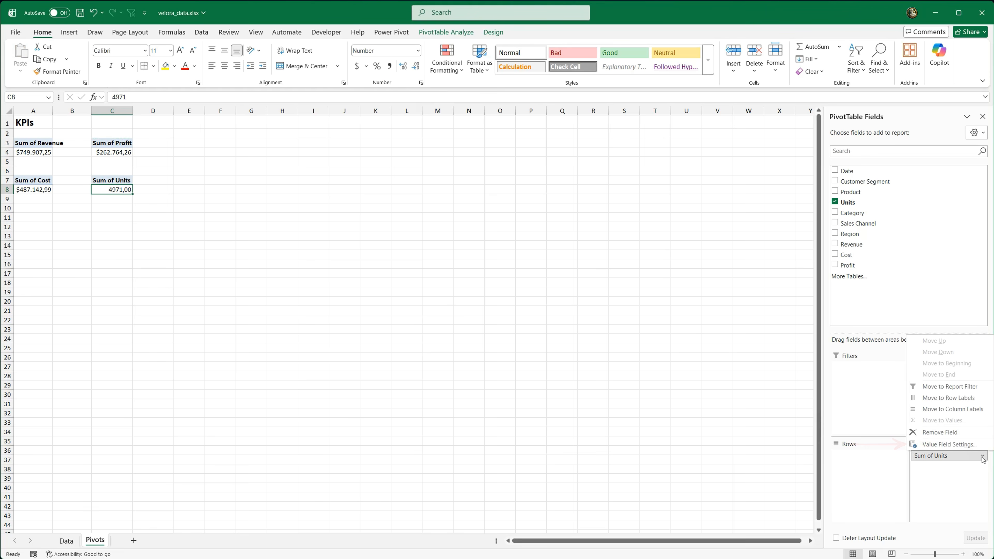
left_click(963, 445)
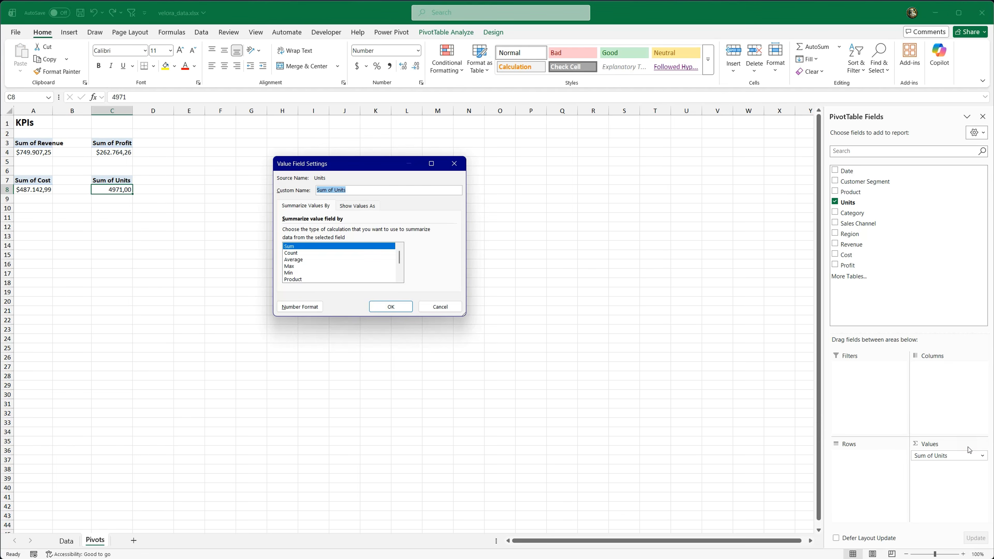
left_click(307, 260)
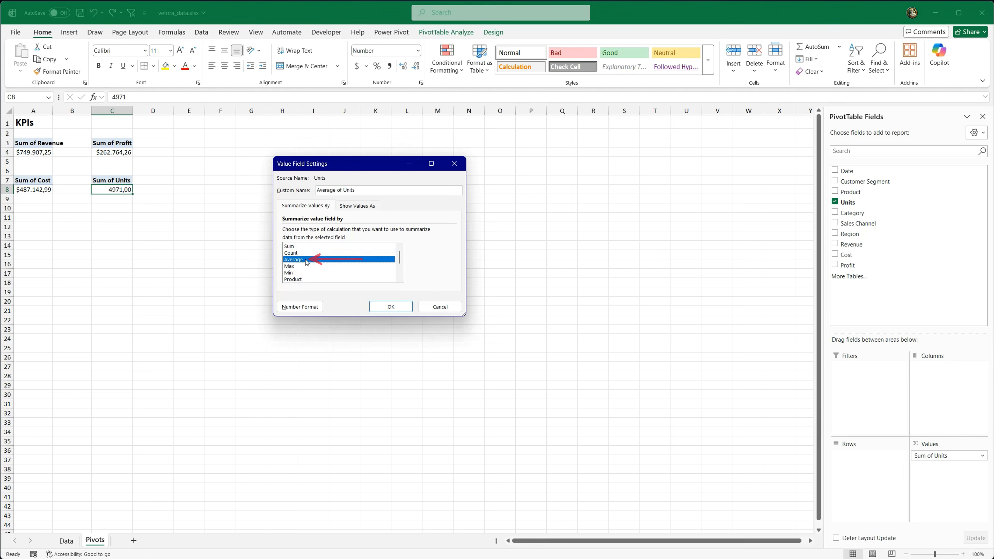
left_click(388, 306)
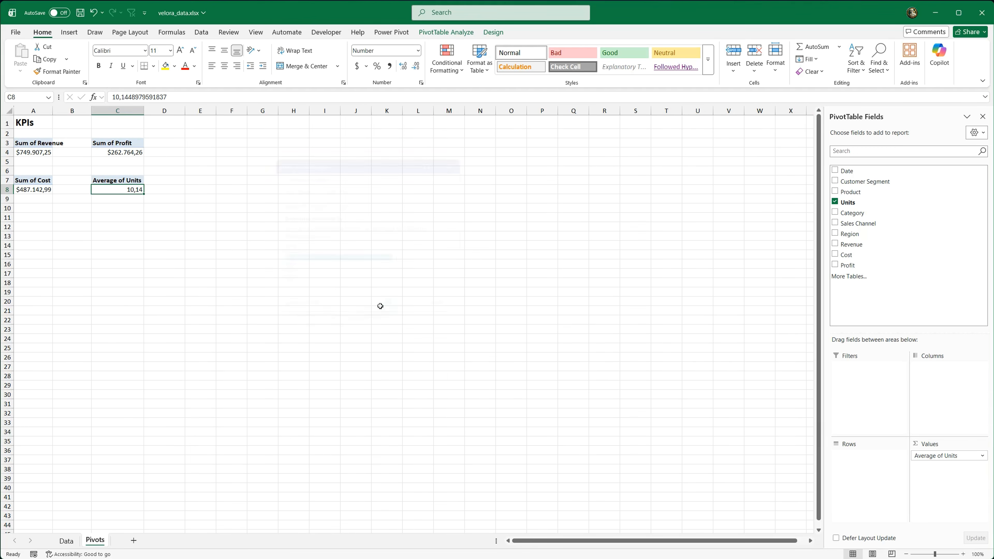
Step: Name the average units PivotTable KPI_Avg_Units
left_click(446, 32)
left_click(52, 56)
type("KPI_Avg_Units")
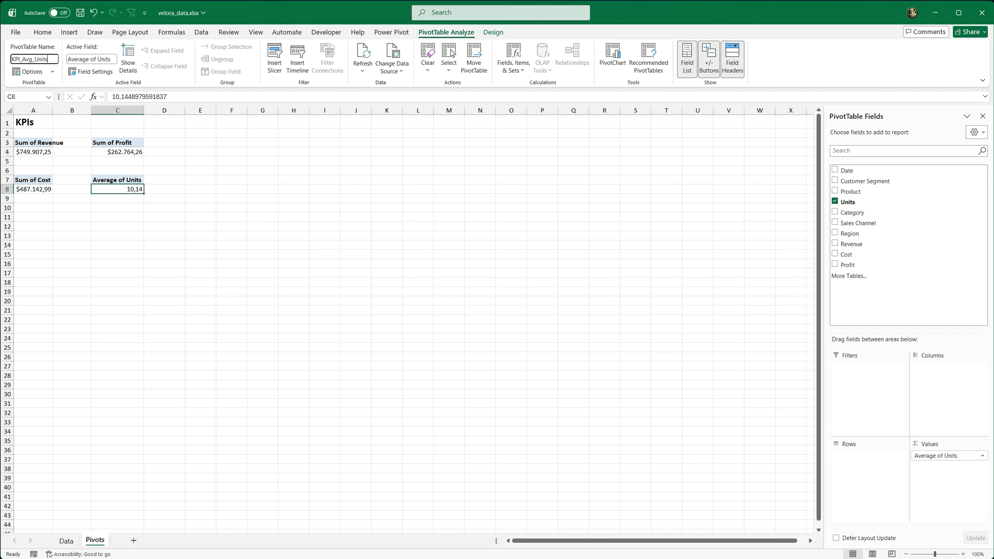
key("Return")
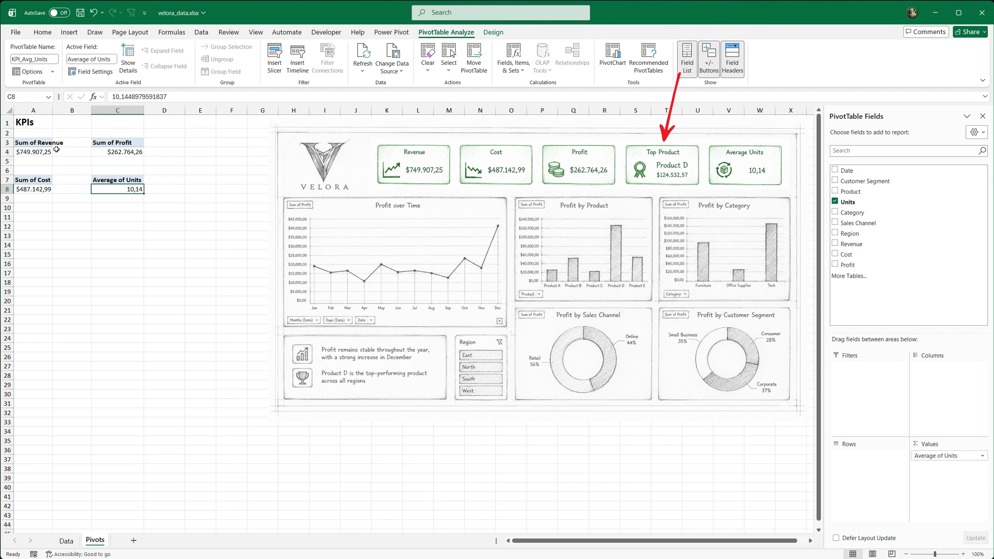
Step: Copy the cost PivotTable to cell A10 and change the copy to show the sum of Profit with Product in rows
left_click_drag(34, 181, 34, 190)
key("ctrl+c")
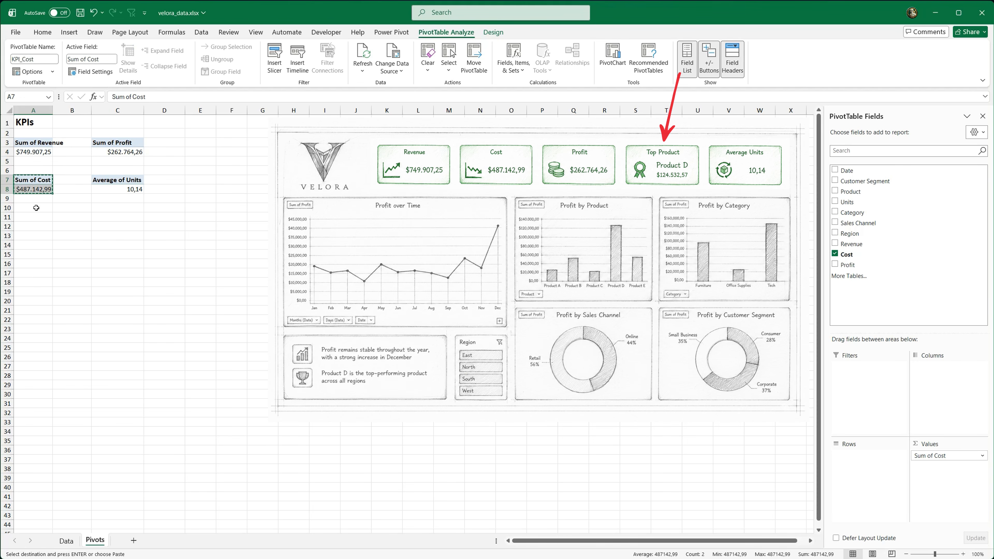
left_click(36, 208)
key("Return")
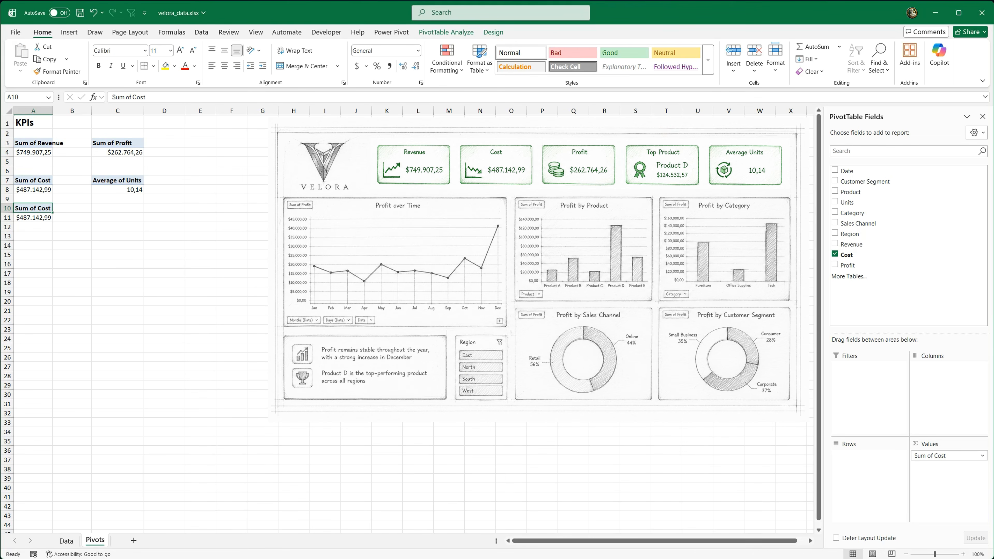
left_click_drag(852, 267, 665, 422)
left_click_drag(850, 192, 864, 455)
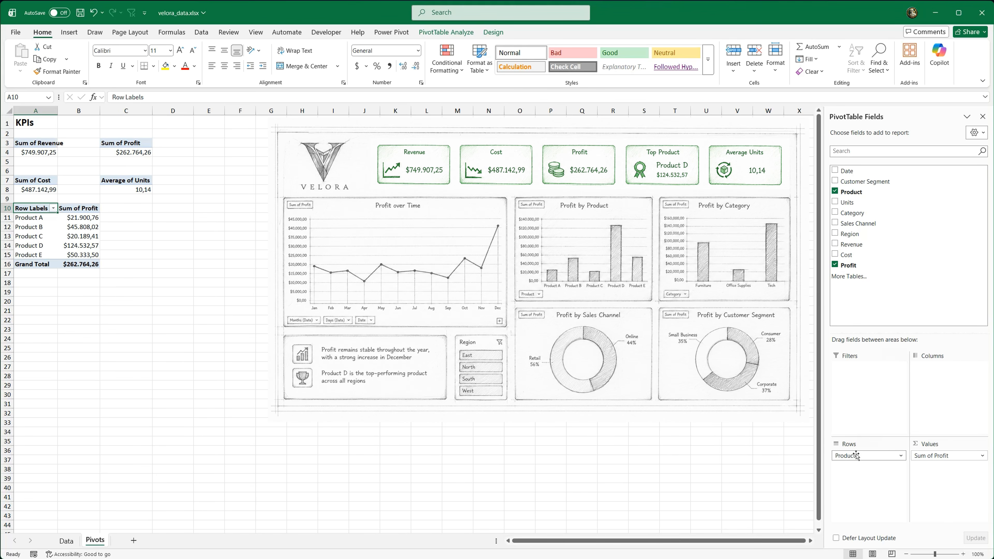
Step: Filter the product PivotTable at A10 to show only the top 1 item by Sum of Profit
left_click(87, 218)
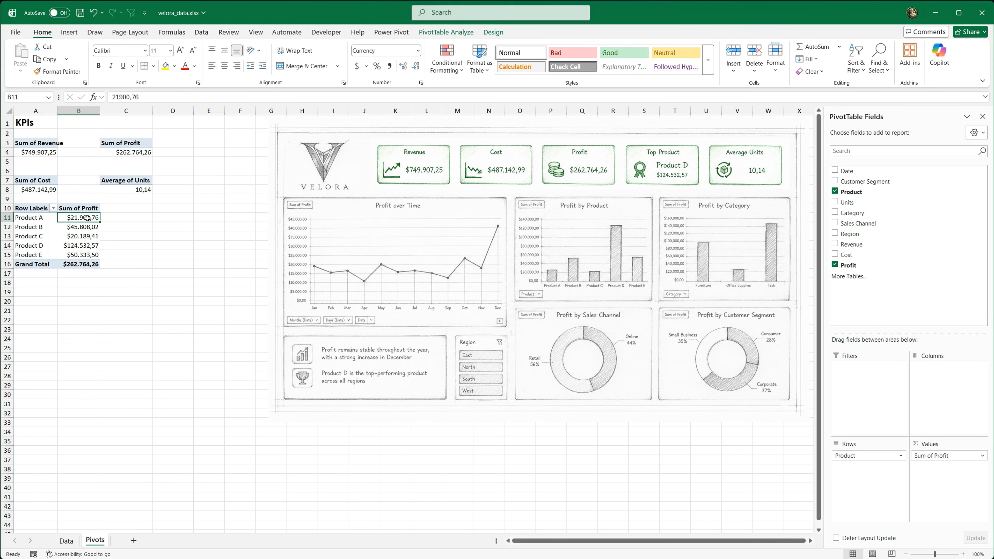
left_click(54, 208)
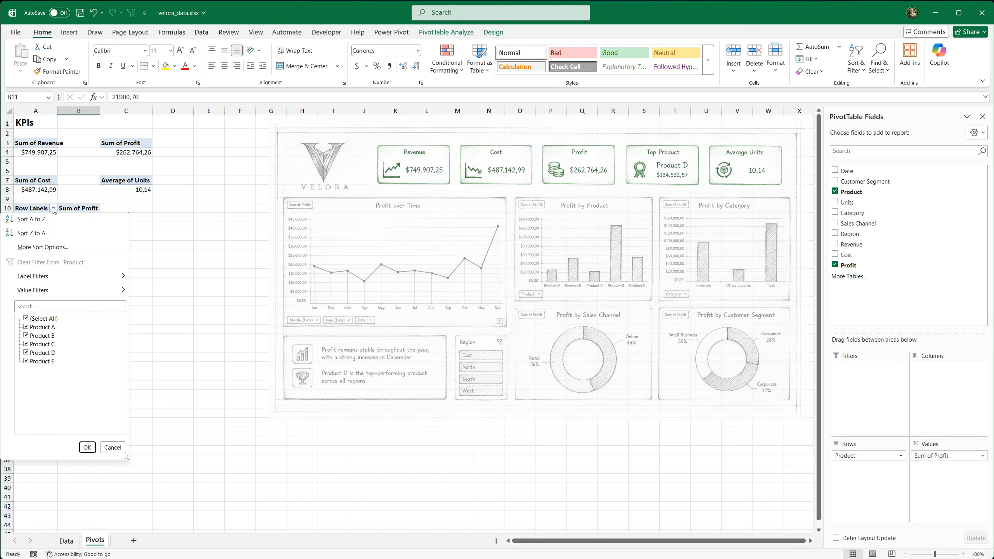
mouse_move(88, 290)
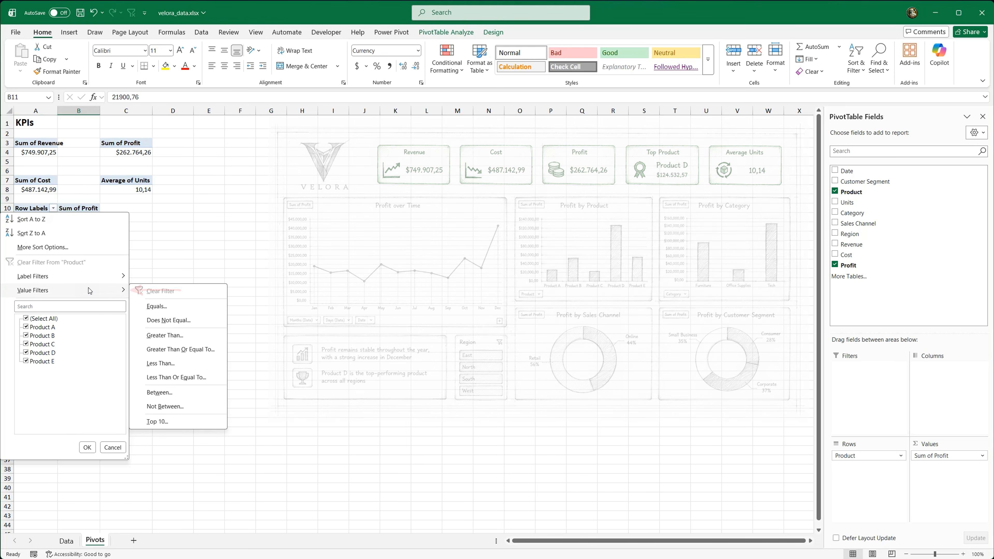
left_click(189, 421)
left_click_drag(331, 217, 221, 216)
left_click(221, 236)
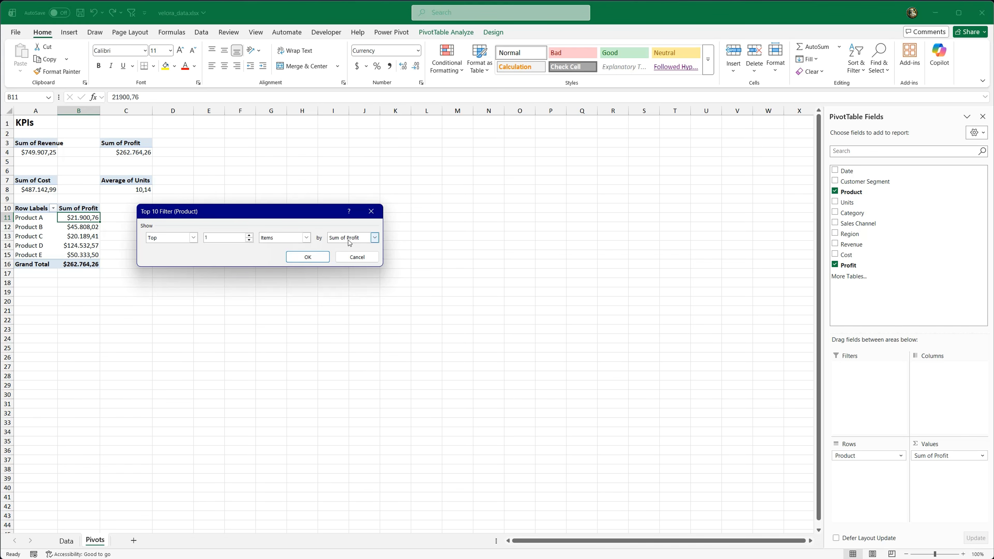
left_click(308, 257)
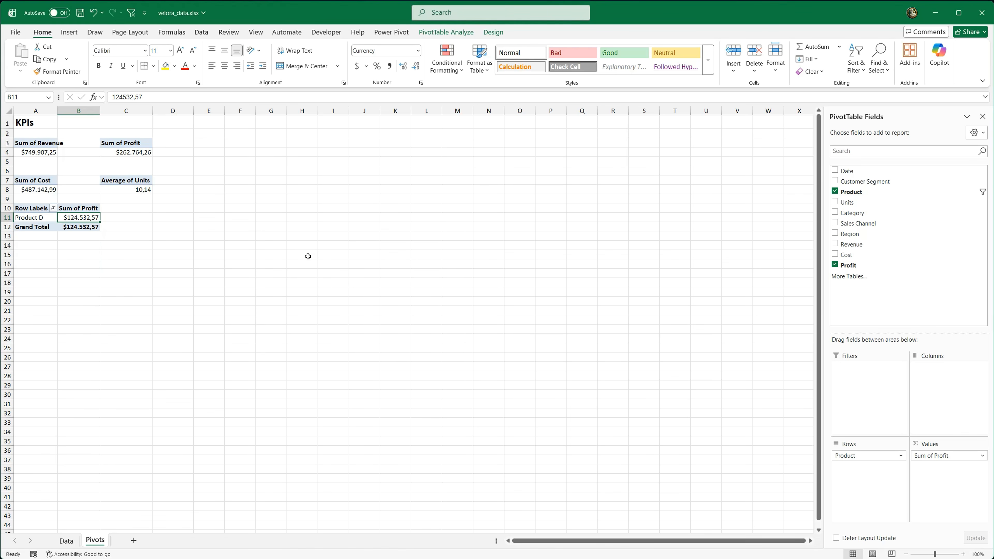
Step: Name the filtered product PivotTable KPI_Top_Product
left_click(446, 32)
left_click(34, 58)
type("KPI_Top_Product")
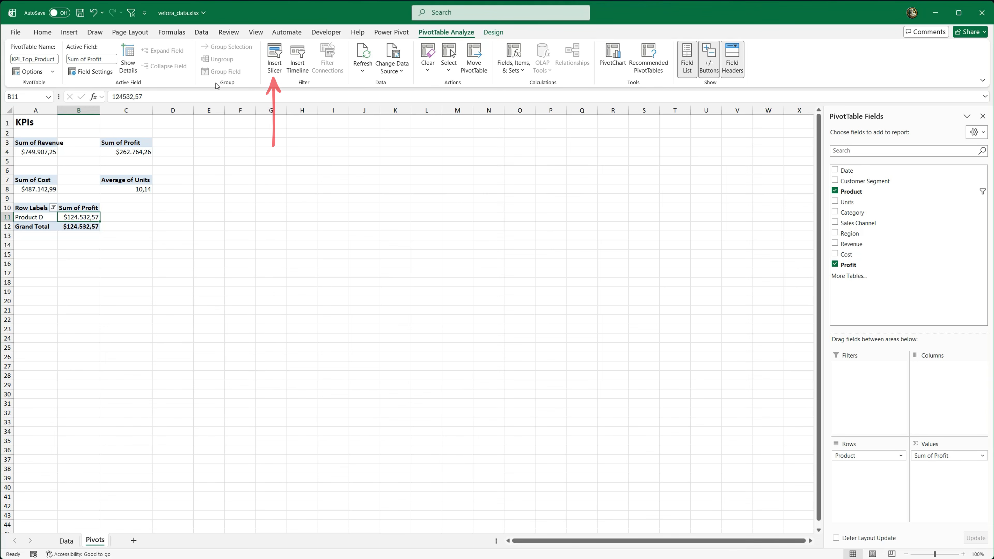
Step: Insert a Region slicer from the top product PivotTable and place it beside the KPI tables around column D
left_click(275, 59)
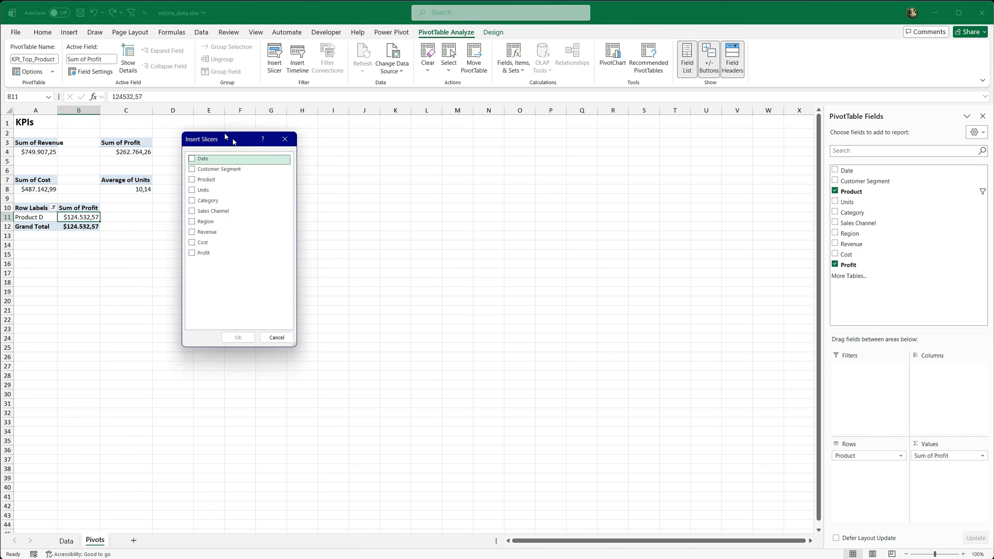
left_click(194, 215)
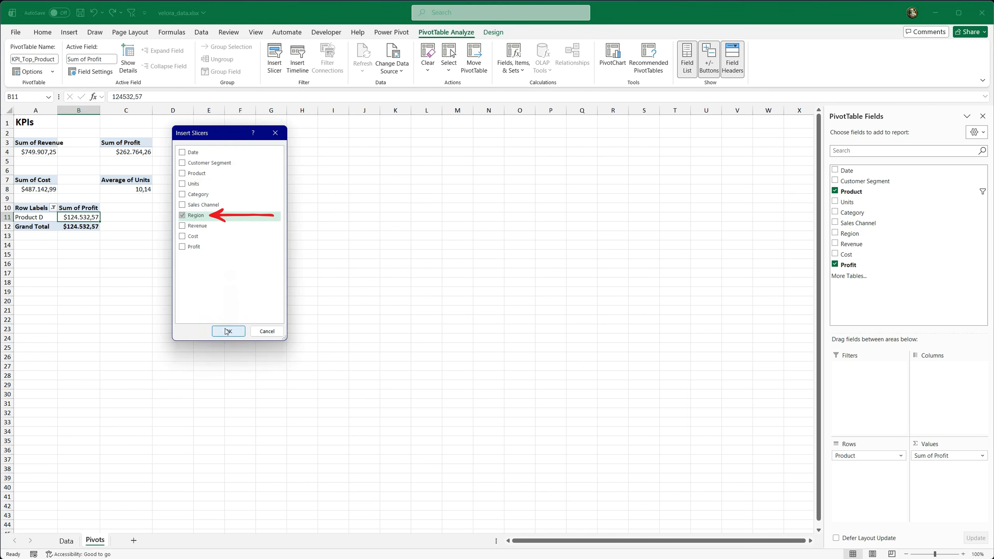
left_click(228, 330)
left_click_drag(410, 268, 208, 145)
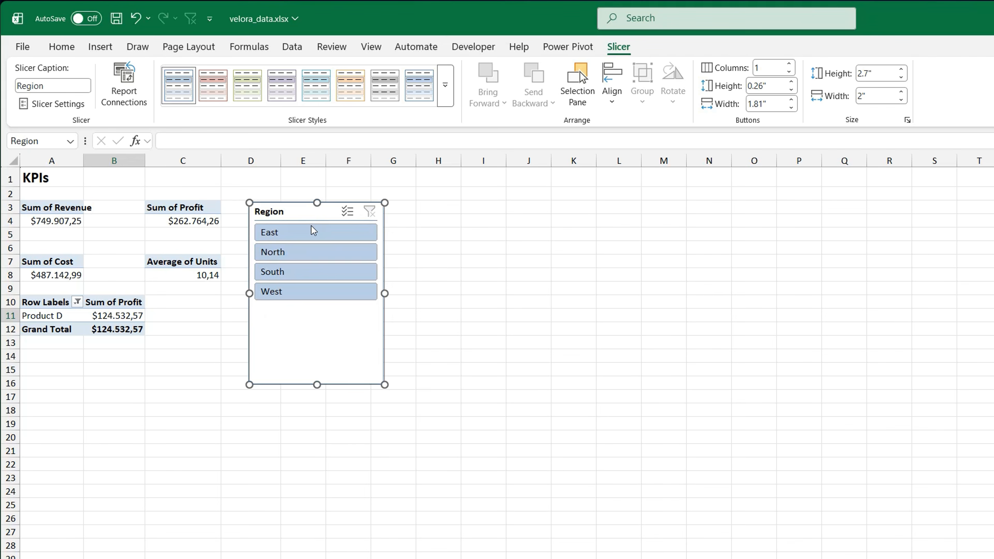
Step: Filter by East, North, South and East again with the Region slicer to check which KPI tables respond
left_click(238, 176)
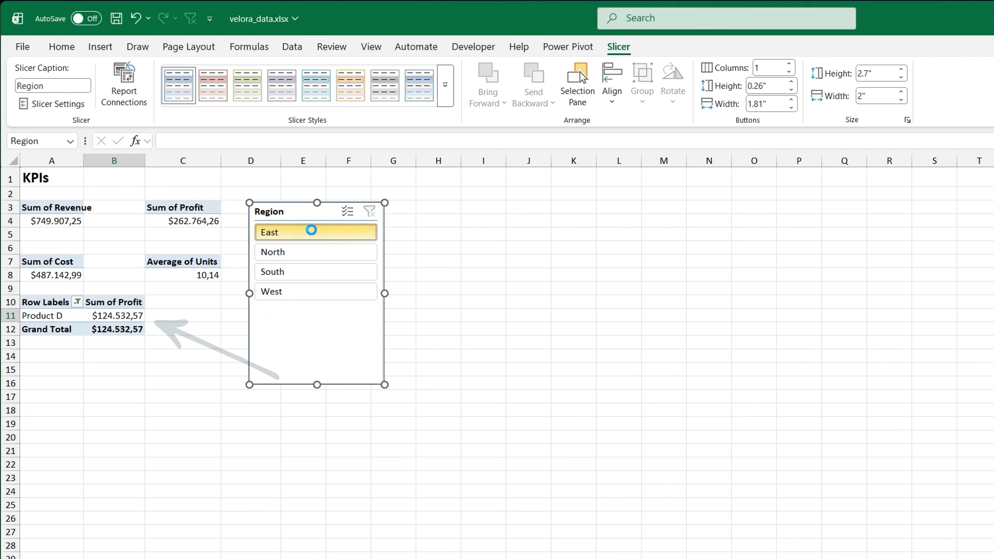
left_click(321, 251)
left_click(325, 272)
left_click(324, 236)
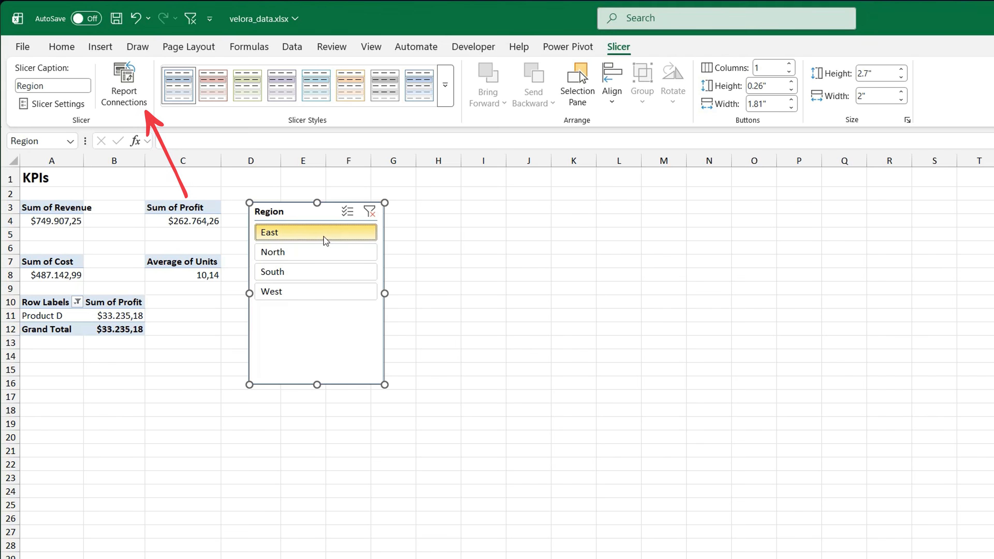
Step: Connect the Region slicer to the KPI_Avg_Units, KPI_Cost, KPI_Profit and KPI_Revenue PivotTables as well
left_click(134, 102)
left_click_drag(328, 279, 193, 371)
left_click_drag(317, 496, 409, 558)
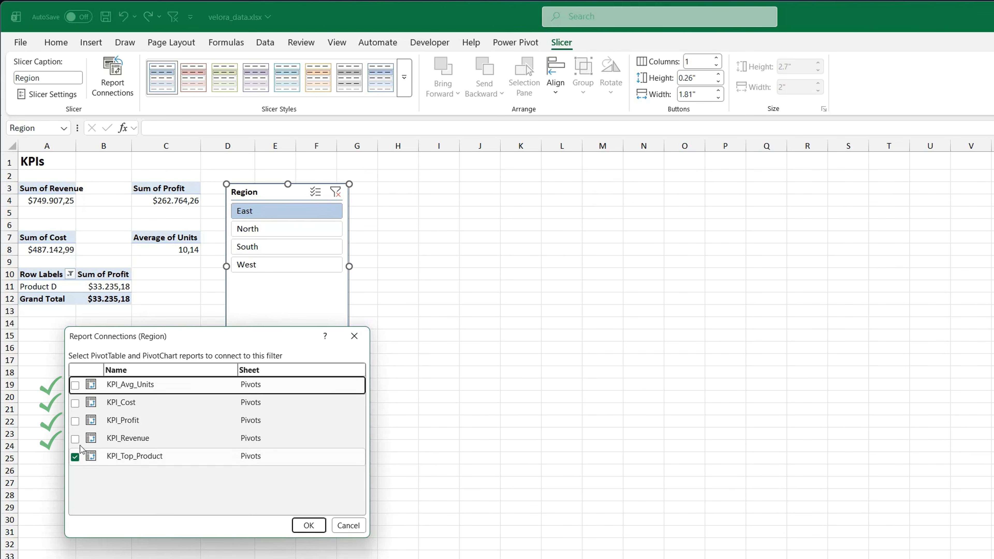
left_click(75, 438)
left_click(75, 420)
left_click(75, 402)
left_click(75, 384)
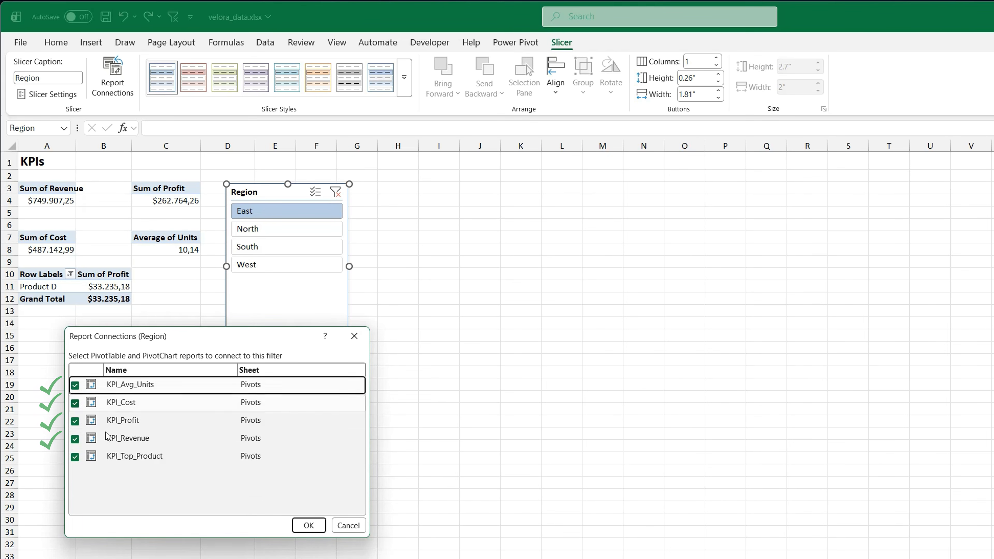
left_click(307, 525)
Step: Test the connected Region slicer by filtering the KPI tables by North, South and West
left_click(273, 230)
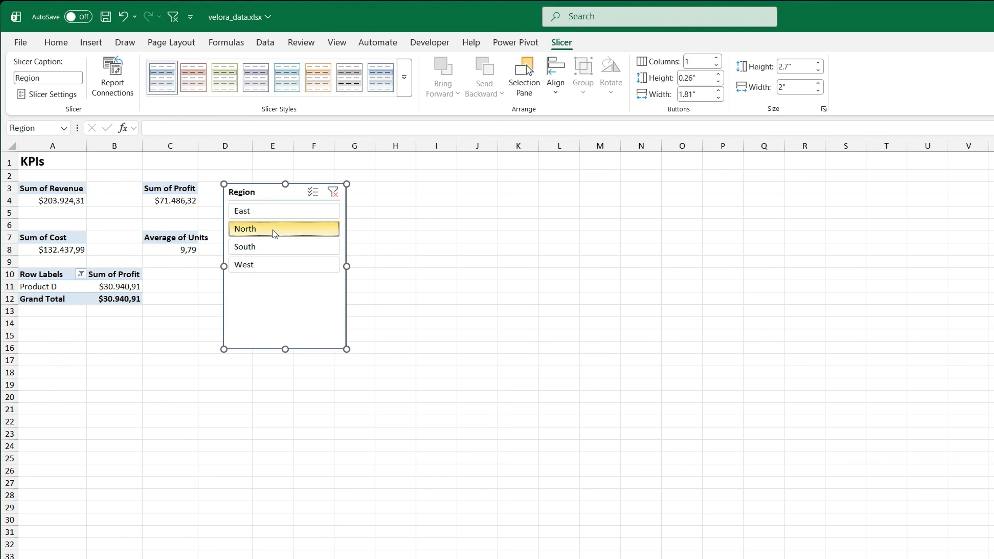
left_click(284, 249)
left_click(291, 265)
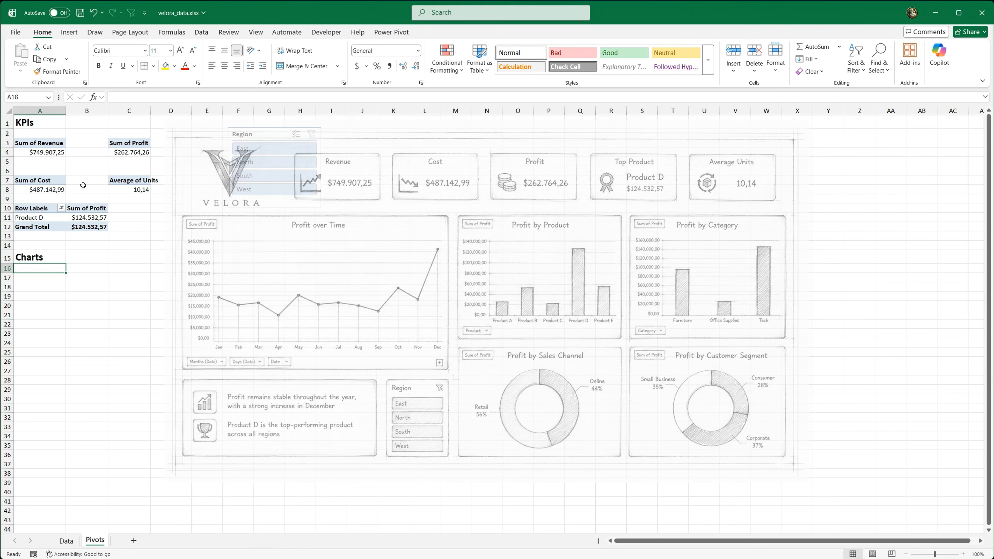
Step: Copy the profit PivotTable from C3:C4 to cell A17 and add the Date field to the copy's rows
left_click_drag(127, 143, 123, 153)
key("ctrl+c")
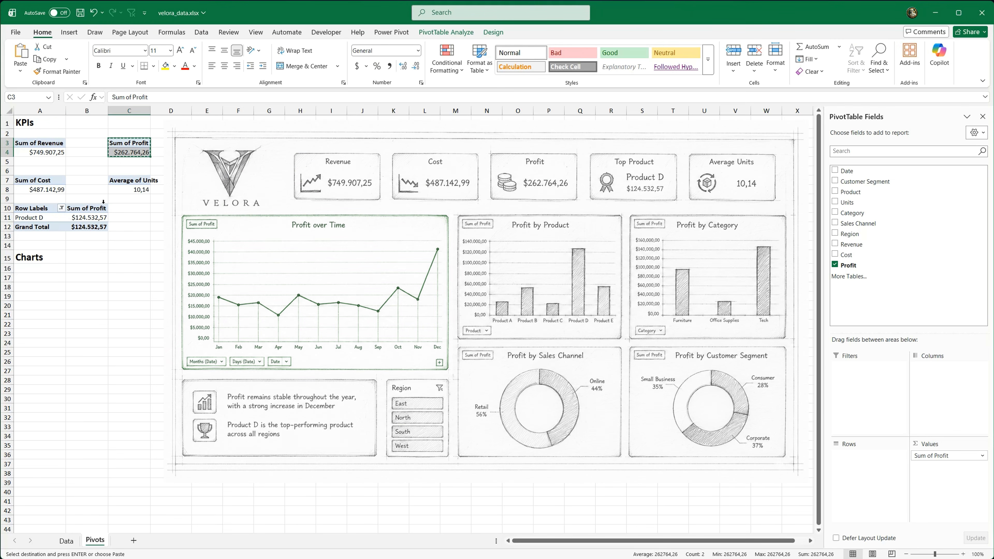
left_click(37, 279)
key("ctrl+v")
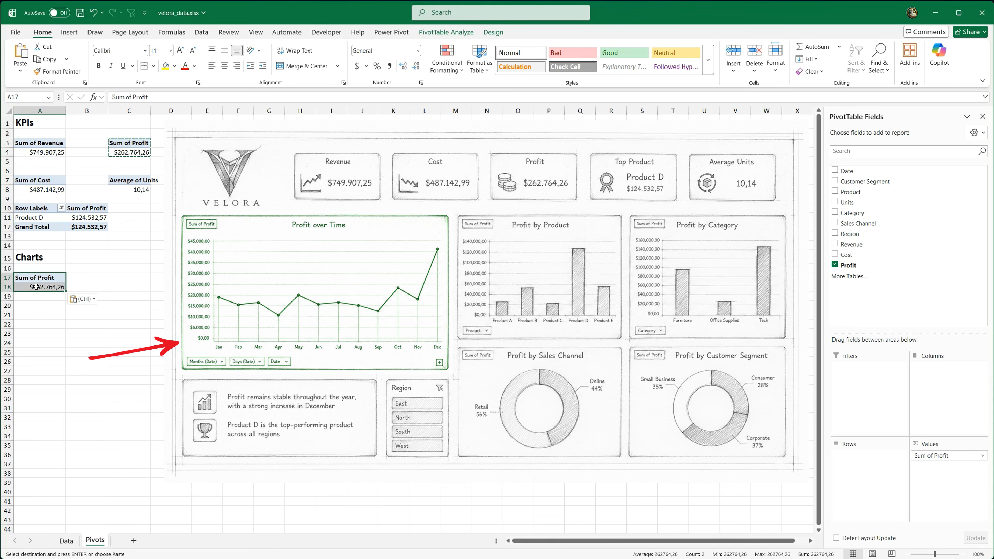
left_click(37, 287)
left_click_drag(848, 172, 872, 287)
left_click_drag(886, 385, 869, 491)
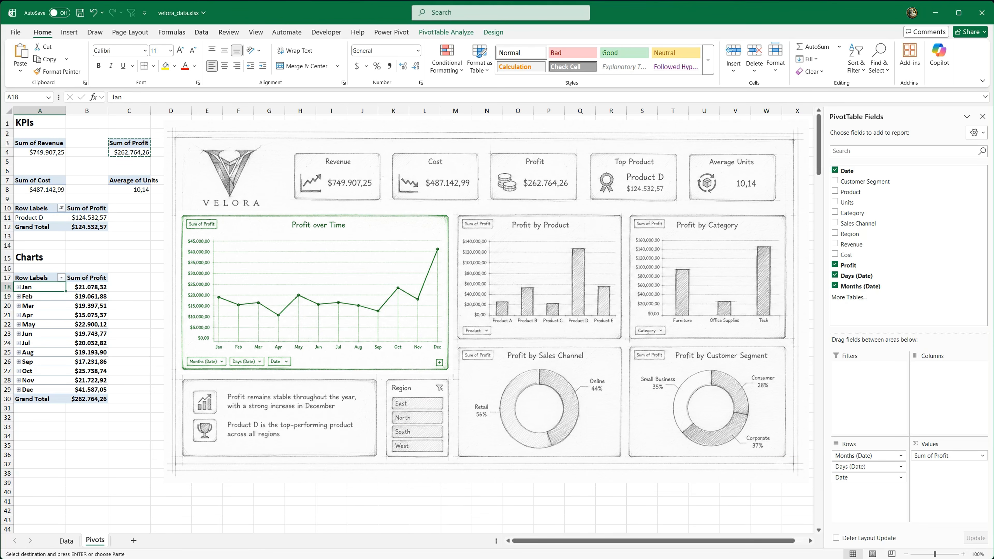
Step: Name the monthly profit PivotTable Line_Chart
left_click(445, 32)
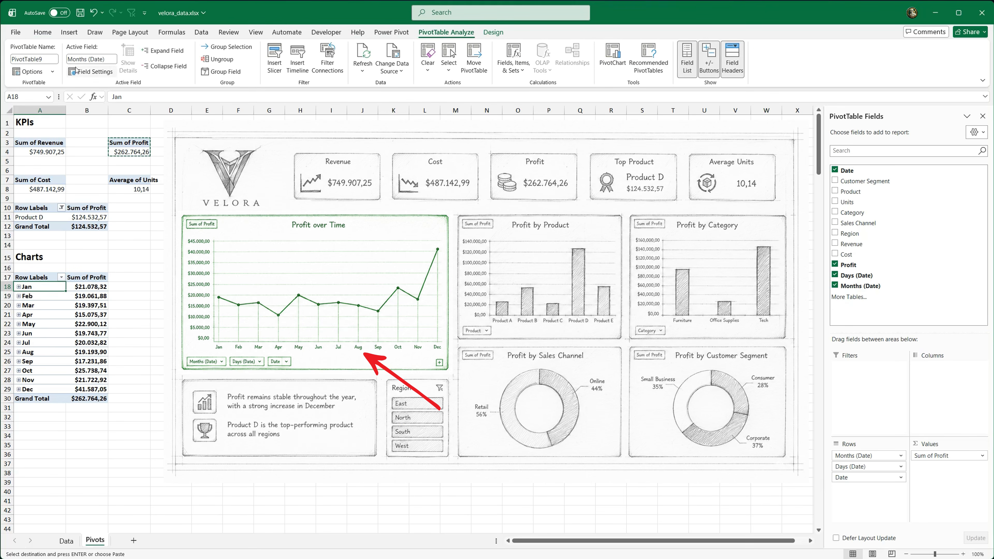
left_click(55, 59)
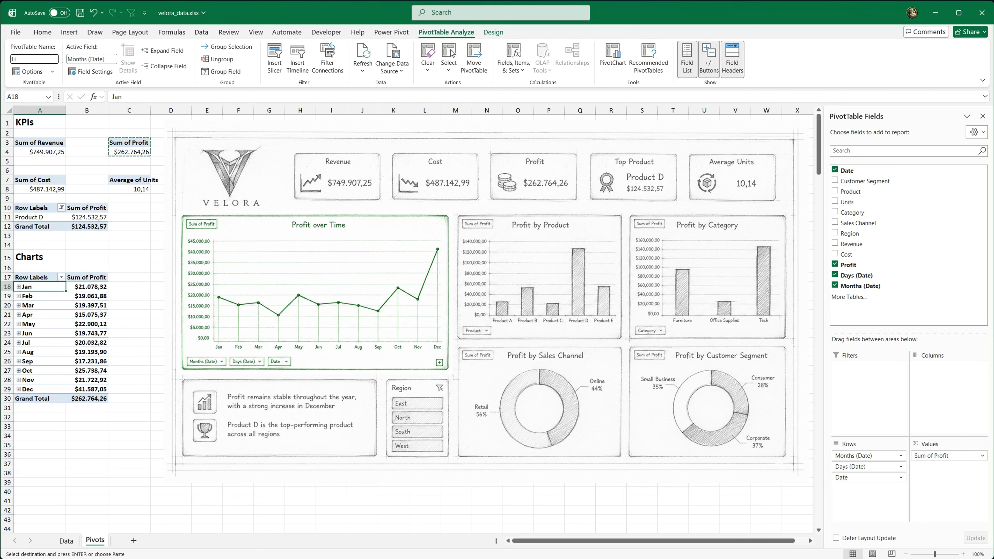
type("Line_Chart")
key("Return")
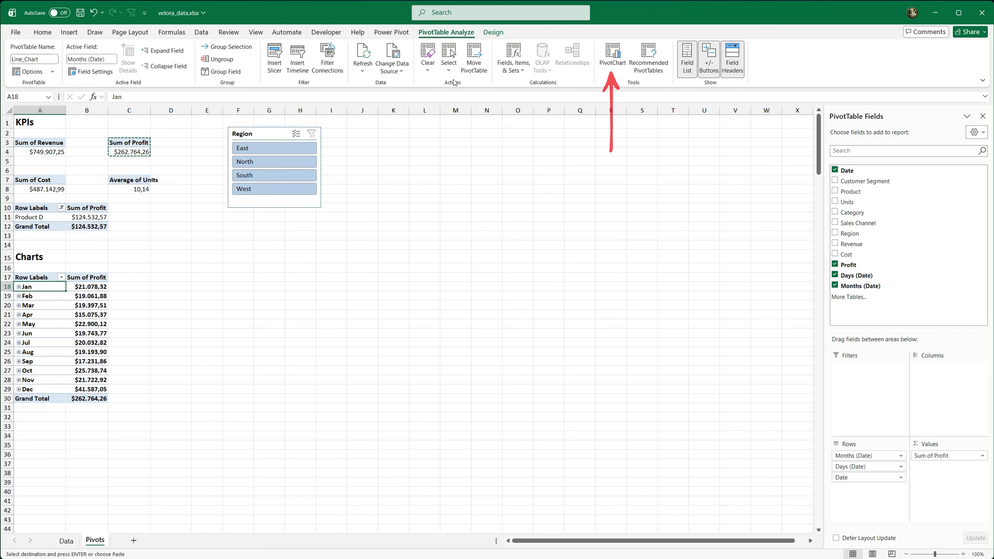
Step: Insert a line PivotChart from the monthly profit PivotTable and move it beside the Region slicer
left_click(615, 58)
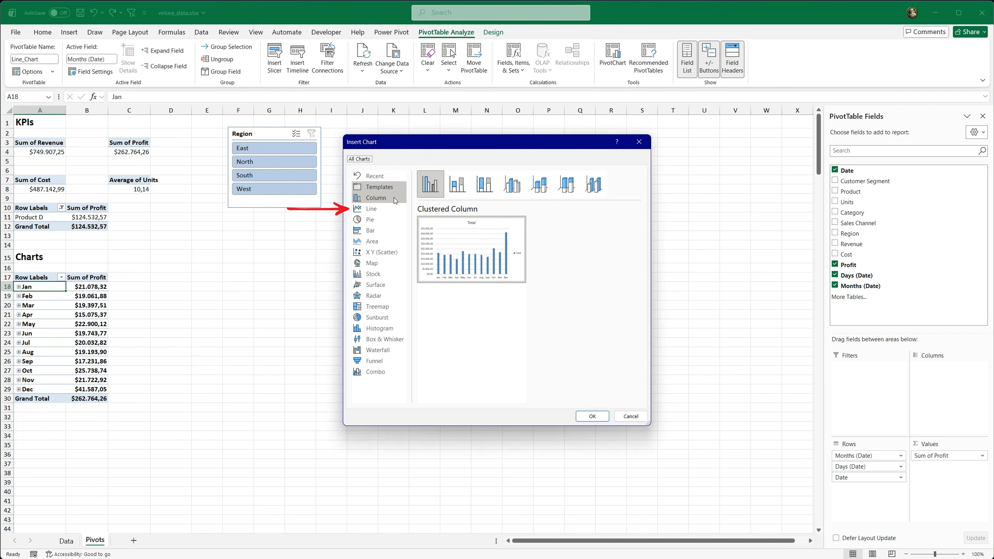
left_click(390, 208)
mouse_move(509, 235)
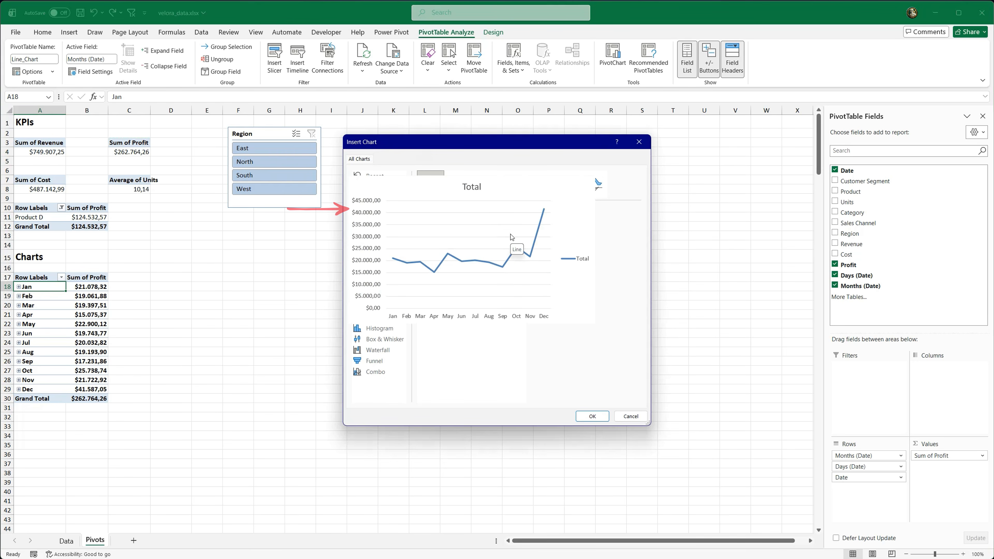
left_click(592, 416)
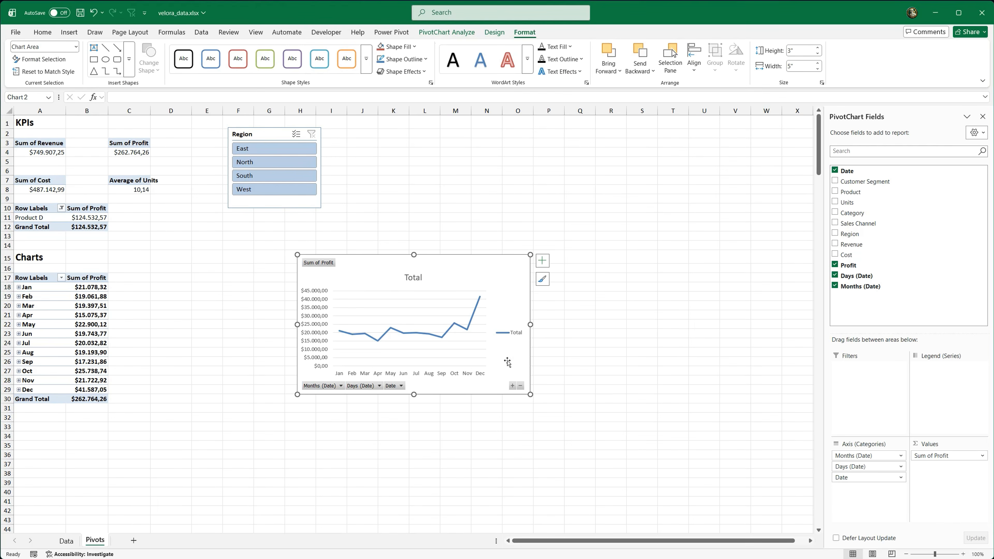
left_click_drag(377, 279, 415, 143)
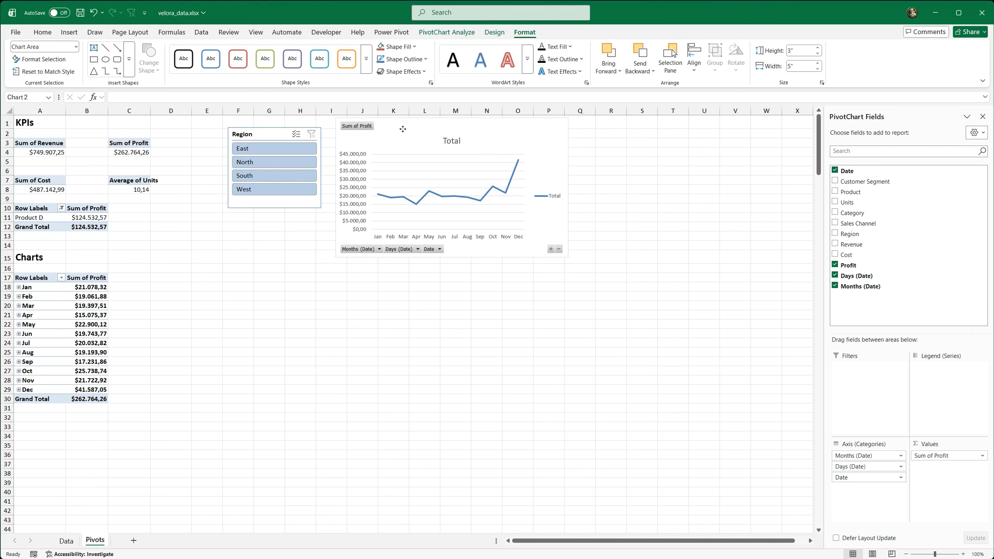
Step: Label the monthly profit PivotTable with Line Chart in cell A16
left_click(51, 268)
type("Line Chart")
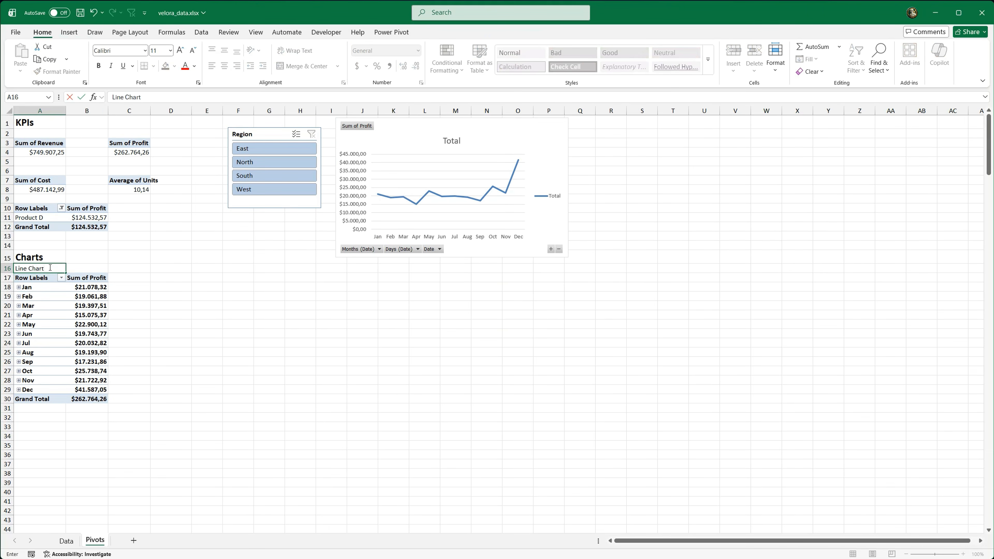
key("Return")
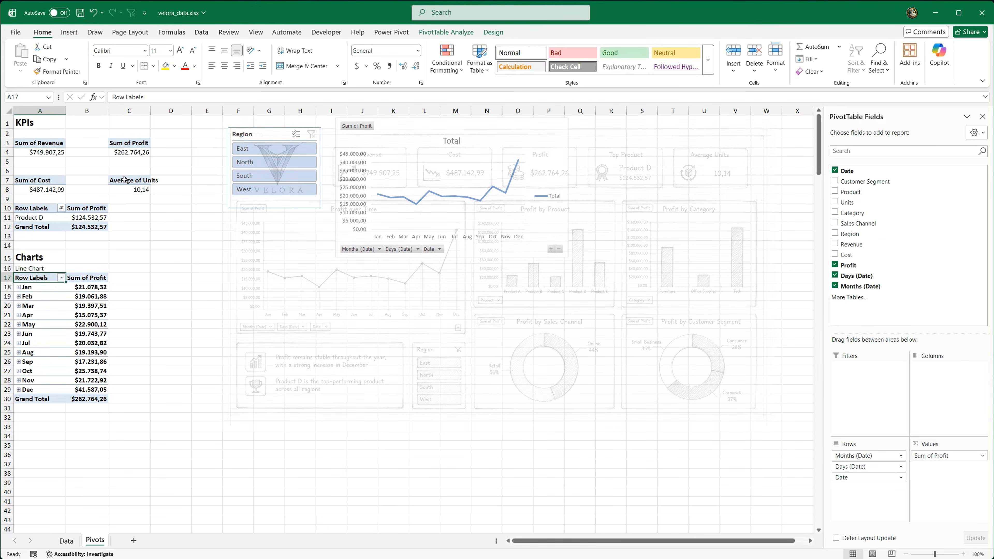
Step: Copy the profit PivotTable from C3:C4 to cell D17 and add the Product field to the copy's rows
left_click_drag(129, 143, 129, 152)
key("ctrl+c")
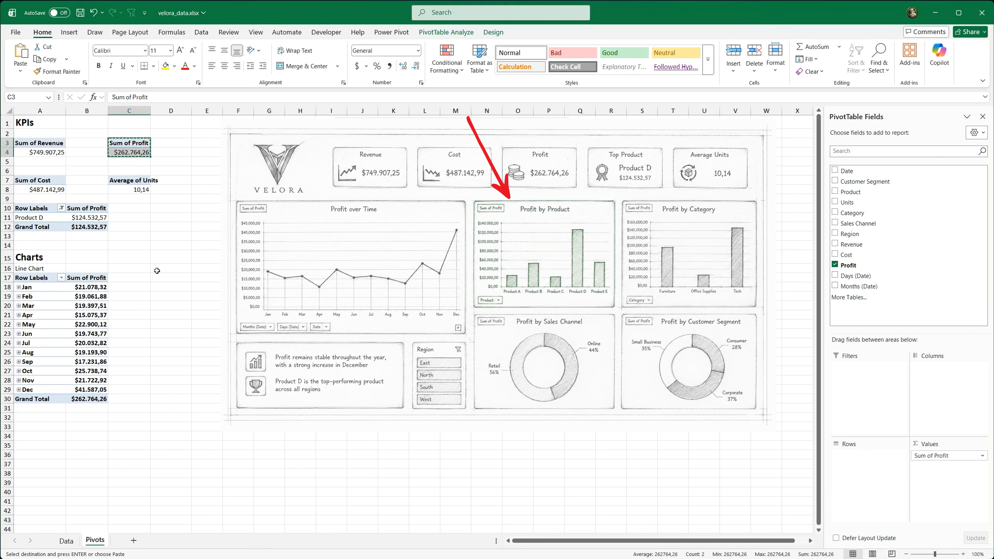
left_click(160, 277)
key("ctrl+v")
left_click(160, 287)
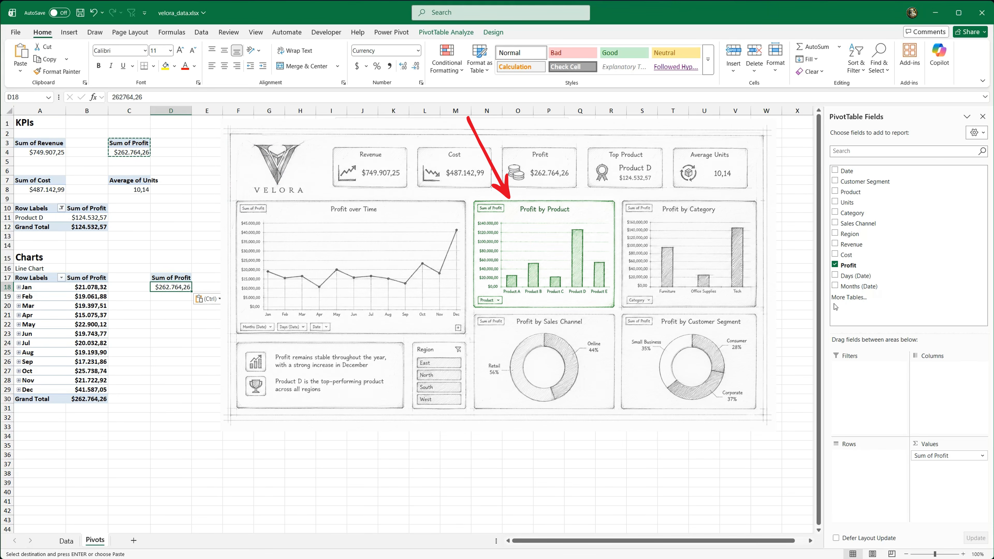
left_click_drag(851, 192, 869, 454)
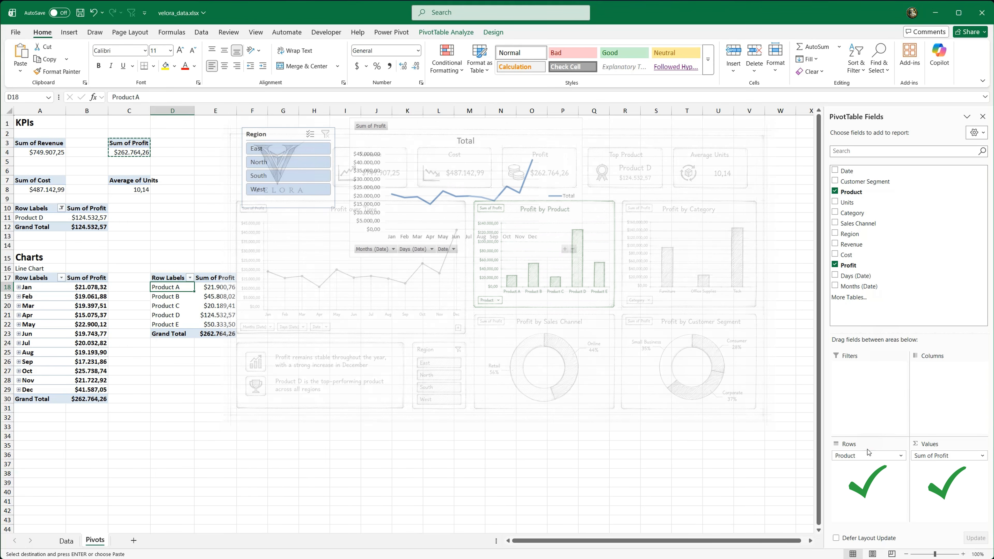
Step: Label the product profit PivotTable with Bar Chart Products in cell D16
left_click(170, 268)
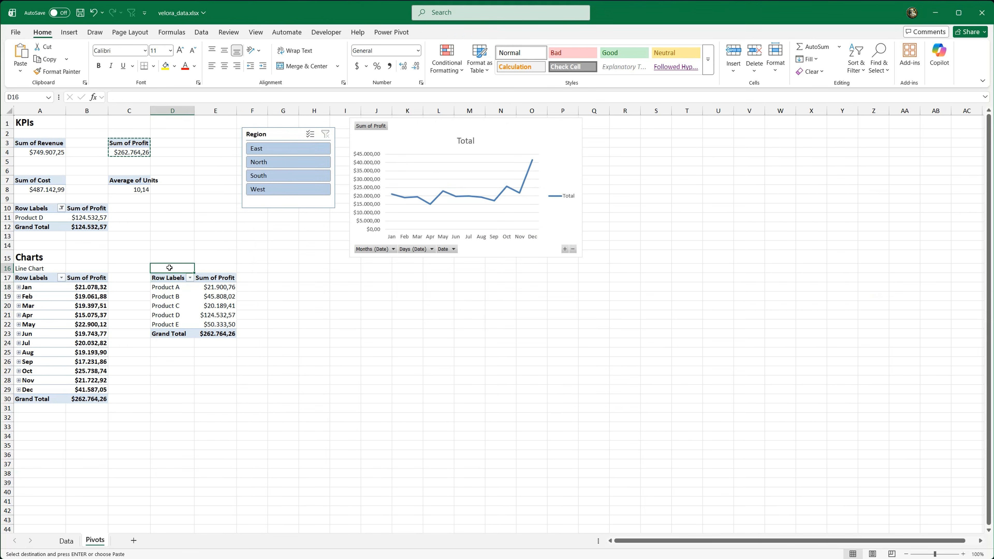
type("Bar Chart Products")
key("Return")
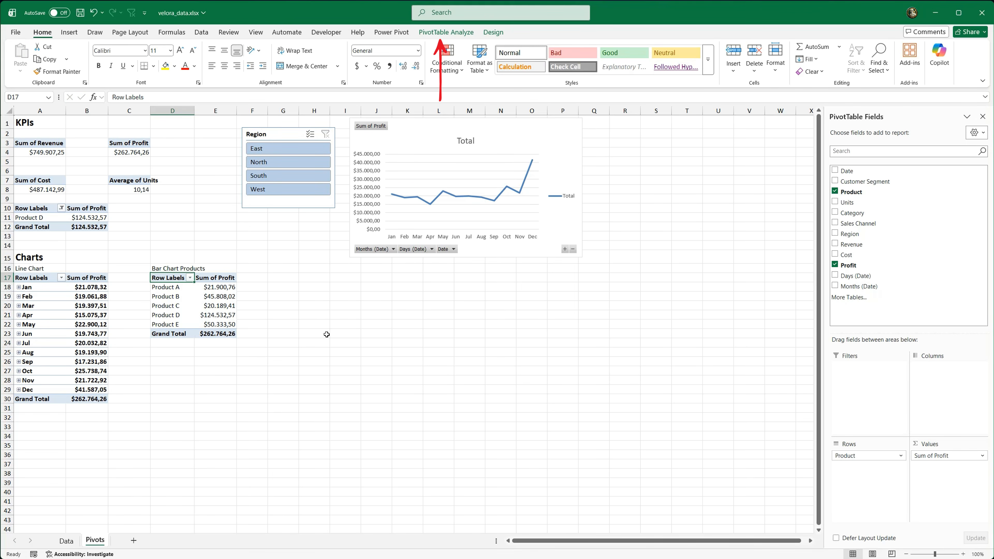
Step: Insert a clustered column PivotChart from the product profit PivotTable and move it farther away from the tables
left_click(455, 32)
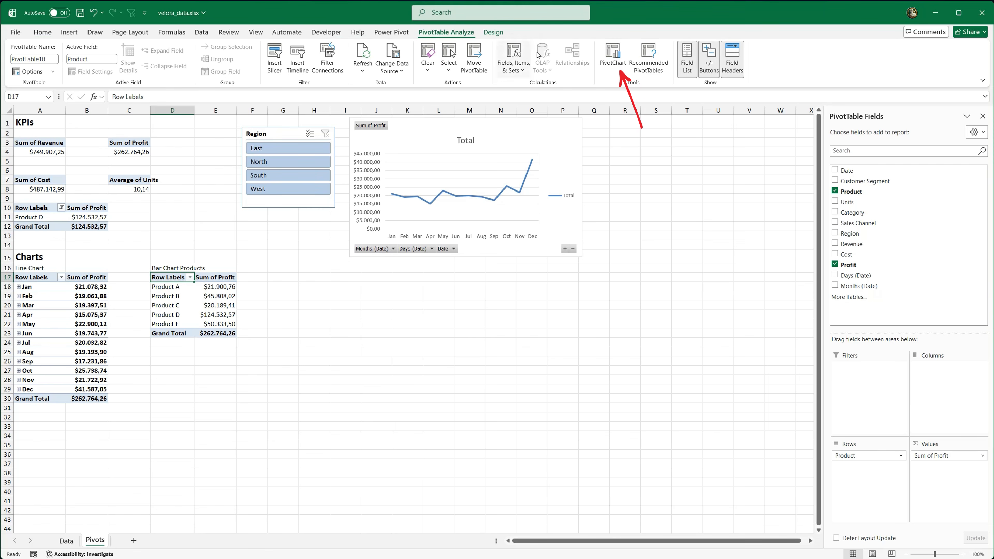
left_click(612, 58)
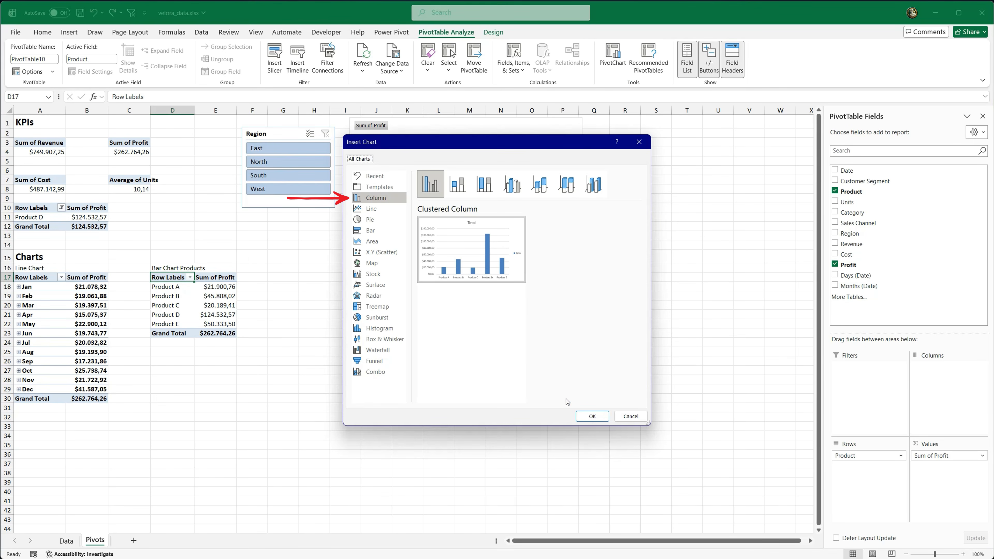
left_click(591, 416)
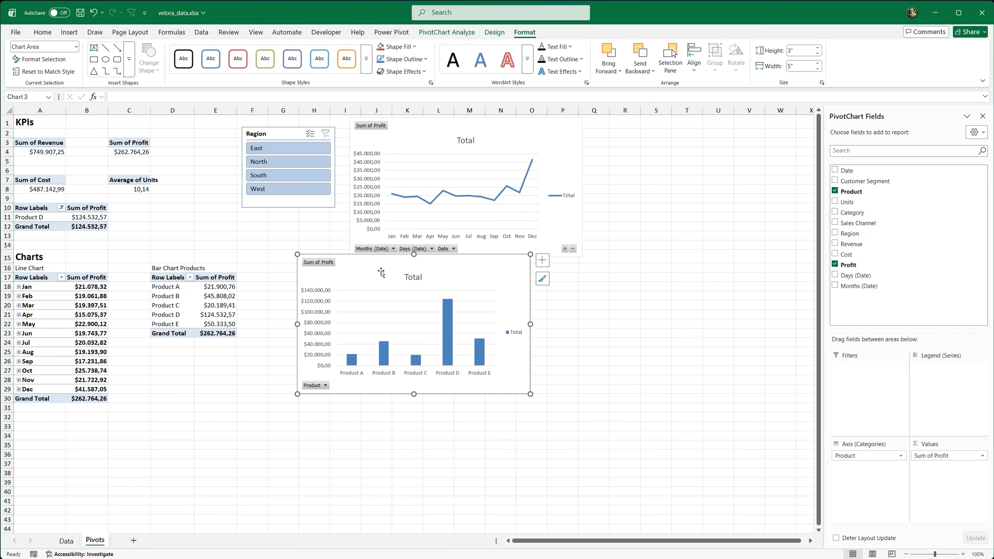
mouse_move(370, 267)
left_mouse_down()
mouse_move(349, 280)
mouse_move(406, 269)
mouse_move(593, 273)
left_mouse_up()
Step: Copy the profit PivotTable from C3:C4 to cell G17, widen column G, and add the Category field to the copy's rows
left_click_drag(128, 144, 125, 158)
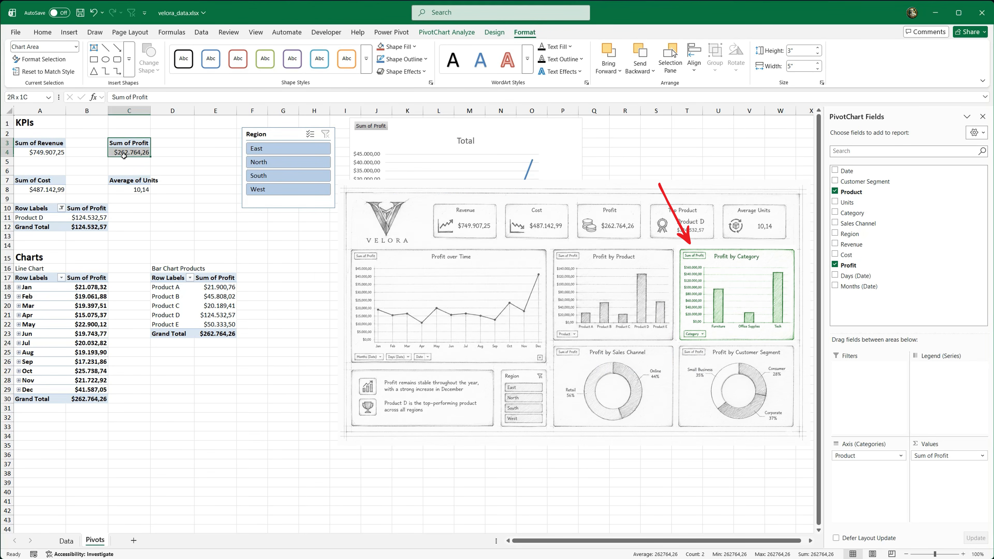
key("ctrl+c")
left_click(284, 275)
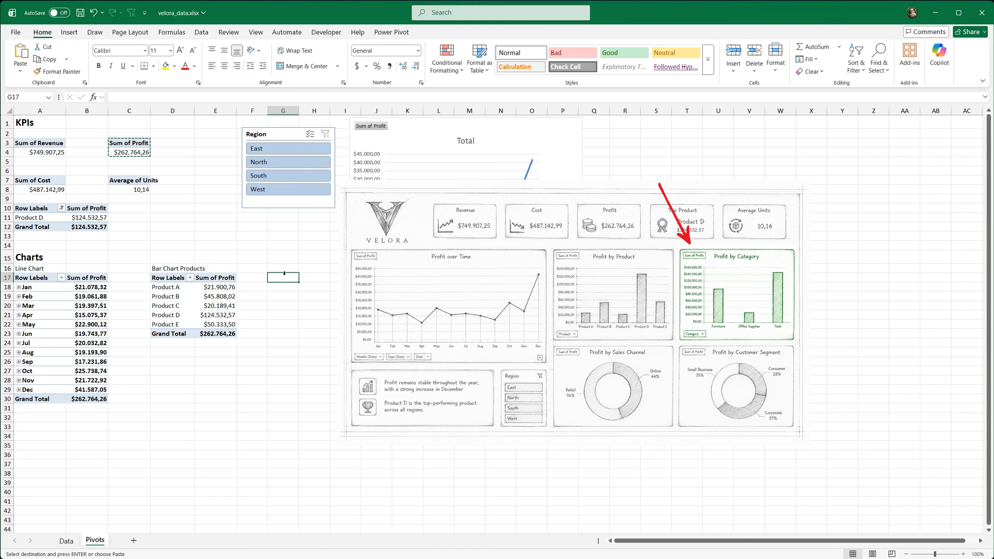
key("ctrl+v")
left_click_drag(302, 111, 311, 111)
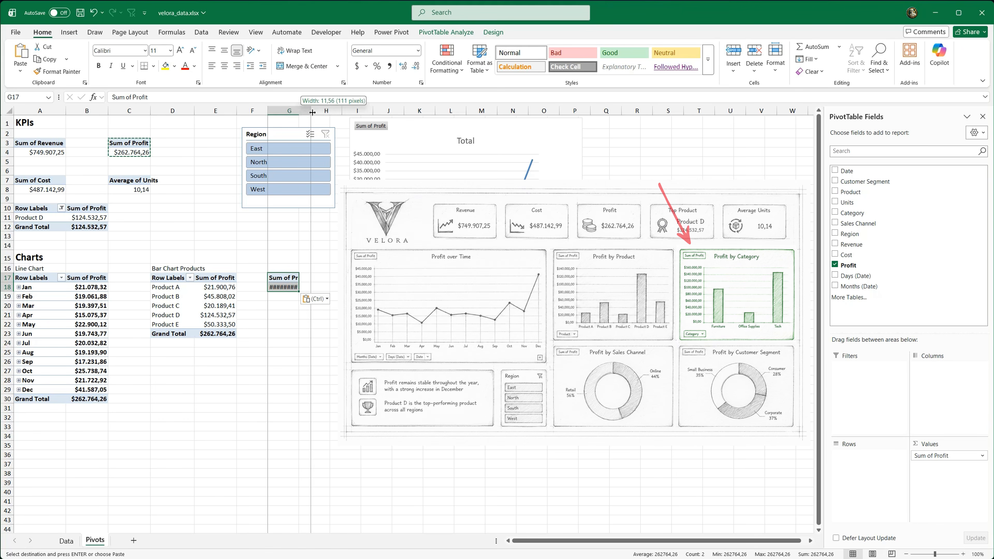
left_click(299, 287)
left_click_drag(852, 212, 859, 458)
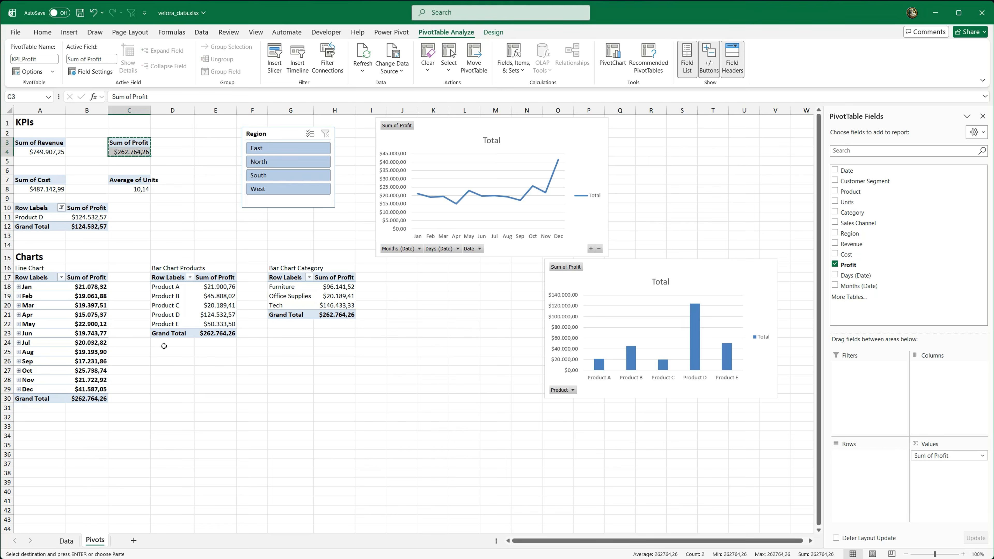
Step: Paste another copy of the profit PivotTable in cell D27
left_click(167, 371)
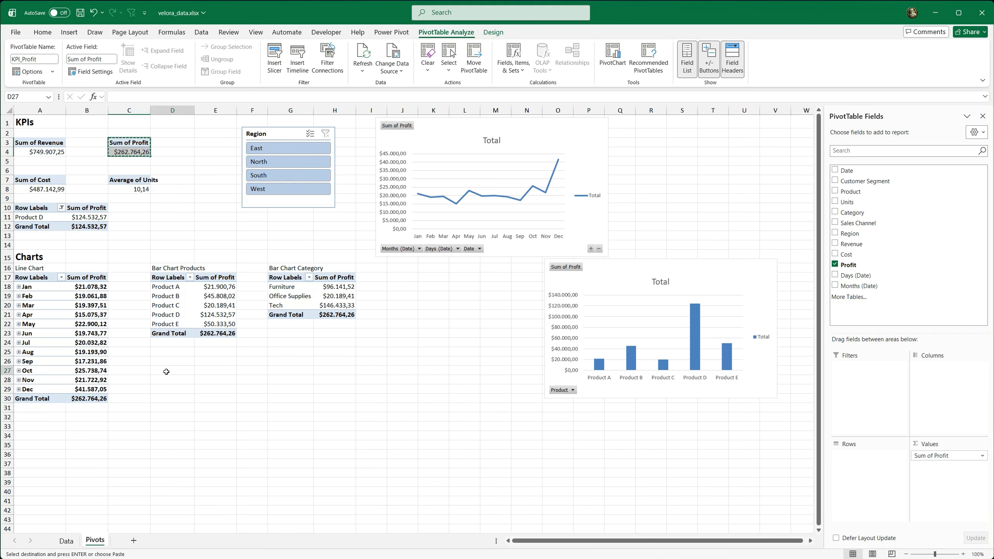
key("ctrl+v")
Step: Insert a clustered column PivotChart from the category PivotTable, resize it to 2.5" by 3.75", and place it beside the line chart
left_click(294, 296)
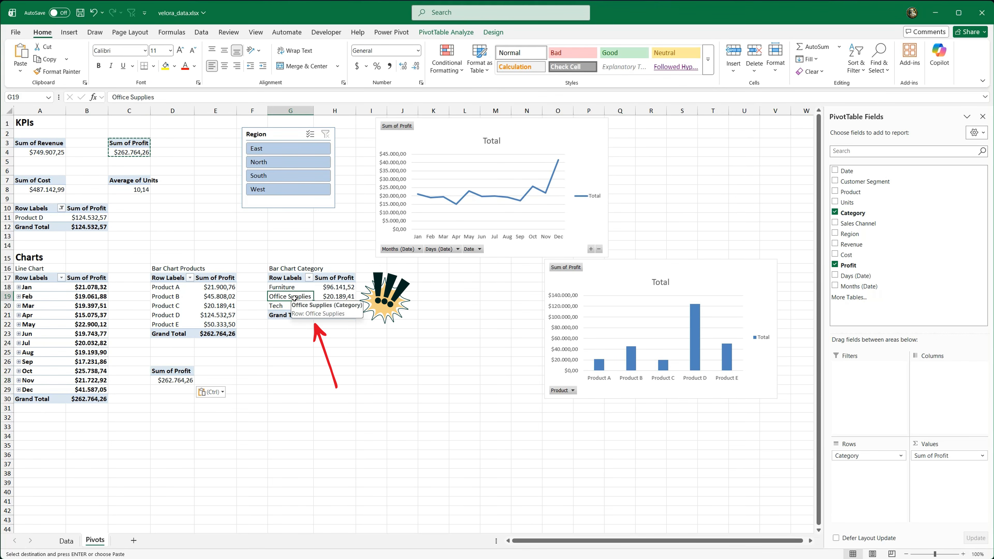
left_click(446, 32)
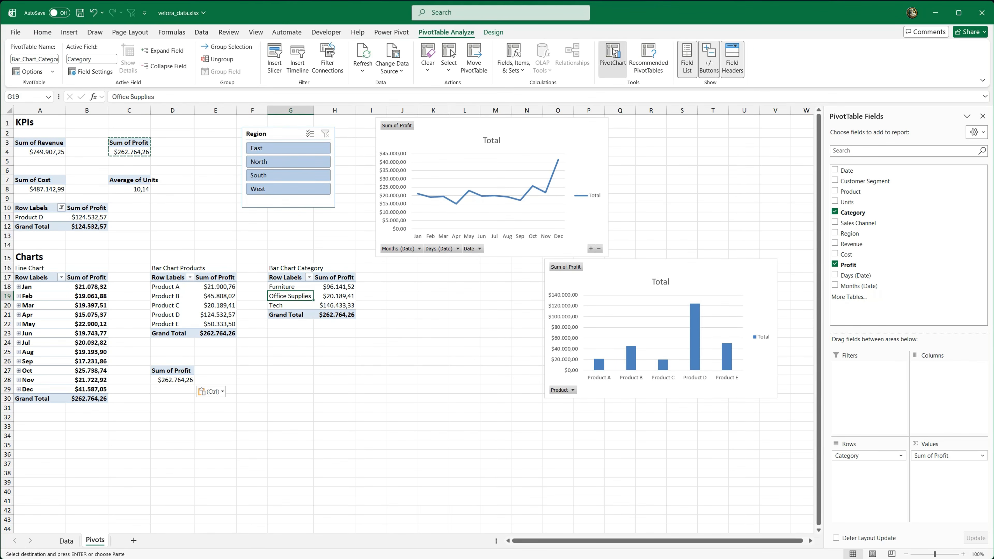
left_click(613, 53)
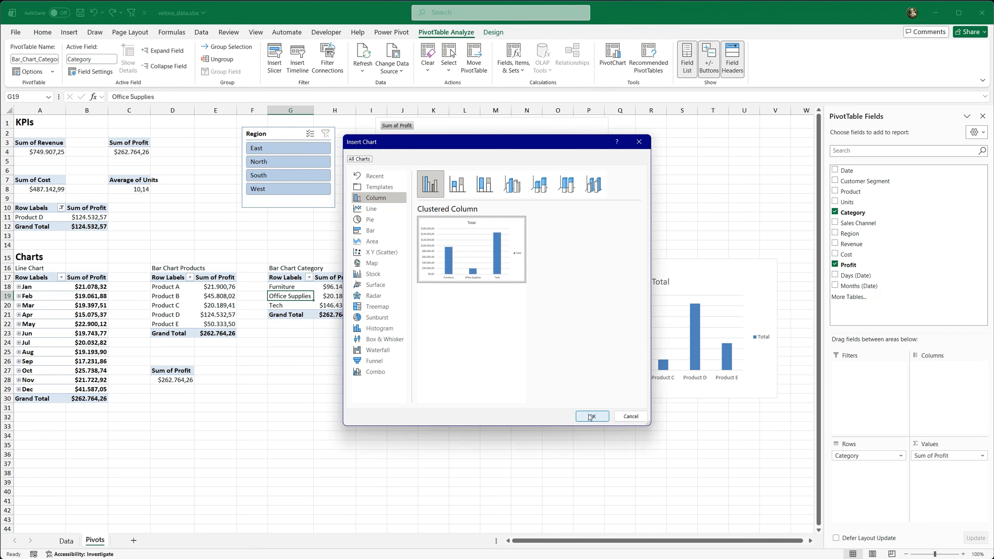
left_click(591, 416)
left_click_drag(530, 255, 740, 142)
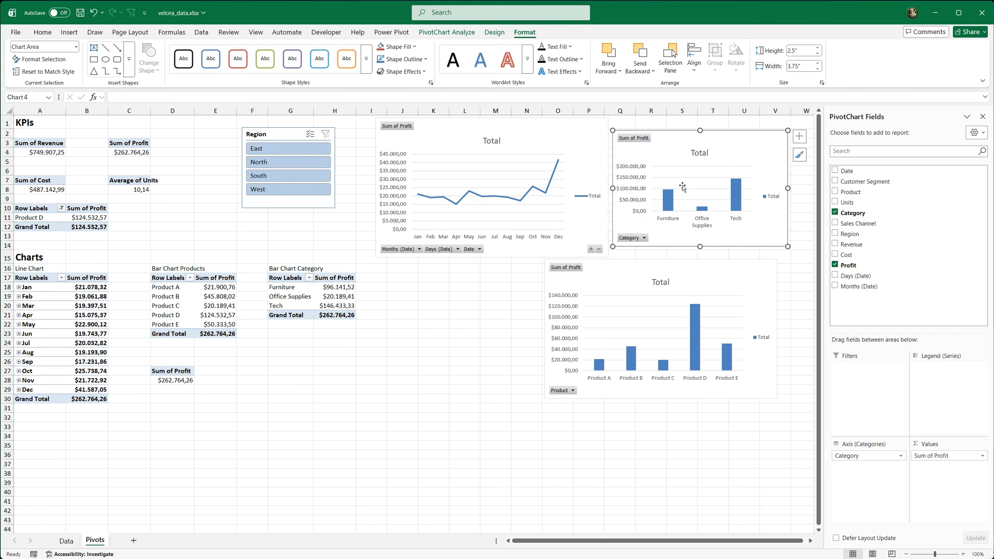
Step: Add Sales Channel to the rows of the D27 PivotTable and insert a doughnut PivotChart from it, placed below the product chart
left_click(179, 381)
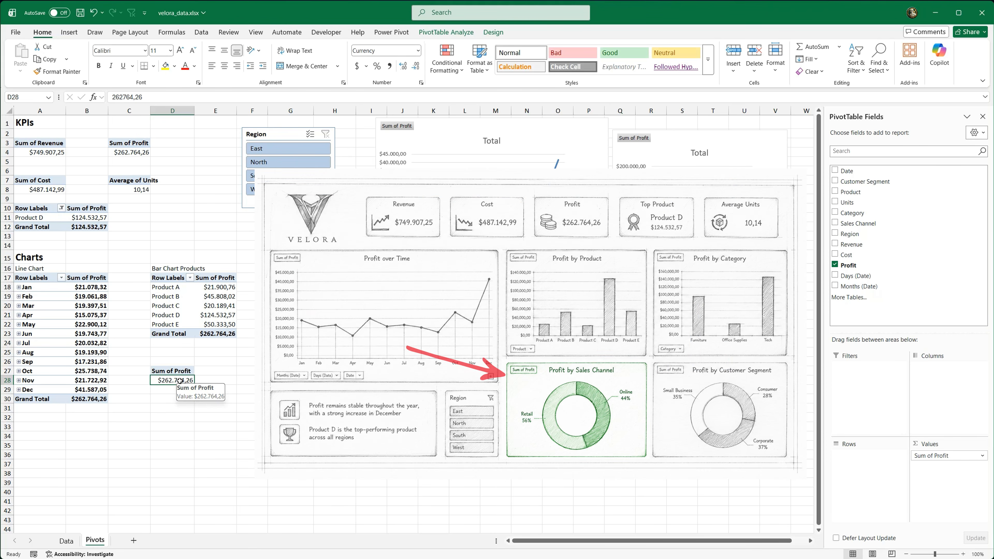
left_click_drag(858, 223, 852, 455)
left_click(446, 32)
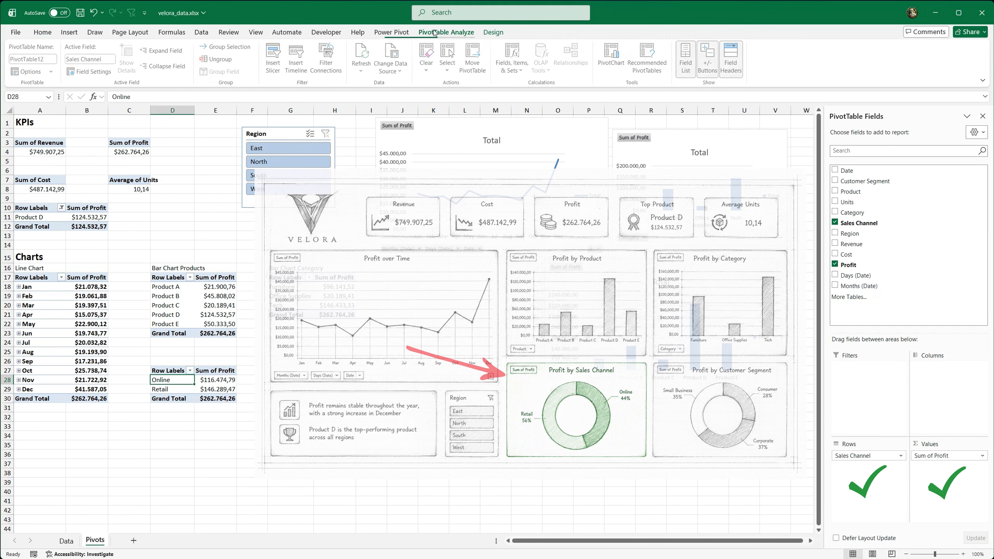
left_click(610, 54)
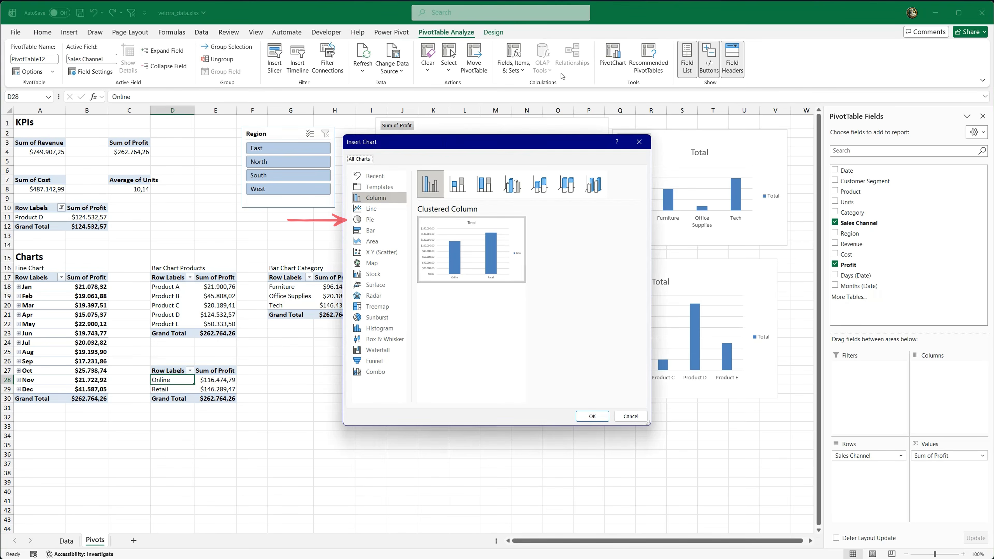
left_click(383, 220)
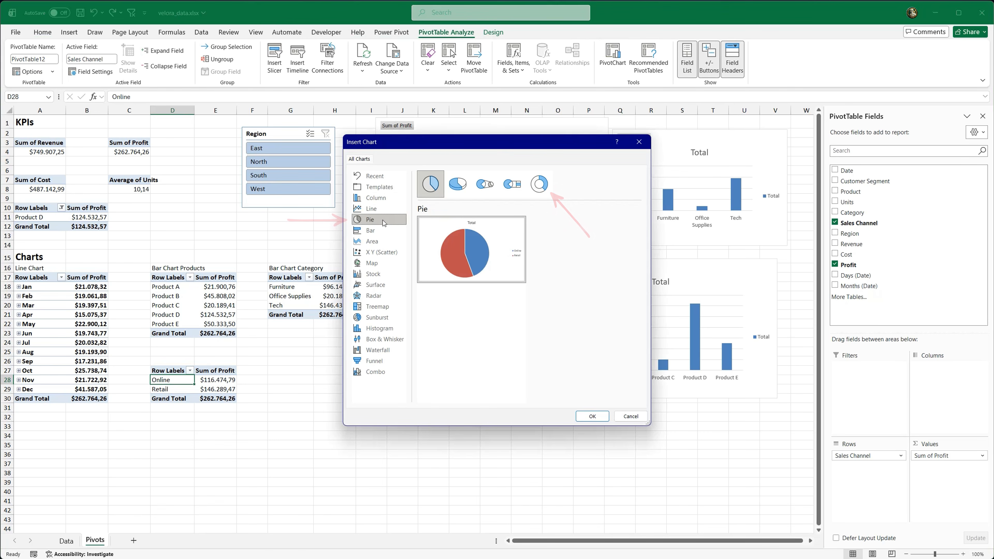
left_click(544, 183)
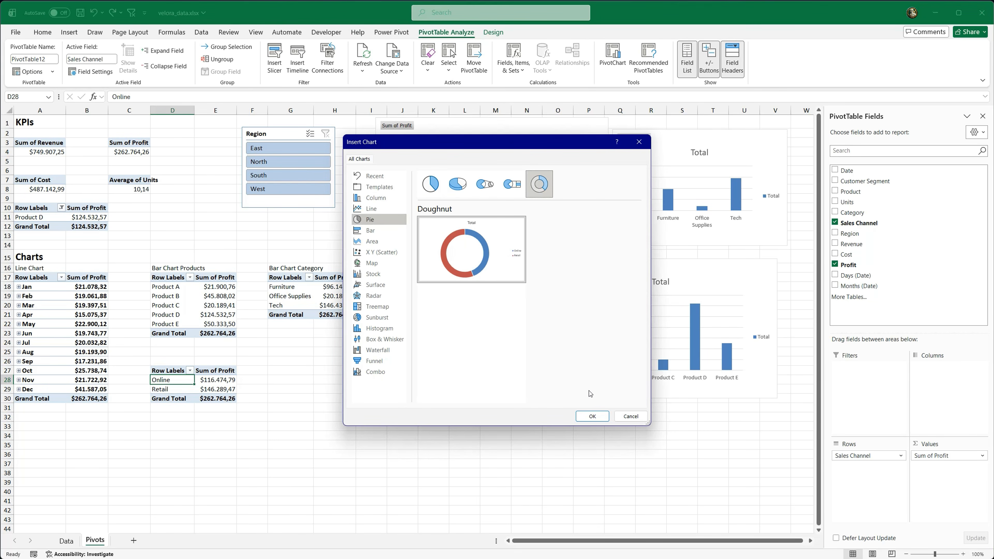
left_click(593, 415)
left_click_drag(375, 269, 503, 409)
Step: Label the sales channel PivotTable with Doughnut Chart Sales Channel in cell D26
left_click(183, 363)
type("Do")
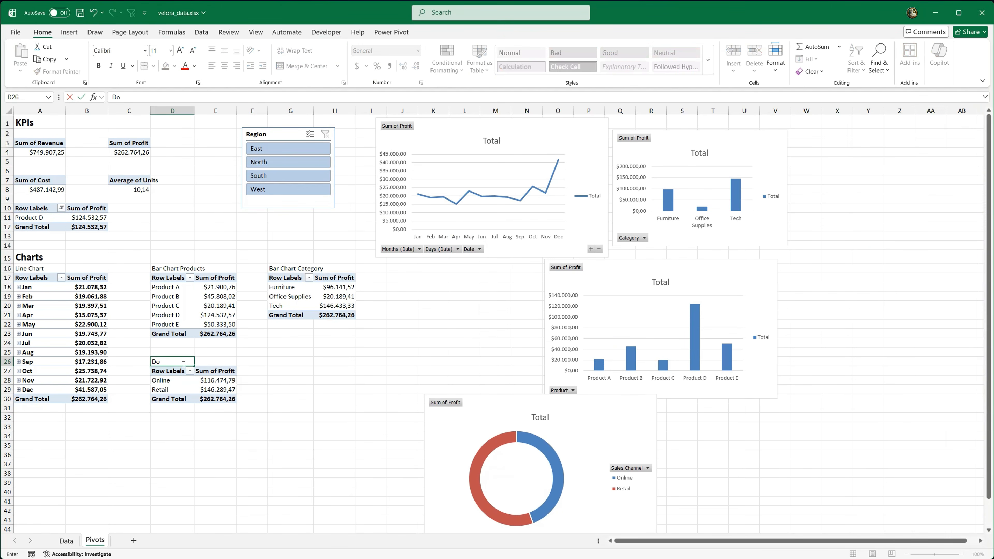
type("ughnut Chart Sales Channel")
key("Return")
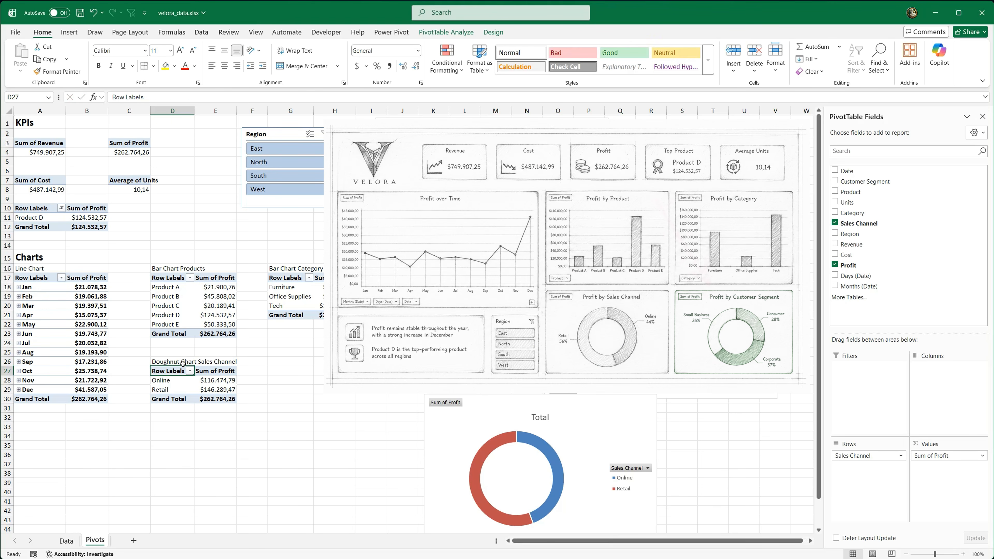
Step: Copy the profit PivotTable from C3:C4 to cell G27 and add the Customer Segment field to the copy's rows
left_click_drag(135, 145, 133, 153)
key("ctrl+c")
left_click(293, 374)
key("Return")
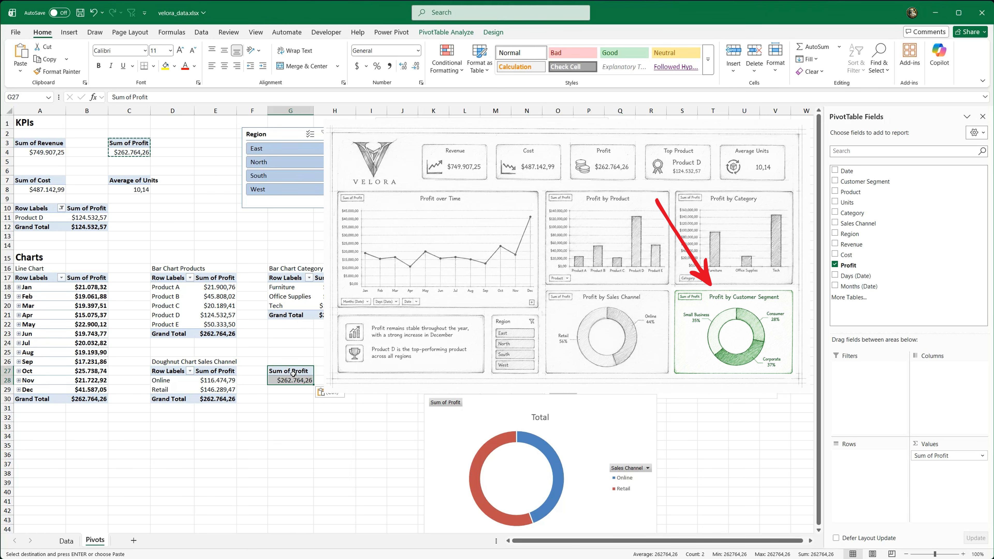
left_click_drag(881, 186, 867, 455)
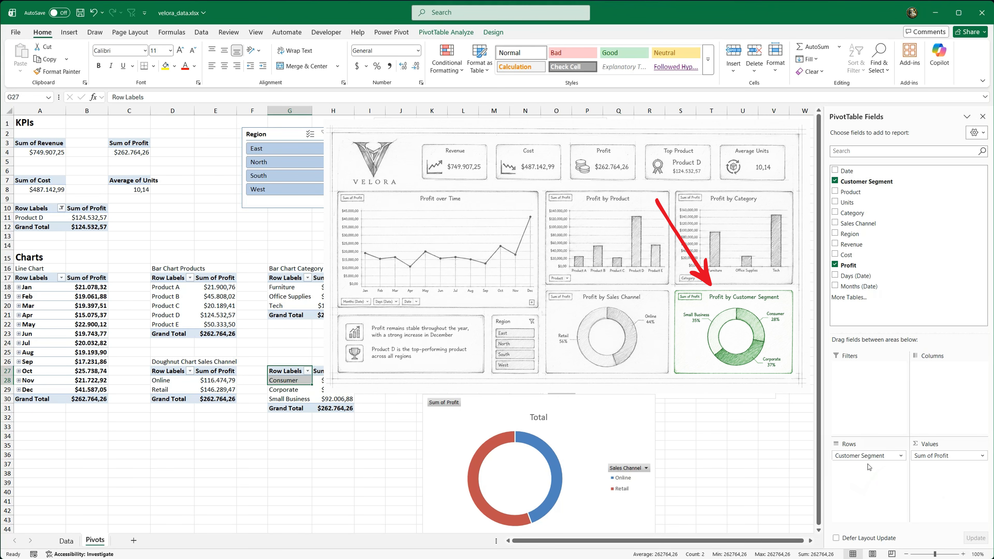
Step: Copy the label from D26 to G26 and change it to Doughnut Chart Customer Segment
left_click(172, 361)
key("ctrl+c")
left_click(291, 362)
key("ctrl+v")
double_click(292, 361)
left_click_drag(315, 361, 370, 360)
type("C")
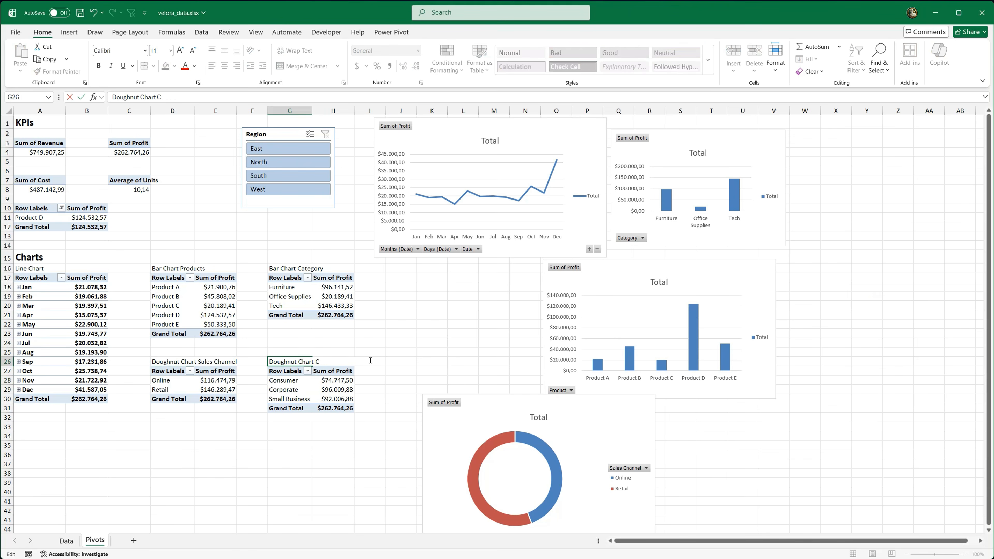
Step: Insert a doughnut PivotChart from the customer segment PivotTable, make it smaller, and place it below the line chart
left_click(333, 380)
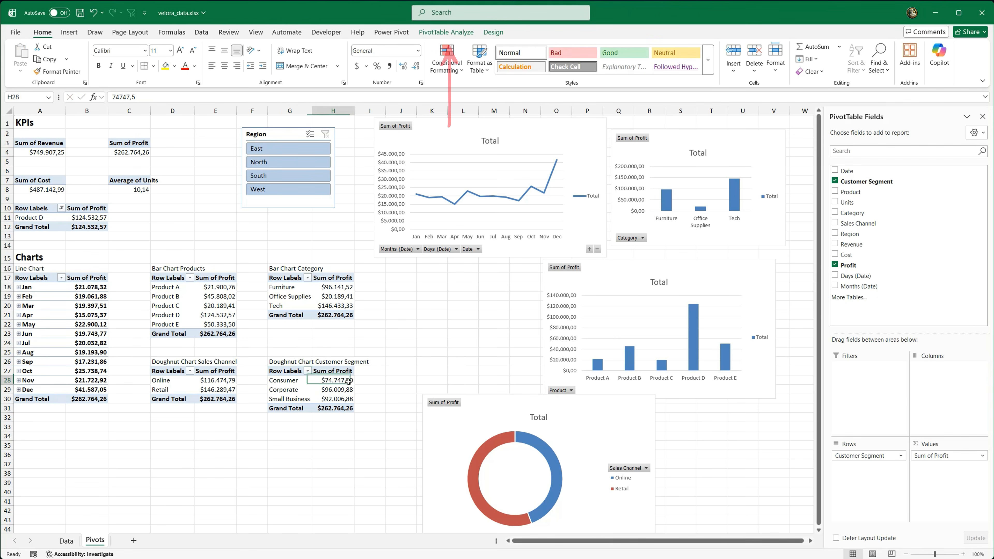
left_click(446, 32)
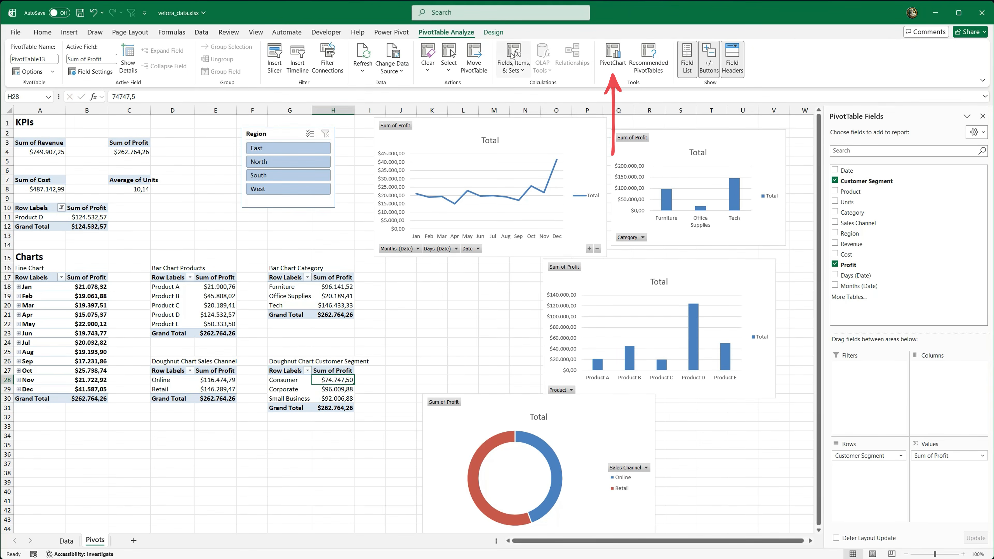
left_click(612, 55)
left_click(400, 222)
left_click(539, 184)
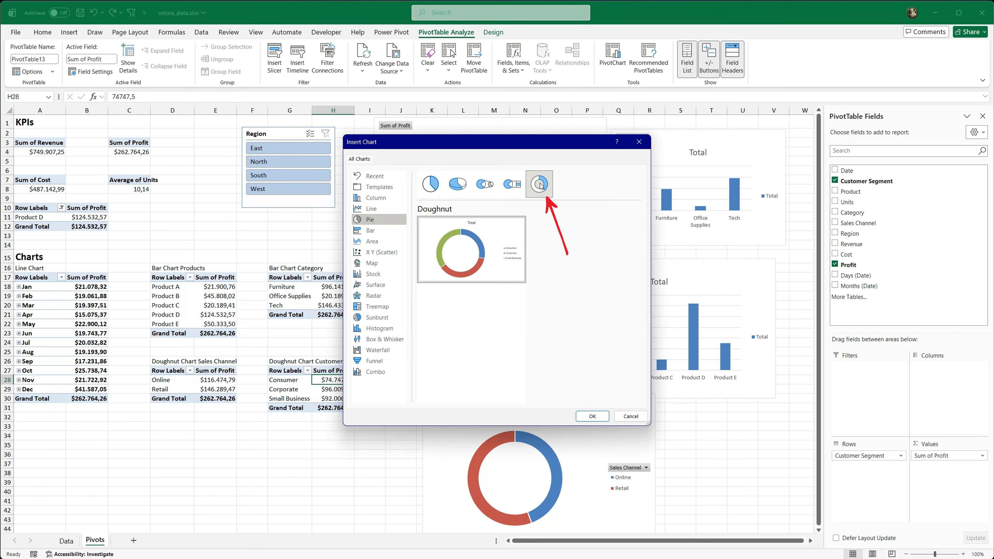
left_click(592, 416)
left_click_drag(528, 256, 501, 245)
left_click(487, 368)
Step: Name the customer segment PivotTable Doughnut_Segment
left_click(340, 387)
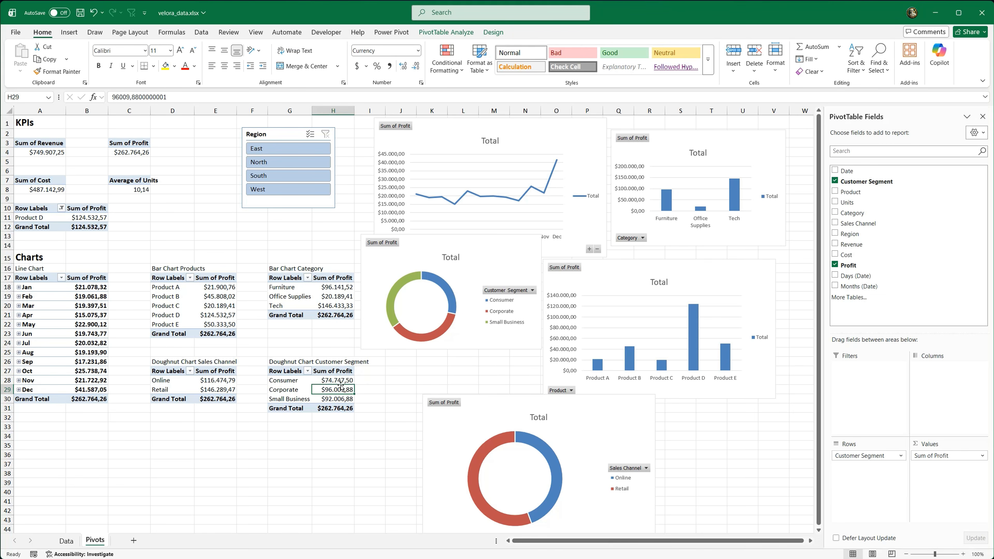
left_click(445, 35)
left_click(35, 59)
type("Doughnut_Segment")
key("Return")
Step: Name the sales channel PivotTable Doughnut_Channel
left_click(172, 380)
left_click(35, 59)
type("Doughnut_C")
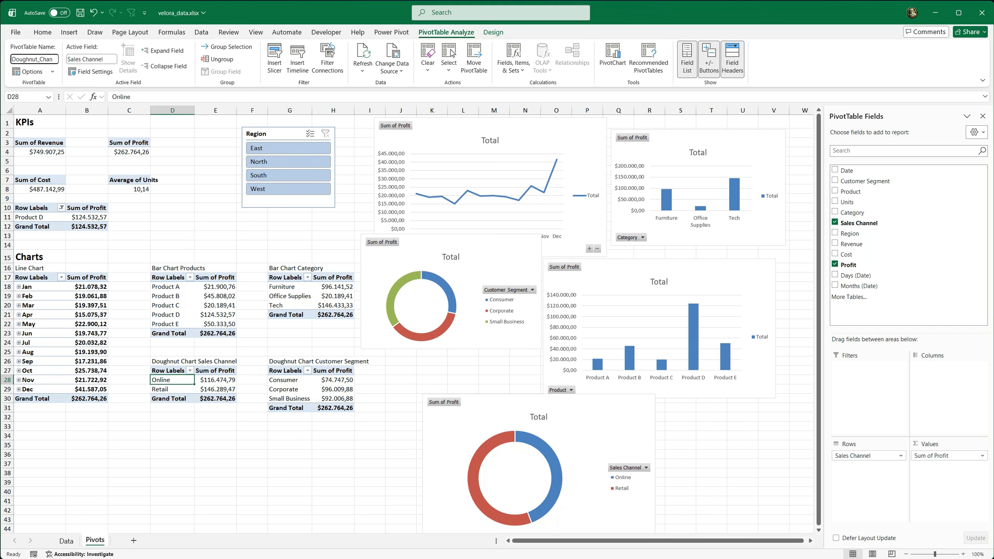
key("Return")
Step: Connect the Region slicer to all the KPI and chart PivotTables through its report connections
left_click(275, 134)
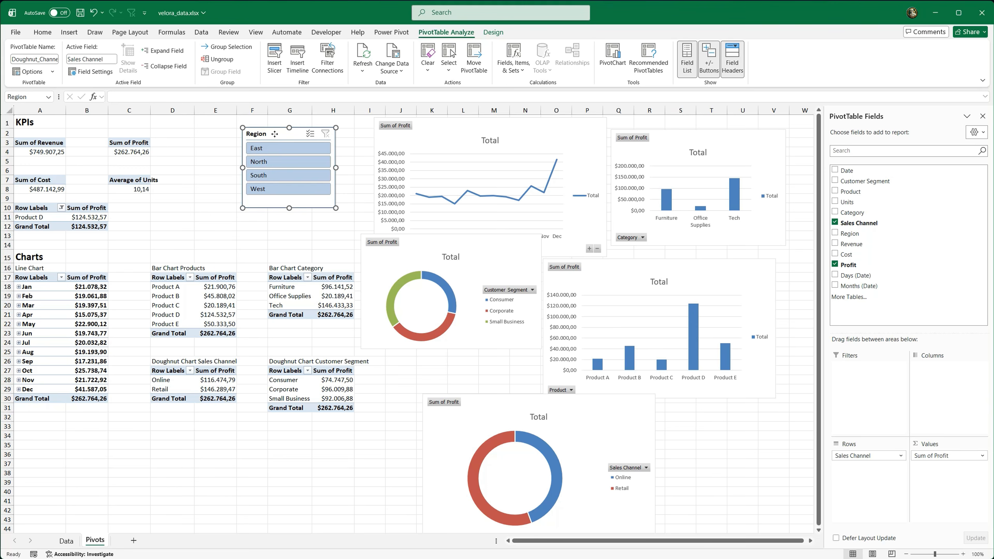
left_click(425, 32)
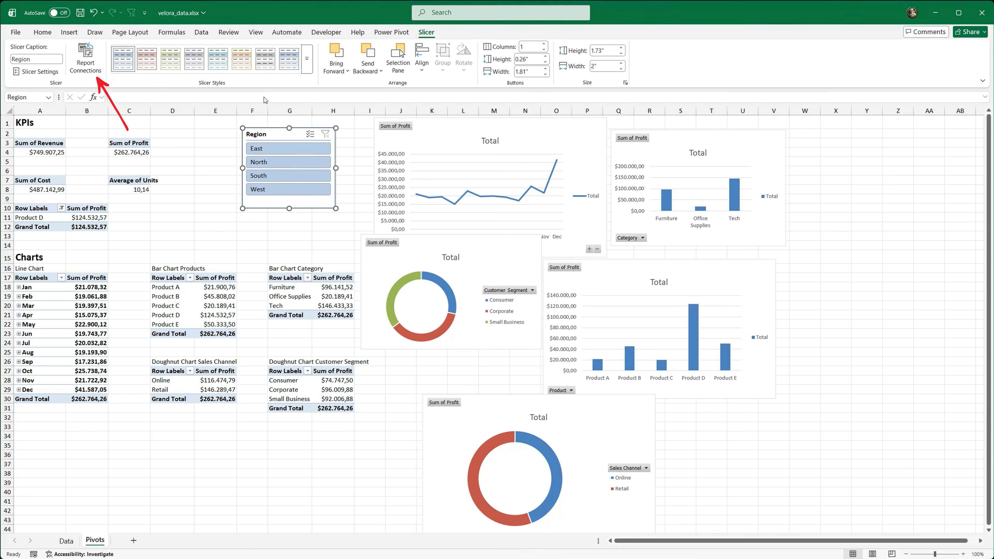
left_click(94, 68)
left_click_drag(167, 290, 115, 170)
left_click_drag(197, 254, 239, 378)
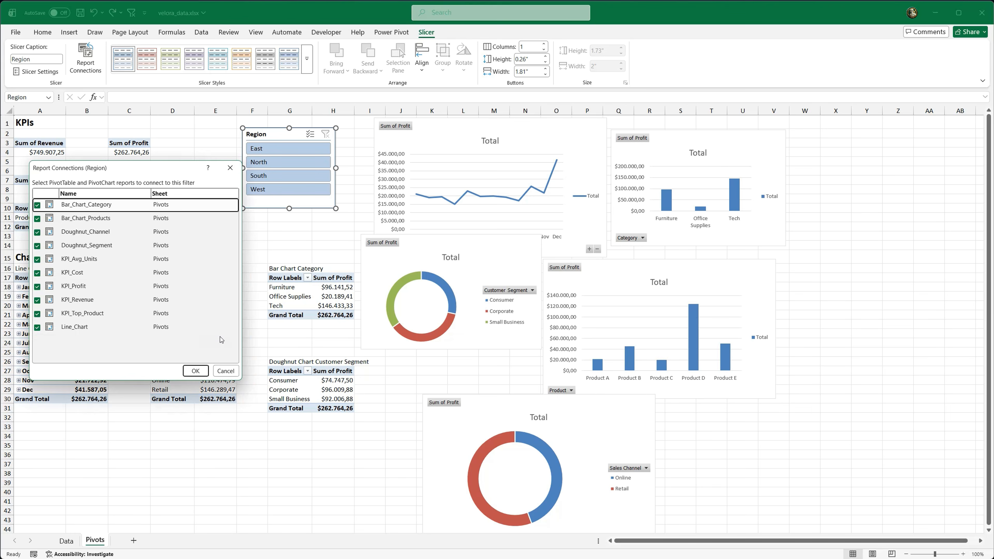
left_click(196, 370)
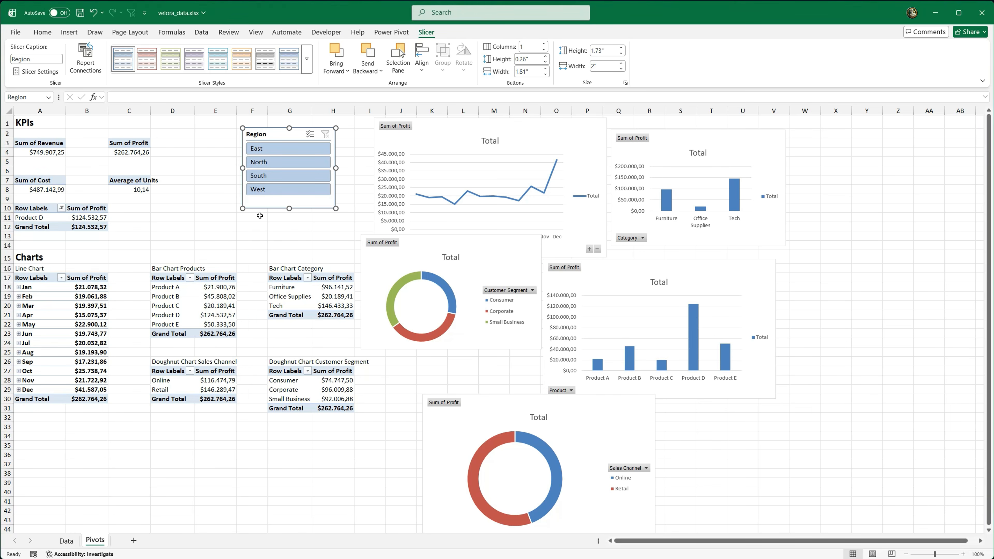
Step: Test the Region slicer by filtering to South, West, North and East in turn, and clear the filter
left_click(265, 178)
left_click(271, 189)
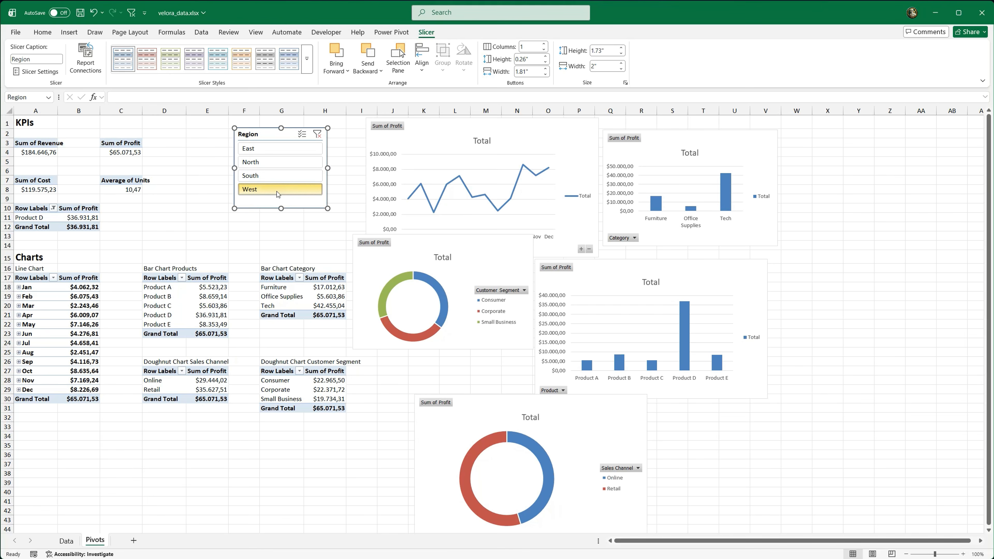
left_click(279, 162)
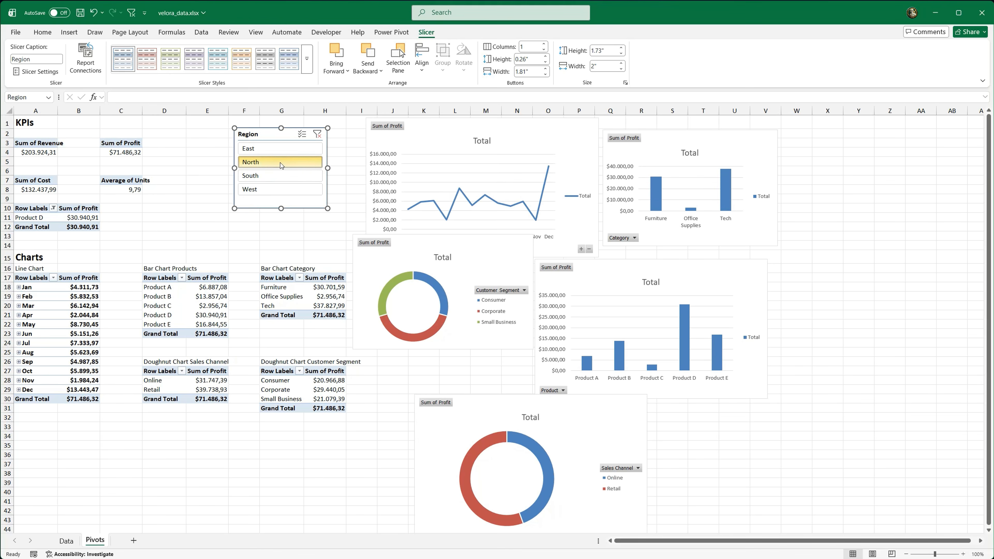
left_click(283, 149)
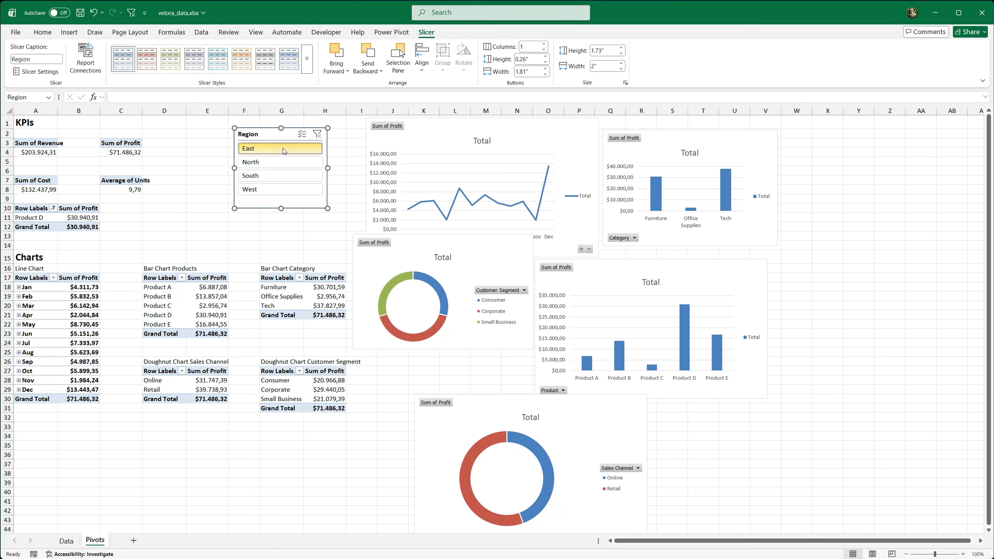
left_click(318, 134)
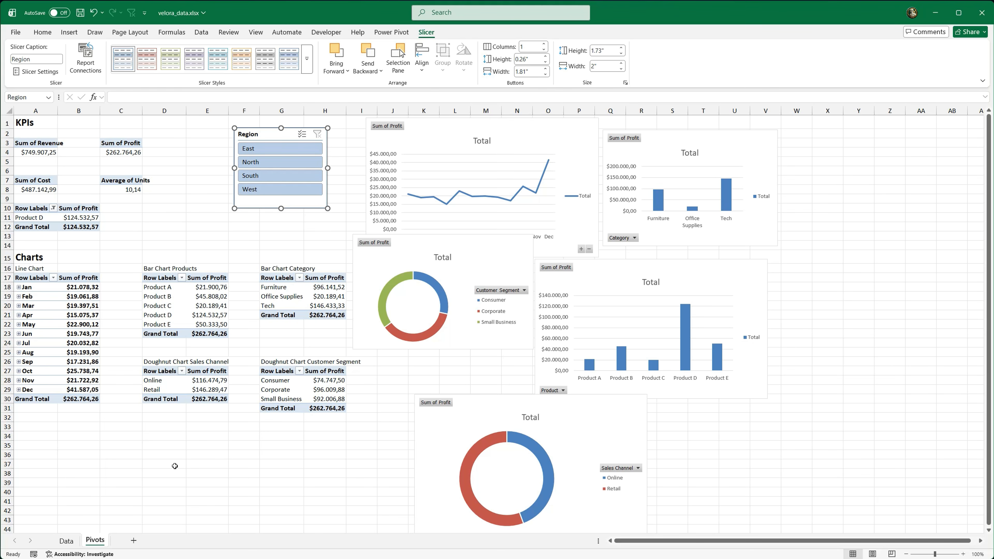
Step: Add a new worksheet after Pivots and name it Dashboard
left_click(133, 541)
double_click(127, 541)
type("Da")
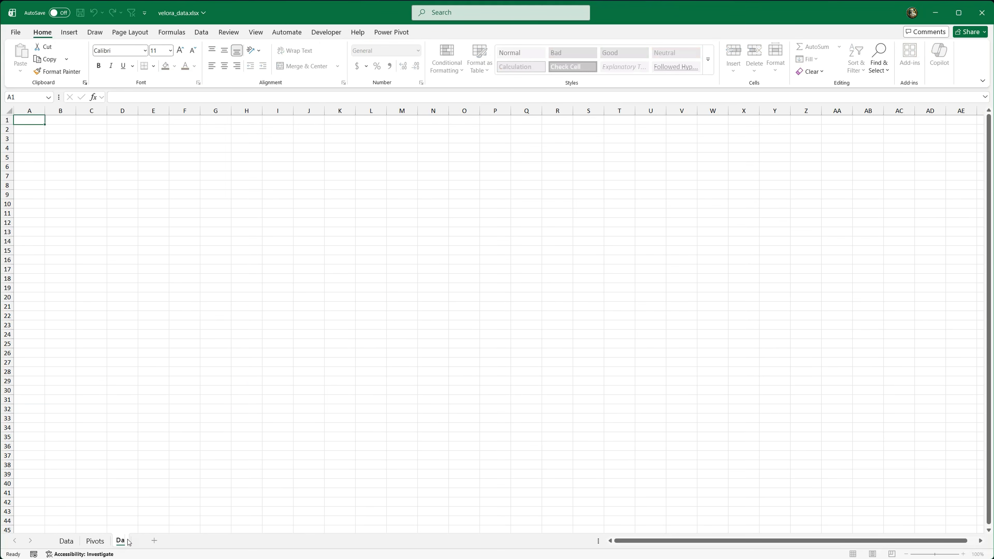
key("Return")
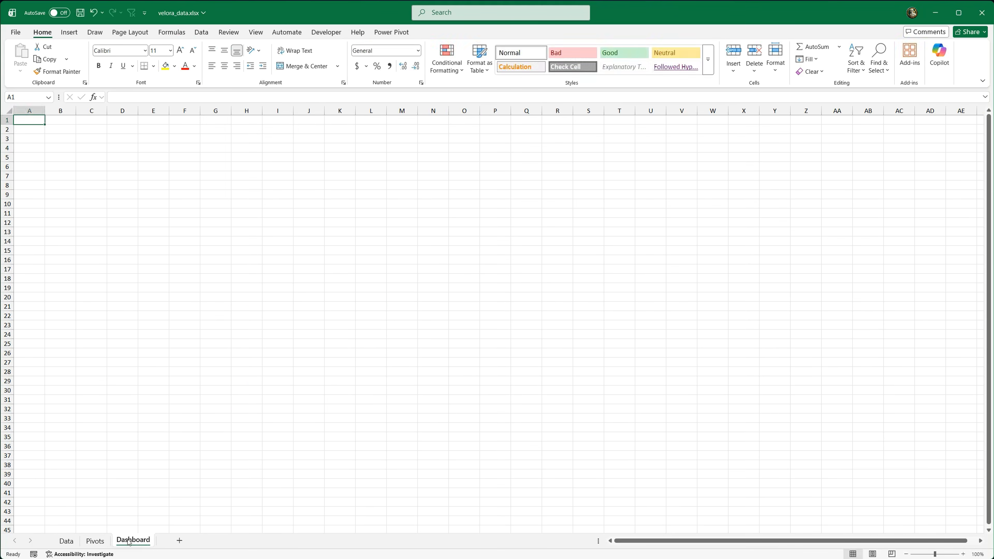
Step: Move all five PivotCharts and the Region slicer from the Pivots sheet to the Dashboard sheet by cutting and pasting
left_click(102, 539)
left_click(423, 138)
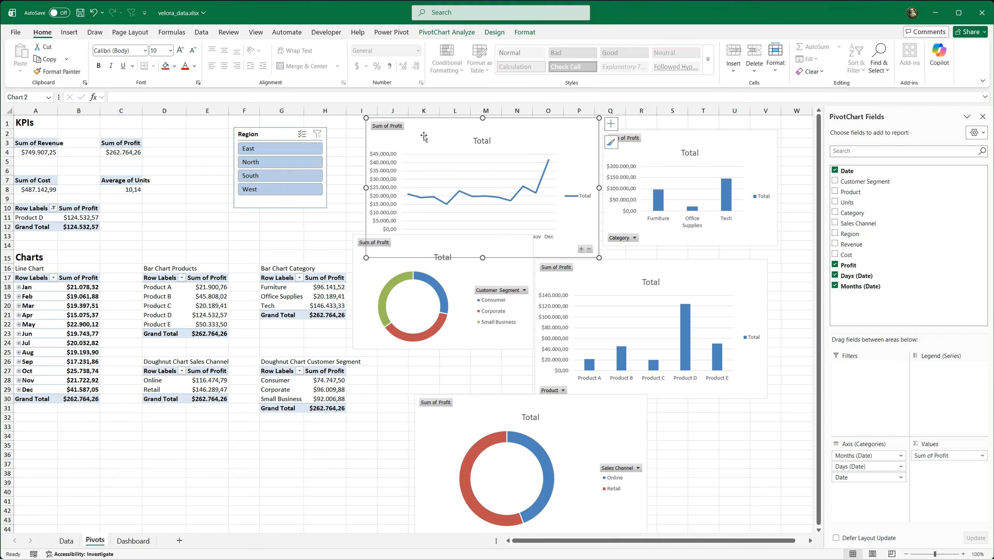
left_click(655, 138, "ctrl")
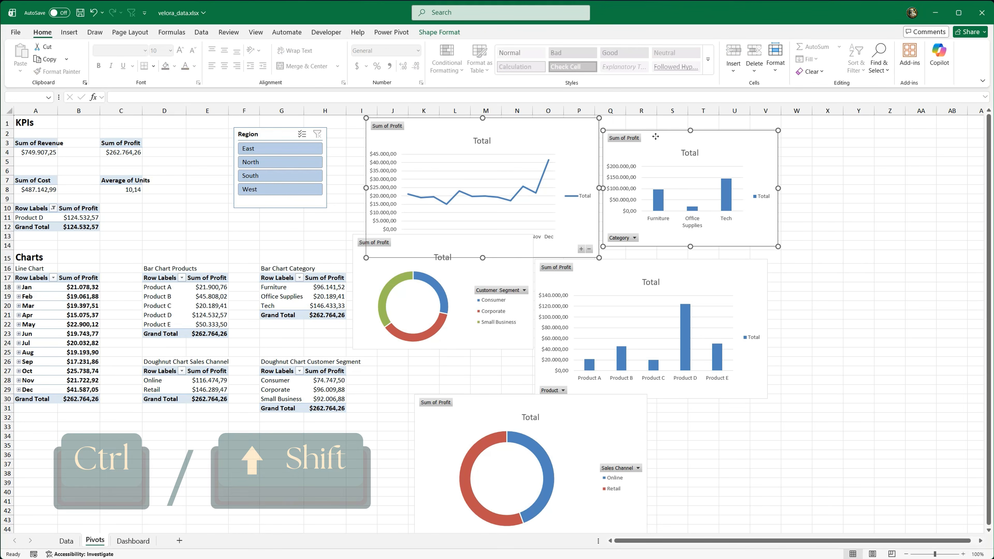
left_click(527, 271, "ctrl")
left_click(561, 381, "ctrl")
left_click(563, 411, "ctrl")
left_click(285, 205, "ctrl")
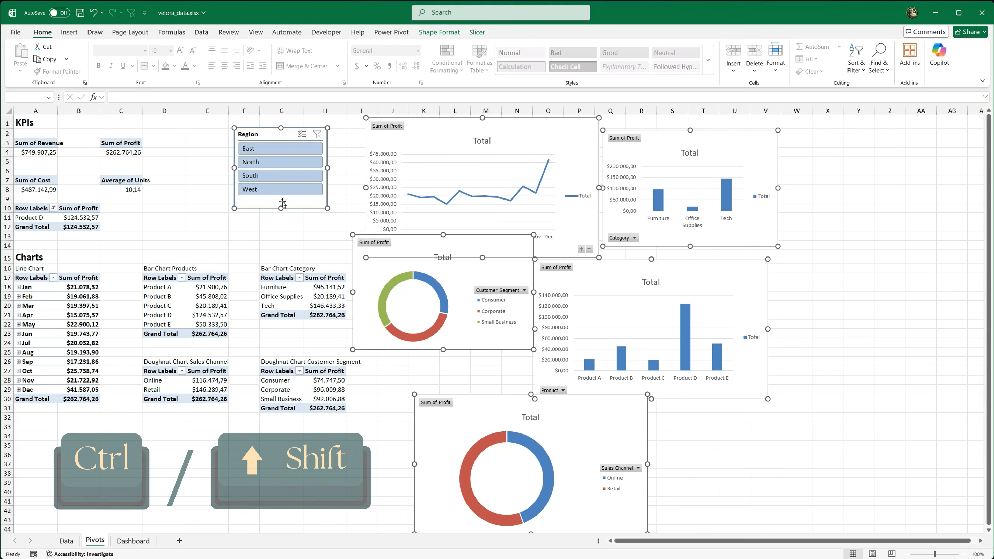
key("ctrl+x")
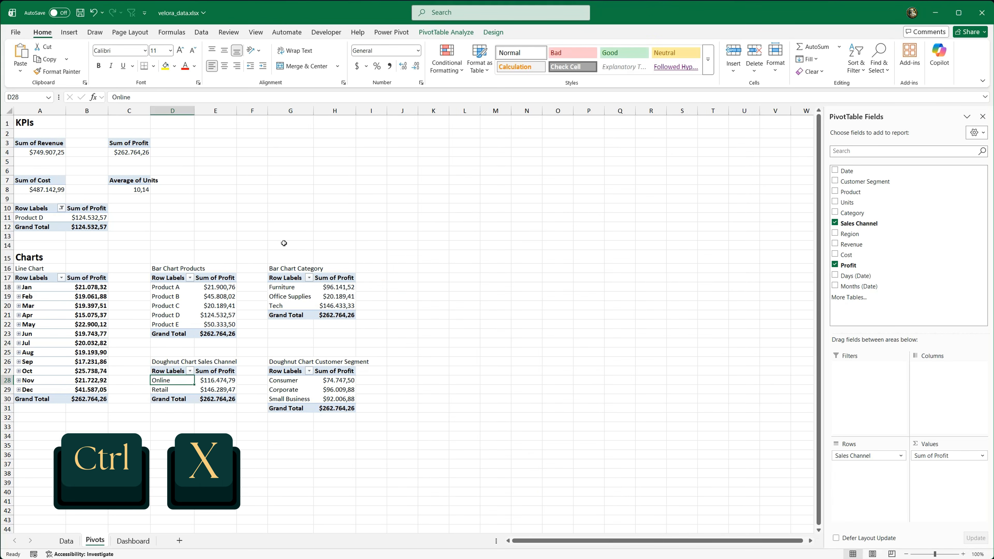
left_click(132, 541)
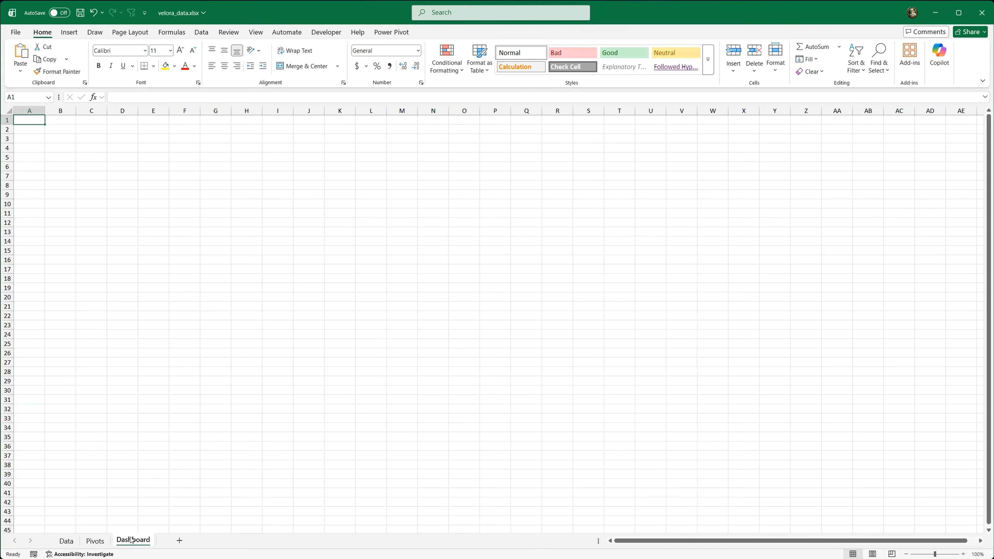
left_click(157, 204)
key("ctrl+v")
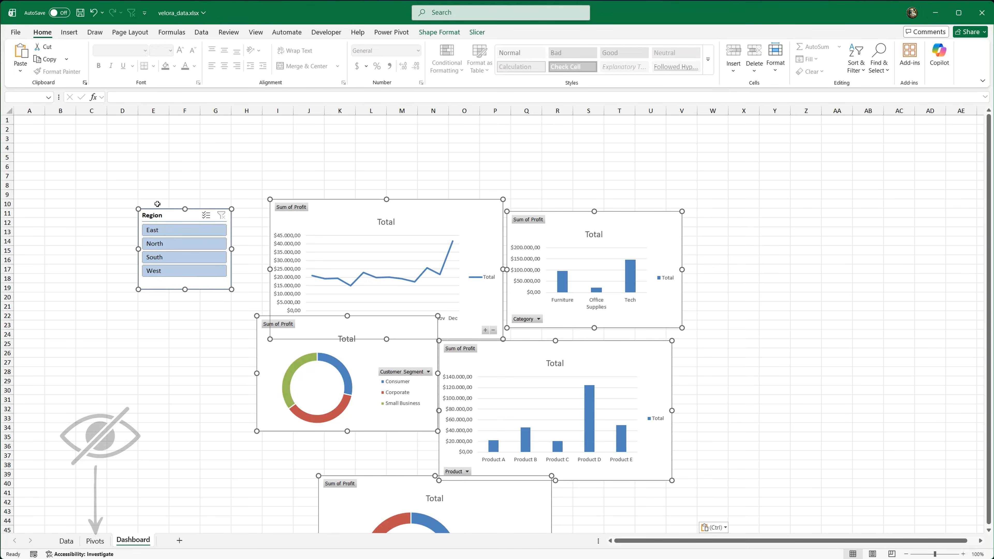
Step: Shift the pasted charts and slicer together so the group starts around row 2, and save the workbook
left_click_drag(171, 214, 116, 147)
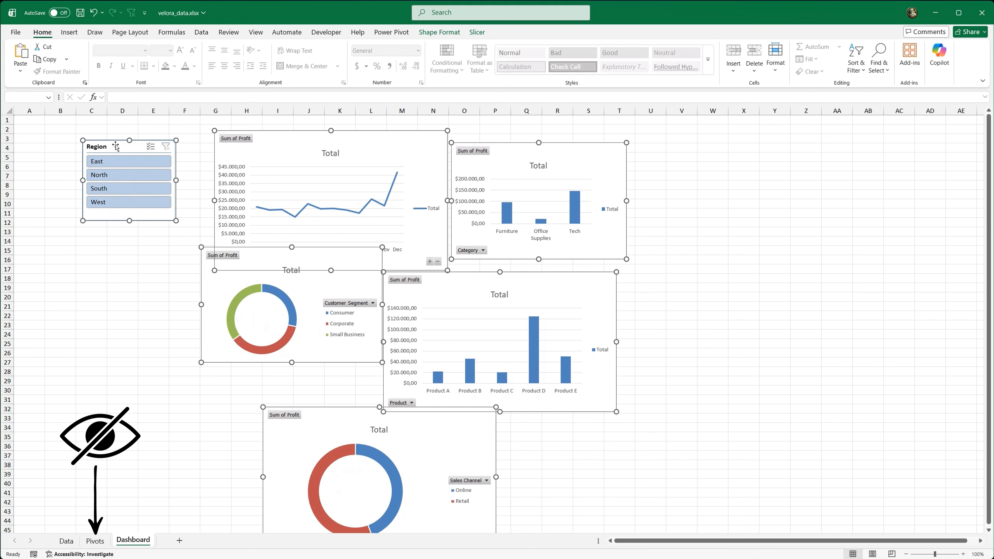
left_click(122, 241)
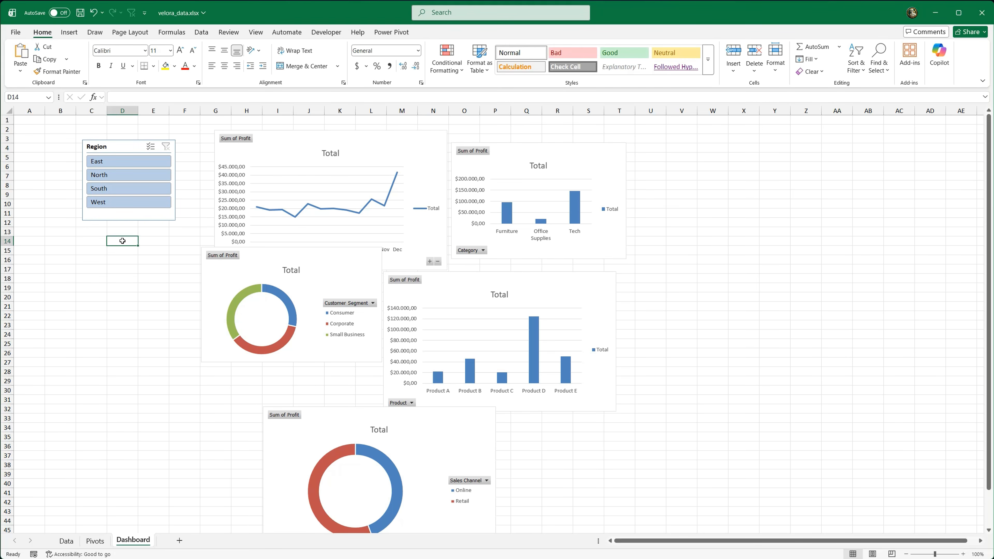
left_click(29, 120)
key("ctrl+s")
Step: Arrange the charts below row 12: an enlarged line chart first, the product and category bar charts beside it, and the two doughnuts beneath those
left_click_drag(282, 145, 85, 246)
mouse_move(250, 371)
left_mouse_down()
mouse_move(385, 427)
mouse_move(391, 447)
left_mouse_up()
left_click_drag(401, 355, 415, 313)
left_click_drag(510, 157, 695, 248)
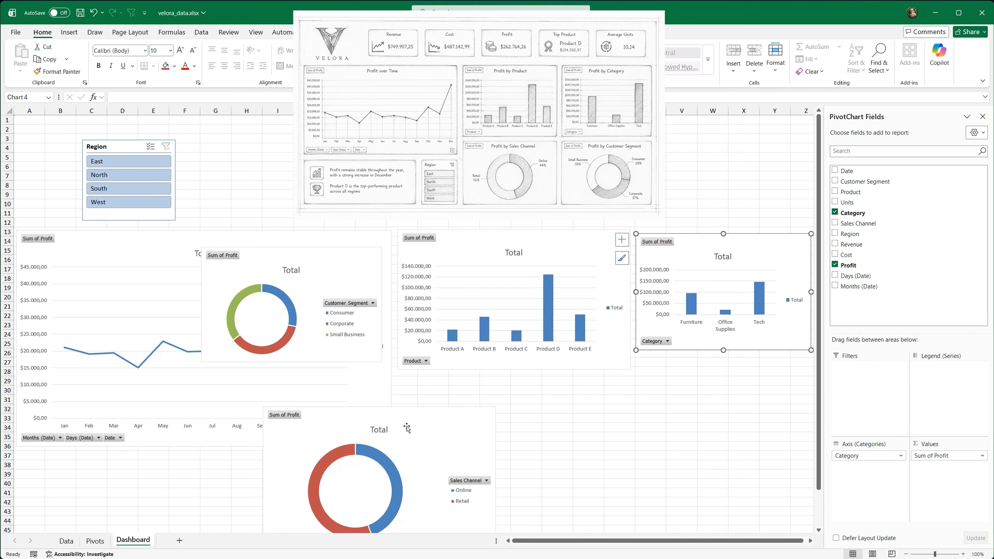
left_click_drag(405, 425, 541, 396)
left_click_drag(371, 263, 755, 393)
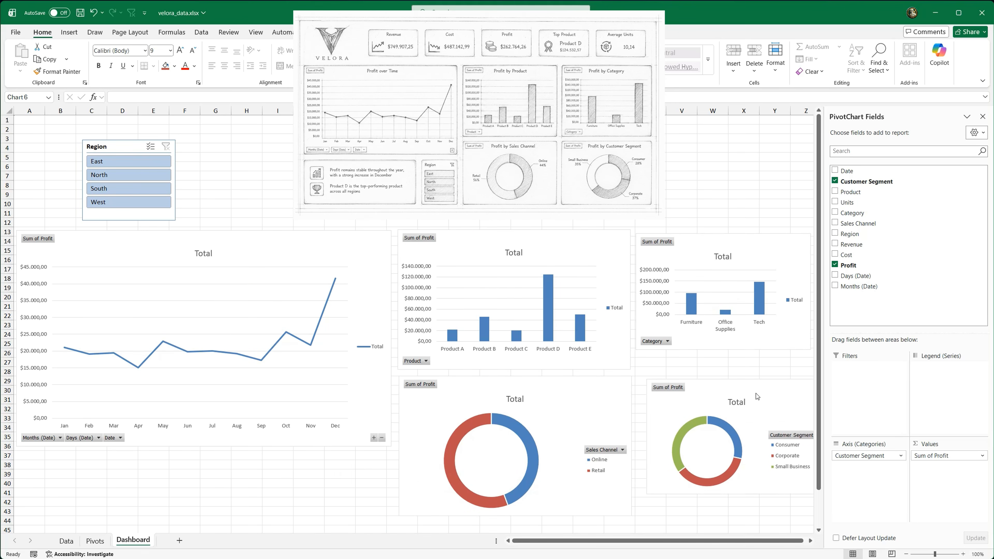
Step: Close the PivotChart Fields pane and enlarge the customer segment doughnut and the category bar chart to matching widths
left_click(982, 117)
left_click_drag(824, 380, 923, 393)
left_click(811, 349)
left_click_drag(811, 350, 877, 361)
left_click_drag(830, 340, 882, 341)
Step: Widen the product bar chart and the sales channel doughnut so they fill the space beside the line chart
left_click(623, 249)
left_click_drag(631, 230, 657, 239)
left_click(601, 420)
left_click_drag(632, 446, 662, 446)
left_click_drag(601, 430, 611, 431)
Step: Nudge the line chart up slightly and place the Region slicer just below its lower-right corner
left_click_drag(363, 240, 367, 230)
mouse_move(128, 146)
left_mouse_down()
mouse_move(325, 431)
mouse_move(354, 447)
left_mouse_up()
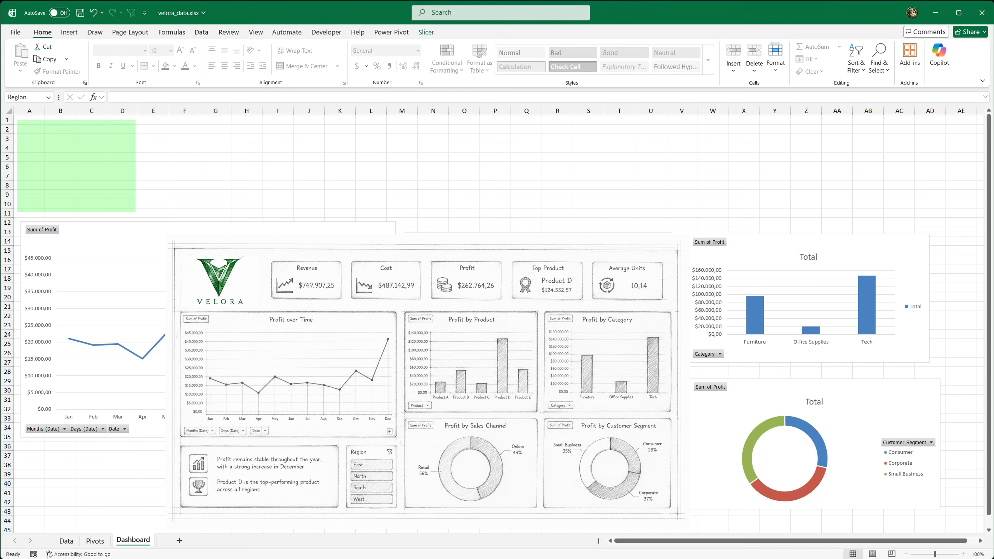
Step: Insert the picture VELORA LOGO.png from this device, placed over the cells of the Dashboard sheet
left_click(66, 137)
left_click(74, 35)
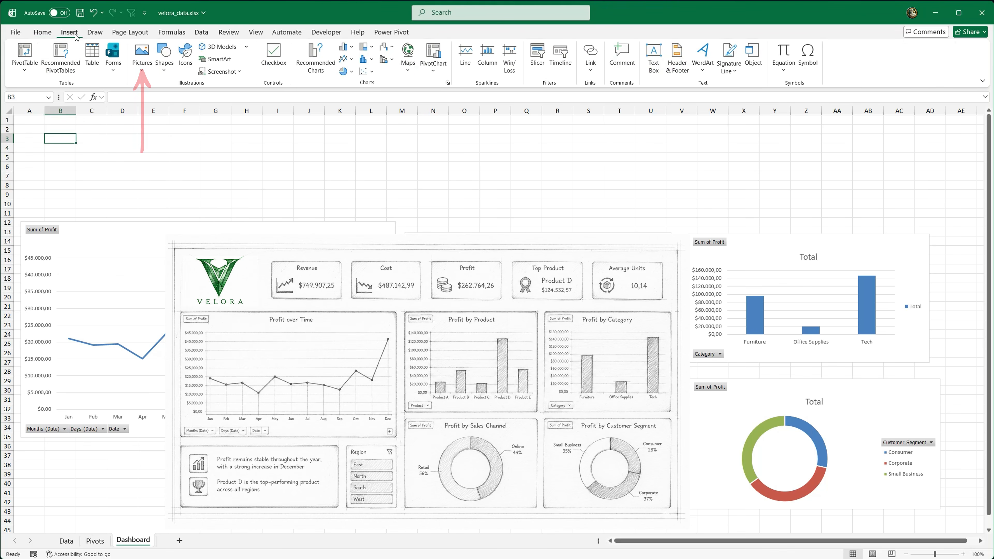
left_click(142, 60)
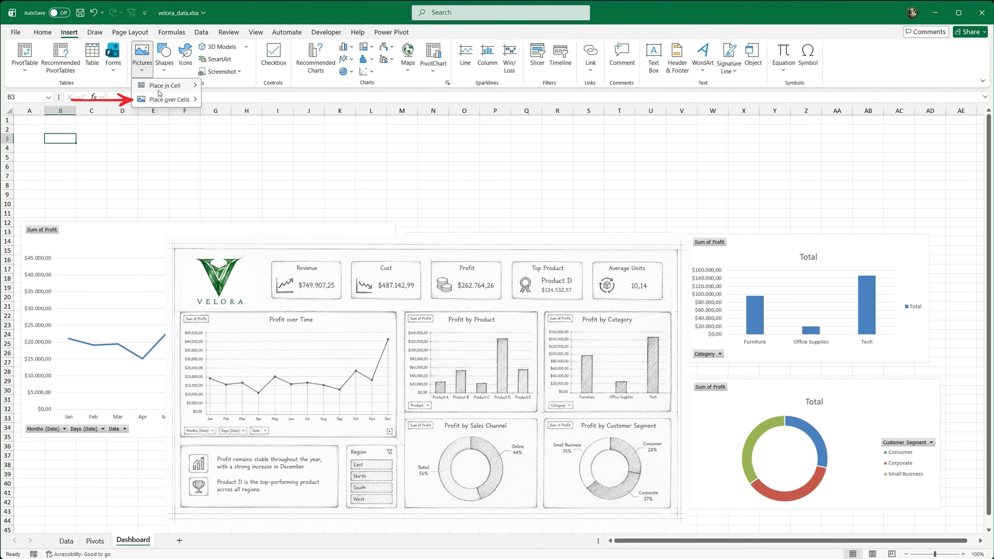
mouse_move(168, 100)
left_click(235, 115)
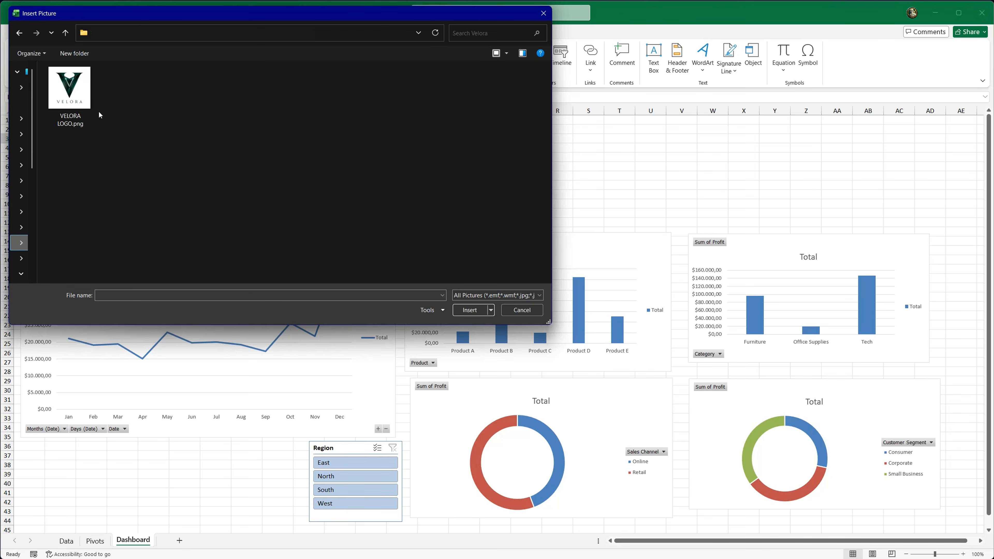
double_click(70, 90)
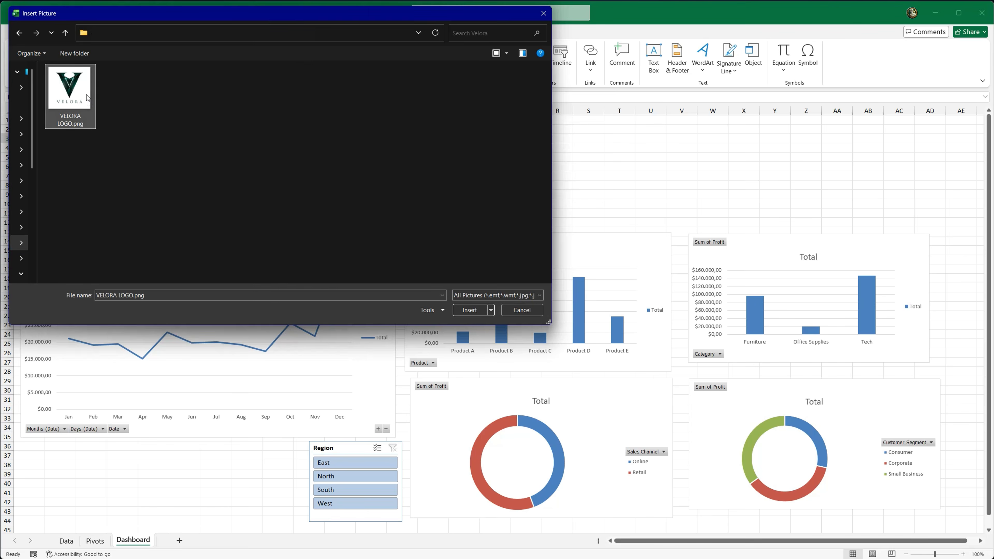
Step: Shrink the Velora logo to about 4.63" by 4.63" and position it over columns E to L from row 1
left_click_drag(45, 133, 446, 425)
left_click_drag(484, 441, 346, 322)
left_click_drag(381, 346, 205, 159)
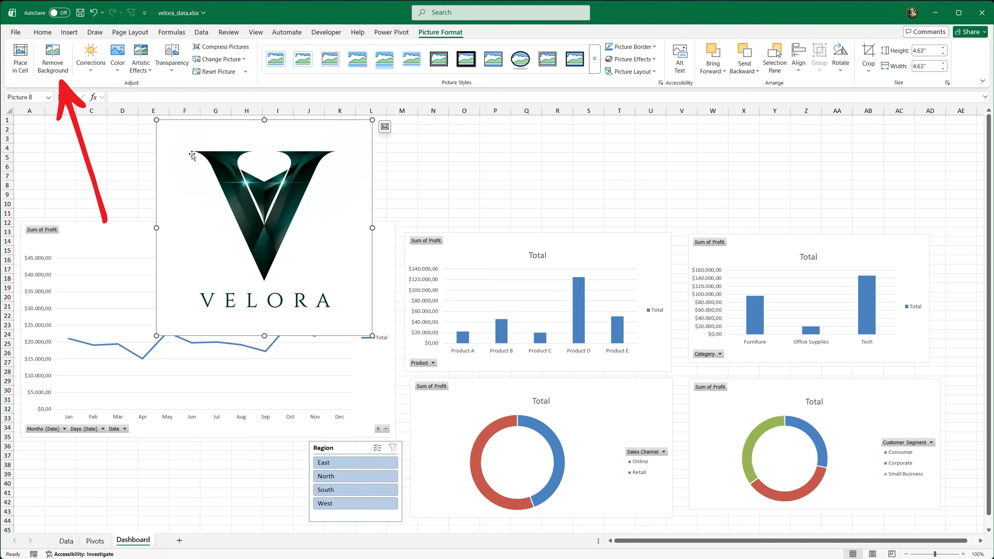
Step: Remove the logo's background, keep the changes, and nudge the picture slightly down
left_click(54, 59)
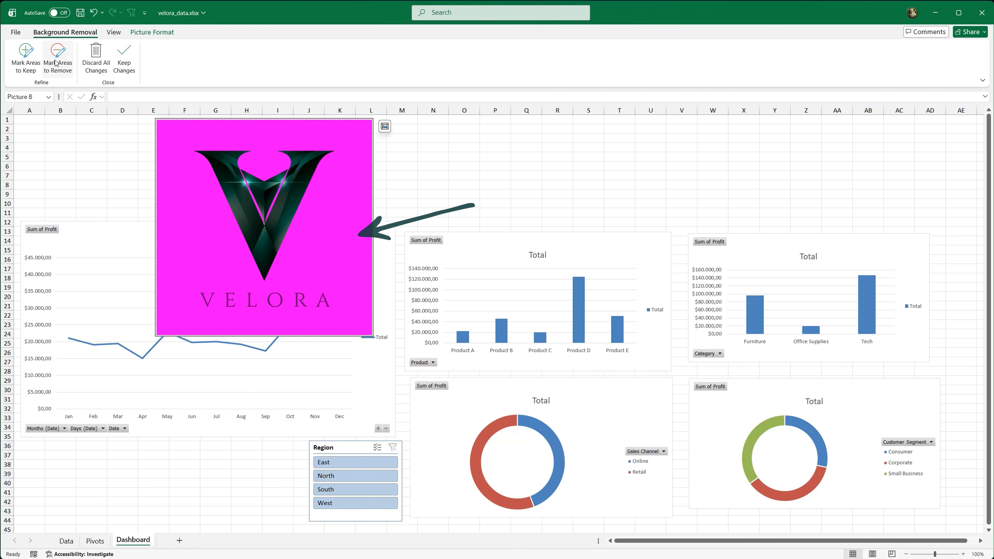
left_click(125, 55)
left_click_drag(237, 161, 232, 167)
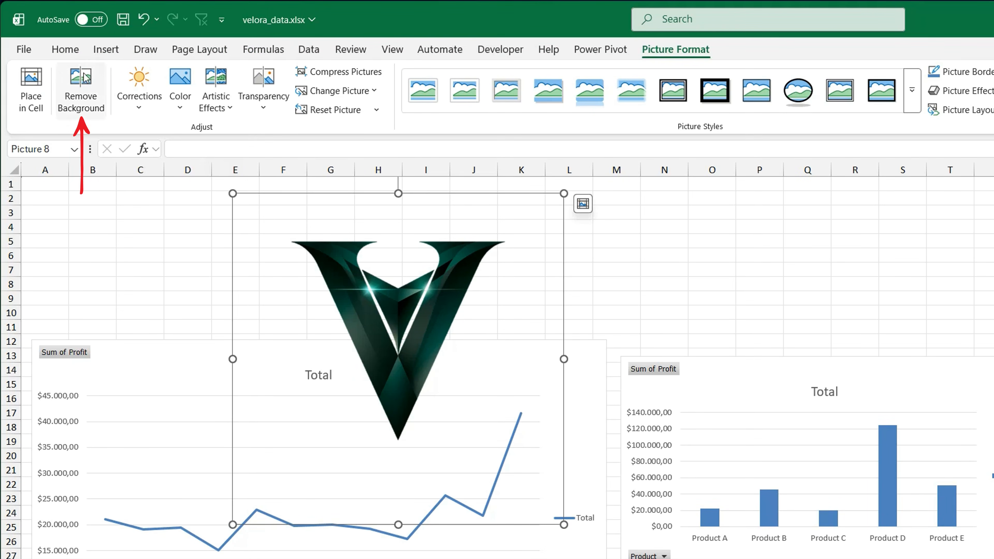
Step: Refine the logo's background removal by marking the VELORA lettering to keep and the gap inside the final A to remove
left_click(88, 80)
left_click(38, 90)
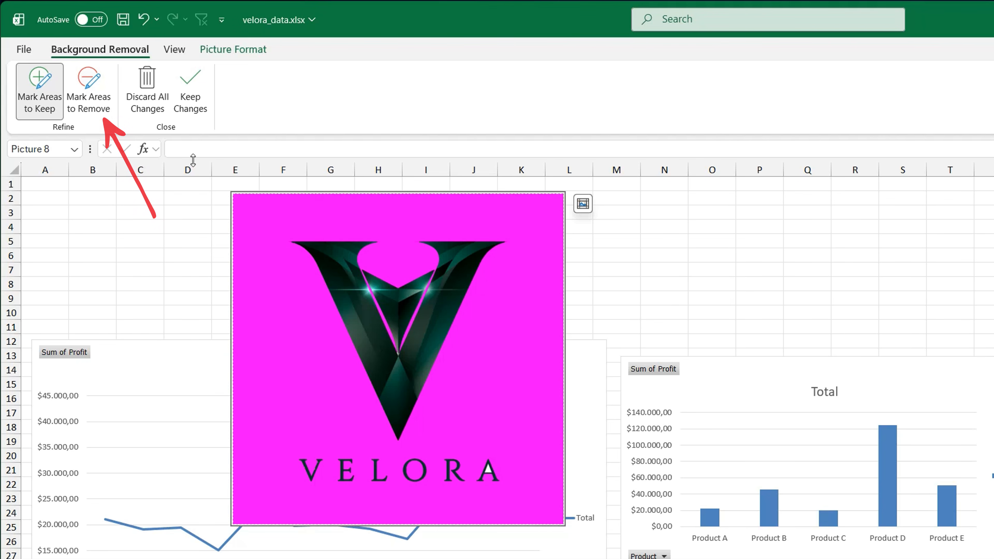
left_click(89, 96)
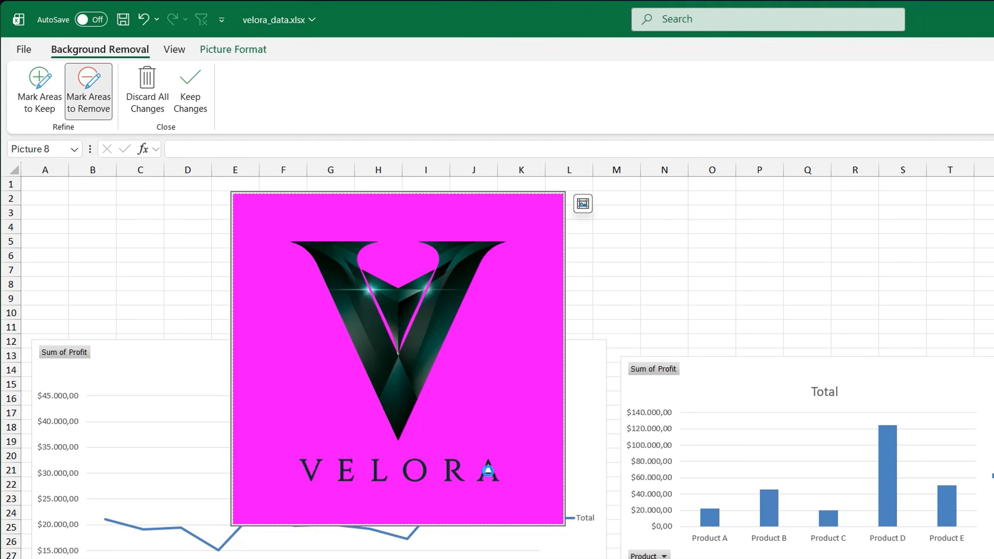
left_click(190, 92)
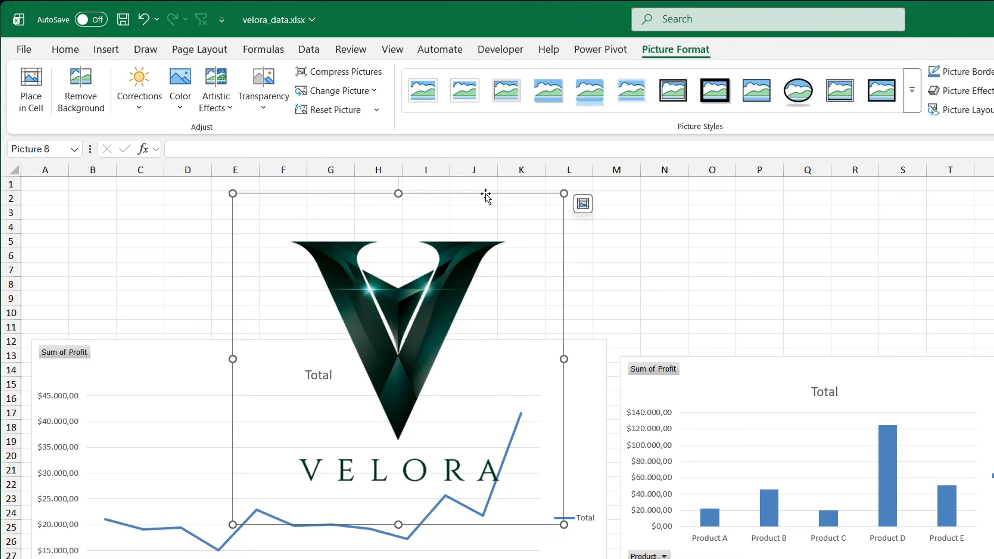
Step: Shrink the logo and place it above the line chart, over columns B to E from row 1
left_click_drag(565, 191, 388, 372)
left_click_drag(314, 446, 168, 248)
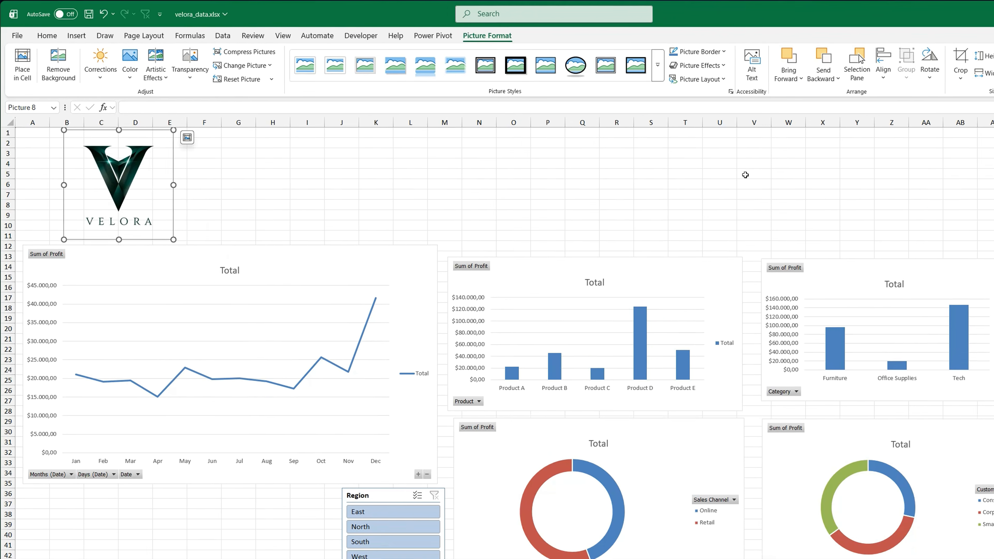
Step: Crop the empty margins off all four sides of the Velora logo
left_click(960, 63)
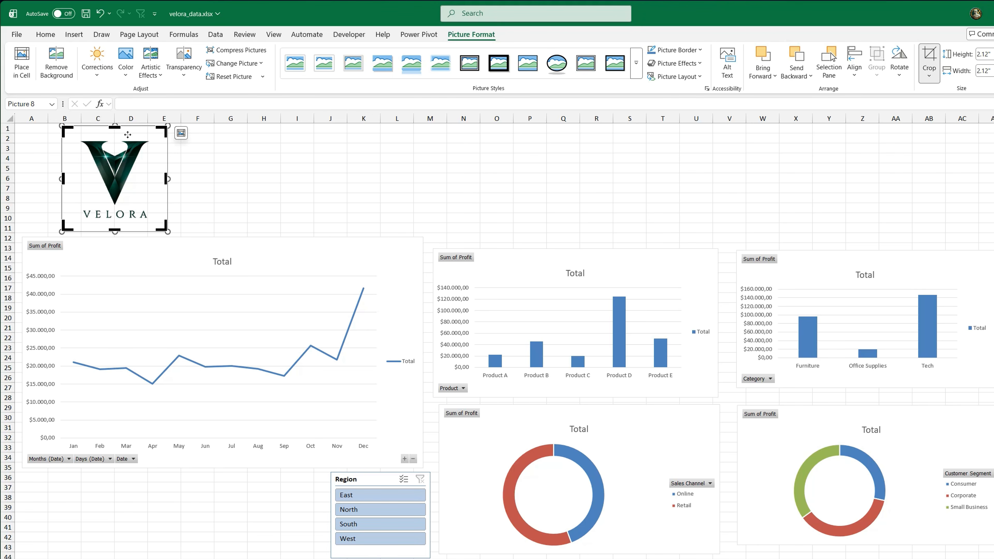
left_click_drag(114, 127, 115, 139)
left_click_drag(115, 230, 115, 220)
left_click(158, 176)
left_click_drag(167, 179, 153, 176)
left_click_drag(63, 179, 78, 180)
left_click(928, 54)
Step: Enlarge the cropped logo and fit it above the line chart, over columns B to D in rows 1 to 10
left_click_drag(154, 223, 166, 236)
left_click_drag(126, 206, 80, 192)
left_click_drag(126, 228, 127, 230)
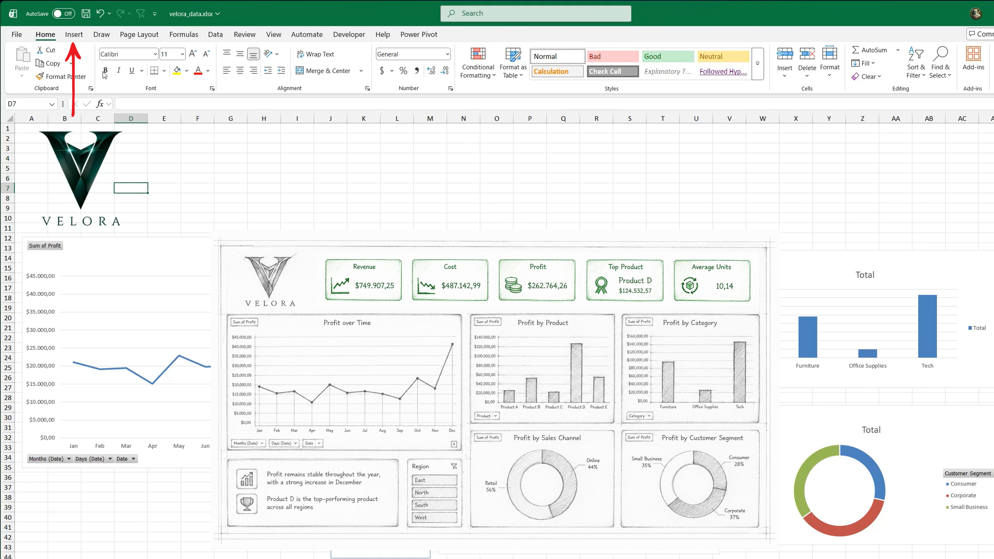
Step: Draw a rounded rectangle about 0.92" high and 2.28" wide beside the logo, over columns F to I
left_click(74, 34)
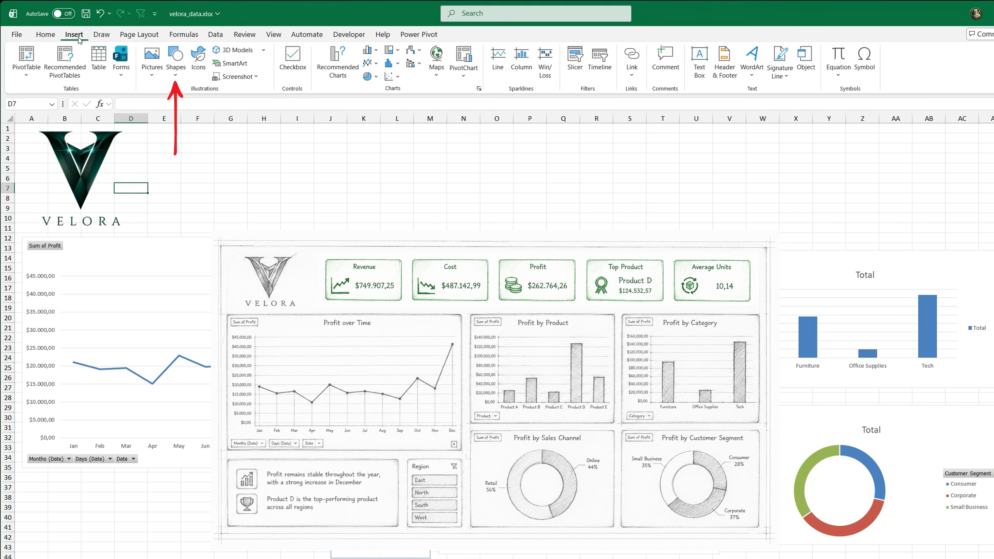
left_click(176, 76)
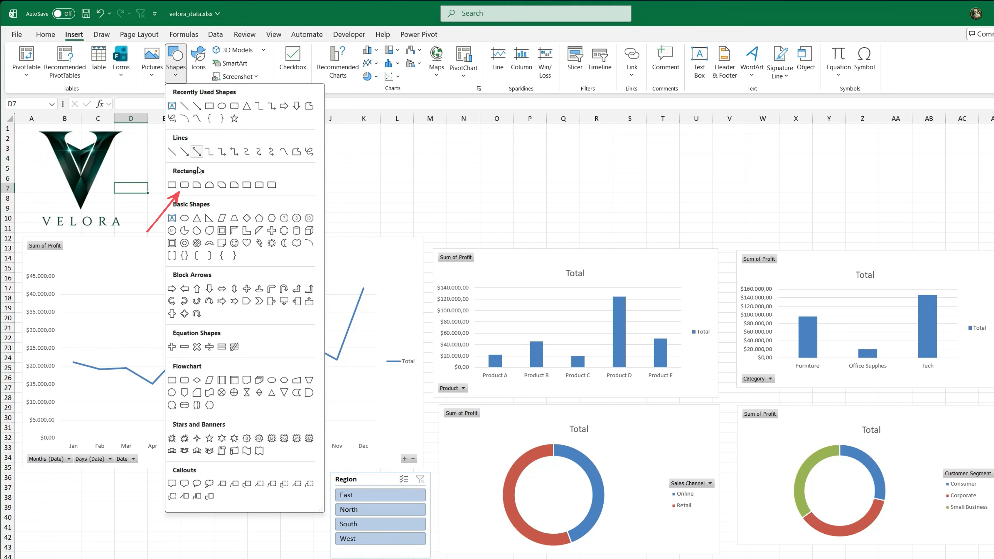
left_click(185, 185)
left_click_drag(200, 166, 285, 190)
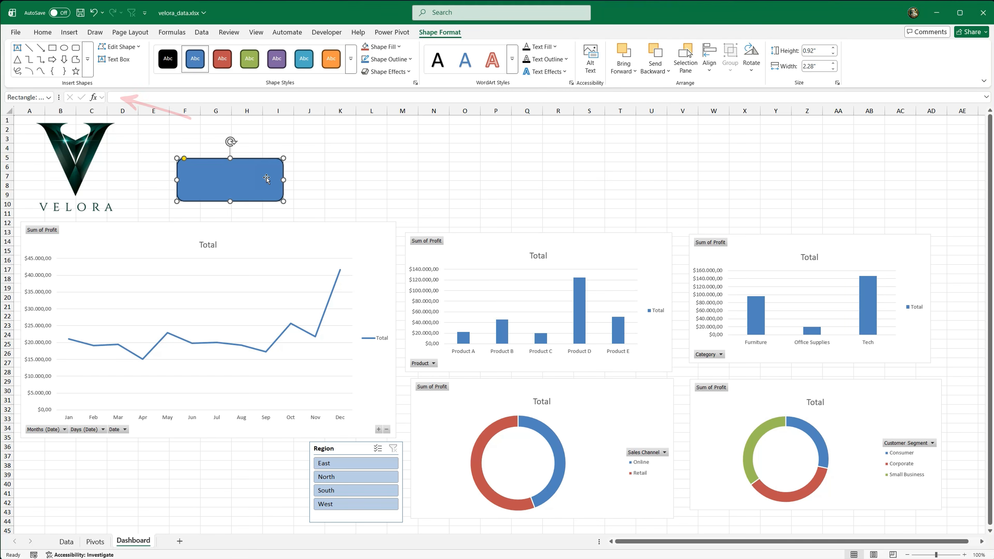
Step: Link the rounded rectangle to the revenue total with =Pivots!A4 and center its text horizontally and vertically
left_click(155, 97)
type("=")
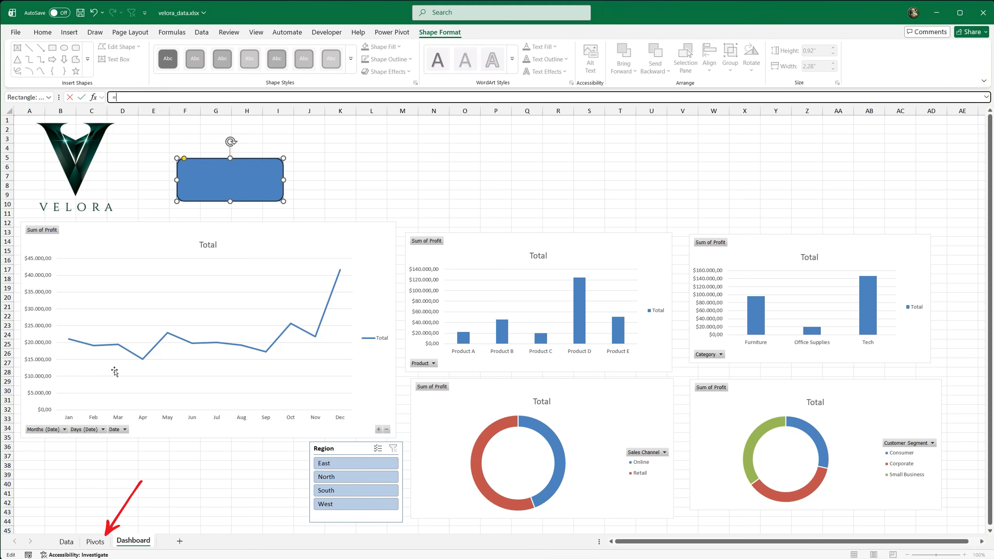
left_click(95, 541)
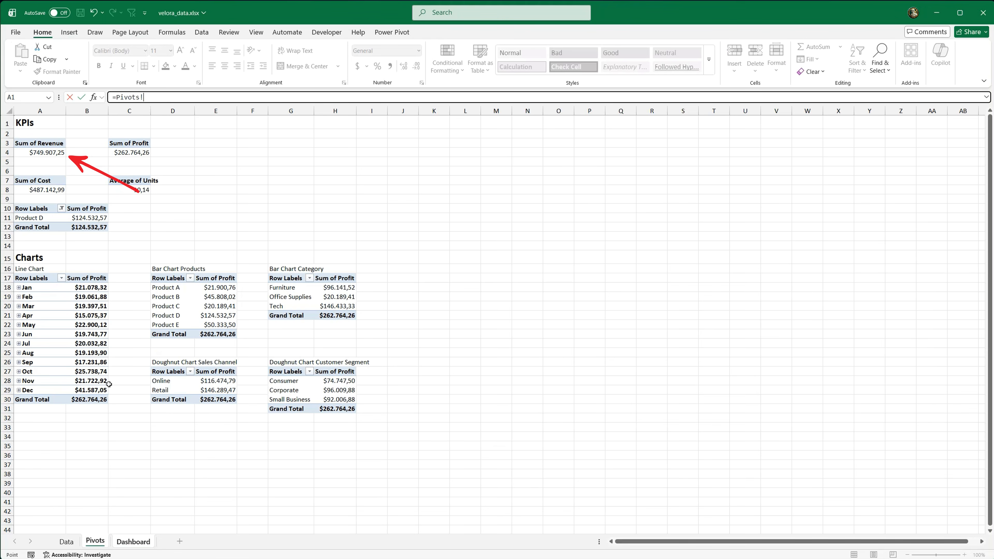
key("Return")
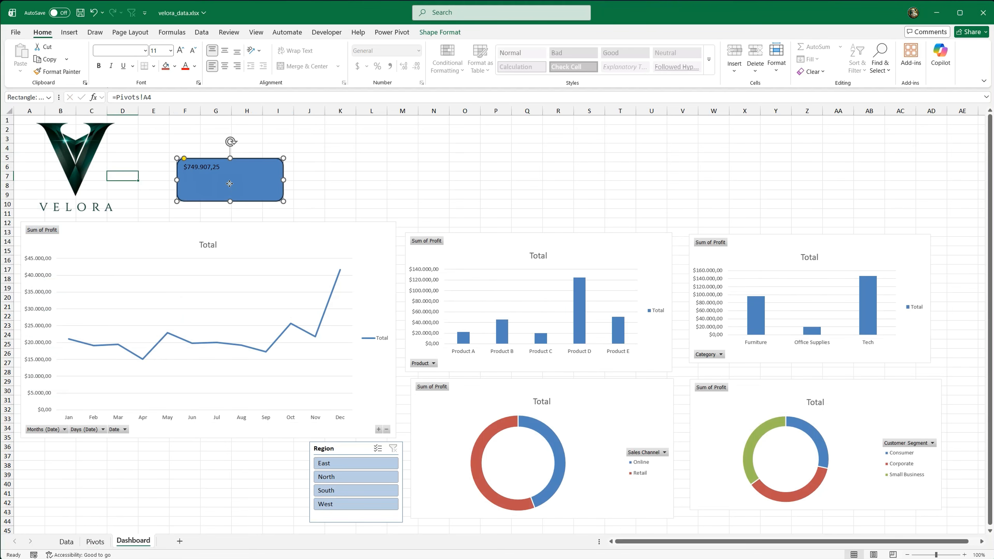
left_click(225, 50)
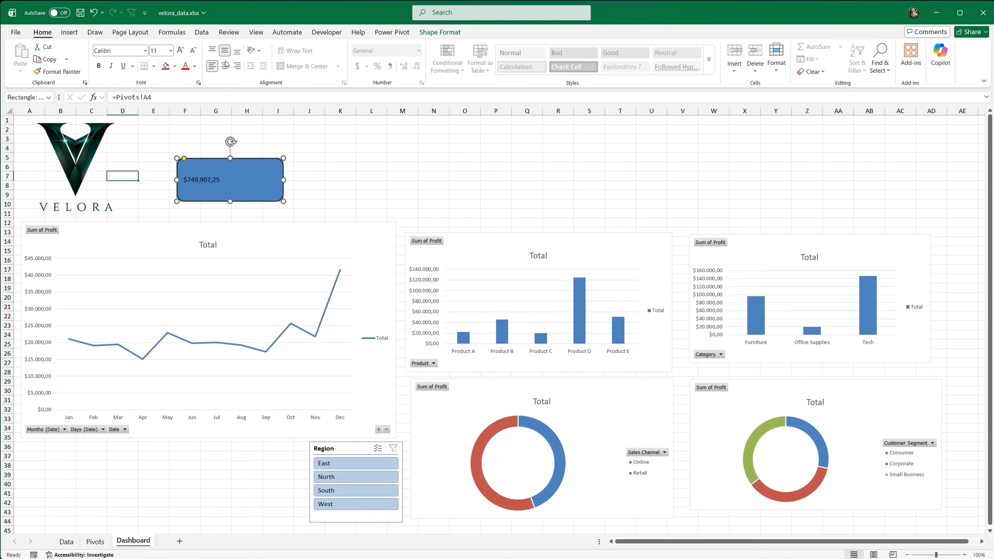
Step: Add a text box reading Revenue above the rounded rectangle
left_click(72, 33)
left_click(654, 58)
left_click_drag(178, 128, 279, 146)
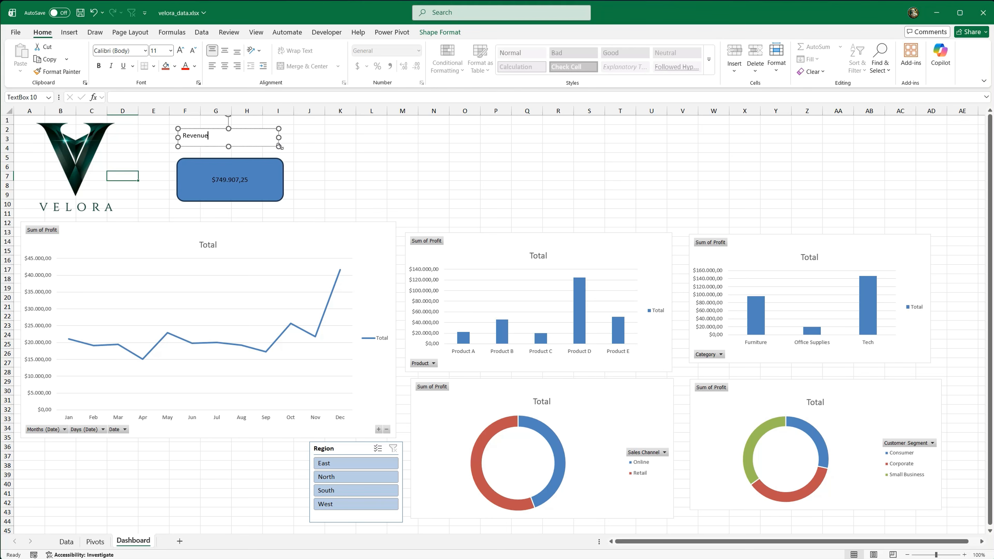
left_click(296, 139)
Step: Duplicate the revenue card four times and line the copies up in a row above the charts
left_click(277, 163)
key("ctrl+c")
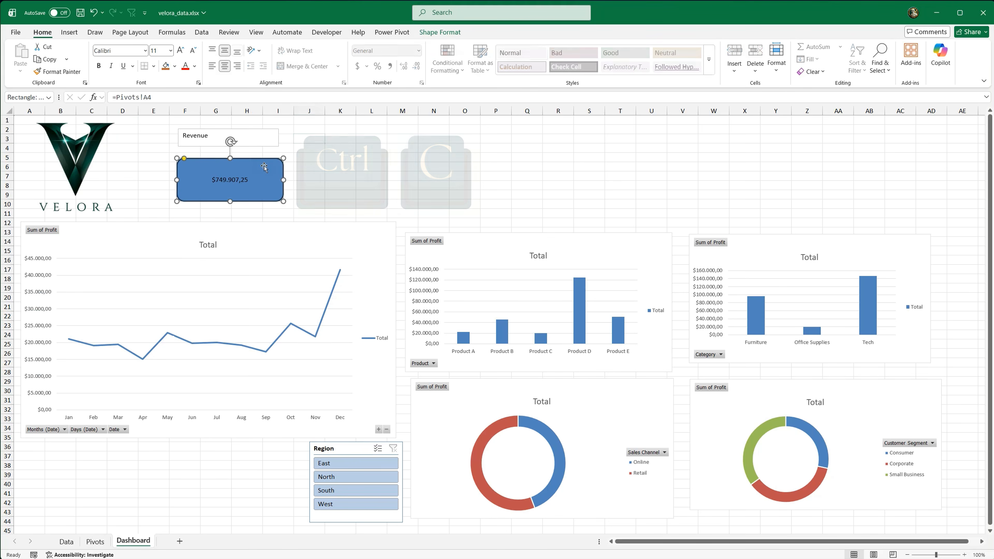
key("ctrl+v")
left_click_drag(327, 166, 748, 161)
key("ctrl+v")
key("ctrl+v")
key("ctrl+v")
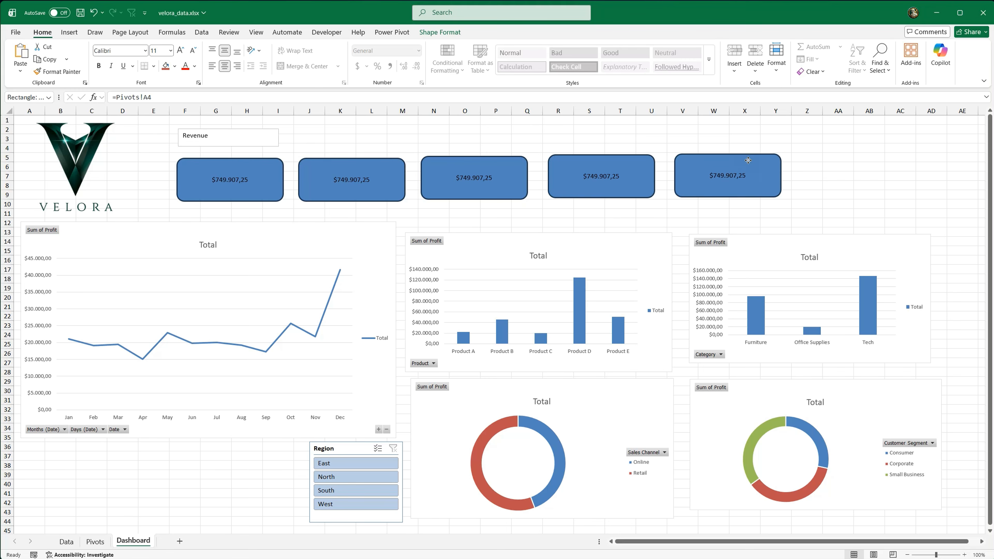
Step: Relink the second KPI card to the Sum of Cost value on the Pivots sheet
left_click(395, 168)
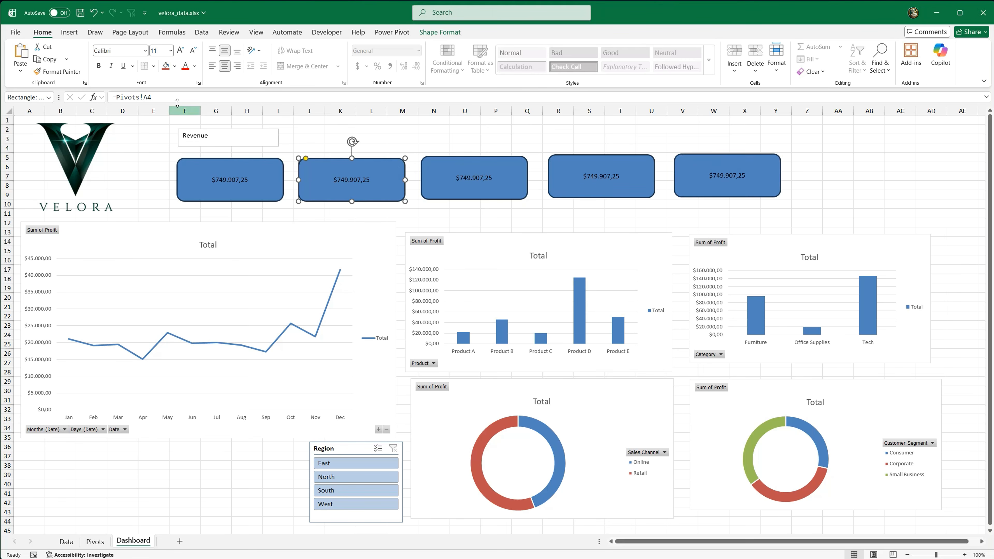
left_click_drag(169, 97, 134, 98)
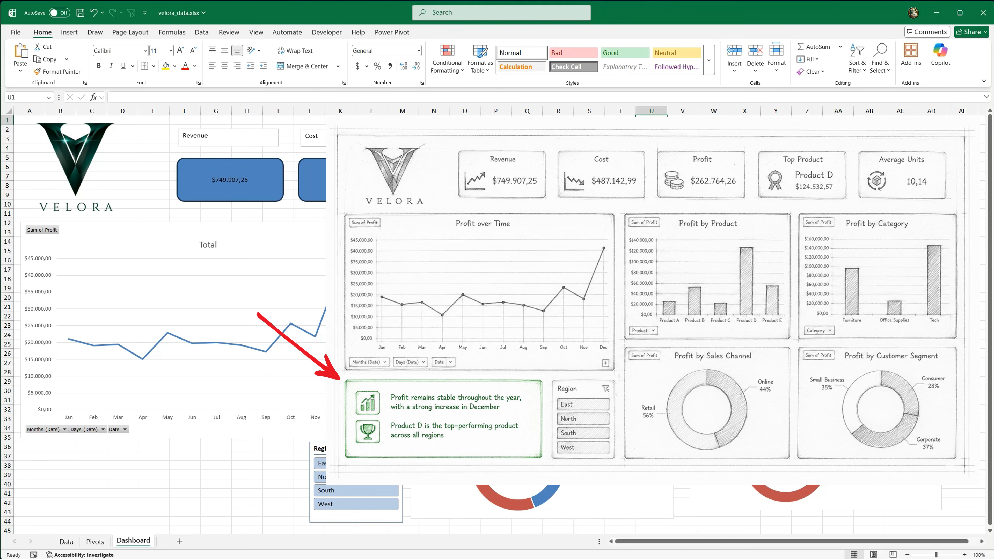
Step: Draw a rounded rectangle about 5.85 by 1.62 inches below the line chart, beside the Region slicer
left_click(69, 32)
left_click(164, 57)
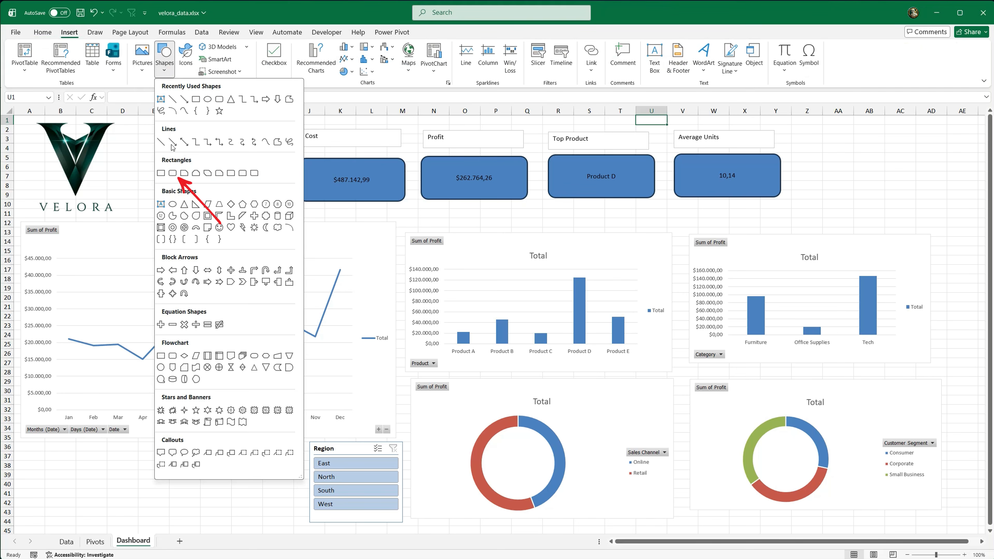
left_click(172, 173)
left_click_drag(84, 468, 301, 522)
left_click_drag(40, 447, 35, 446)
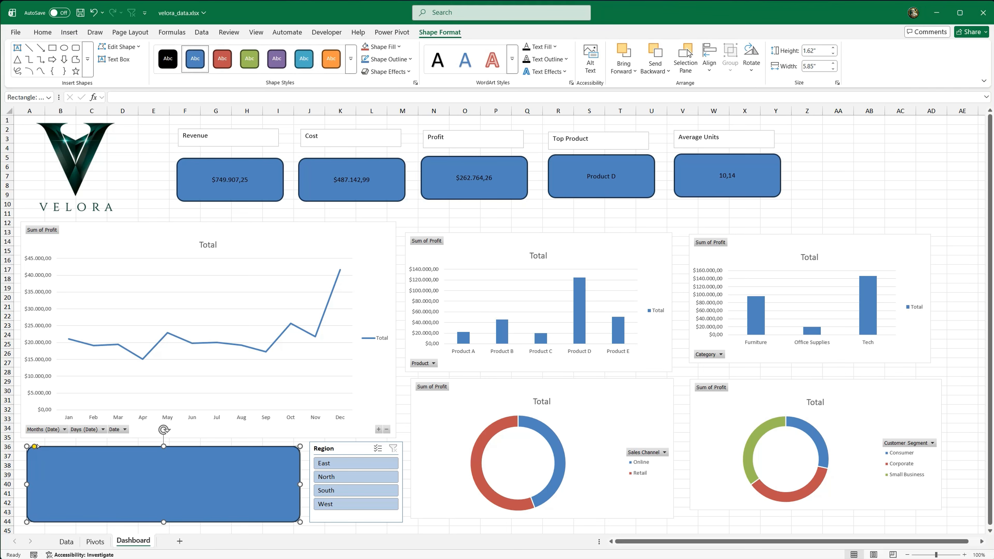
Step: Change the workbook's theme colors to the Green palette
left_click(333, 208)
left_click(130, 32)
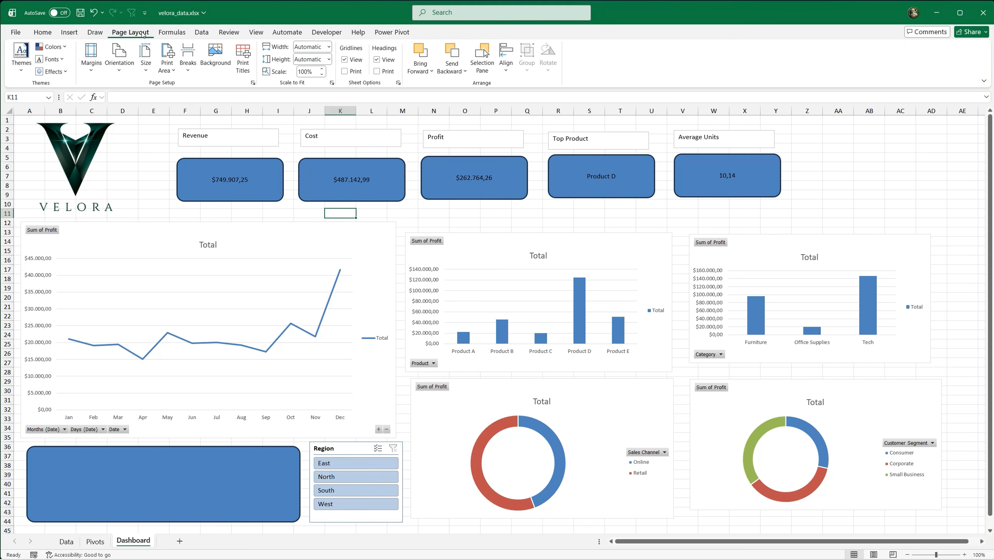
left_click(65, 50)
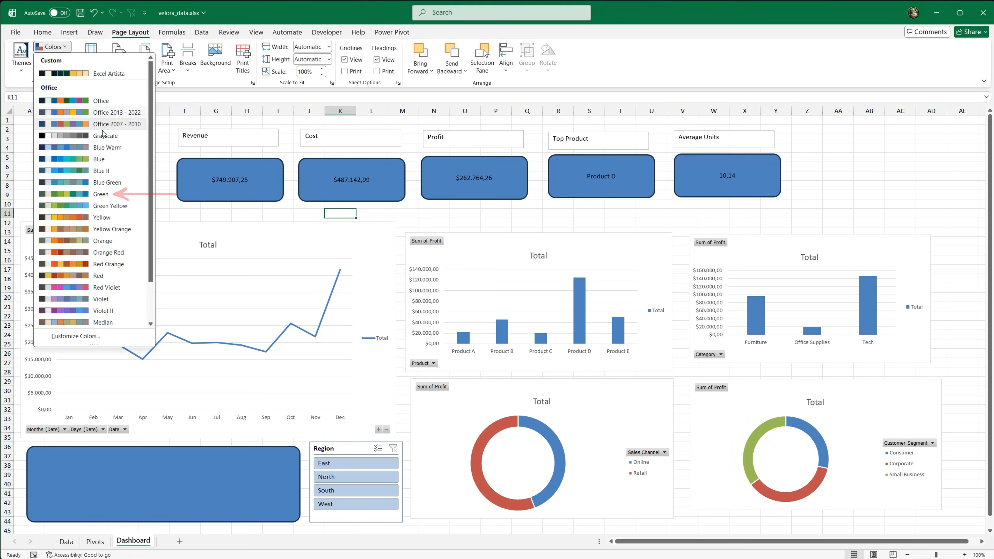
left_click(122, 196)
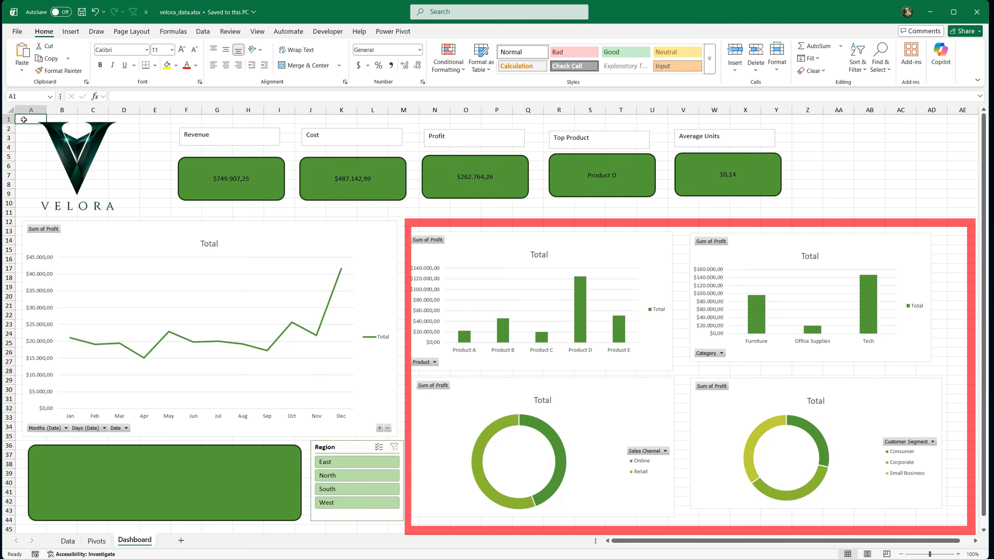
Step: Resize the Customer Segment doughnut chart to 3.3 inches high by 5.5 inches wide and shift it slightly right
left_click(746, 389)
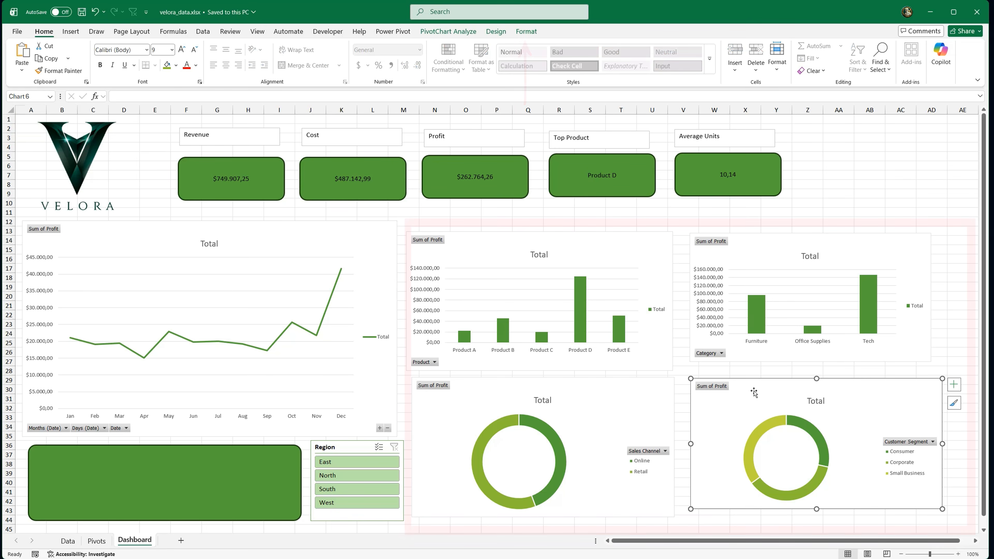
left_click(526, 31)
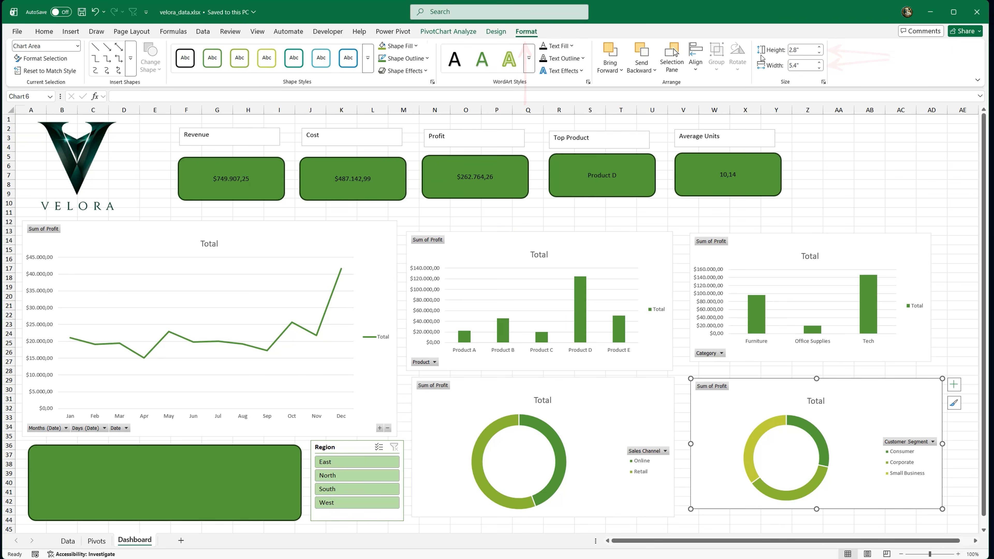
left_click(803, 50)
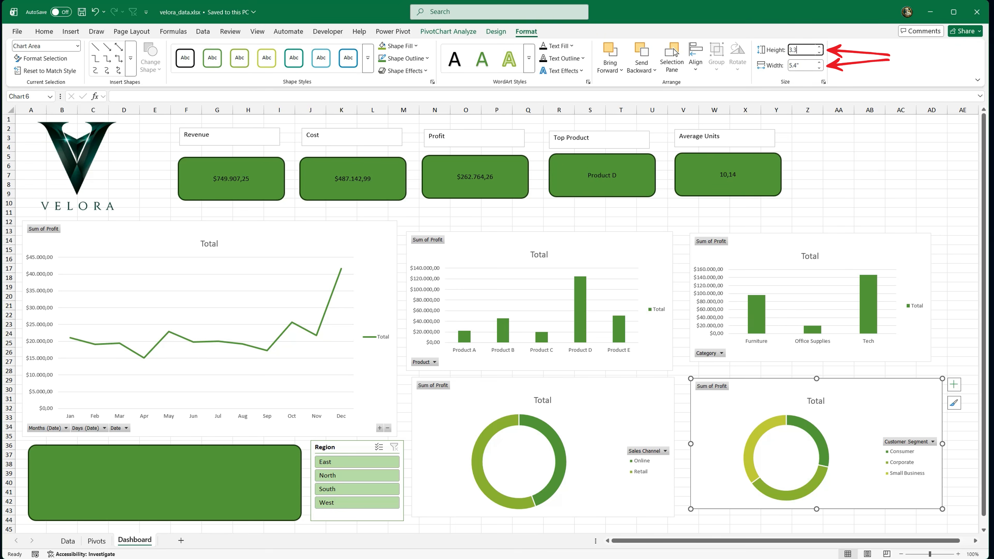
type("5.5")
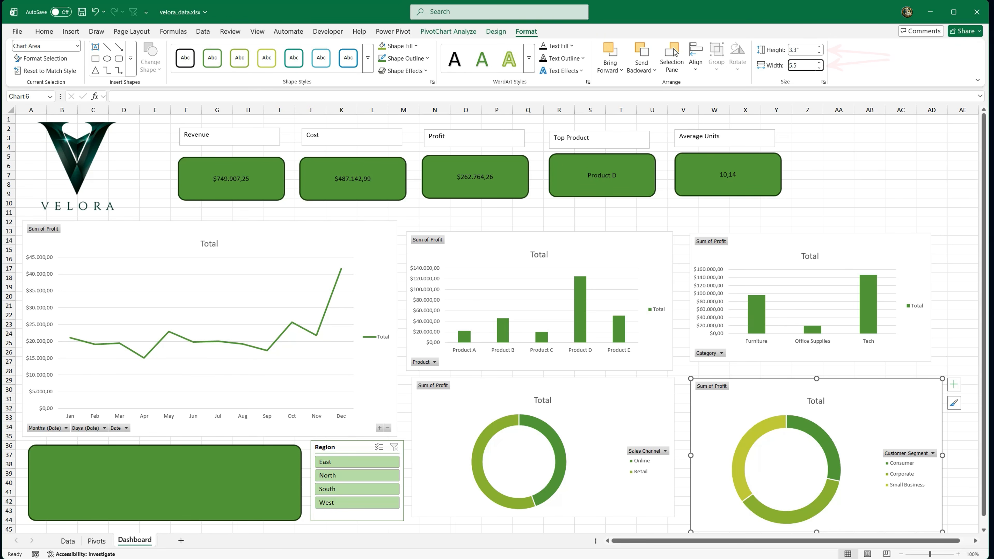
key("Return")
left_click_drag(883, 385, 907, 386)
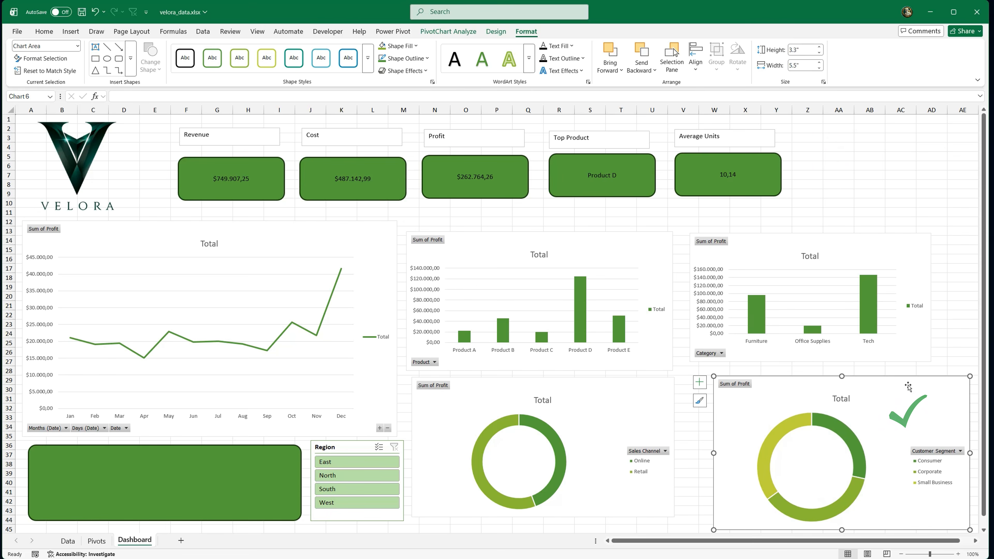
Step: Resize the Category column chart to 3.3 by 5.5 inches and align it above the Customer Segment doughnut
left_click(787, 246)
left_click(798, 49)
type("3.3")
key("Tab")
type("5.5")
key("Return")
left_click_drag(850, 242, 874, 224)
Step: Resize the Product column chart to 3.3 by 5.5 inches and align it beside the Category chart
left_click(637, 244)
left_click(798, 49)
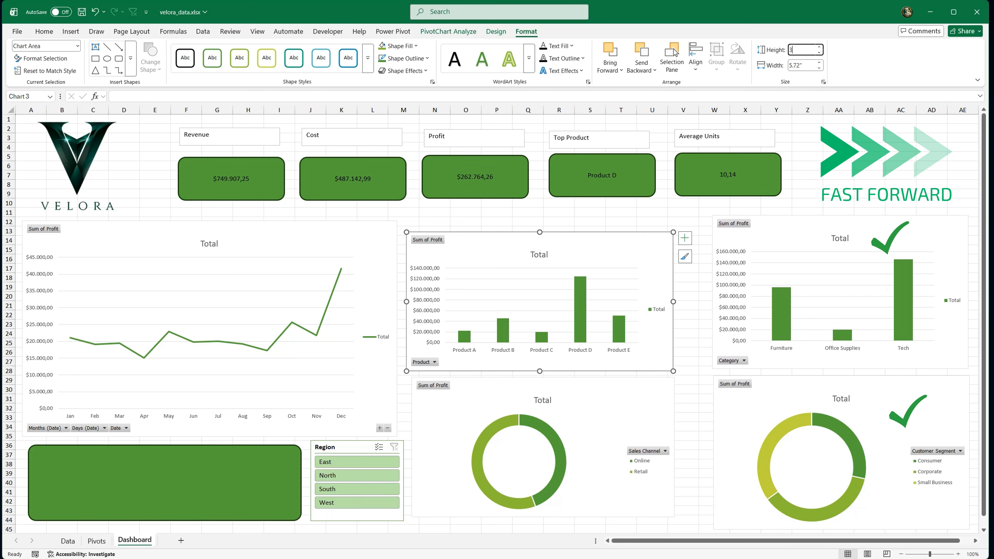
type("3.3")
key("Tab")
type("5.5")
key("Return")
left_click_drag(577, 243, 616, 226)
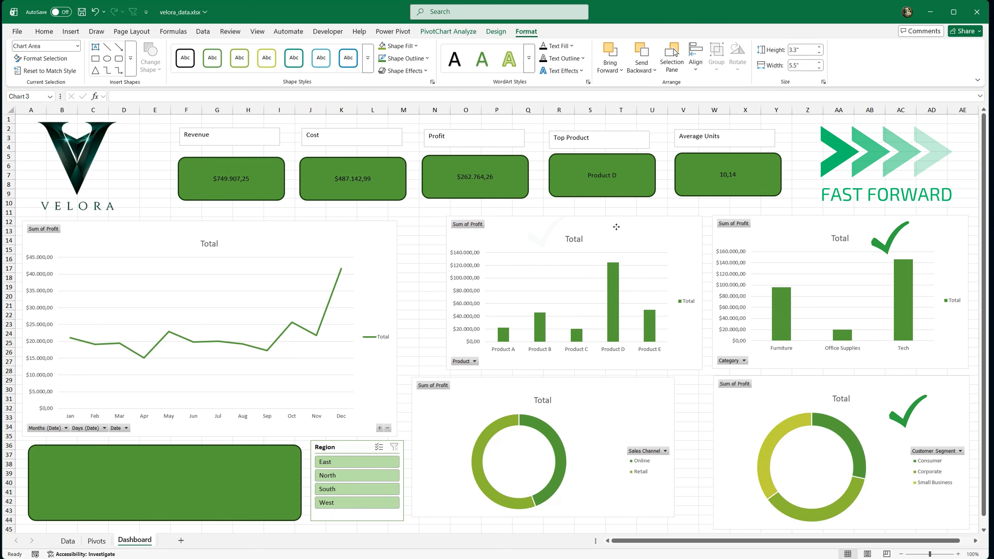
Step: Resize the Sales Channel doughnut chart to 3.3 by 5.5 inches and align it beneath the Product chart
left_click(606, 391)
left_click(816, 50)
type("3.3")
key("Tab")
type("5.5")
key("Return")
left_click_drag(617, 389, 654, 386)
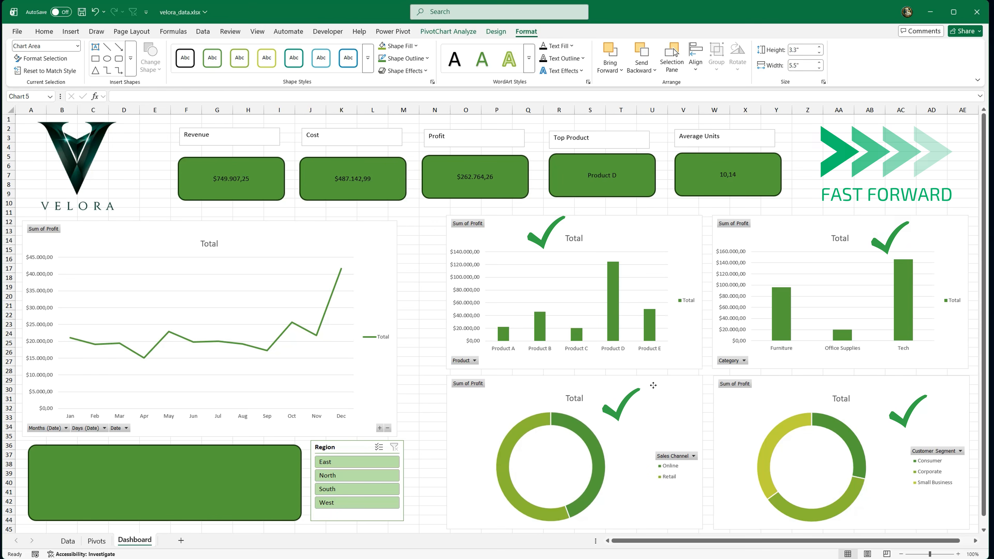
Step: Move the Region slicer toward the Sales Channel doughnut and enlarge the bottom rounded rectangle to fill the space beside it
left_click(354, 446)
left_click_drag(354, 446, 390, 453)
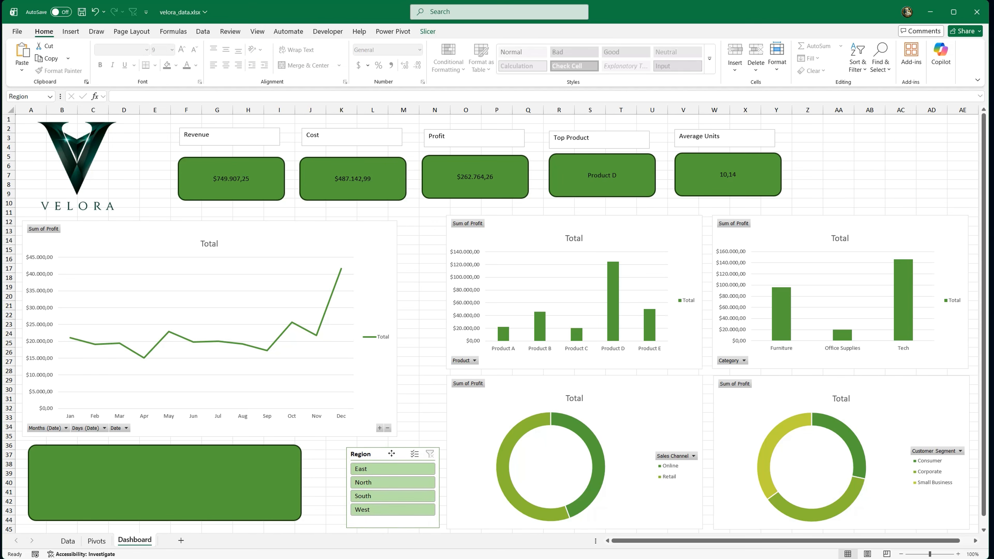
left_click_drag(275, 467, 333, 447)
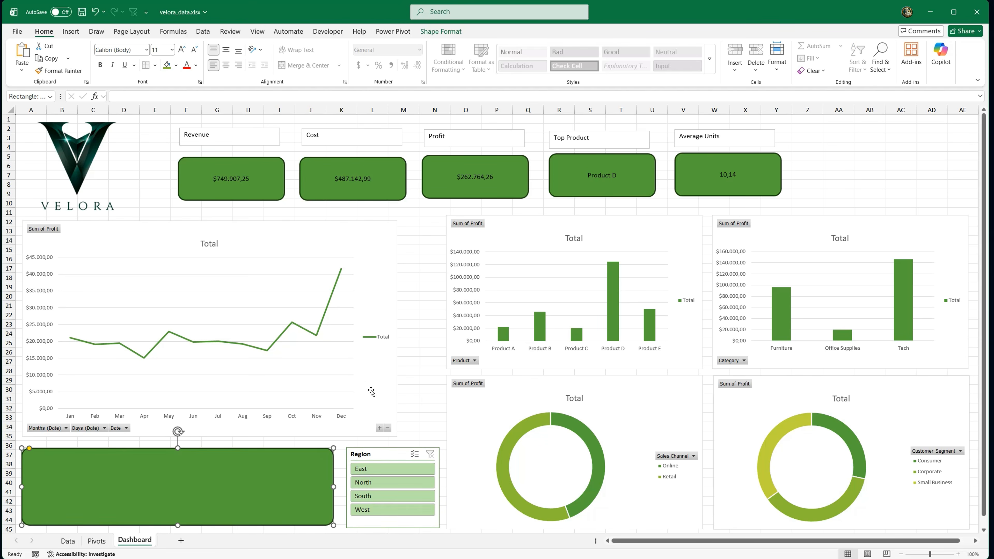
Step: Enlarge the monthly line chart so its edges line up with the Product chart, the slicer and the bottom rectangle
left_click(388, 309)
left_click_drag(397, 329, 439, 329)
left_click_drag(232, 437, 231, 440)
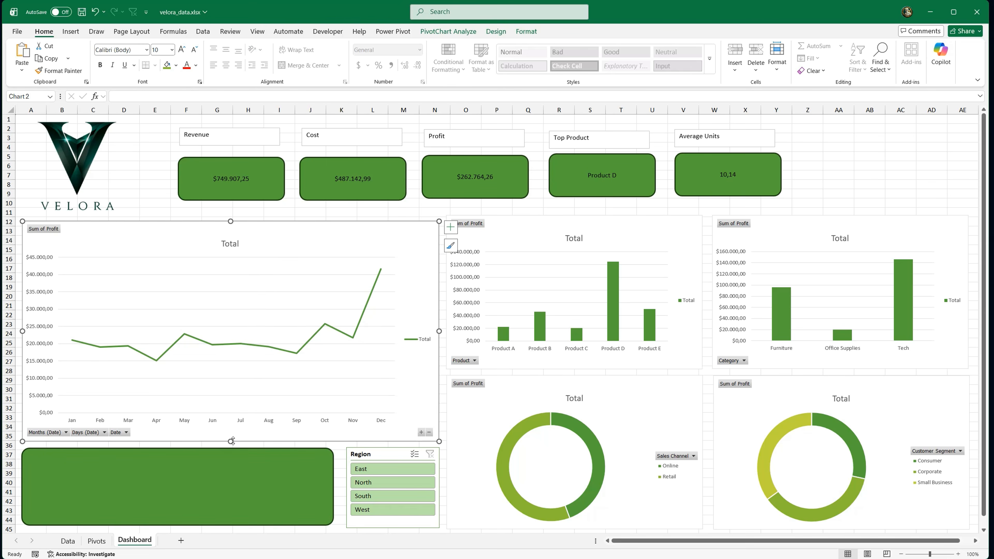
left_click_drag(231, 221, 230, 216)
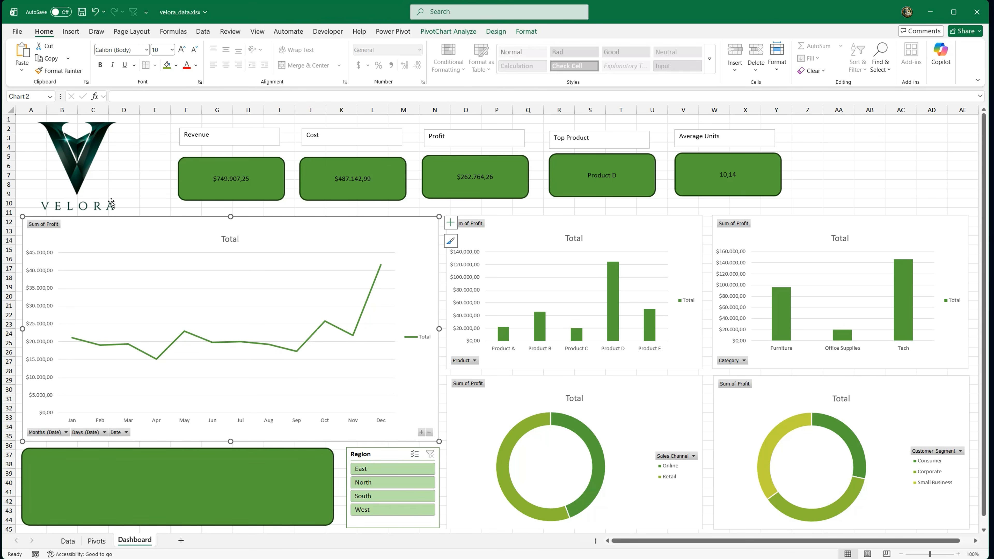
Step: Shrink the Velora logo slightly and position it above the line chart
left_click(119, 211)
left_click_drag(121, 214, 109, 192)
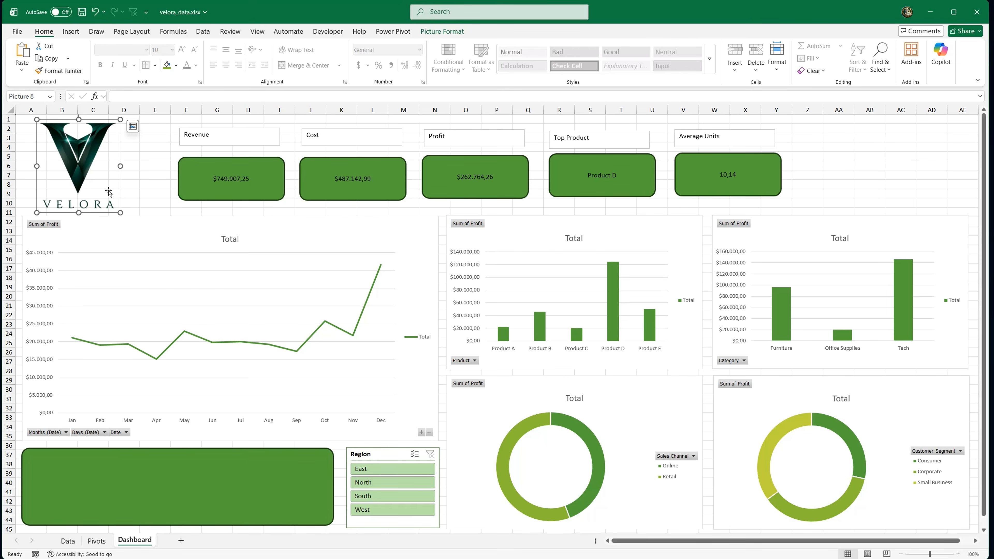
left_click(24, 119)
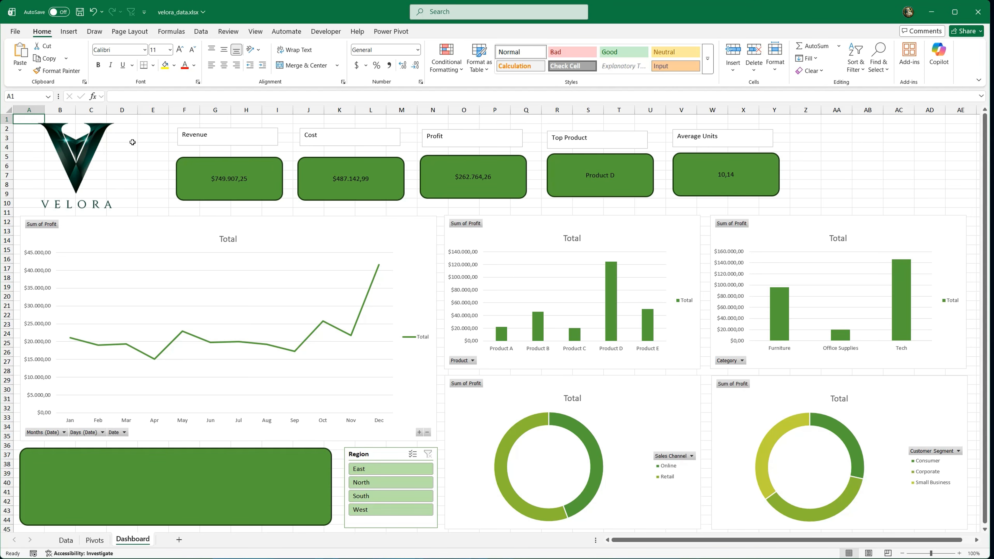
Step: Give the Revenue card a gradient fill and set its first stop to dark green #0C4427
left_click(187, 168)
key("ctrl+1")
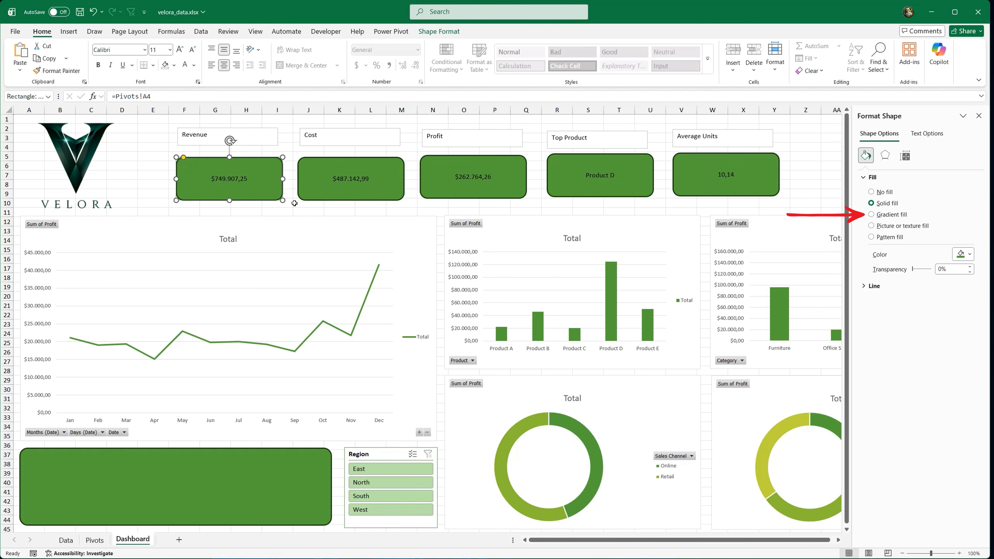
left_click(871, 215)
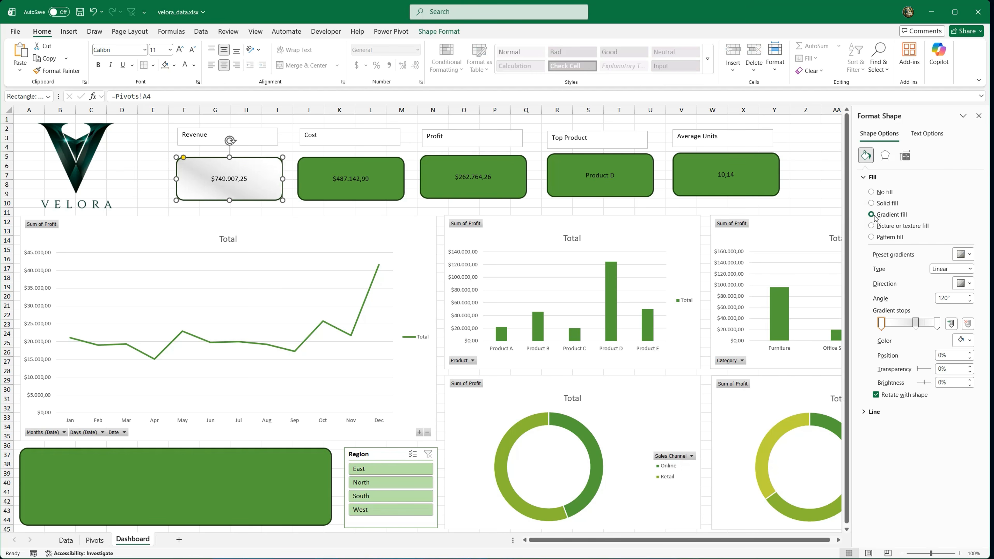
left_click(966, 340)
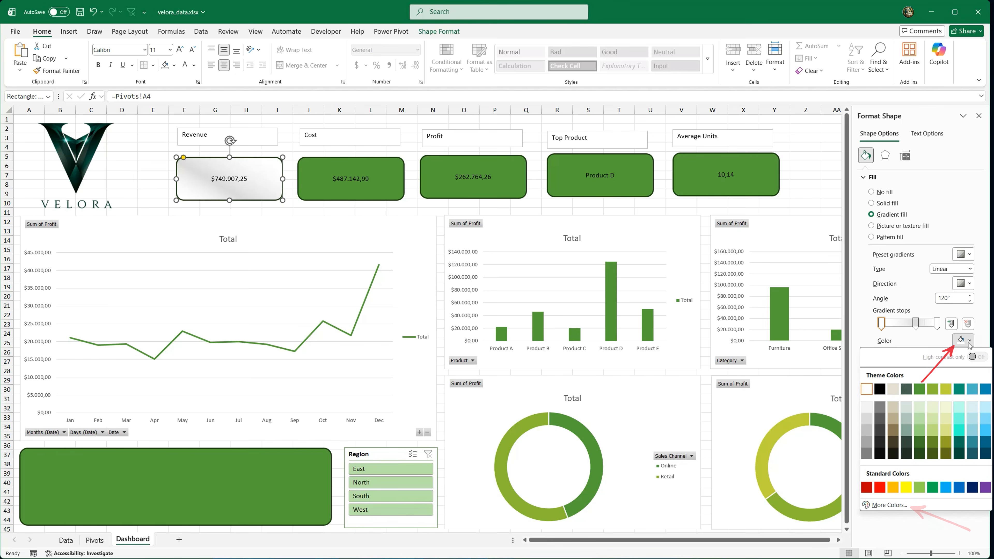
left_click(896, 505)
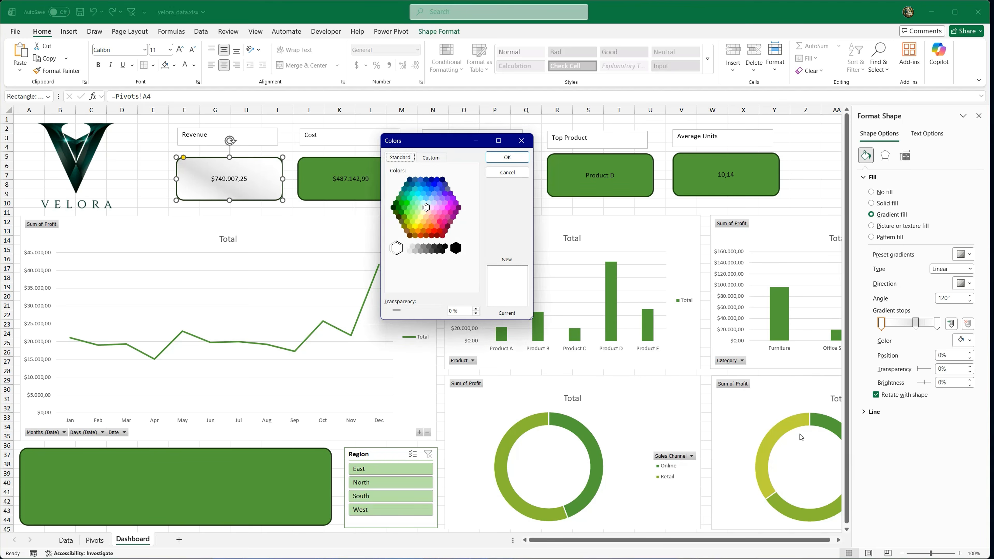
left_click(431, 157)
left_click(436, 227)
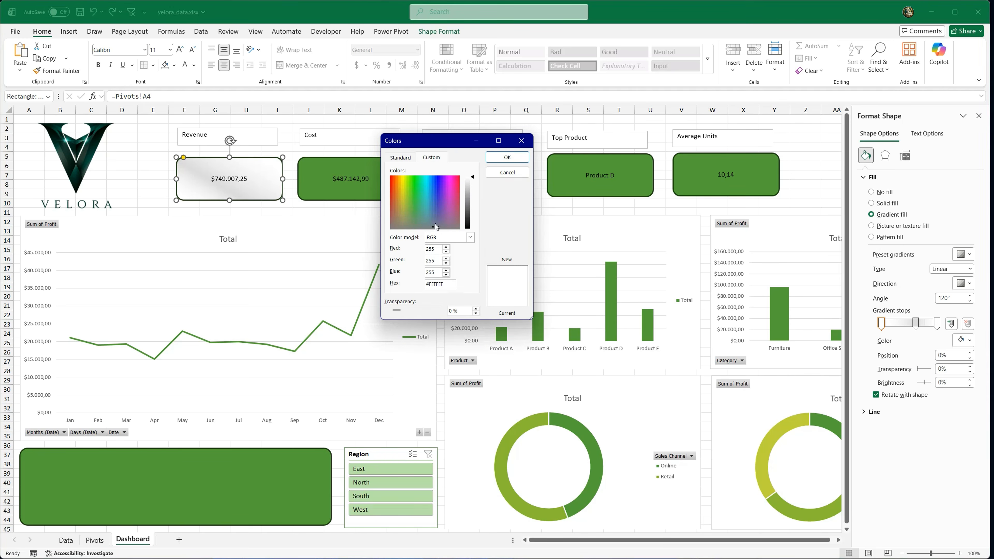
left_click_drag(471, 178, 473, 221)
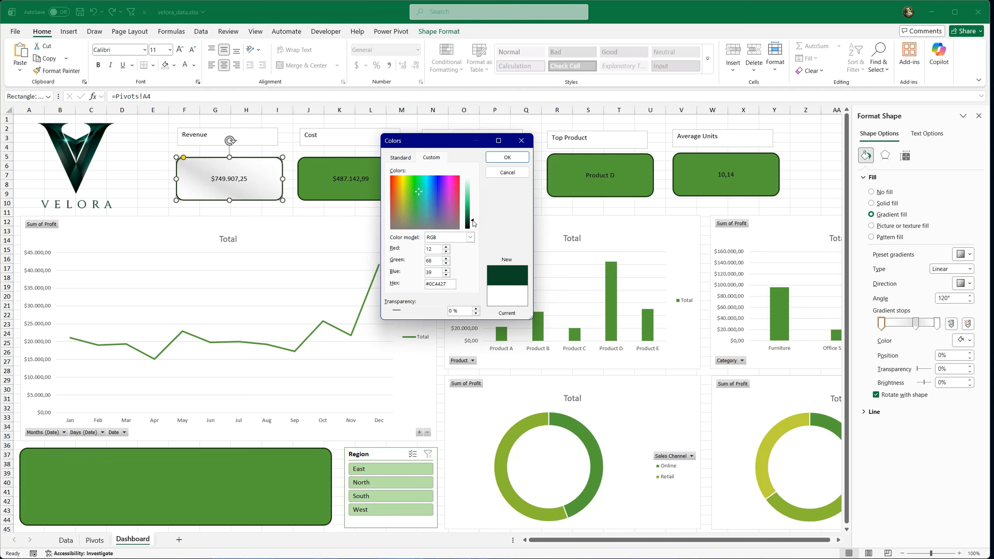
left_click(507, 157)
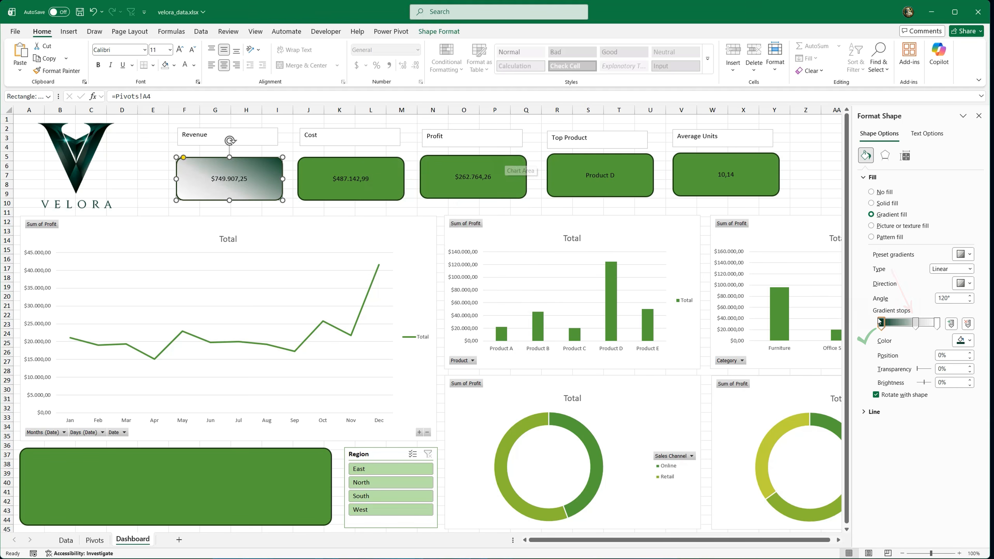
Step: Set the middle gradient stop of the Revenue card to the lighter green #1D6544
left_click(915, 324)
left_click(957, 340)
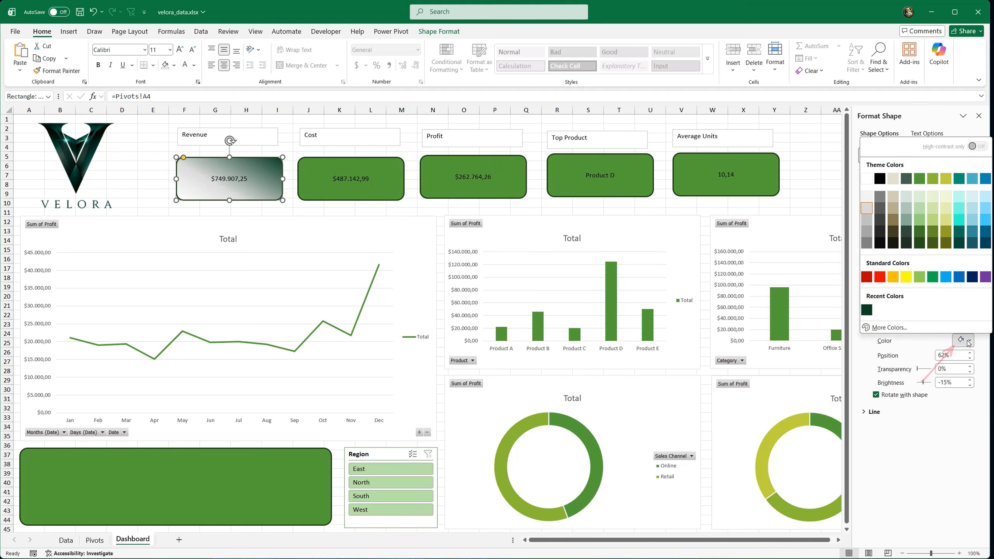
left_click(915, 327)
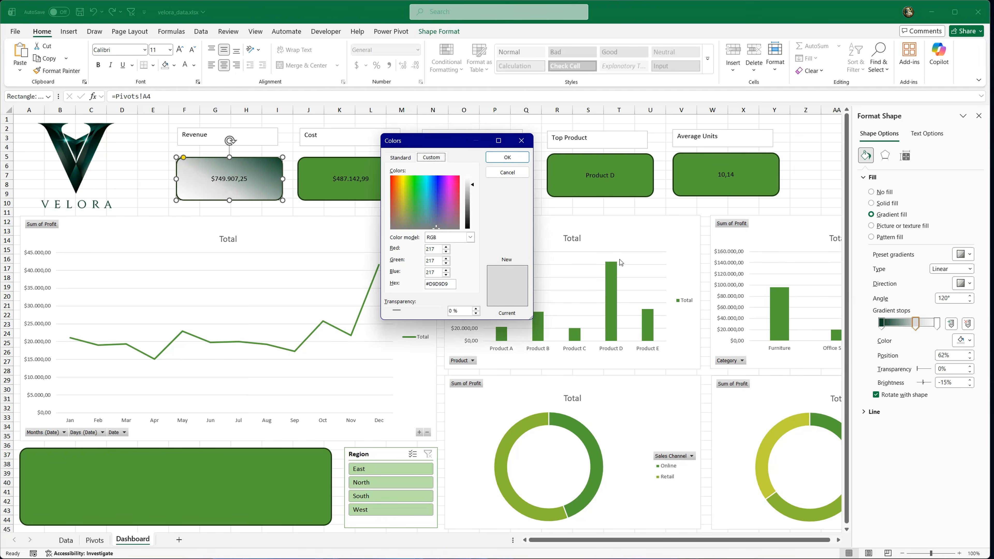
left_click(422, 206)
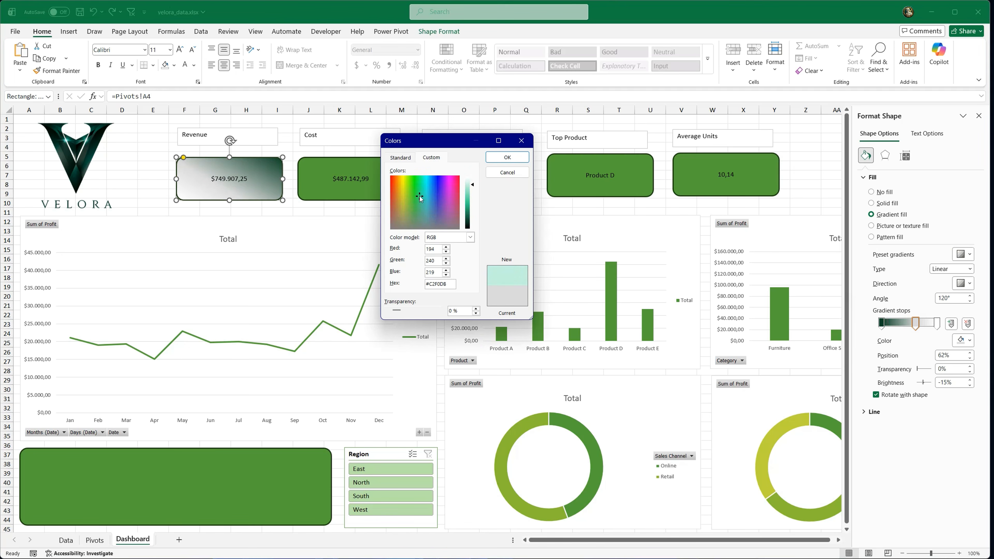
left_click_drag(473, 185, 472, 215)
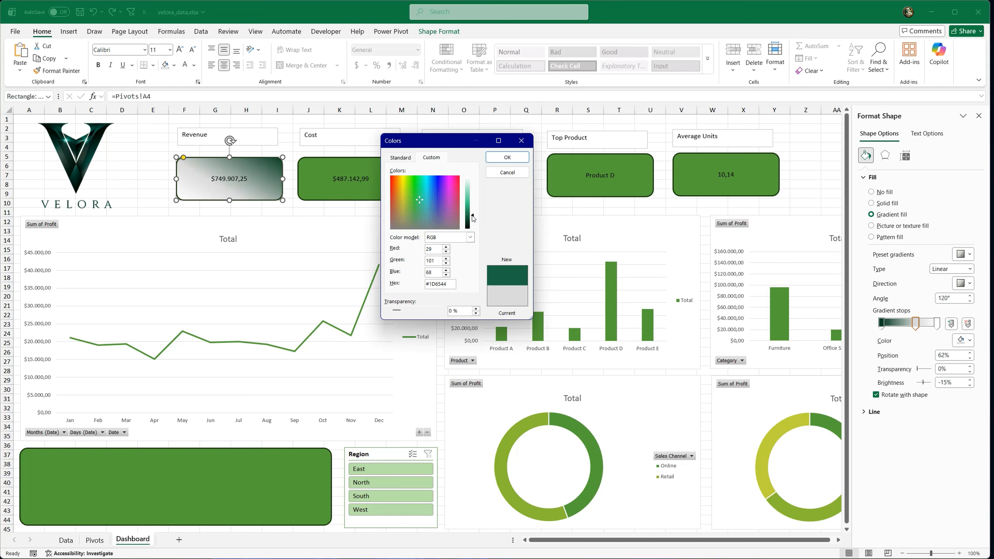
left_click(506, 157)
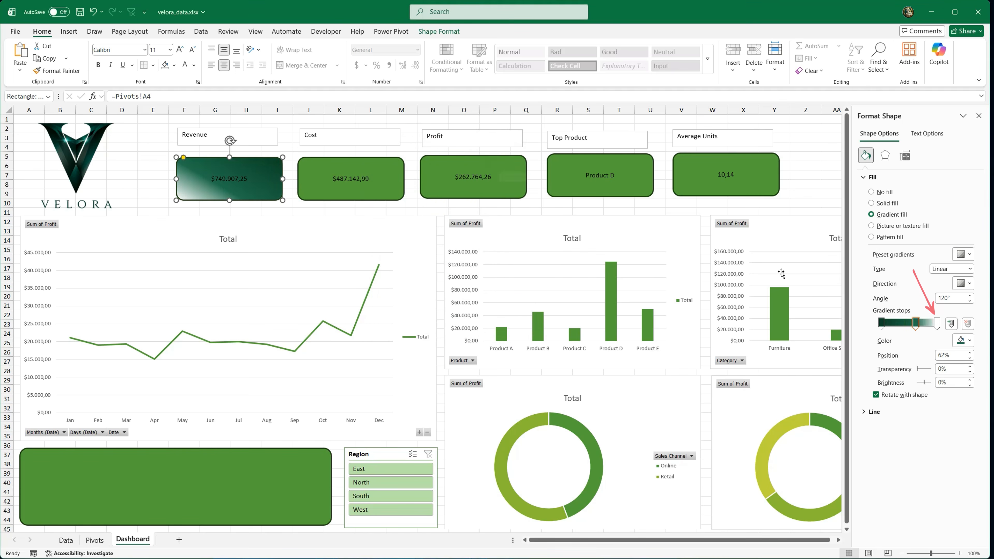
Step: Set the last gradient stop of the Revenue card to the recently used dark green
left_click(936, 323)
left_click(968, 340)
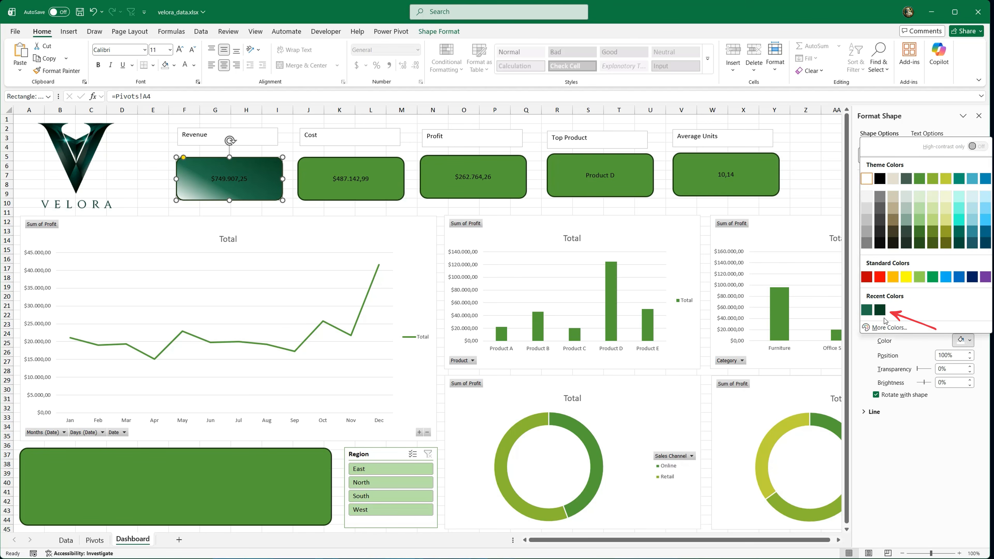
left_click(879, 310)
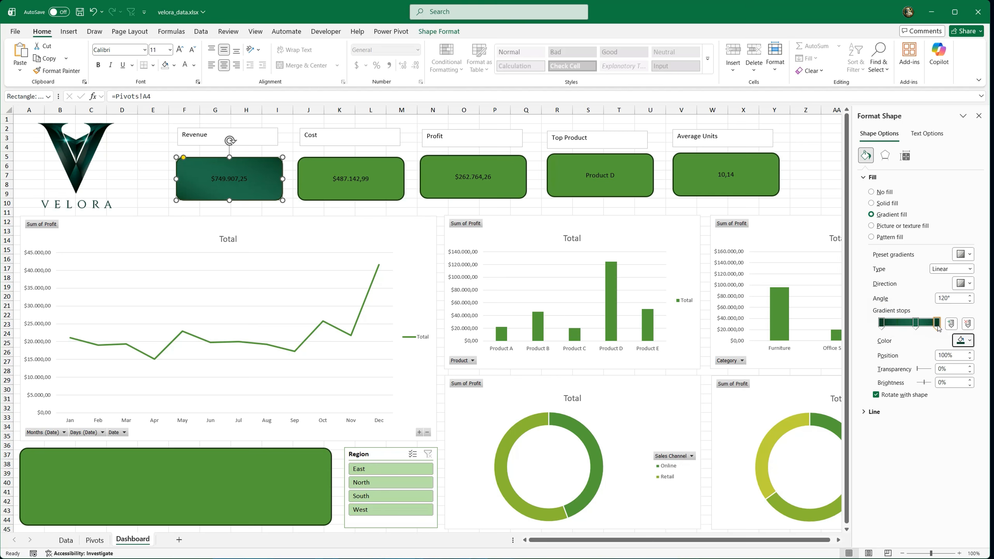
Step: Move the Revenue card's last gradient stop to 83% and the first to 33%, and set its outline to No line
left_click_drag(936, 323, 930, 323)
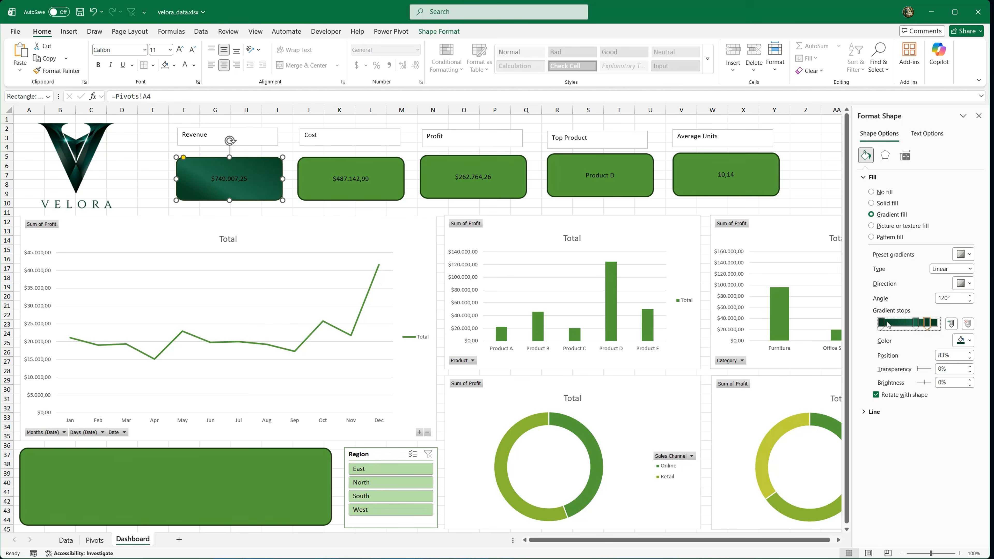
left_click_drag(886, 325, 899, 328)
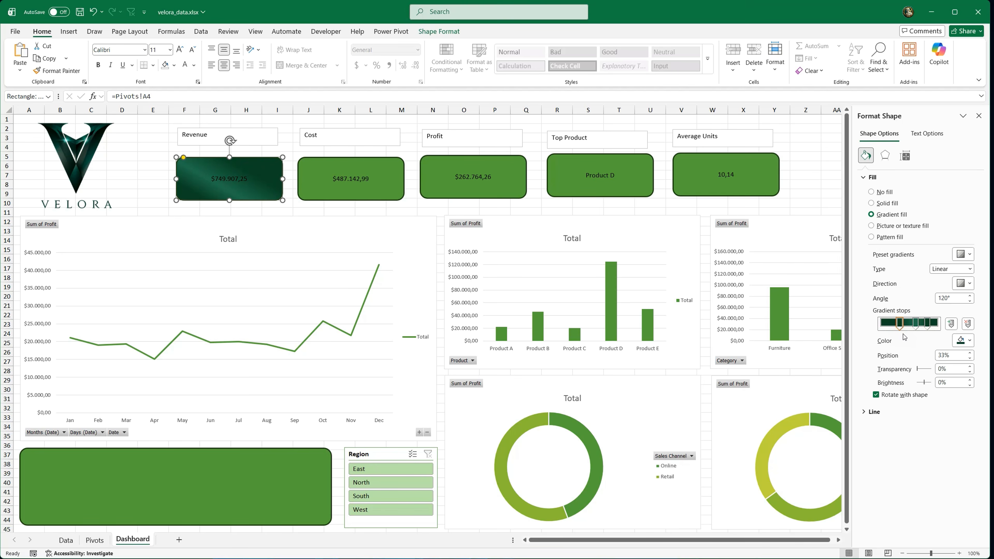
left_click(866, 410)
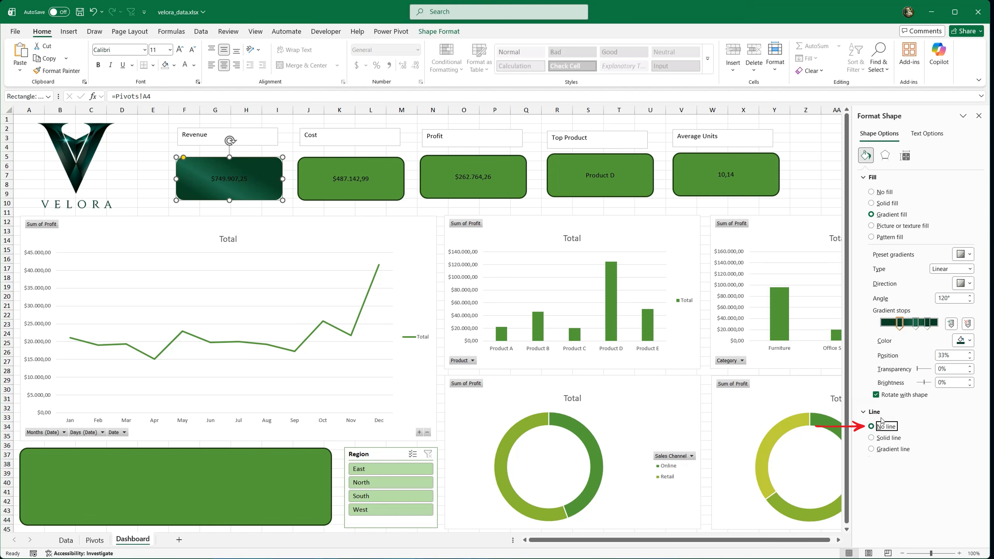
Step: Format the Revenue card's value as white, 18 pt Georgia text aligned to the right
left_click(978, 115)
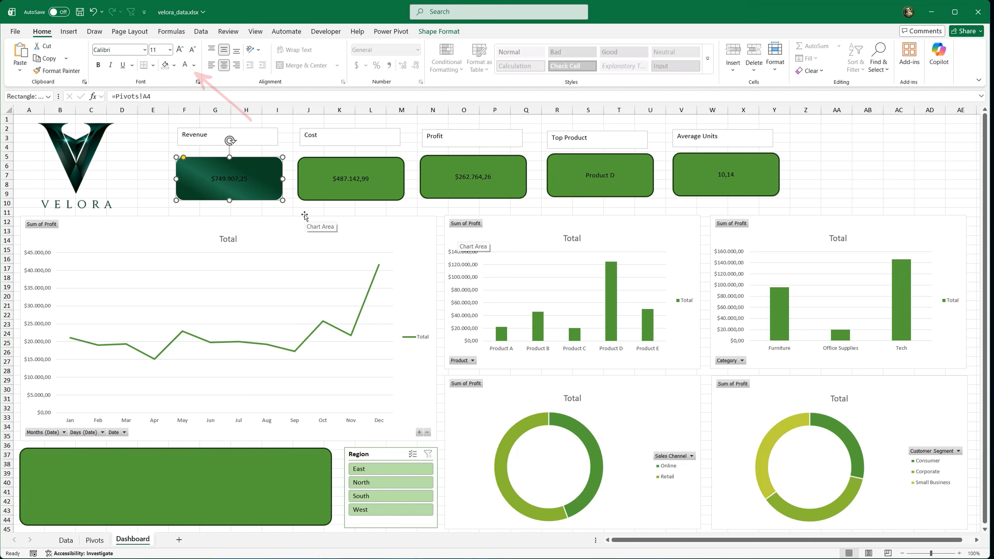
left_click(185, 67)
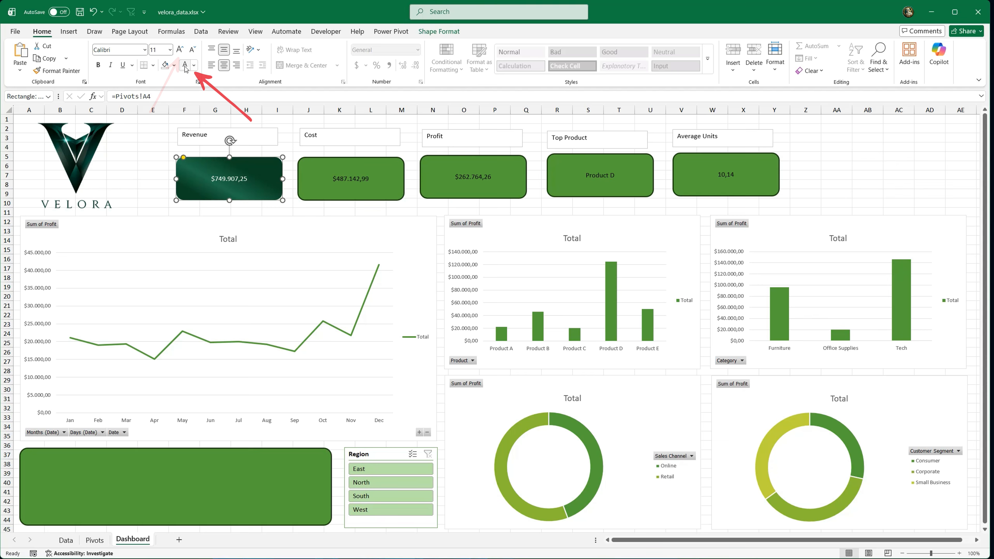
left_click(178, 50)
left_click(178, 50)
left_click(179, 50)
left_click(178, 51)
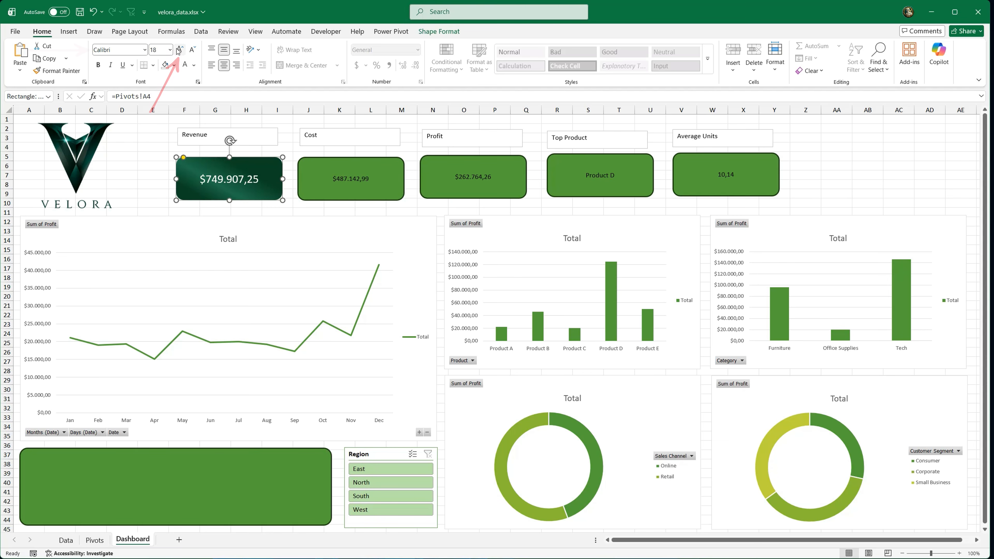
left_click(144, 49)
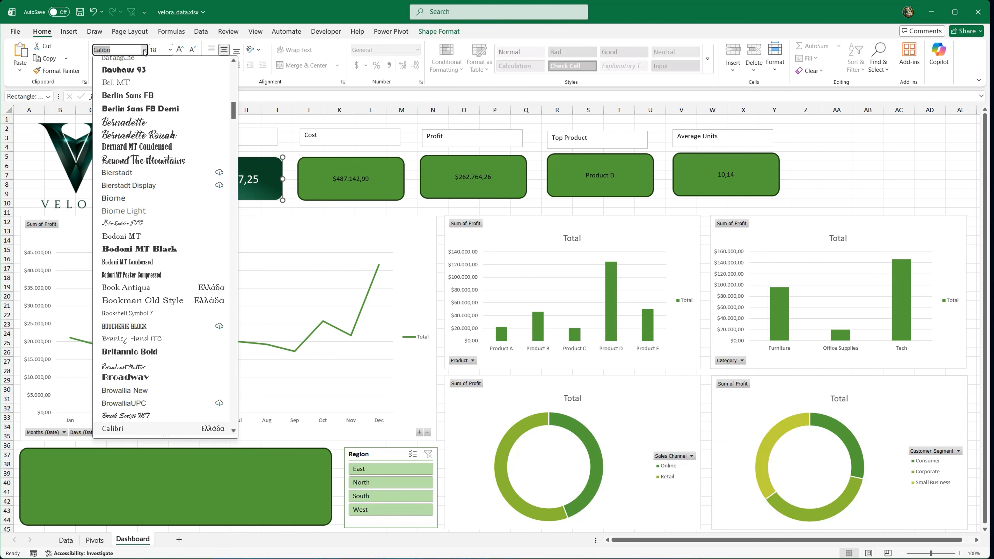
type("Georgia")
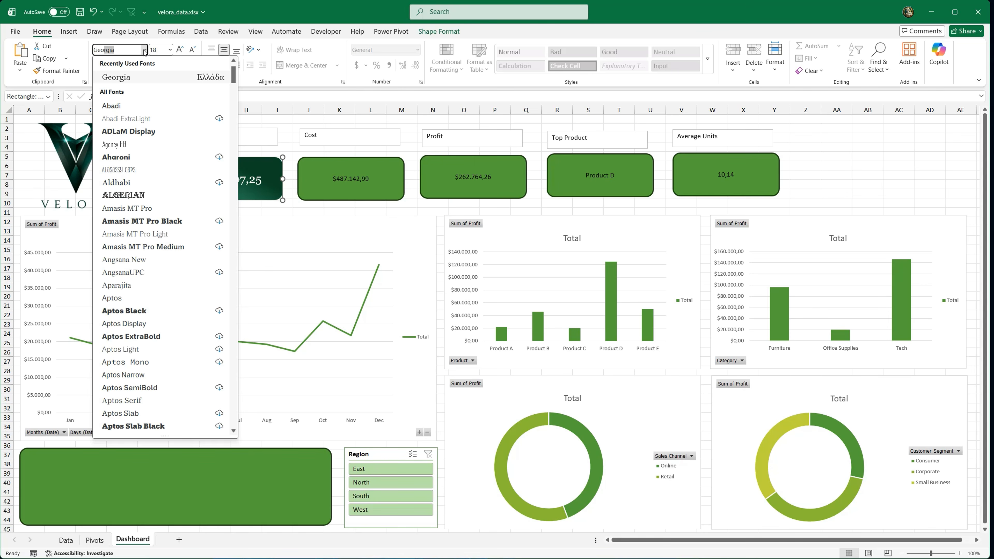
left_click(135, 78)
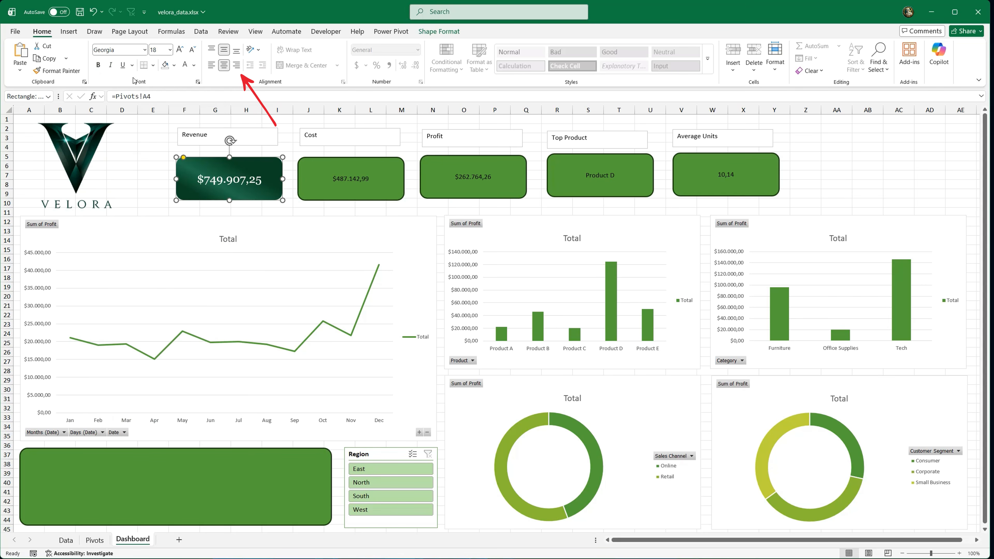
left_click(237, 66)
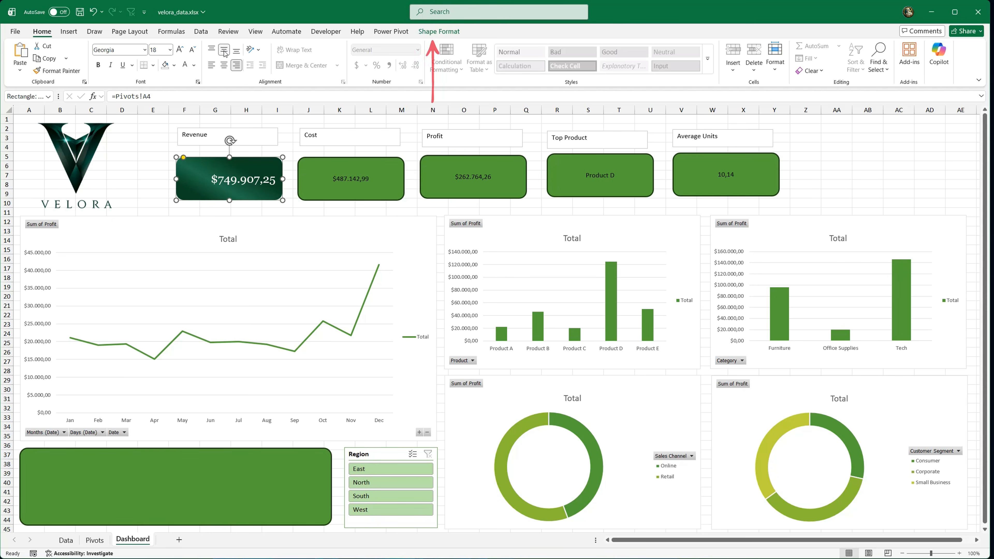
Step: Apply the first preset bevel effect to the Revenue card
left_click(453, 33)
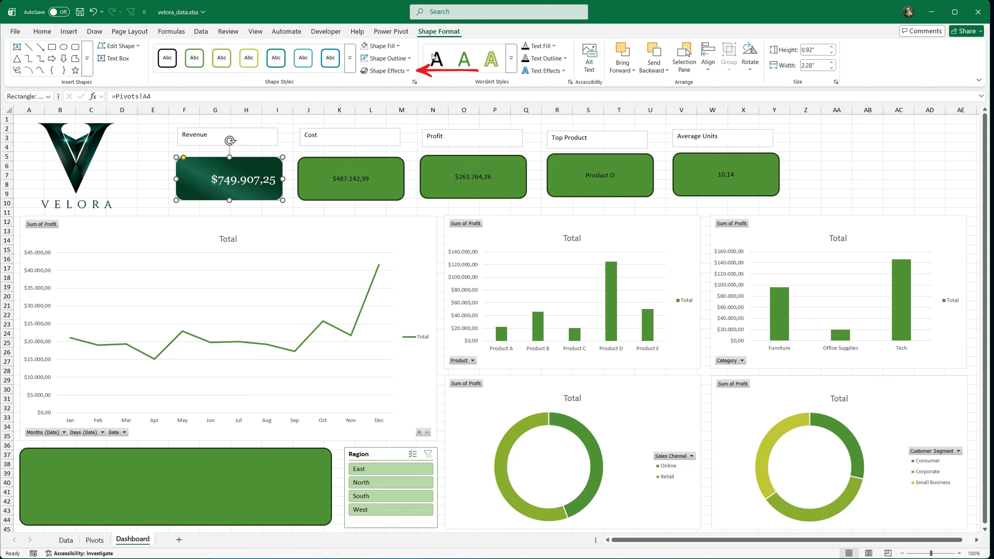
left_click(407, 72)
mouse_move(389, 188)
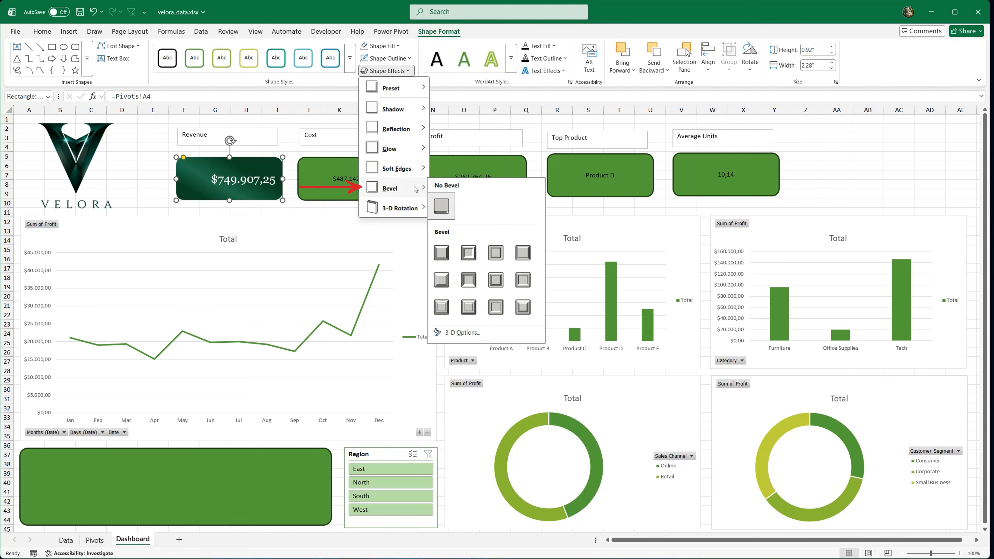
left_click(443, 253)
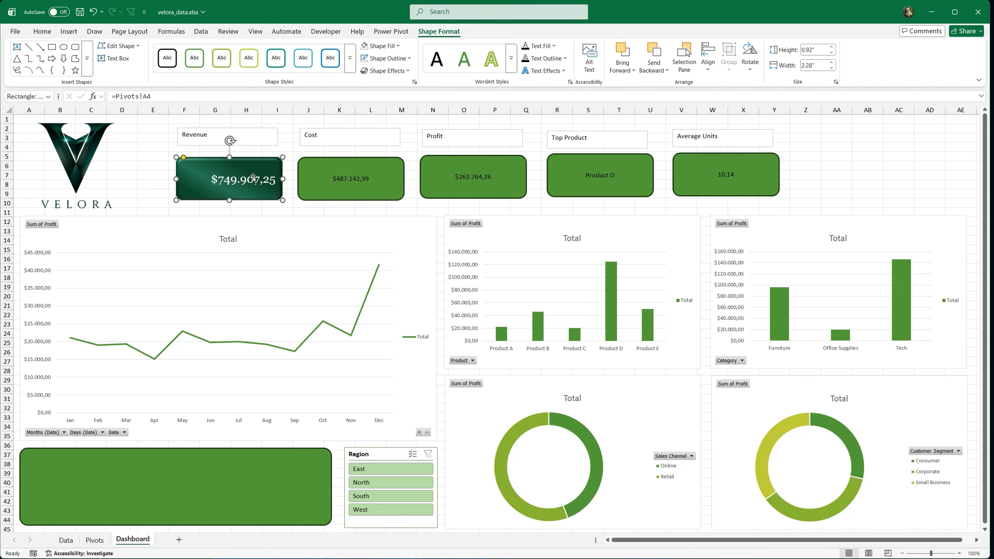
left_click(153, 146)
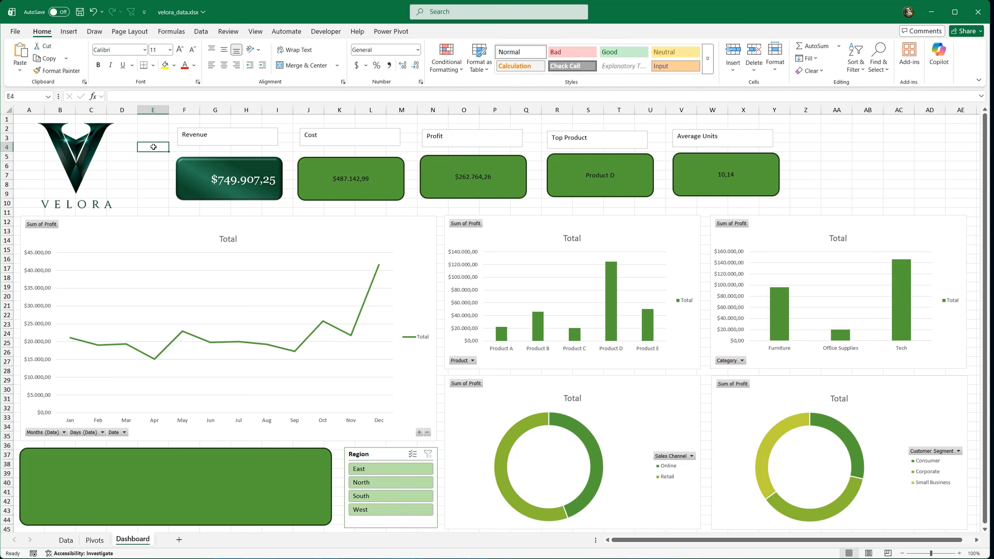
Step: Copy the Revenue card's formatting to the Cost, Profit, Top Product and Average Units cards
left_click(197, 168)
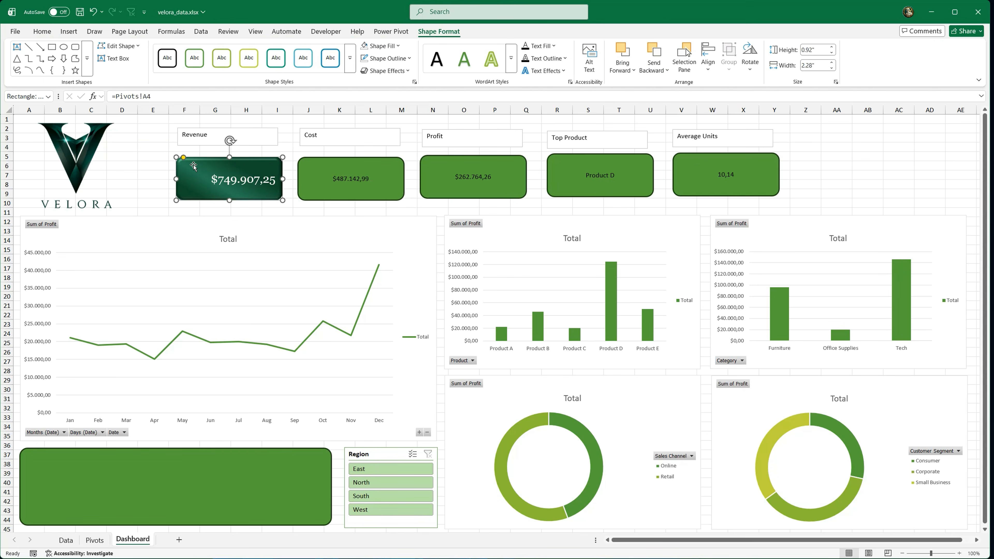
left_click(42, 31)
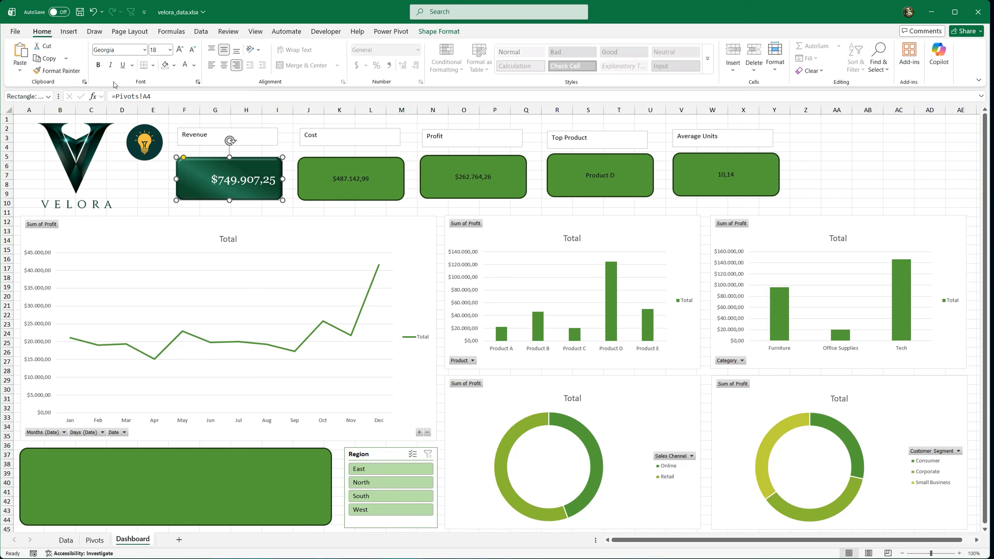
double_click(76, 71)
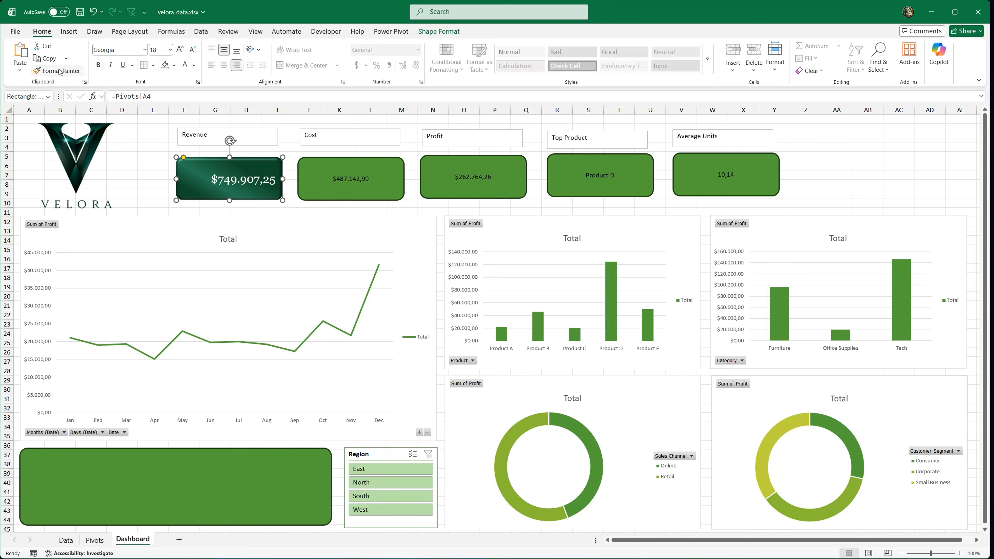
left_click(319, 178)
left_click(447, 183)
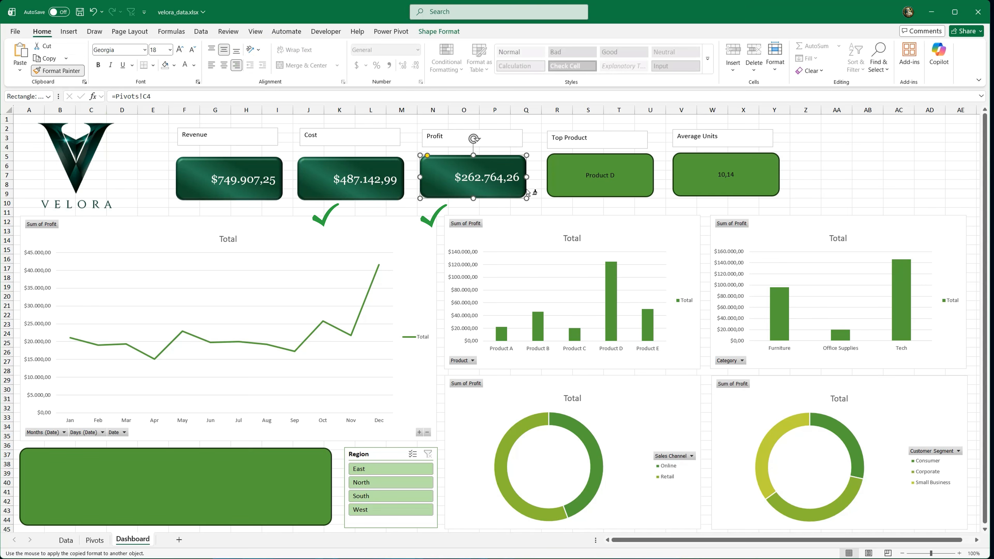
left_click(574, 189)
left_click(691, 177)
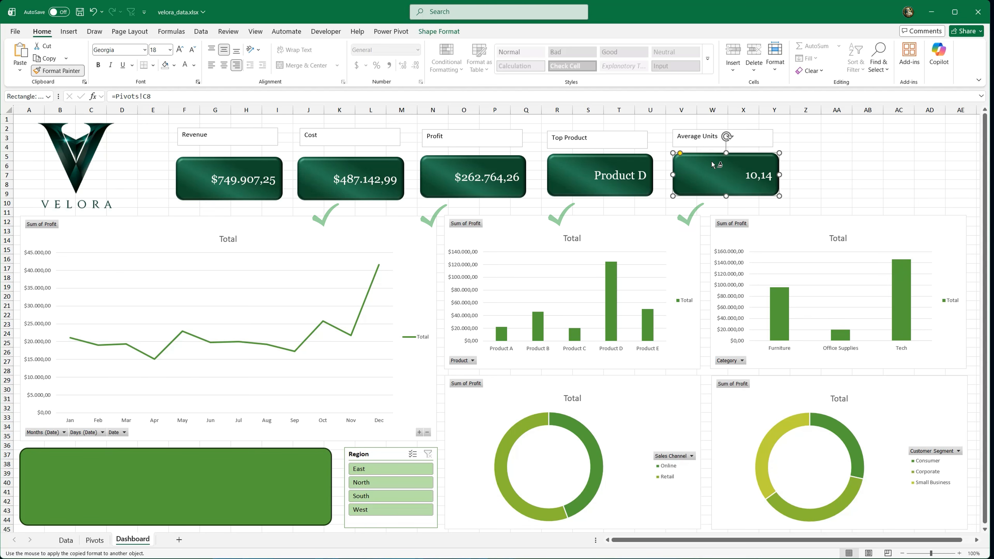
key("Escape")
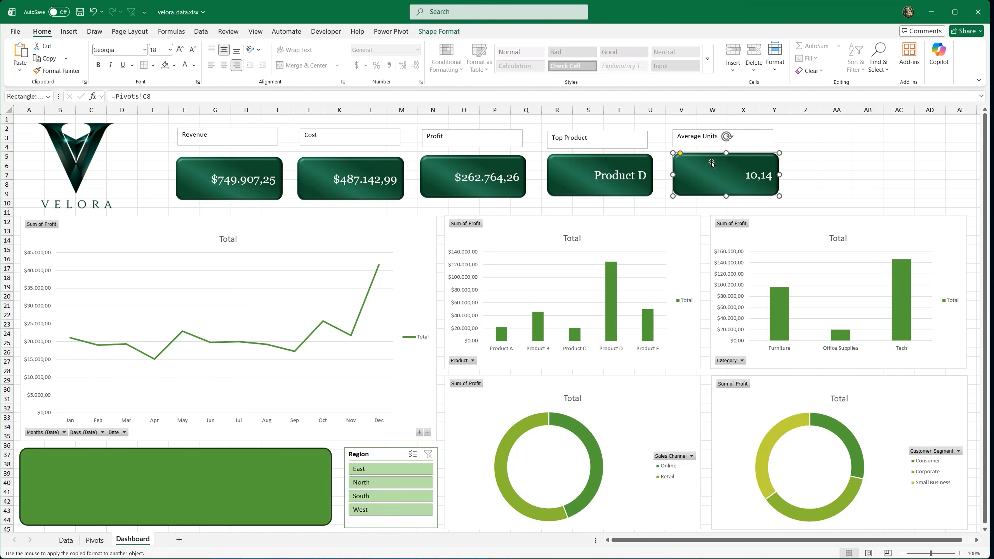
Step: Centre the Revenue label's text horizontally and vertically and set it in 16 pt Georgia
left_click(212, 144)
left_click(229, 66)
left_click(224, 49)
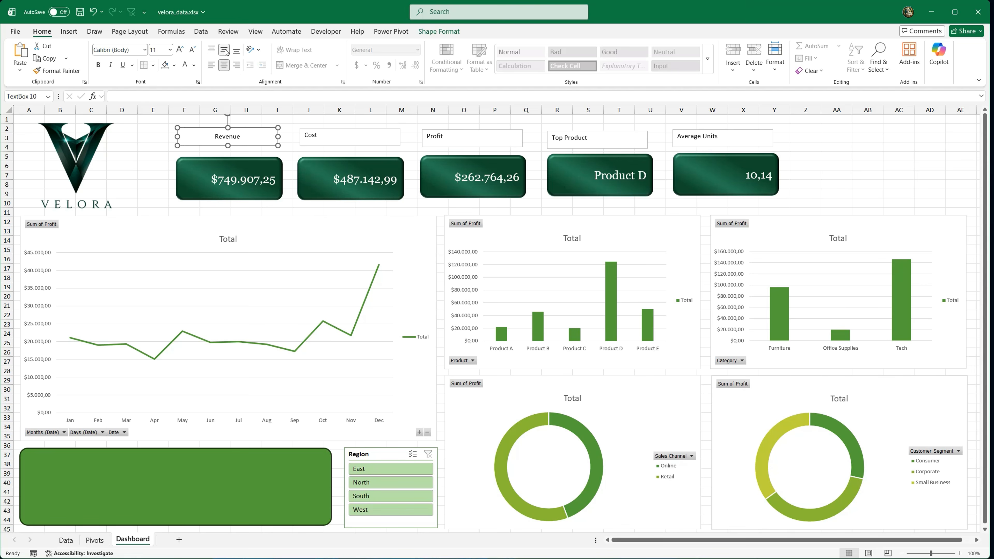
left_click(144, 50)
left_click(116, 120)
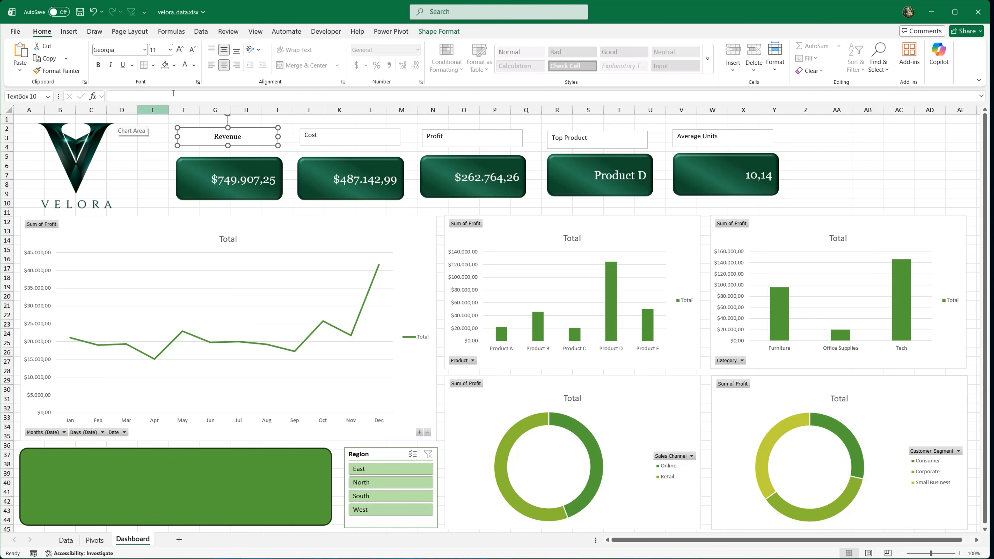
left_click(180, 49)
left_click(180, 49)
left_click(180, 50)
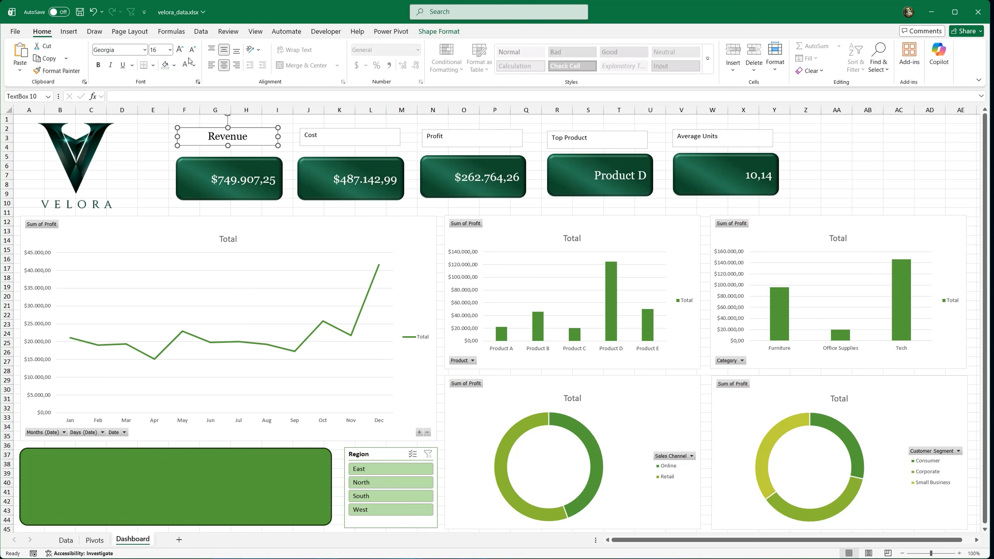
Step: Remove the fill and outline from the Revenue label's text box
left_click(173, 65)
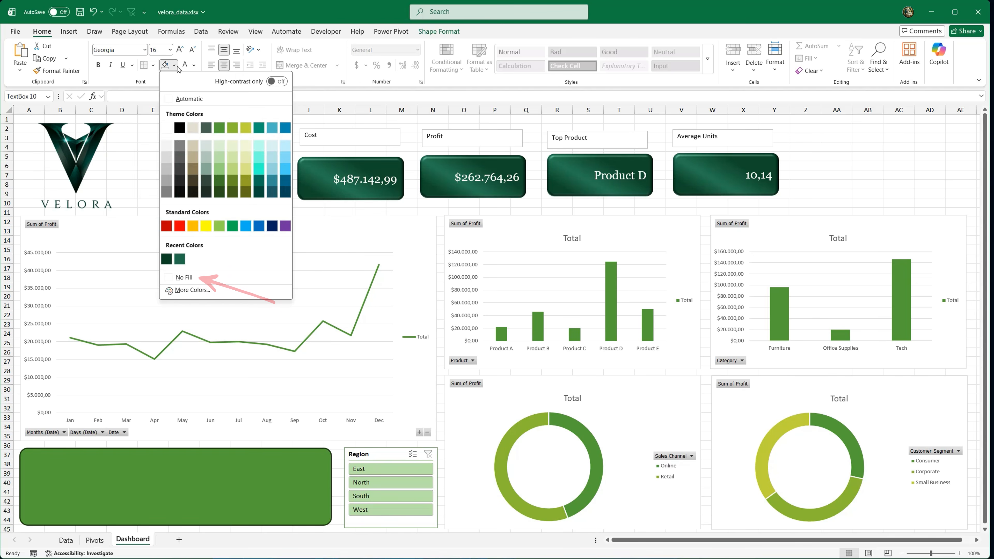
left_click(193, 277)
left_click(438, 31)
left_click(410, 60)
left_click(381, 265)
Step: Move the Revenue label slightly down towards its card and hide the Dashboard sheet's gridlines
left_click(165, 139)
left_click(214, 146)
left_click_drag(215, 146, 214, 151)
left_click(158, 146)
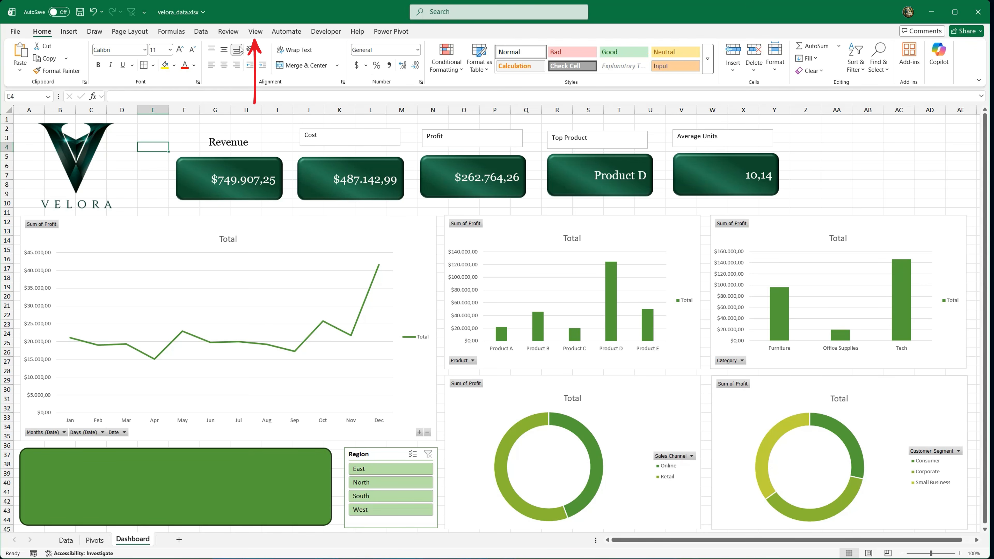
left_click(255, 31)
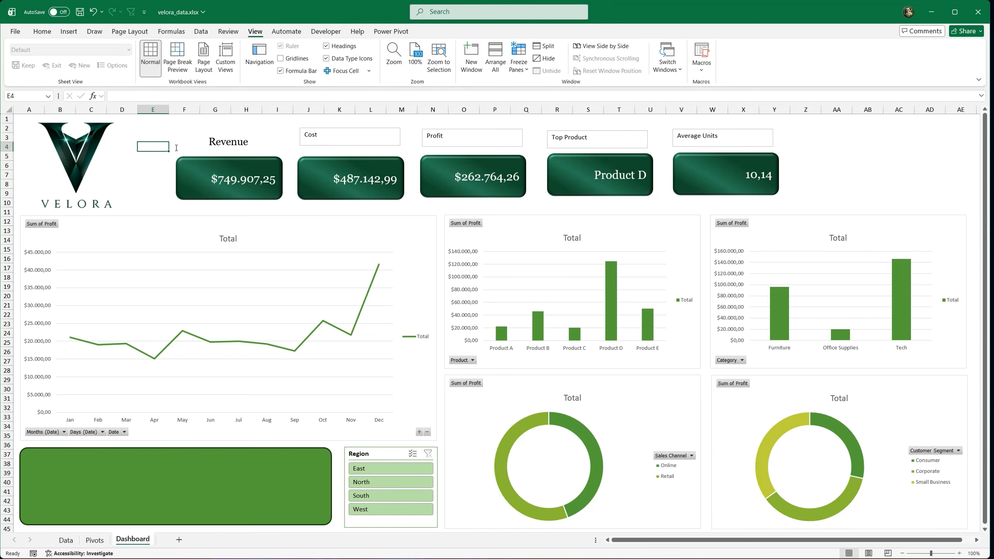
Step: Copy the Revenue label's formatting to the Cost, Profit, Top Product and Average Units labels
left_click(216, 151)
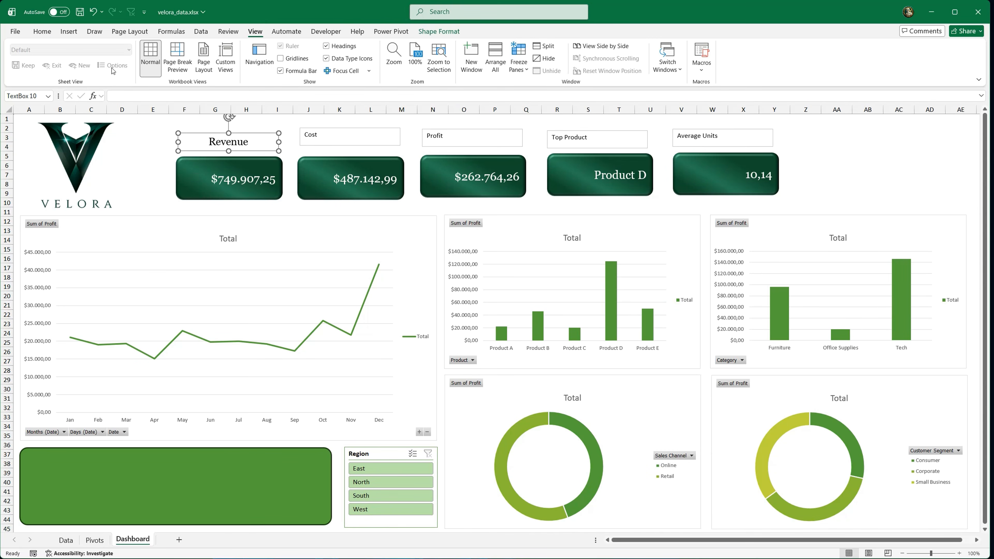
left_click(42, 32)
double_click(58, 71)
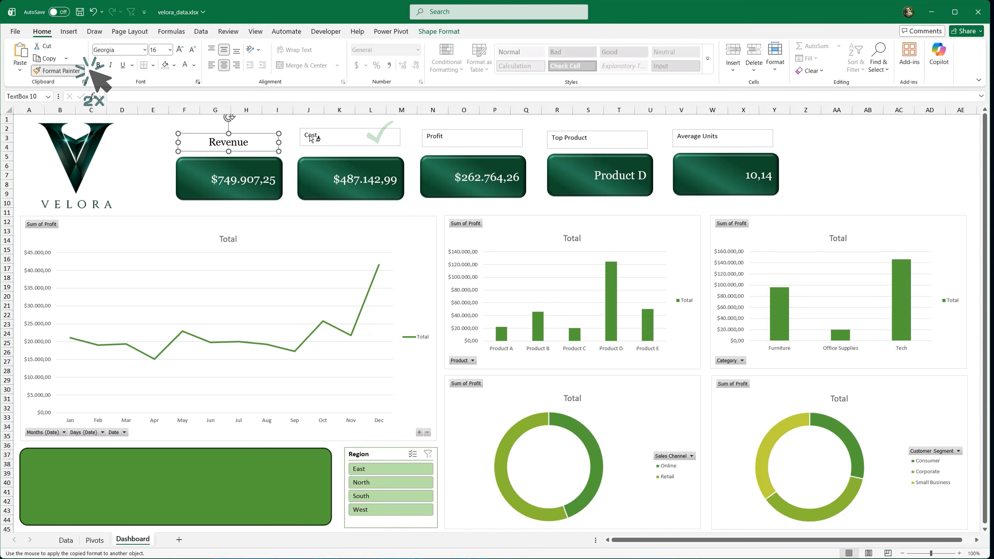
left_click(346, 136)
left_click(473, 134)
left_click(600, 139)
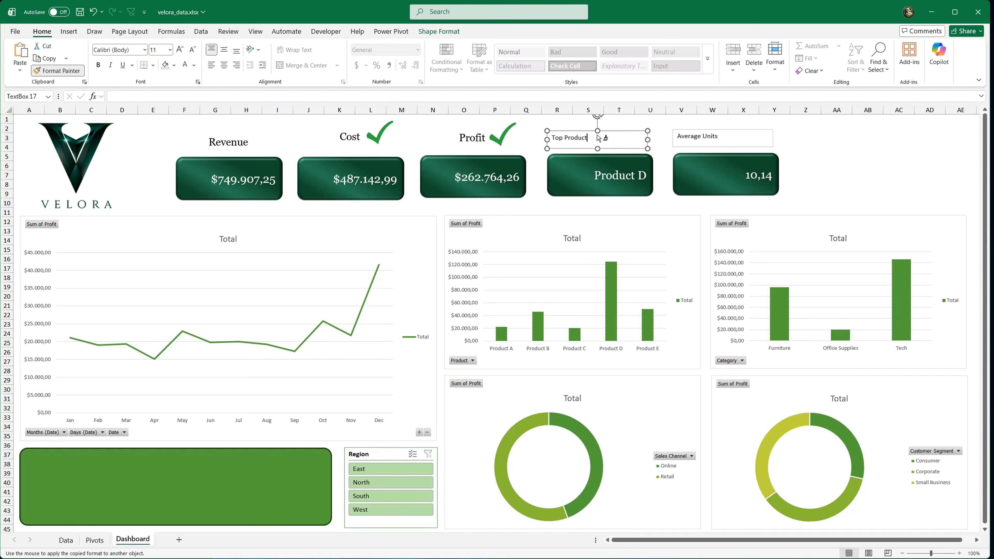
left_click(738, 140)
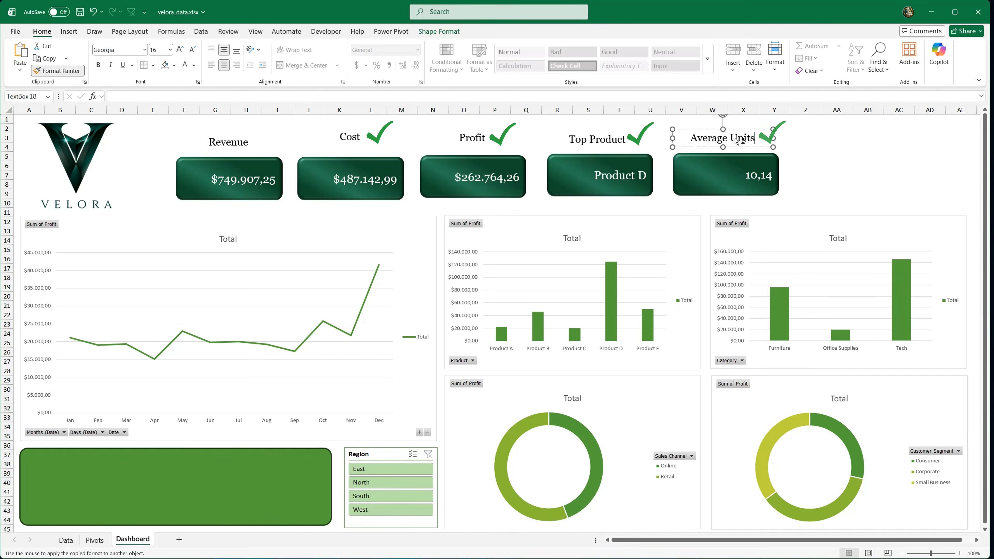
left_click(649, 126)
Step: Select all five KPI labels and align them with Align Middle
left_click(278, 146)
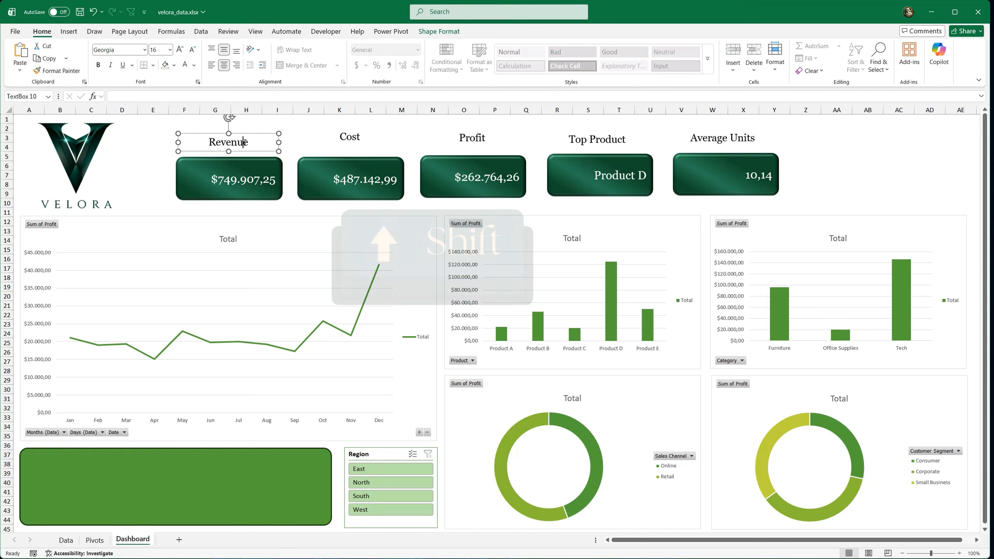
left_click(376, 138, "shift")
left_click(587, 139, "shift")
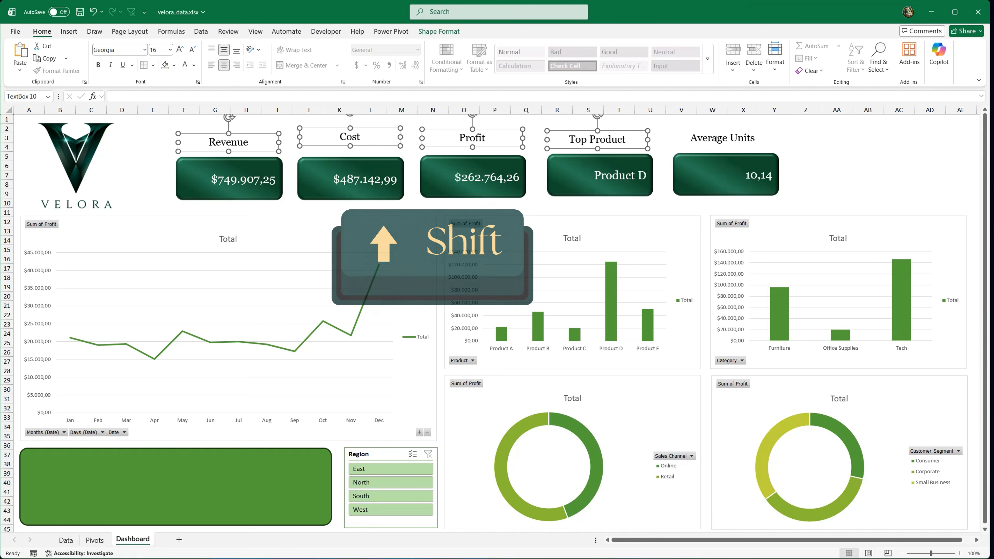
left_click(722, 137, "shift")
left_click(450, 32)
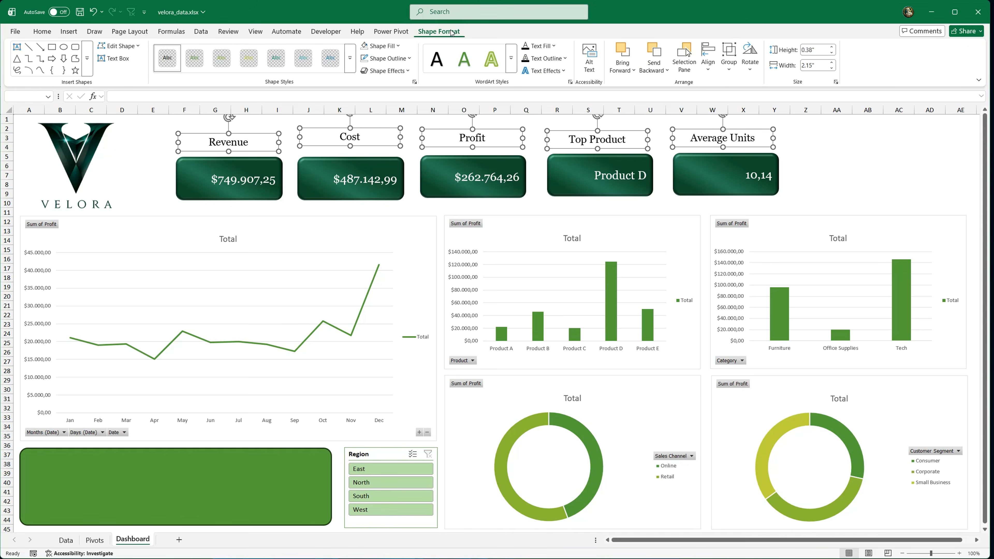
left_click(707, 62)
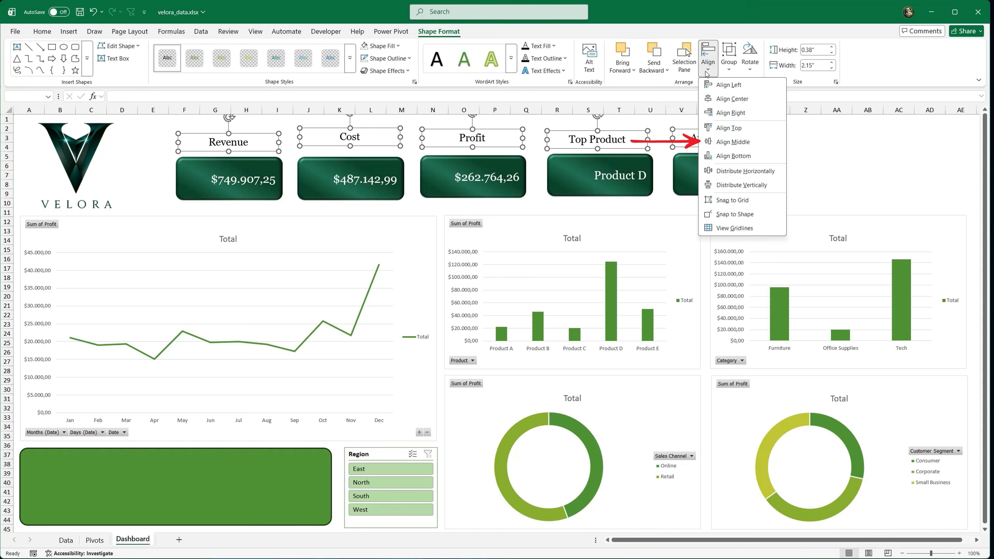
left_click(737, 142)
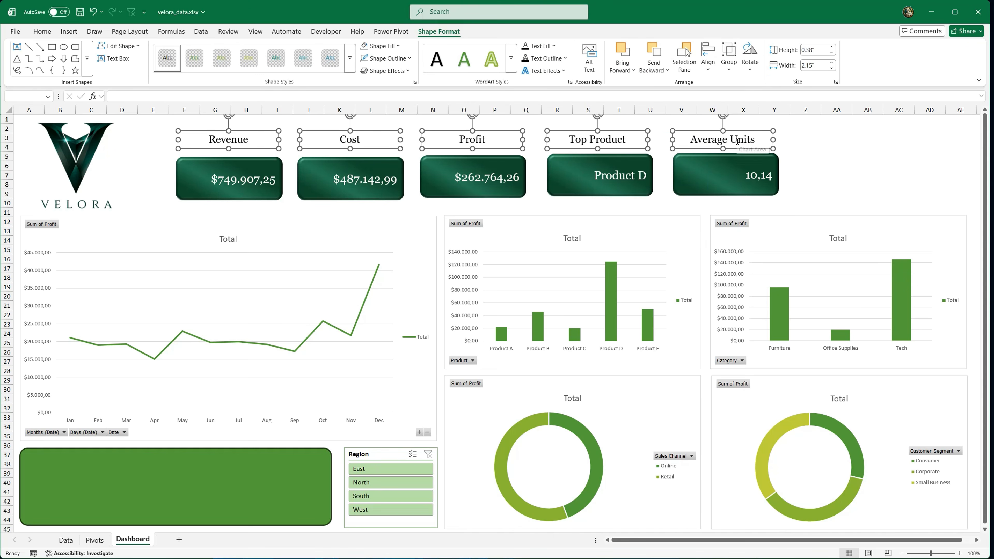
left_click(147, 157)
Step: Open the stock icon library to insert icons on the Dashboard sheet
left_click(69, 32)
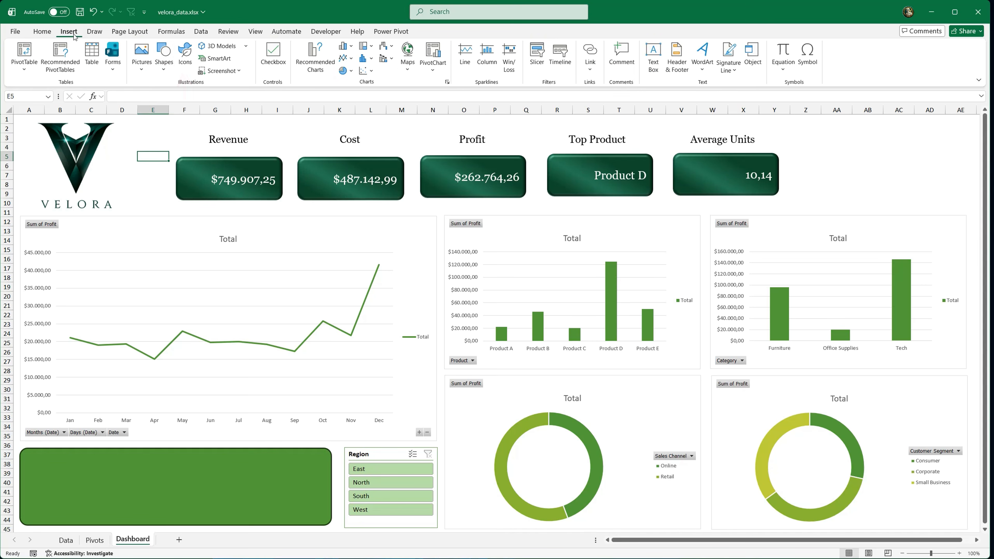
left_click(185, 52)
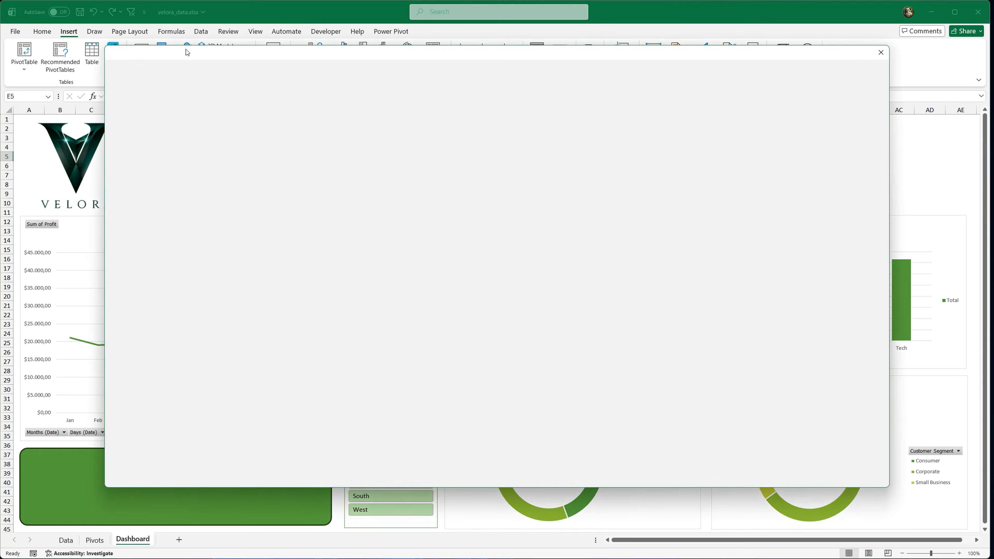
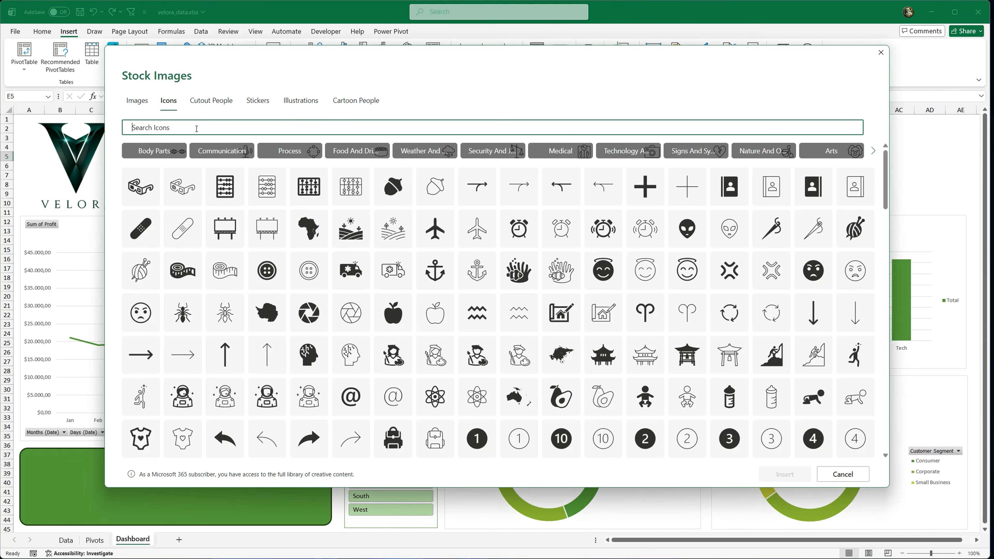
Step: Search the stock icons for "revenue" and insert the outlined coin stacks, the rising line chart and the falling line chart icons
type("revenue")
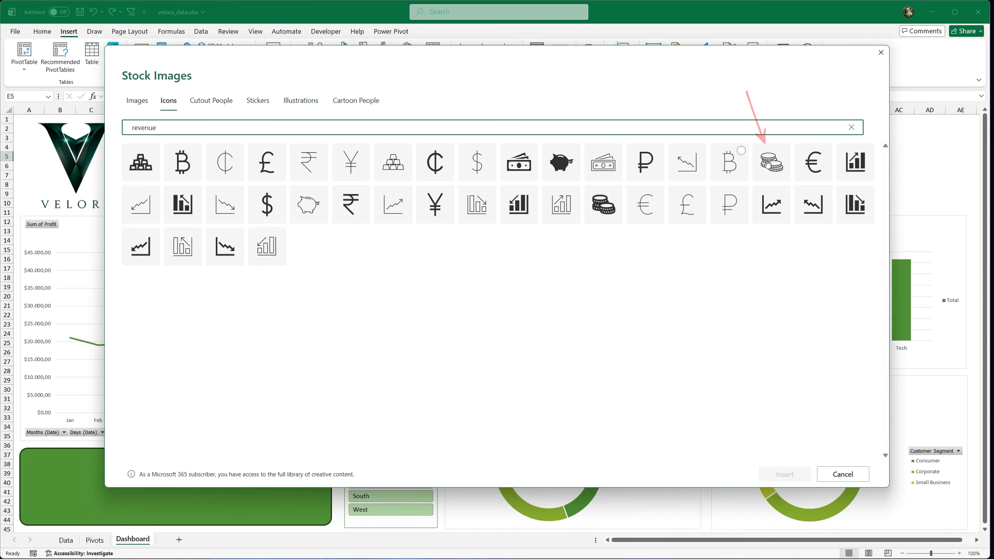
left_click(771, 162)
left_click(773, 203)
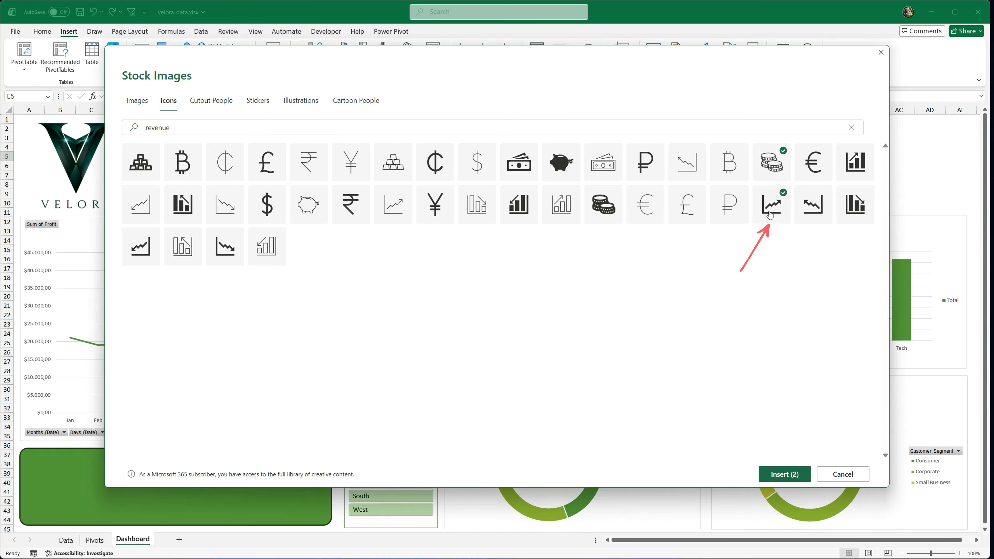
left_click(229, 251)
left_click(781, 474)
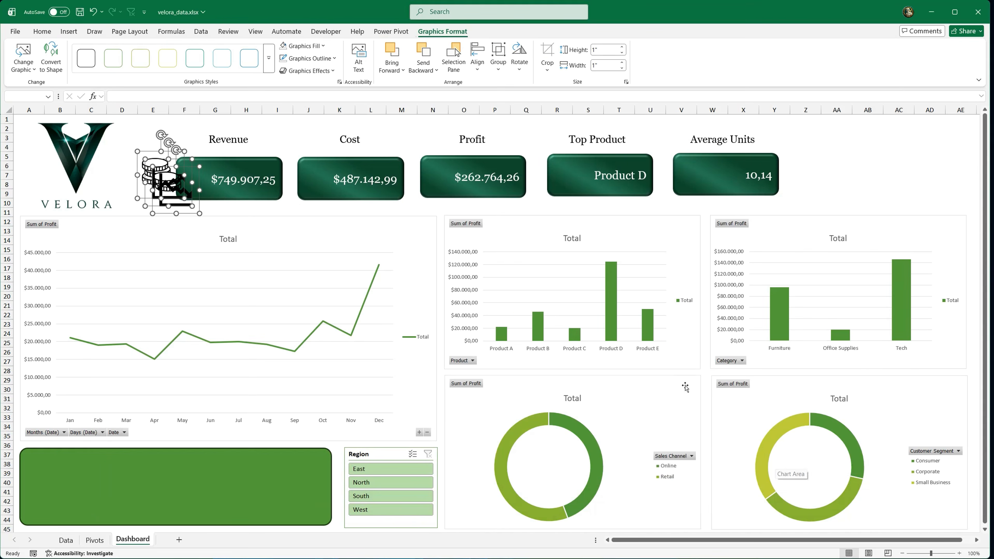
Step: Place the falling line chart icon on the Cost card and fill it white
left_click_drag(161, 195, 317, 180)
left_click(157, 201)
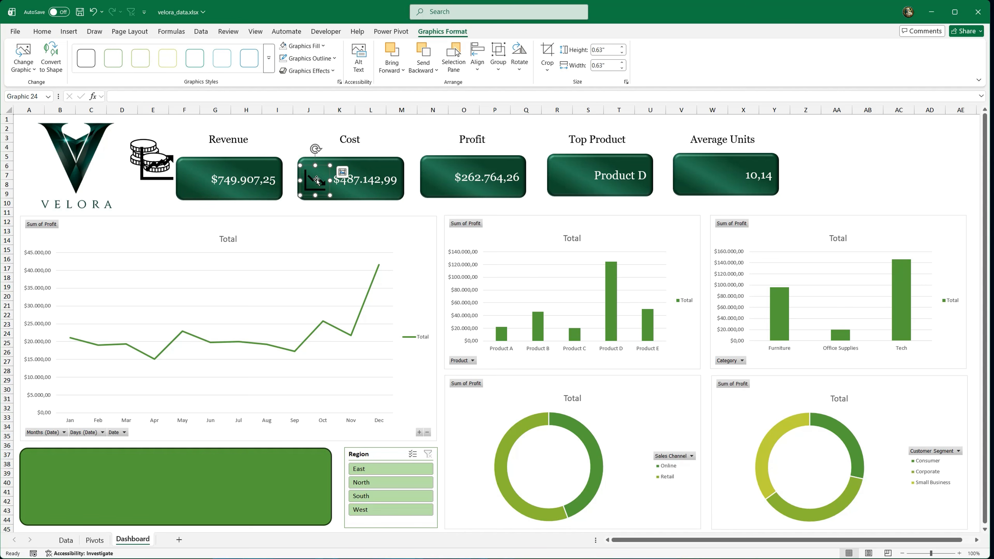
left_click(42, 32)
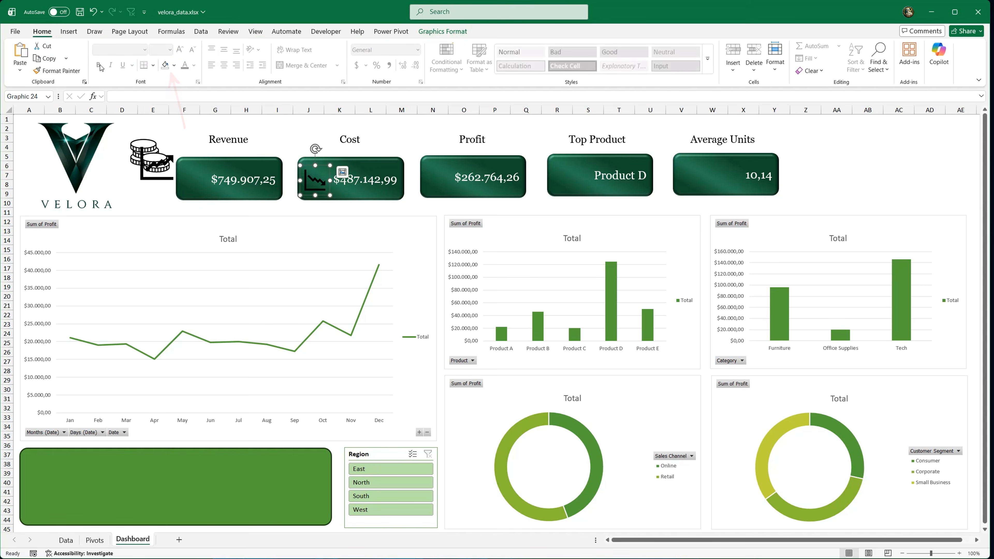
left_click(175, 66)
left_click(169, 140)
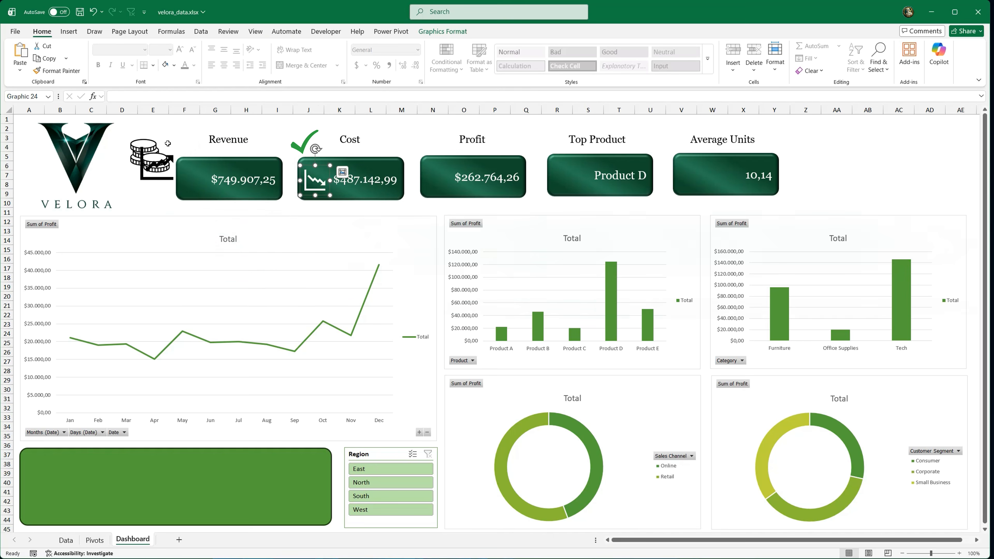
Step: Place the coins icon on the Profit card and the rising line chart icon on the Revenue card, both filled white
left_click_drag(149, 151, 437, 182)
left_click(431, 171)
left_click(165, 65)
left_click_drag(157, 166, 193, 182)
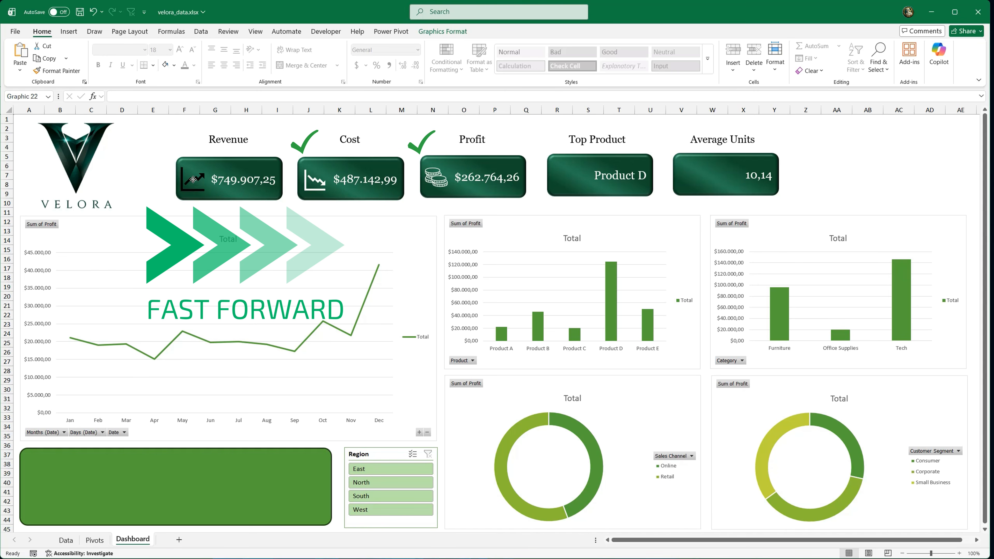
left_click(153, 128)
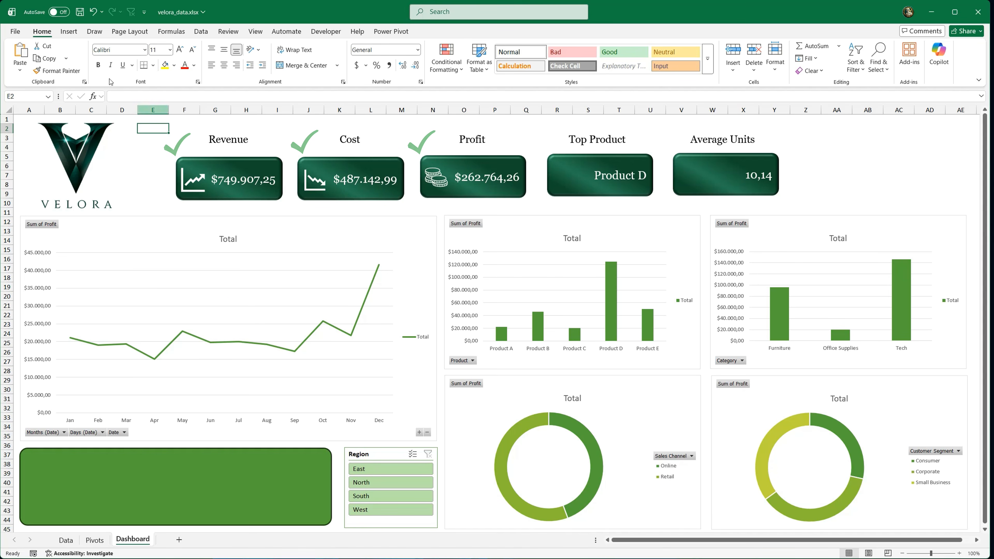
Step: Search the stock icons for "winner" and insert the solid award ribbon icon
left_click(69, 31)
left_click(185, 58)
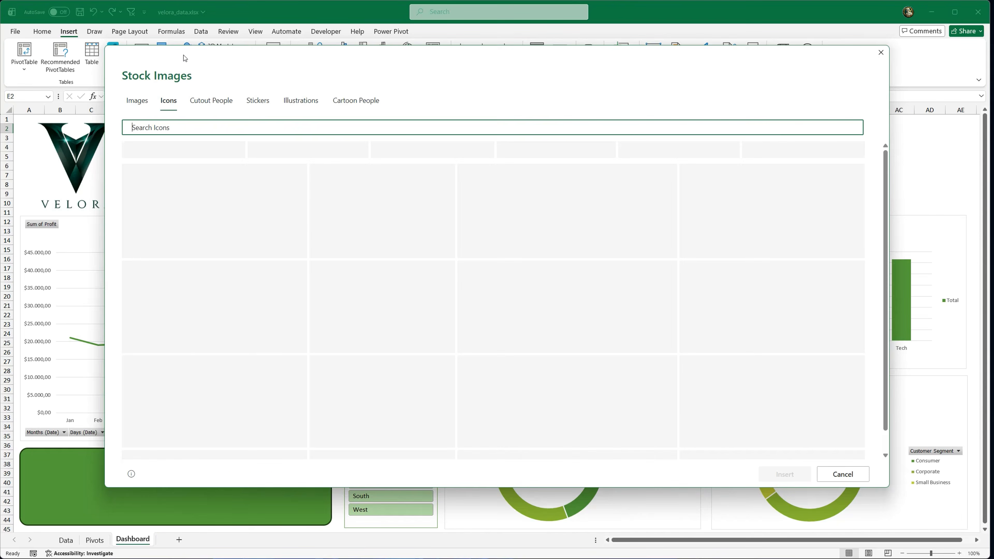
type("winner")
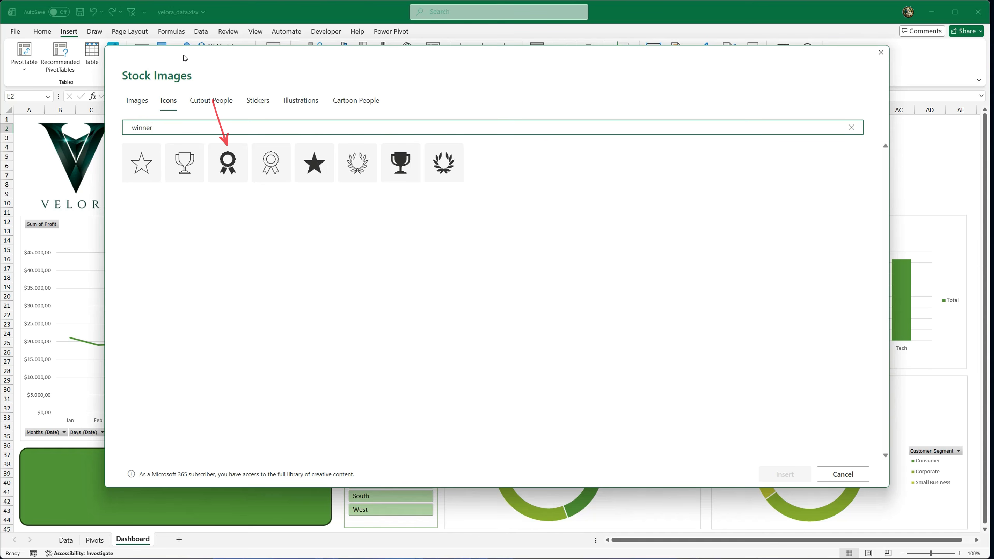
left_click(227, 162)
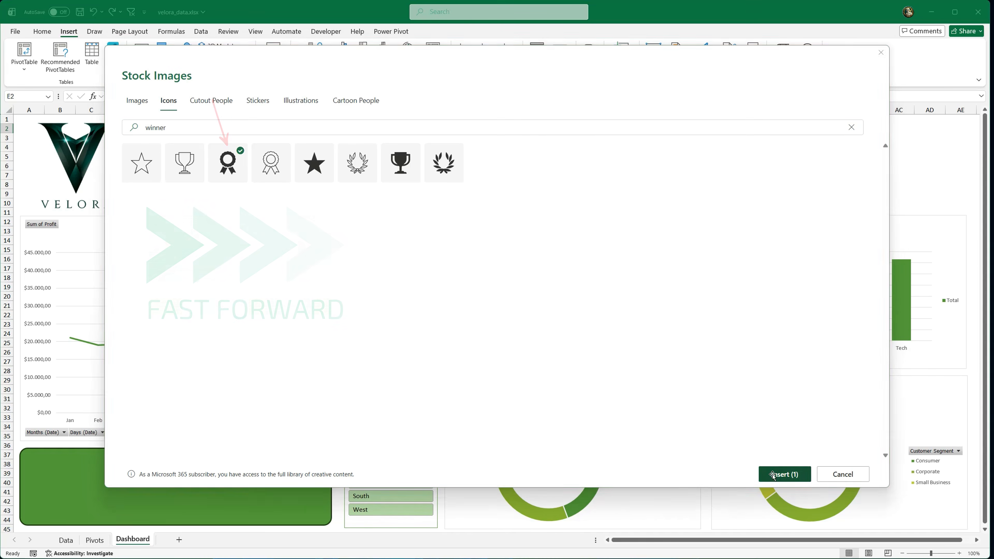
left_click(784, 474)
Step: Shrink the award ribbon icon to about 0.55" on the Top Product card and fill it white
left_click_drag(155, 148, 577, 187)
left_click_drag(567, 178, 567, 179)
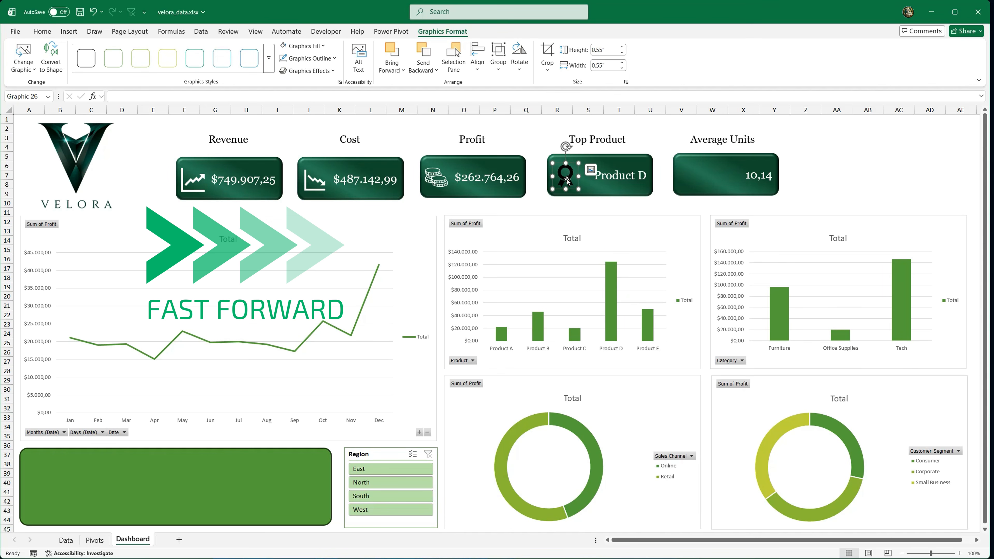
left_click(46, 33)
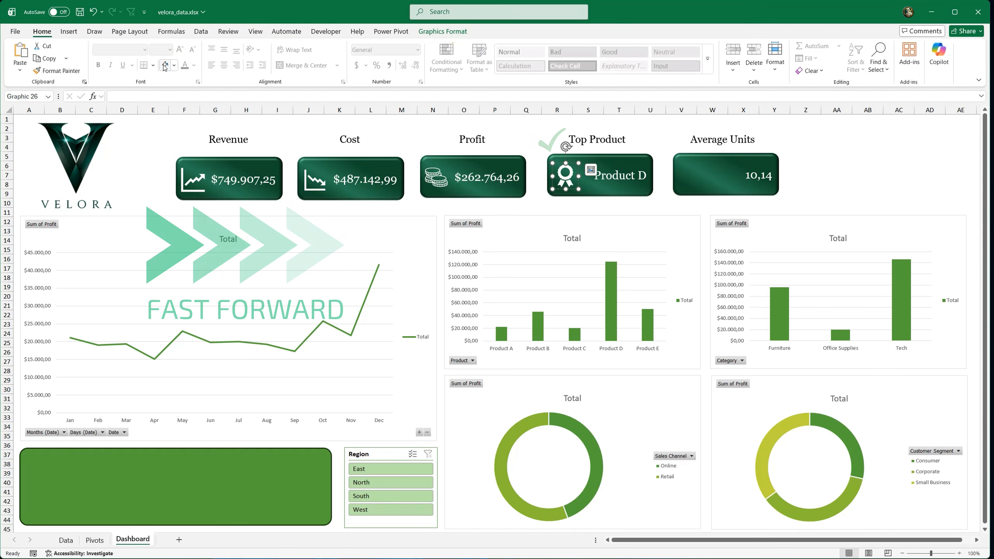
Step: Insert the box-in-circular-arrows icon from a "products" icon search and place it in white on the Average Units card
left_click(68, 31)
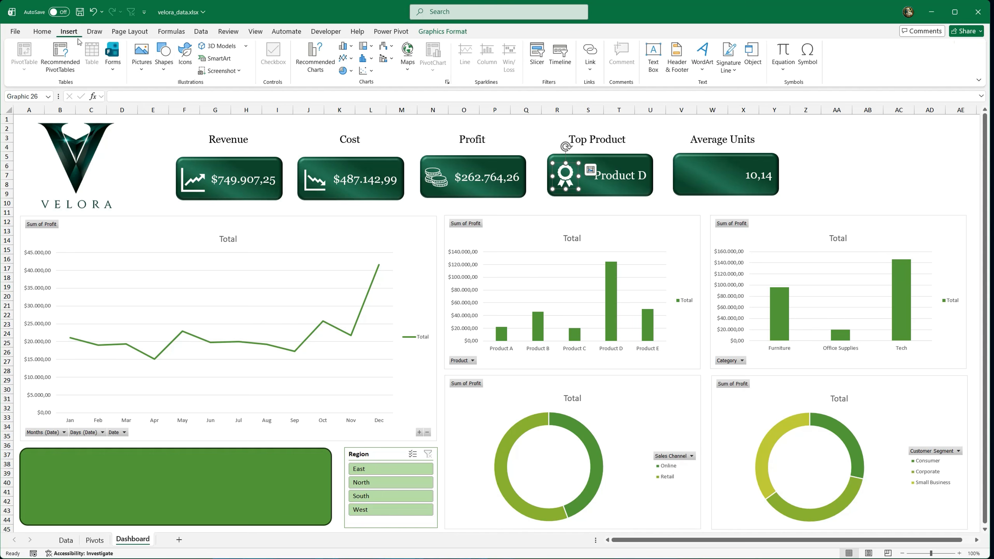
left_click(182, 52)
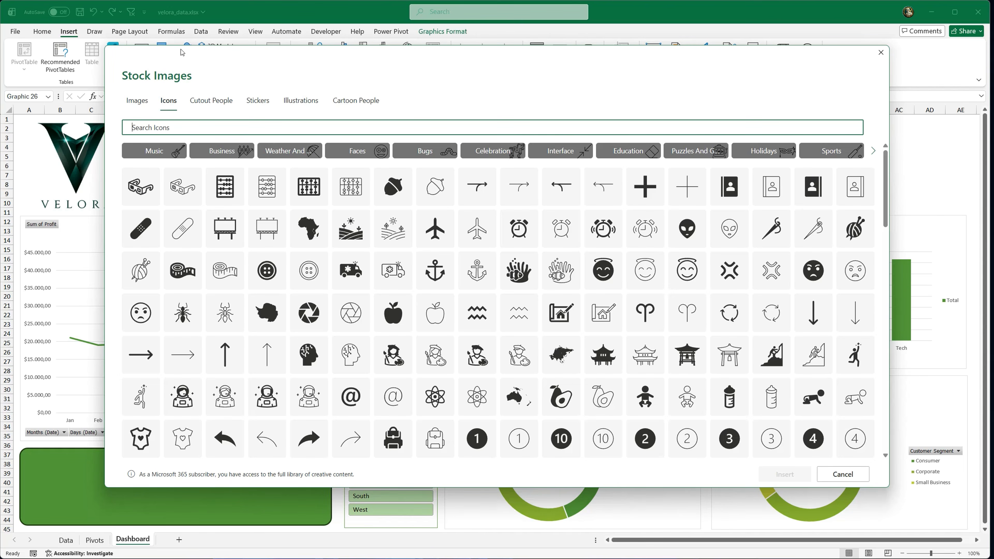
type("products")
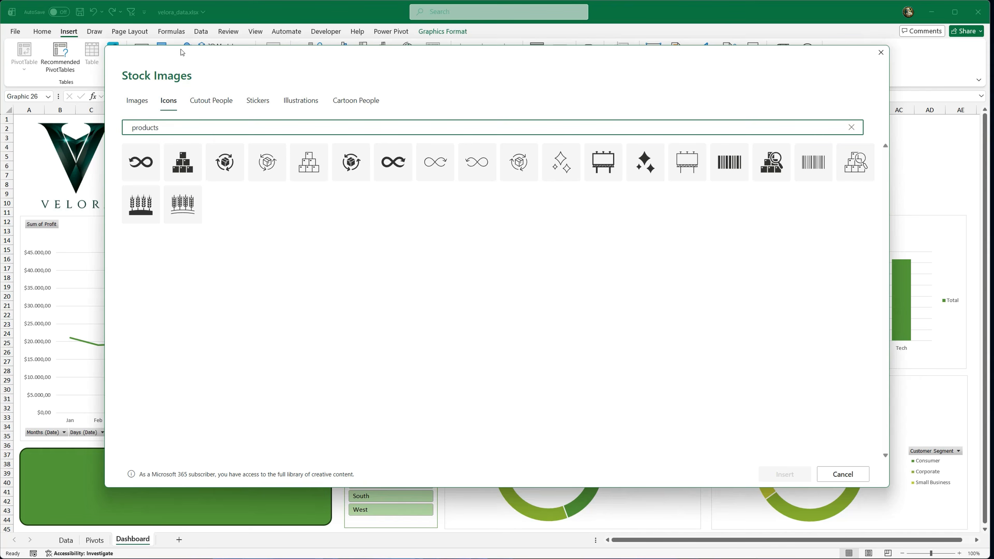
left_click(231, 170)
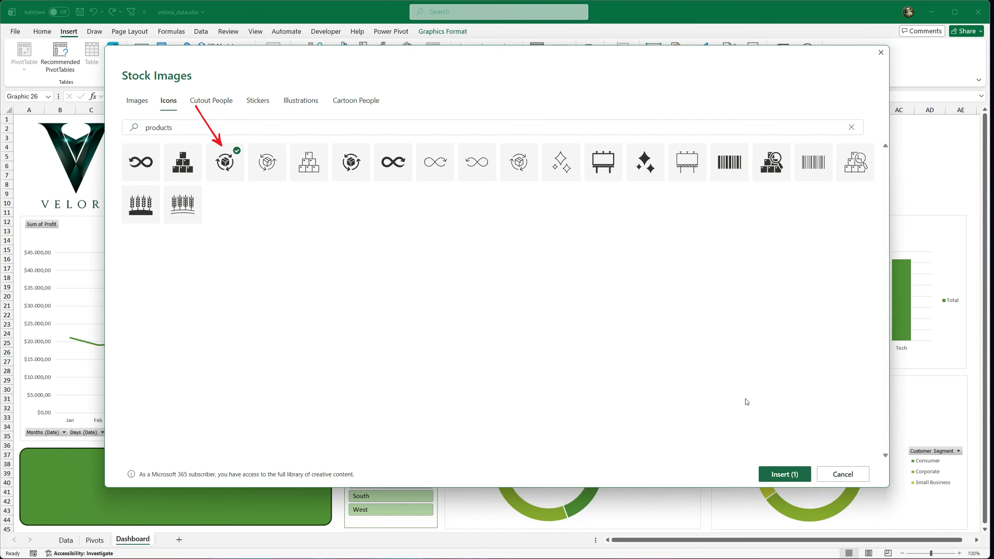
left_click(776, 475)
left_click_drag(166, 157, 690, 174)
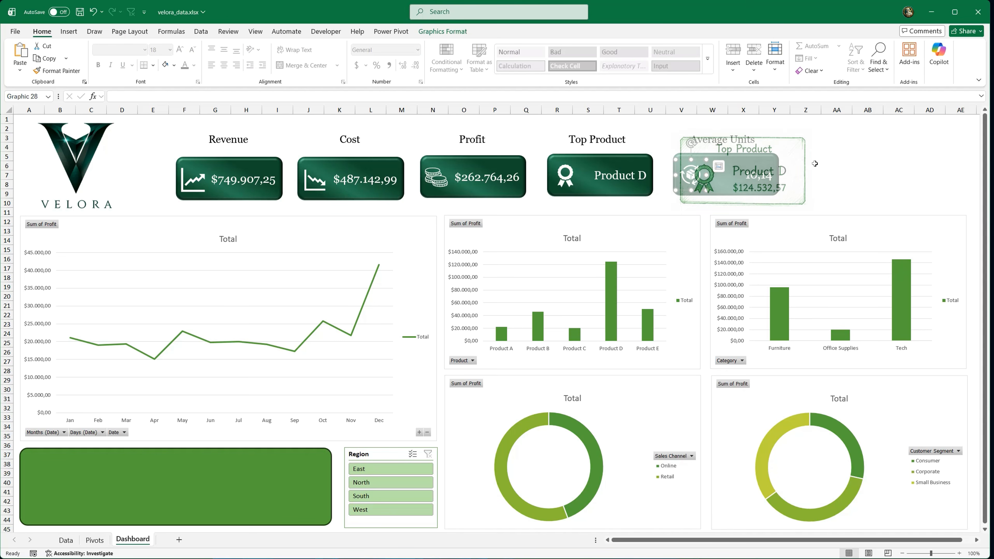
left_click(855, 167)
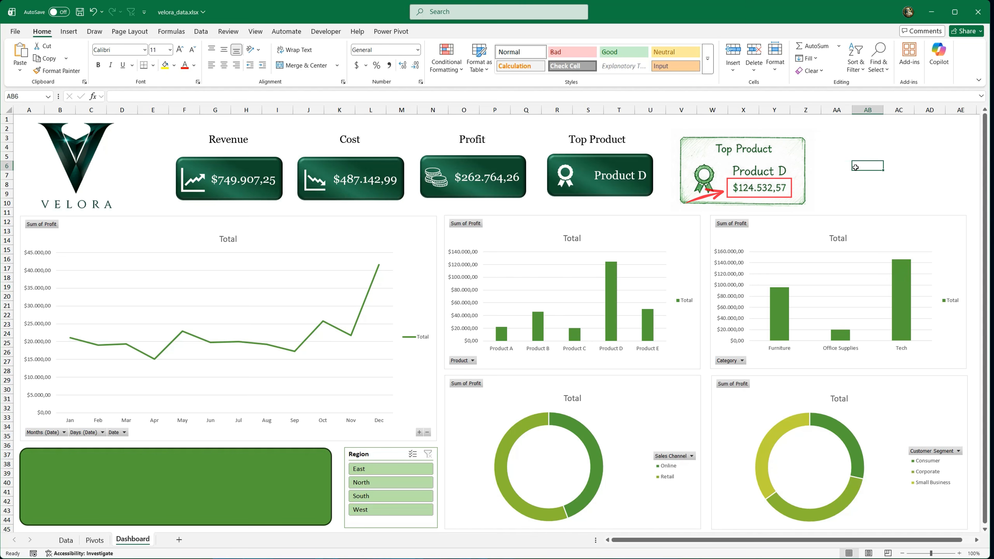
Step: Draw a text box about 0.2" by 1.19" beneath Product D on the Top Product card and link it to =Pivots!B11
left_click(68, 32)
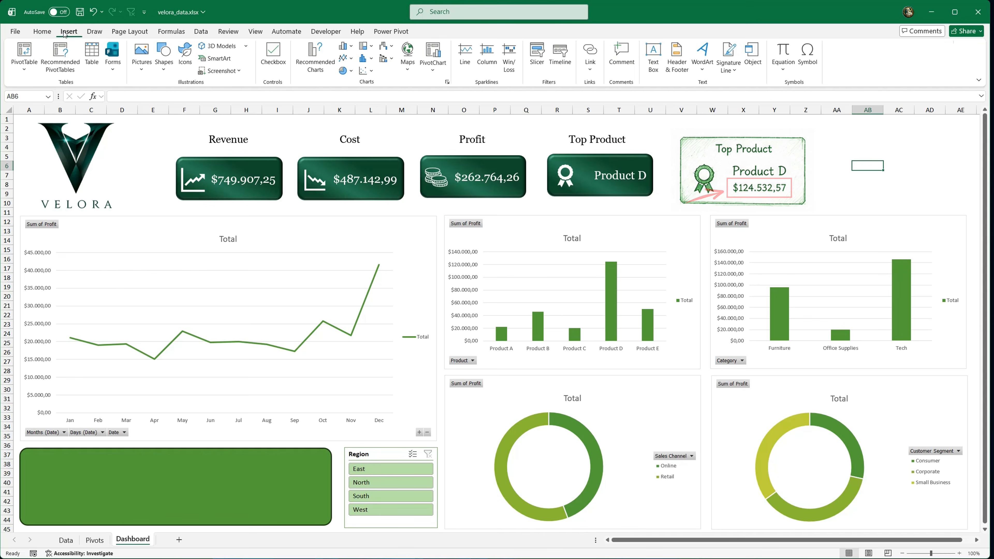
left_click(653, 58)
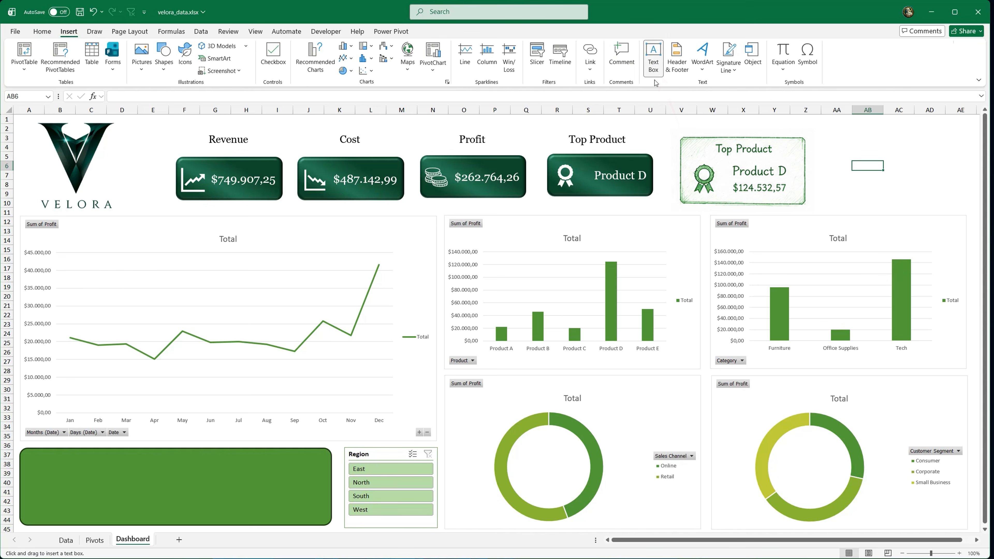
left_click_drag(637, 191, 647, 192)
left_click(144, 100)
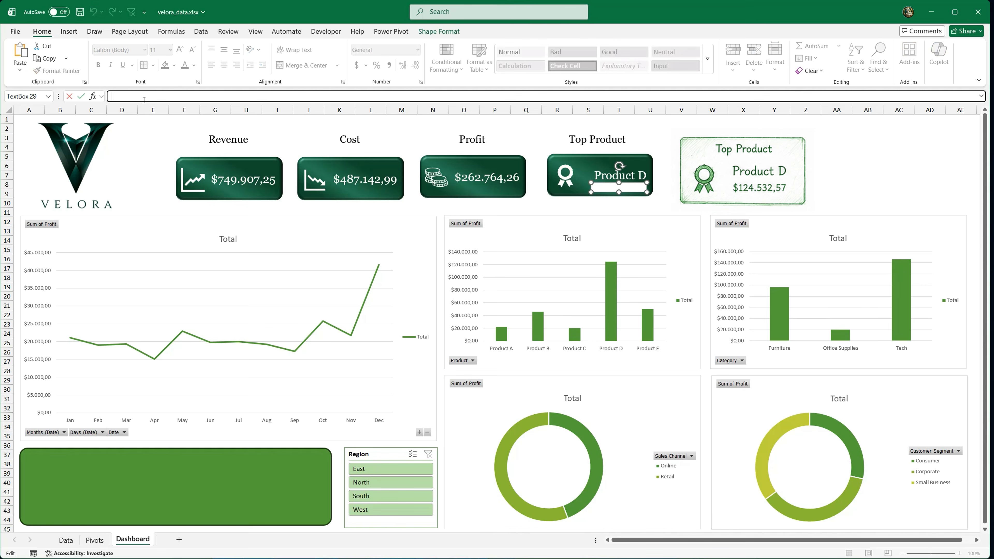
left_click(94, 540)
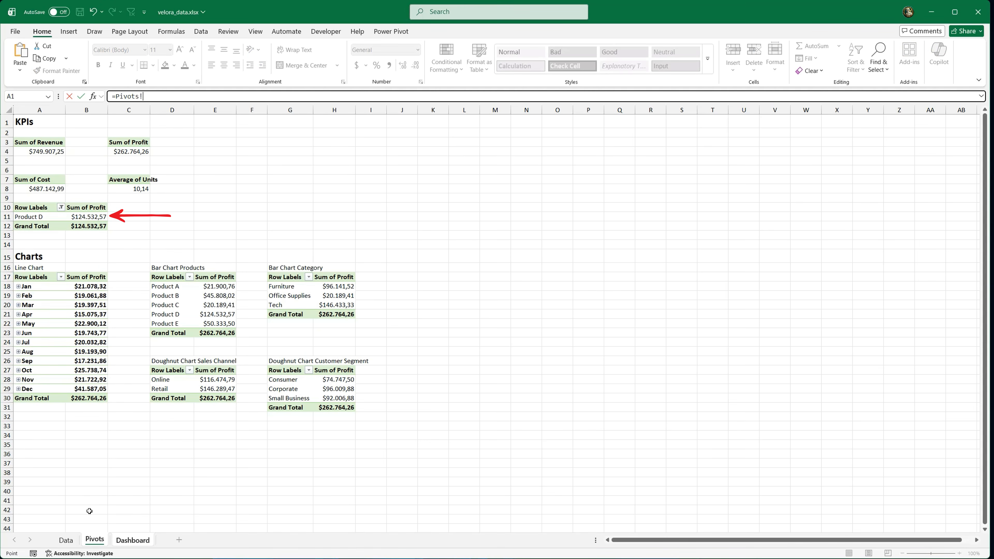
left_click(95, 217)
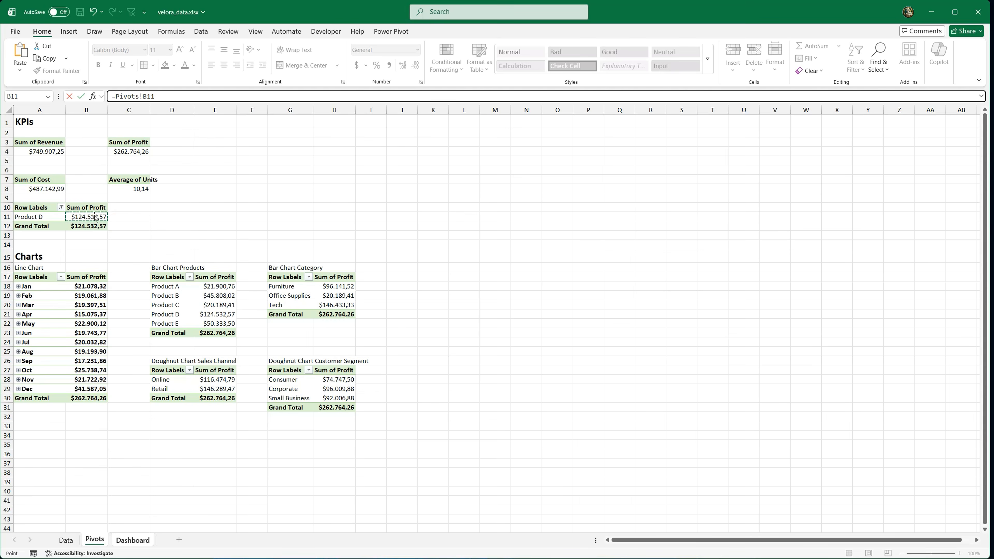
key("Return")
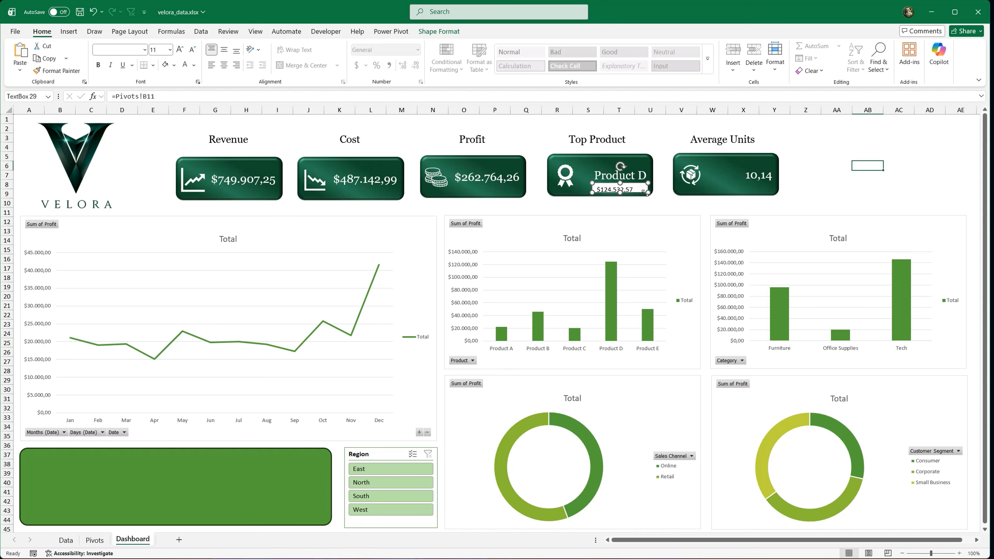
Step: Set the linked profit text box on the Top Product card to No Outline and No Fill
left_click(438, 32)
left_click(405, 59)
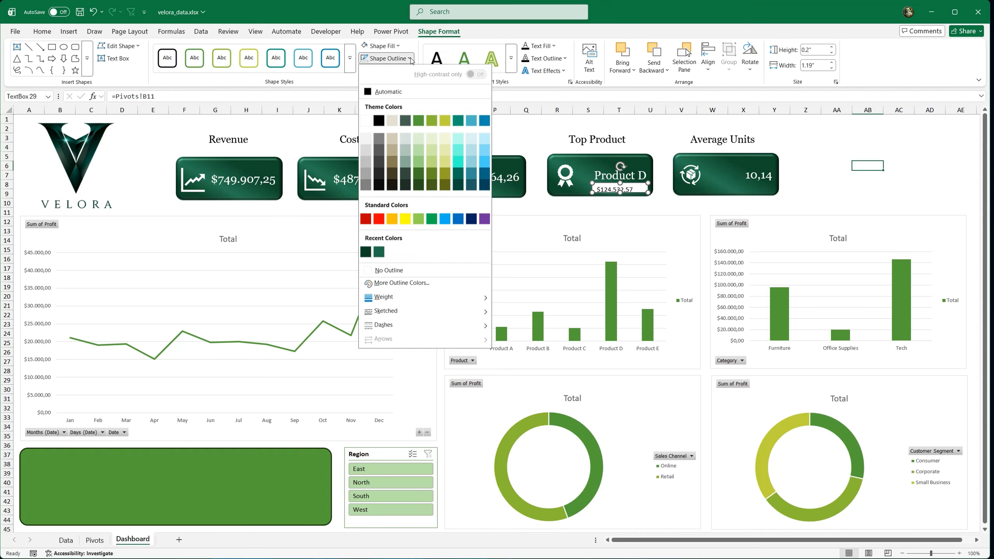
left_click(409, 272)
left_click(398, 45)
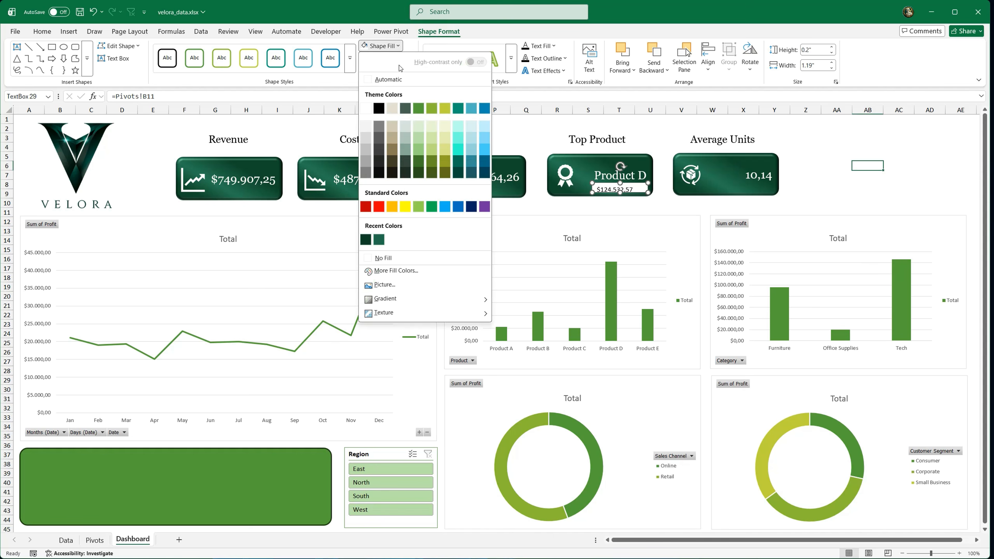
left_click(383, 258)
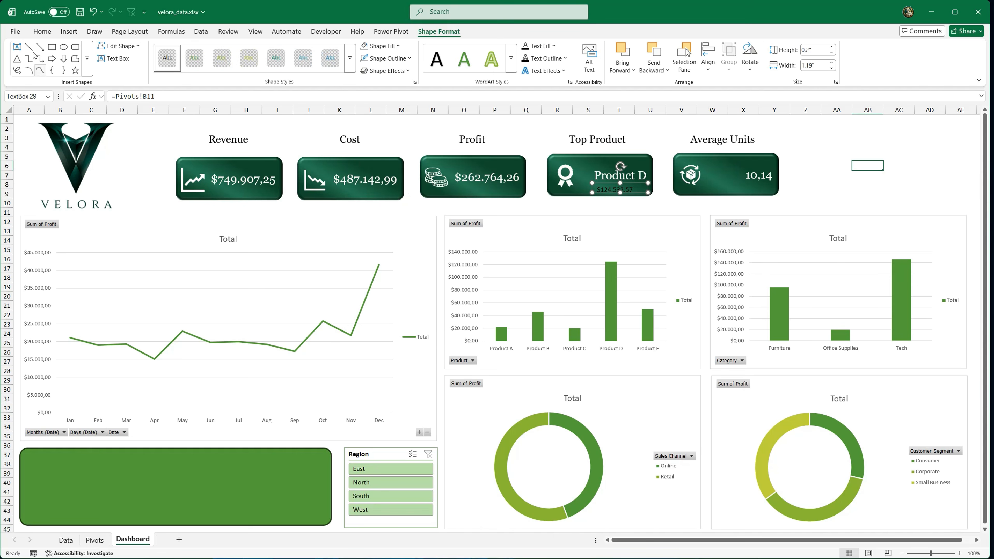
Step: Format the Top Product profit text in white Georgia and nudge its text box within the card
left_click(42, 31)
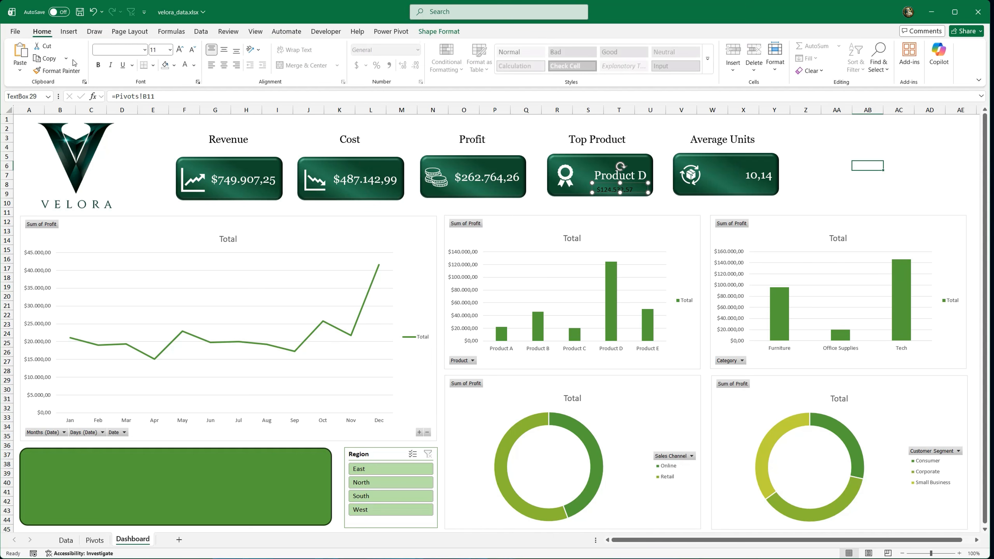
left_click(145, 49)
left_click(134, 81)
left_click_drag(591, 182, 607, 192)
left_click(869, 139)
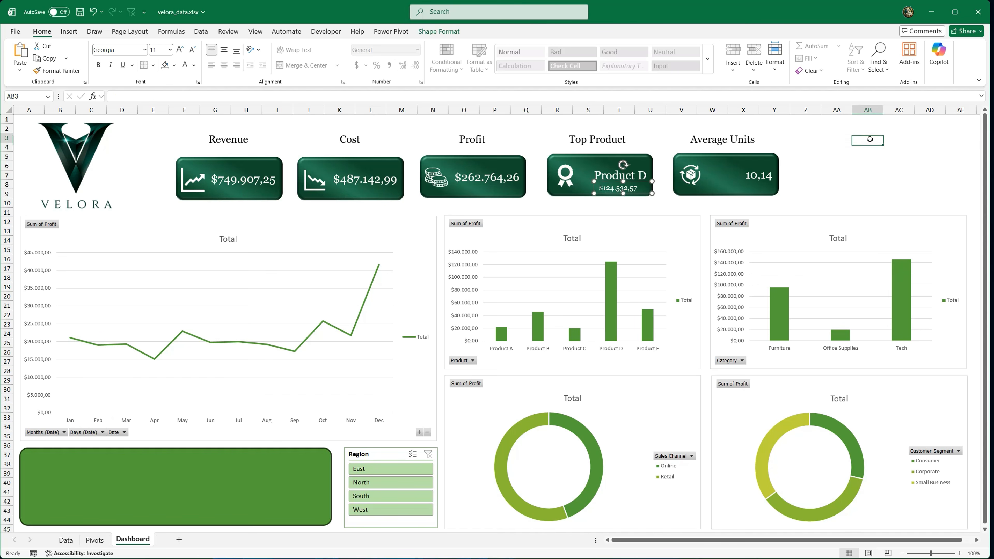
Step: Top-align the Product D text in its card and centre the repositioned profit text box's content horizontally and vertically
left_click(616, 163)
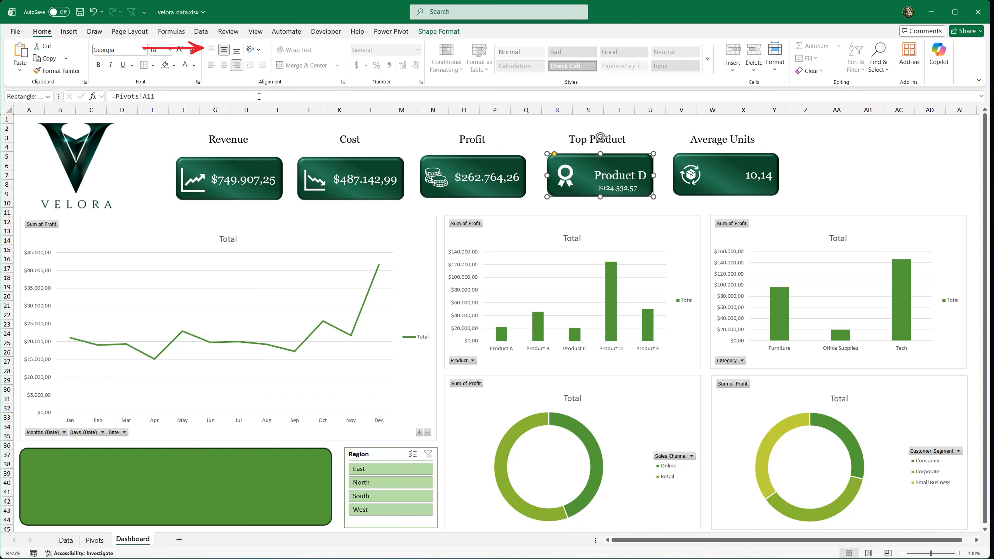
left_click(213, 51)
left_click(610, 189)
mouse_move(594, 182)
left_mouse_down()
mouse_move(587, 176)
mouse_move(613, 191)
mouse_move(605, 190)
left_mouse_up()
left_click(224, 66)
left_click(224, 50)
left_click(895, 158)
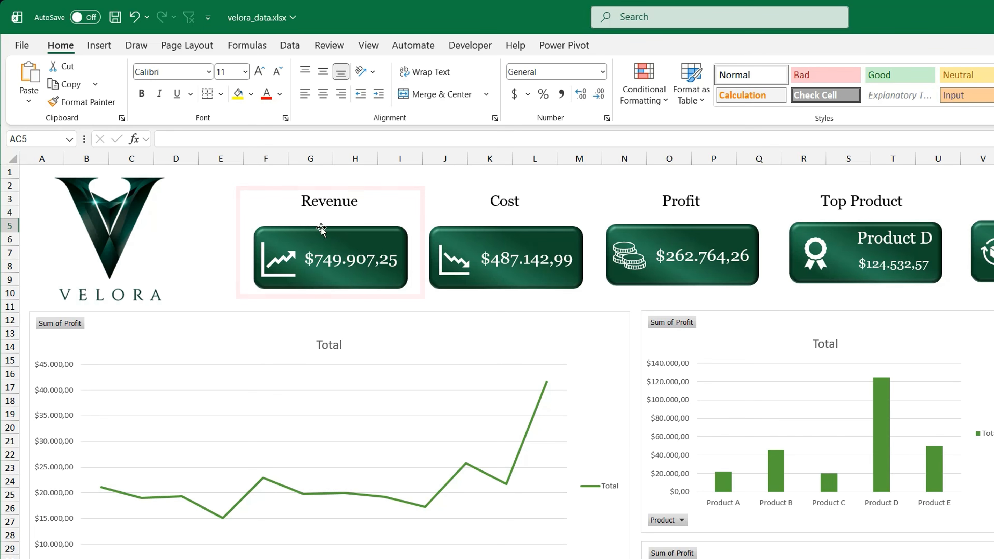
Step: Group the green Revenue card, its chart icon and the Revenue label into one object
left_click(311, 280)
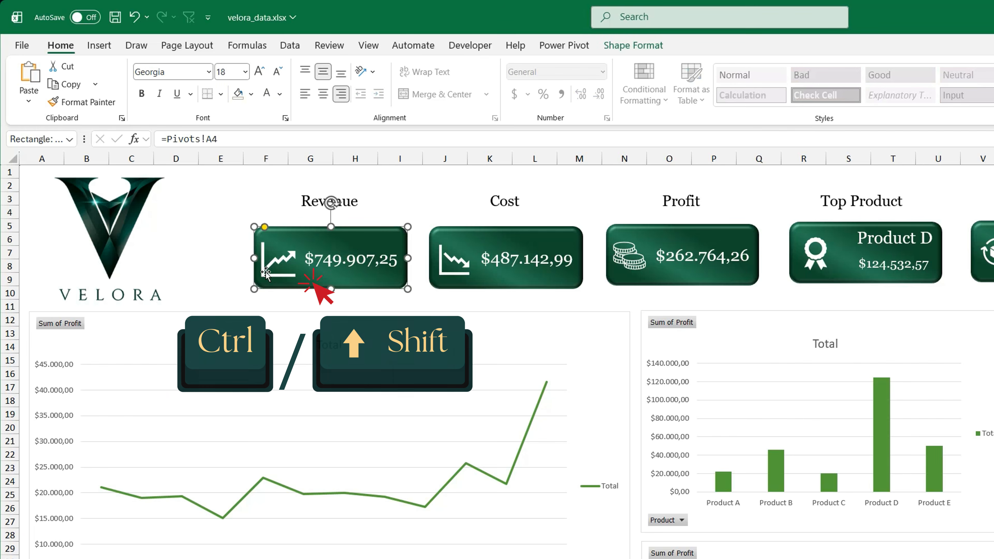
left_click(265, 276, "ctrl")
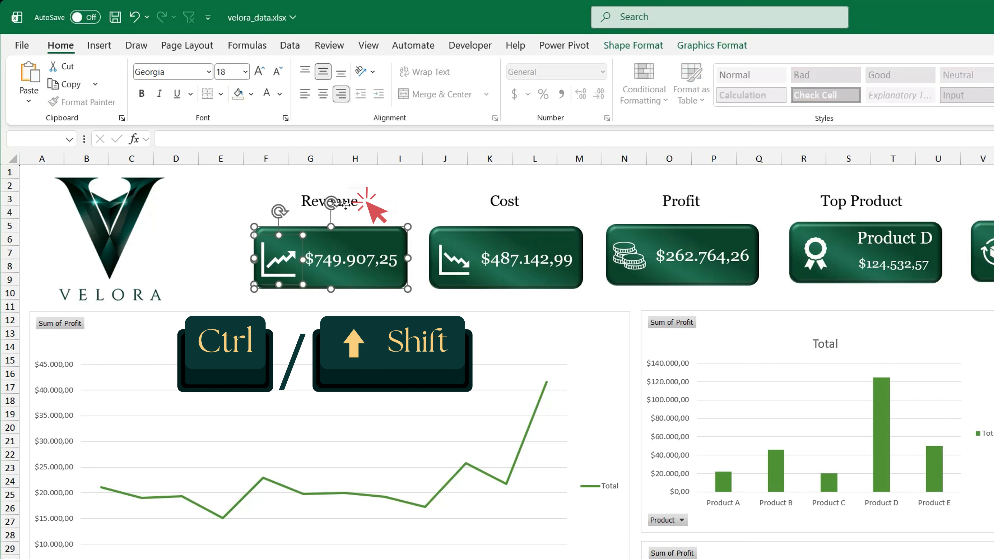
left_click(374, 206, "ctrl")
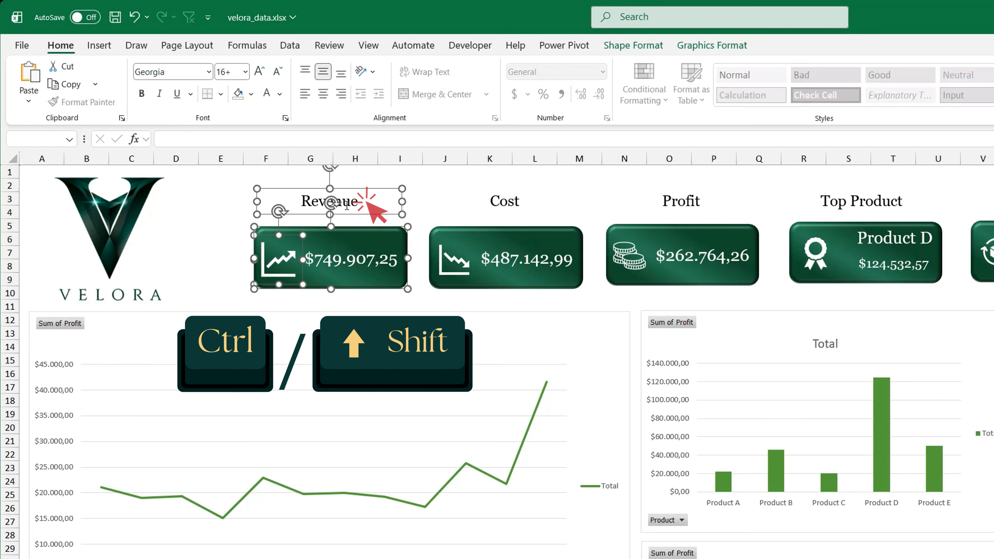
right_click(346, 239)
mouse_move(433, 355)
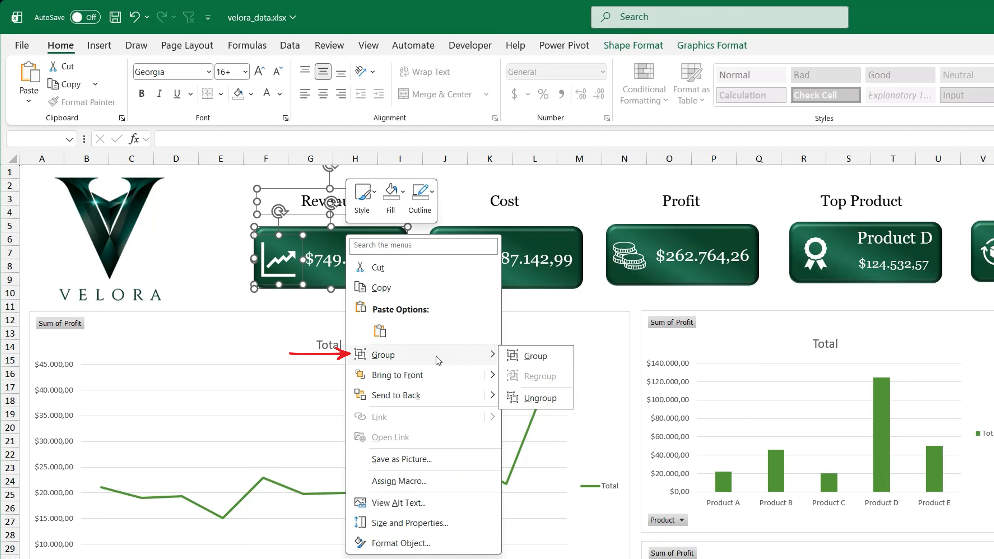
left_click(538, 356)
Step: Group the Cost card with its icon and label, and do the same for the Profit card
left_click(496, 235)
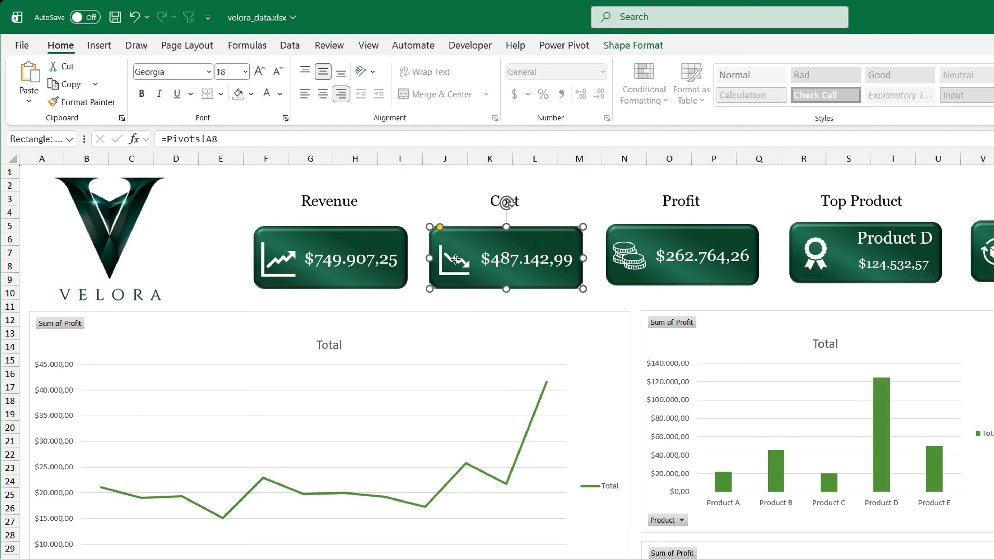
left_click(455, 259, "shift")
left_click(499, 203, "shift")
right_click(494, 231)
mouse_move(601, 355)
left_click(684, 355)
left_click(681, 201)
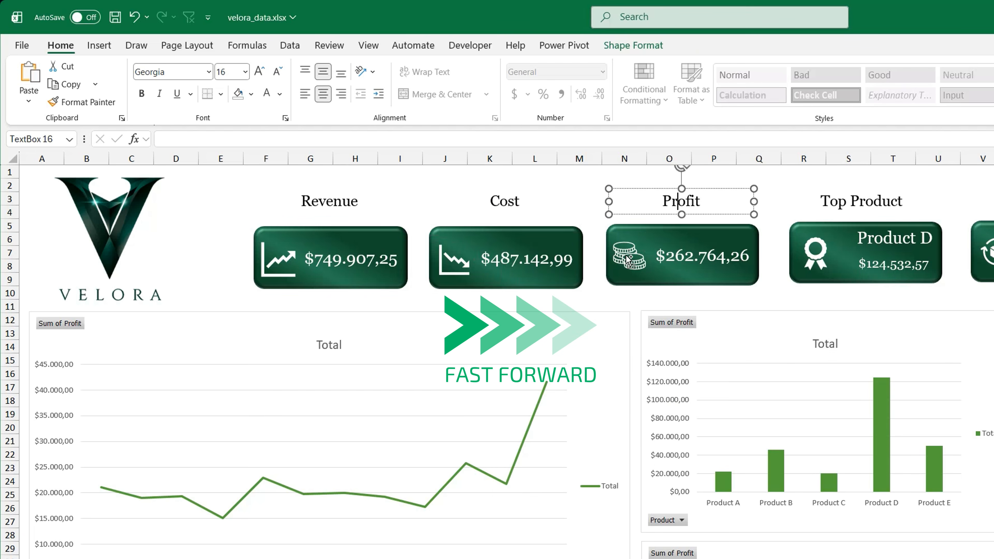
left_click(627, 259, "shift")
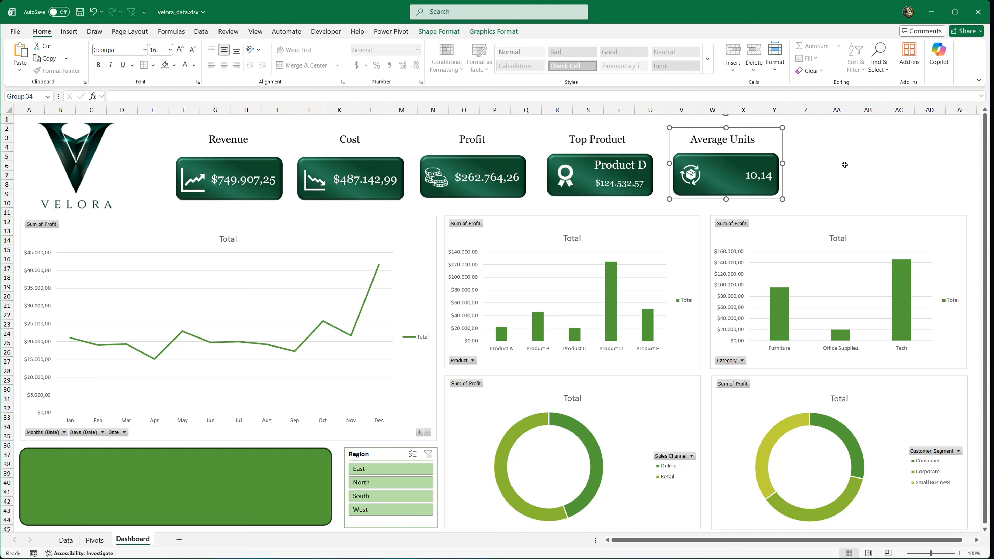
Step: Spread the Cost, Profit, Top Product and Average Units groups along the header row above the charts
left_click(836, 165)
left_click_drag(746, 161, 851, 161)
left_click(624, 169)
left_click_drag(625, 170, 688, 169)
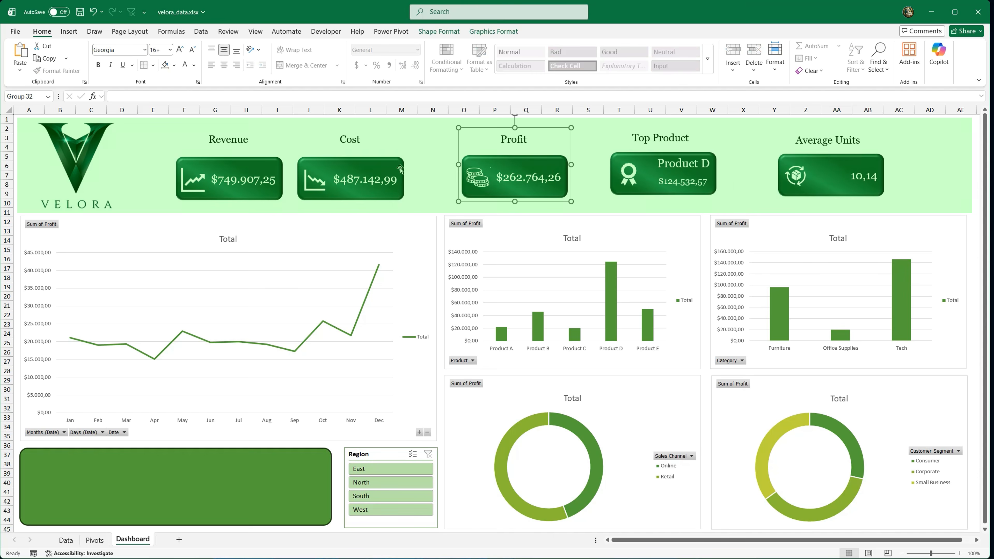
left_click_drag(383, 168, 395, 168)
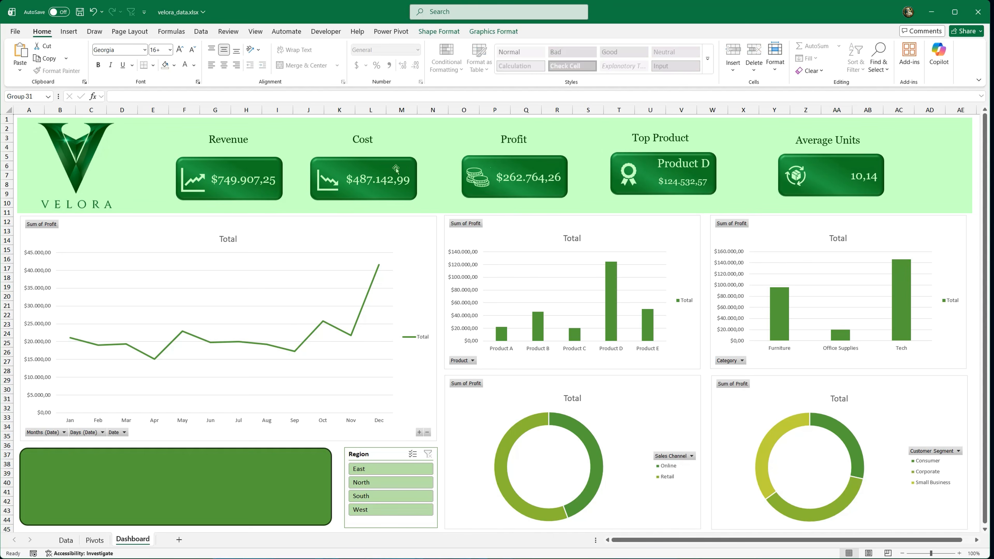
Step: Distribute the Velora logo and all five KPI card groups horizontally across the header row
left_click(89, 162)
left_click(238, 168, "ctrl")
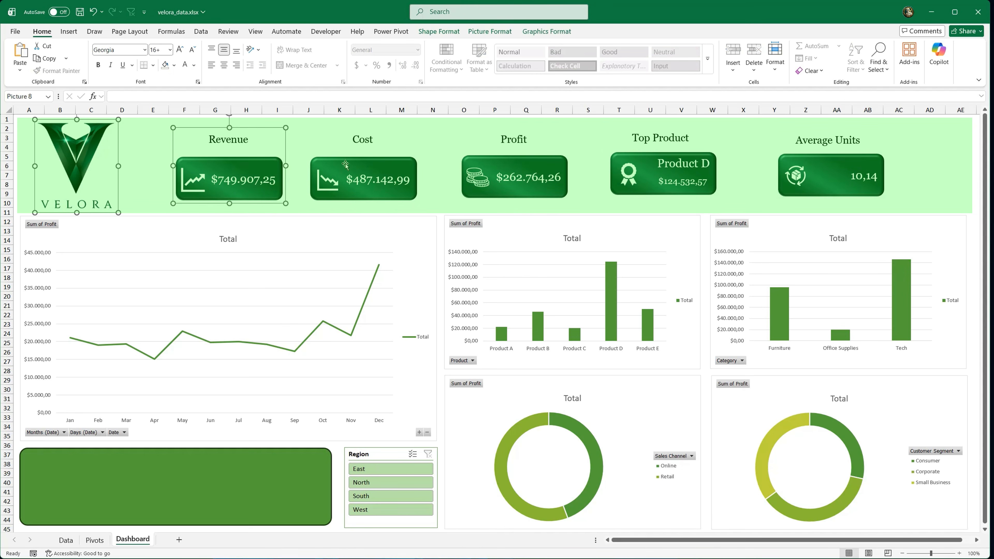
left_click(344, 166, "ctrl")
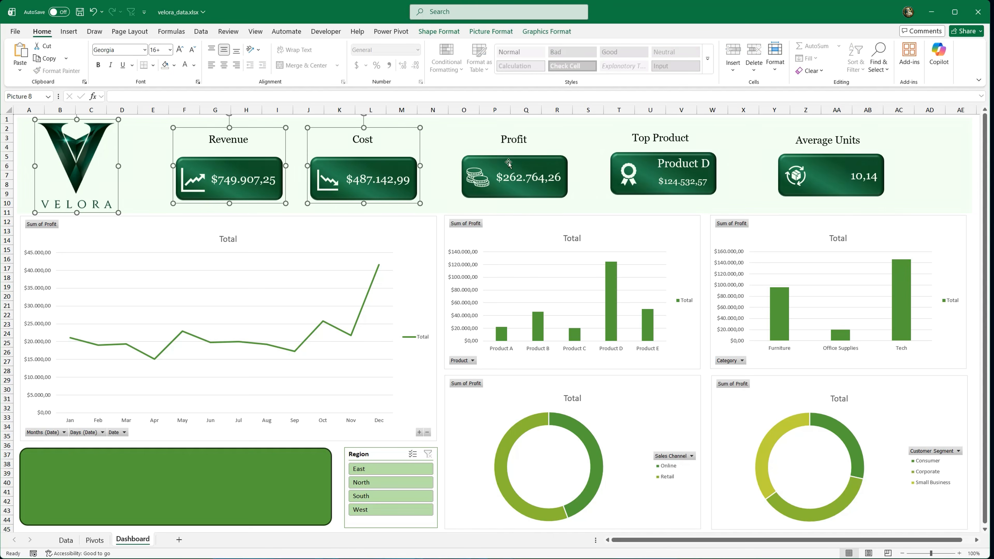
left_click(510, 164, "ctrl")
left_click(646, 164, "ctrl")
left_click(787, 165, "ctrl")
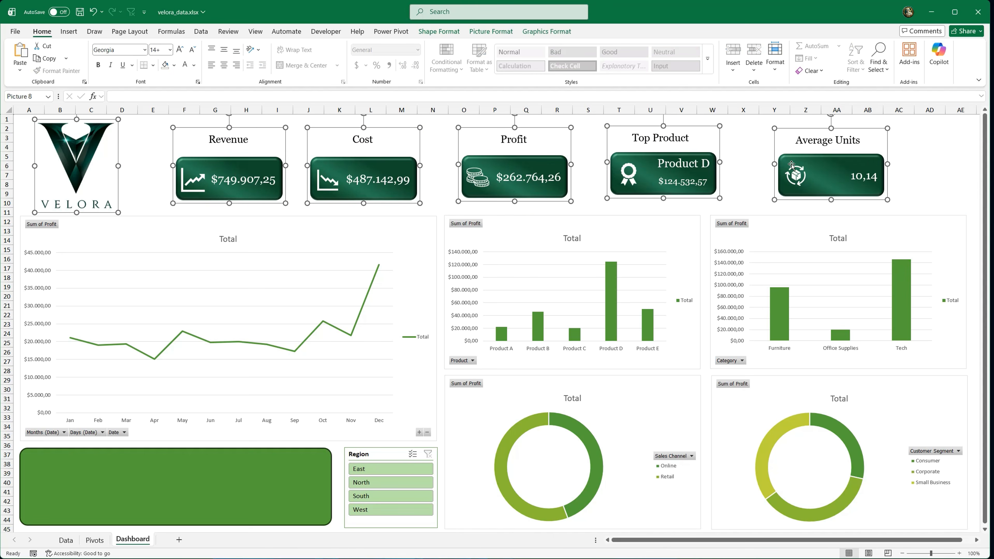
left_click(540, 35)
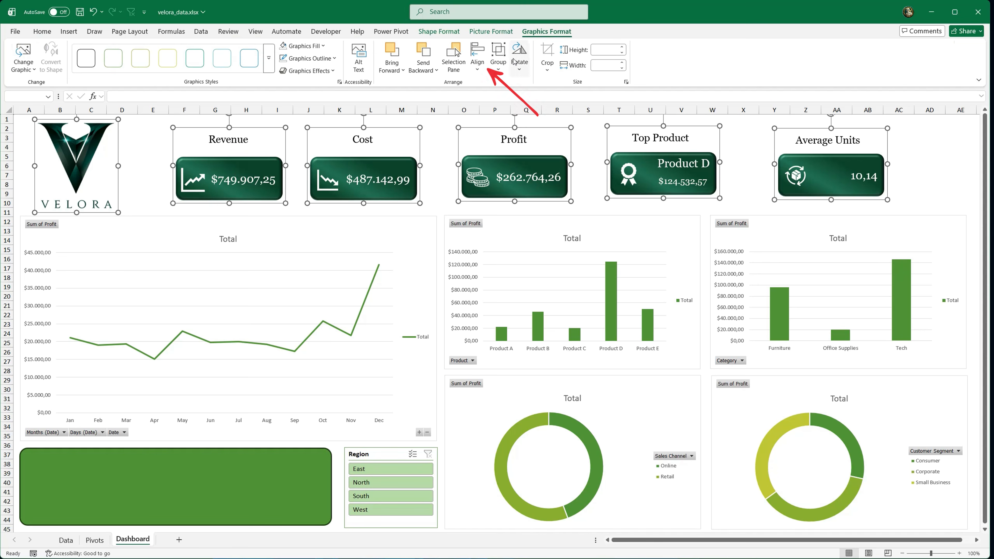
left_click(485, 71)
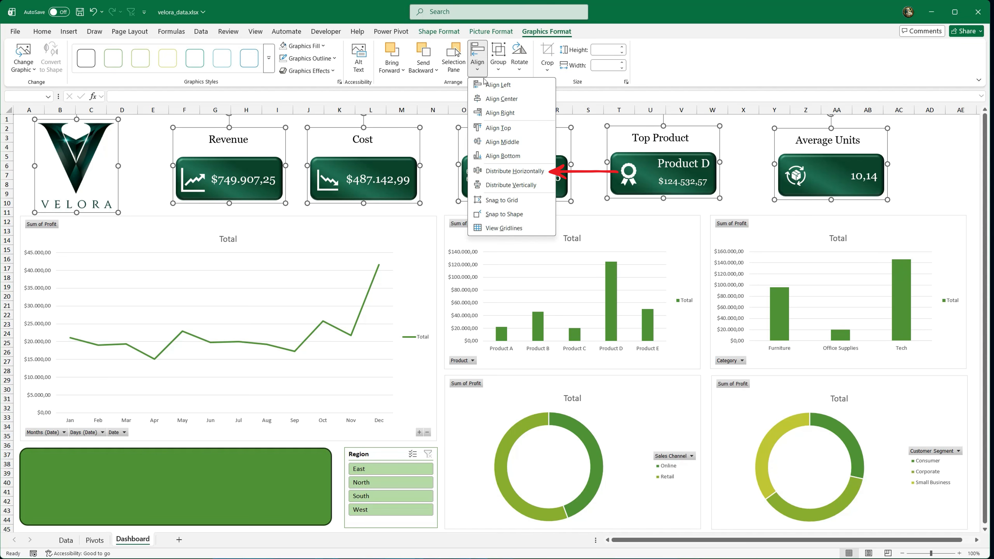
left_click(517, 170)
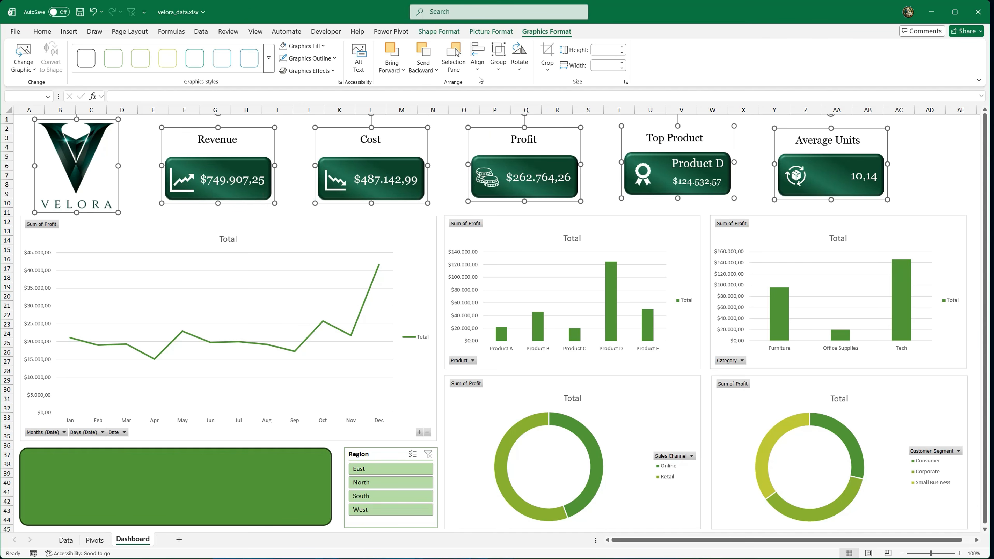
Step: Align the logo and the five KPI card groups by their middles and shift them slightly to the right together
left_click(477, 59)
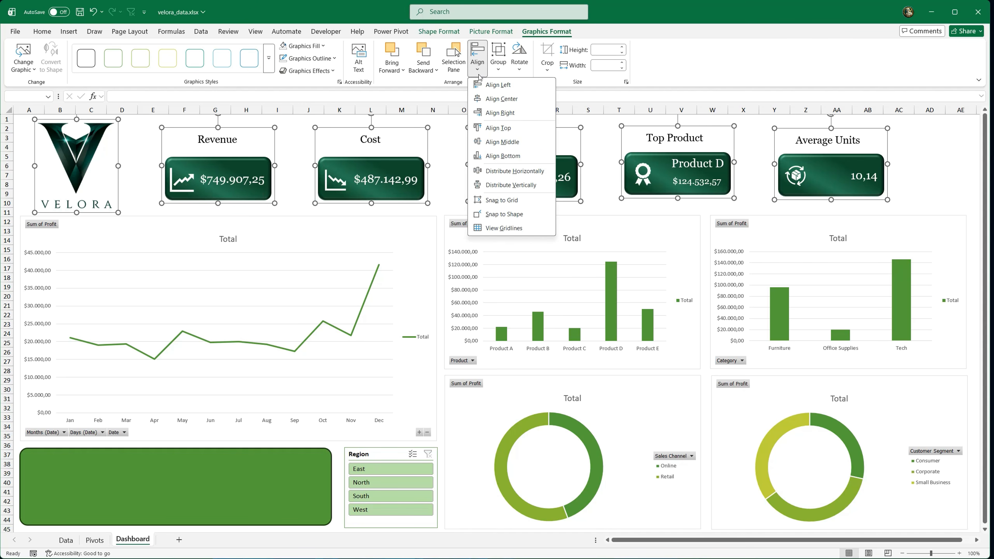
left_click(497, 141)
left_click_drag(509, 163, 515, 162)
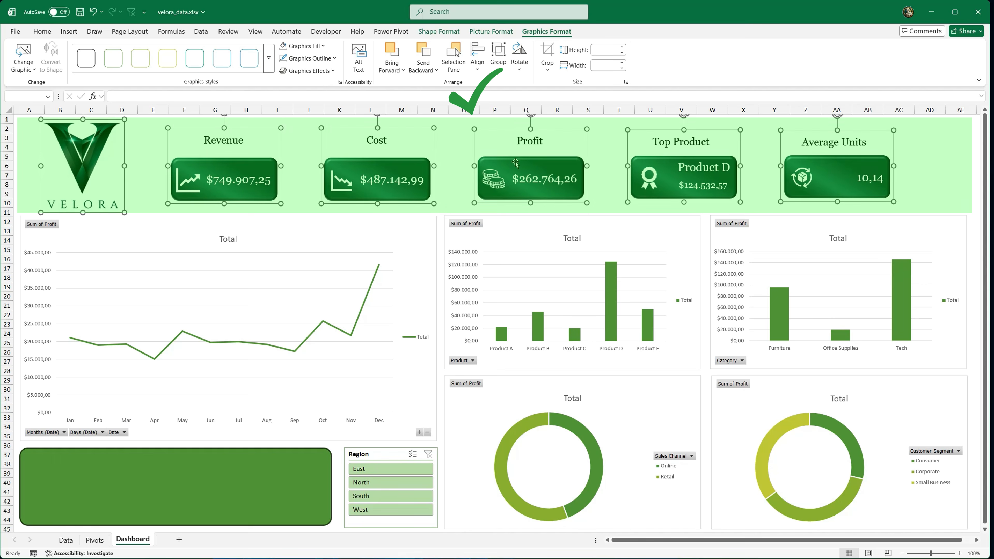
left_click(23, 119)
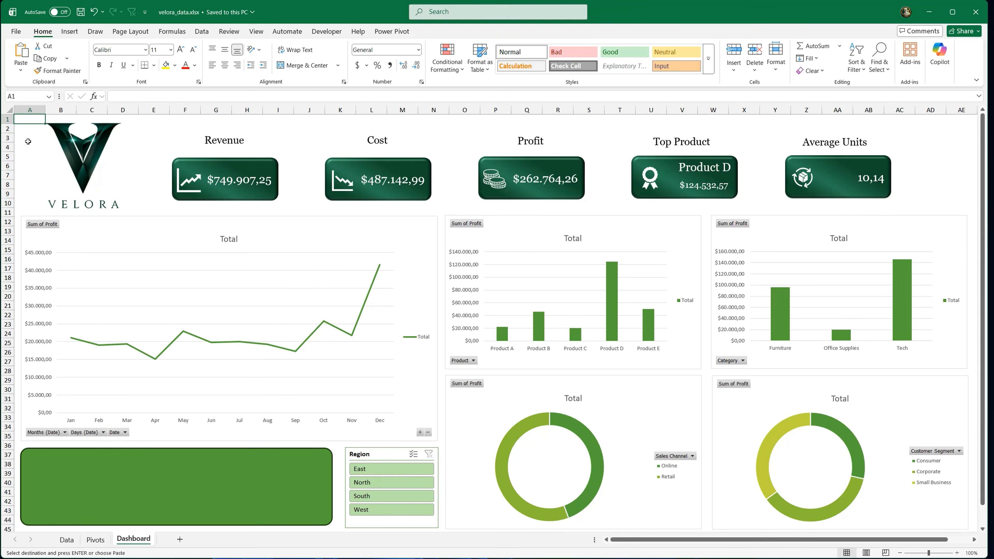
Step: Change the line chart's title to "Profit over Time" and move it slightly up within the chart
left_click(117, 237)
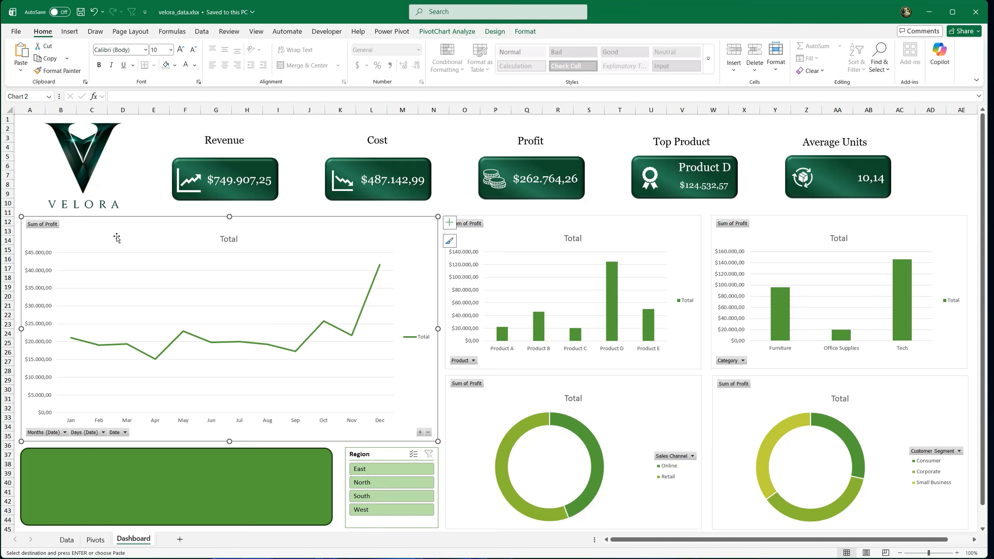
double_click(223, 240)
type("Profit over Time")
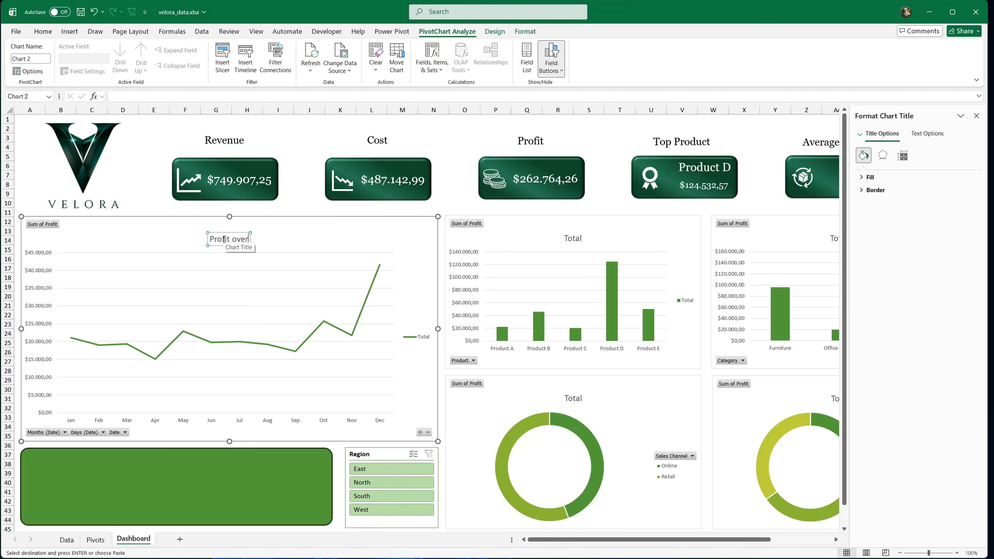
left_click(180, 234)
left_click_drag(218, 243, 217, 232)
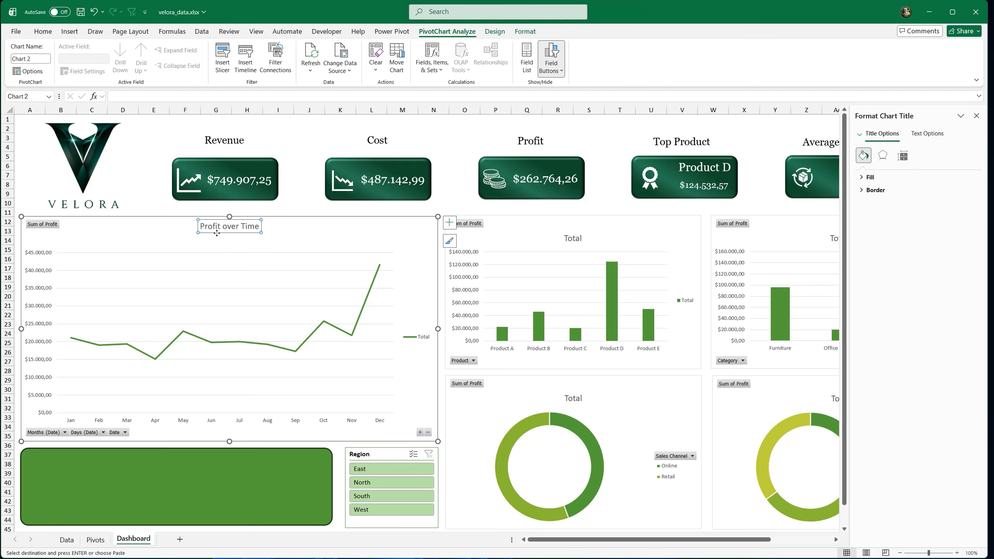
Step: Delete the Profit over Time chart's legend and apply the dark green gradient fill to its chart area
left_click(423, 337)
key("Delete")
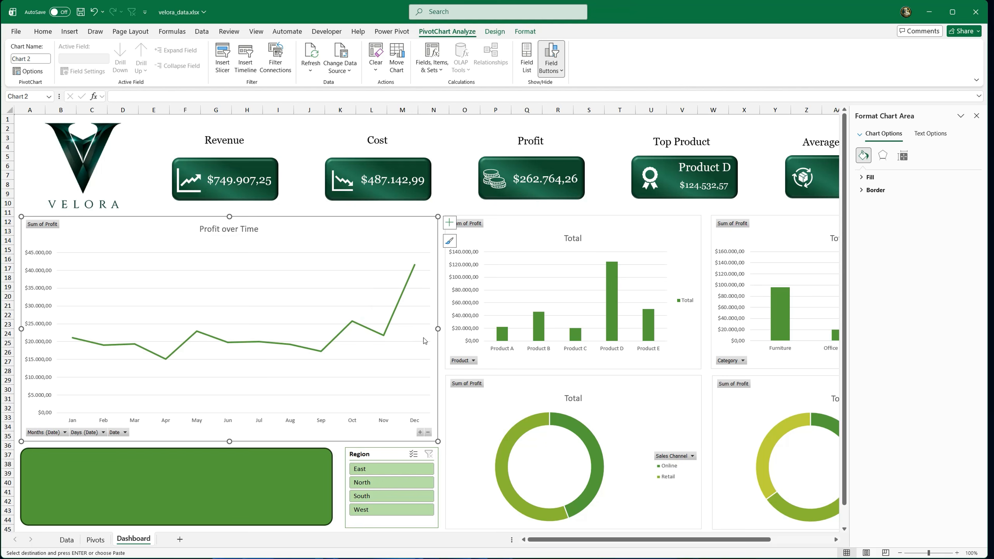
left_click(859, 178)
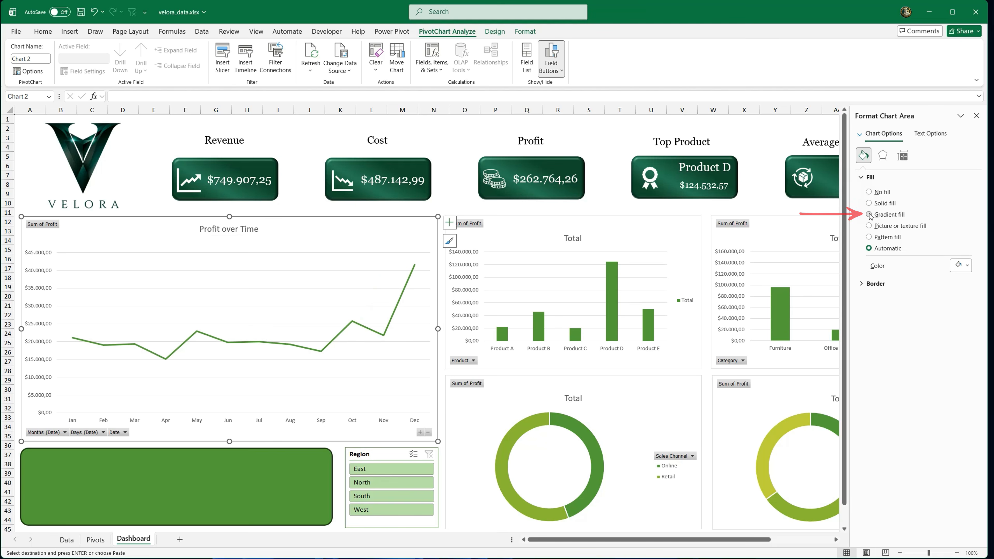
left_click(868, 215)
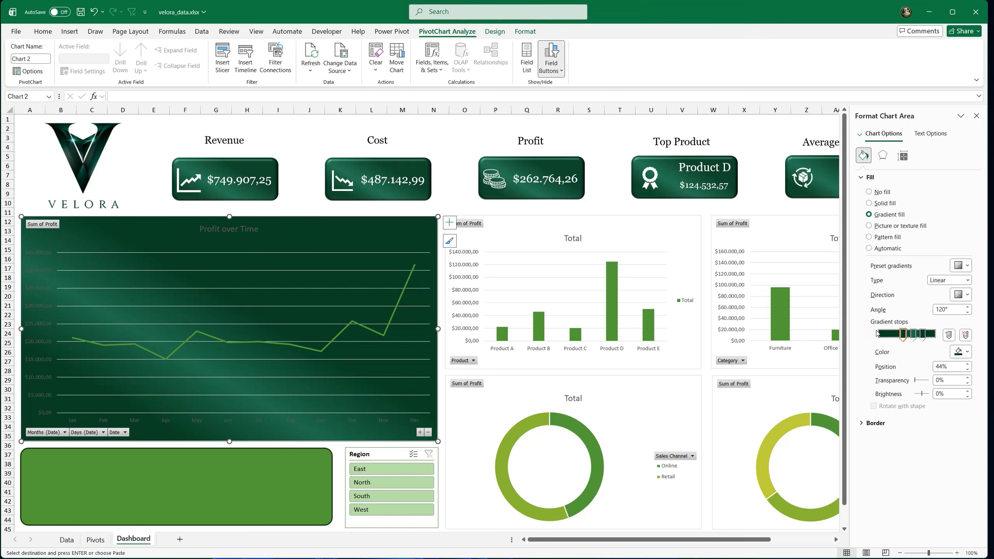
Step: Give the Profit over Time chart area a solid border in the darkest recently used green
left_click(870, 423)
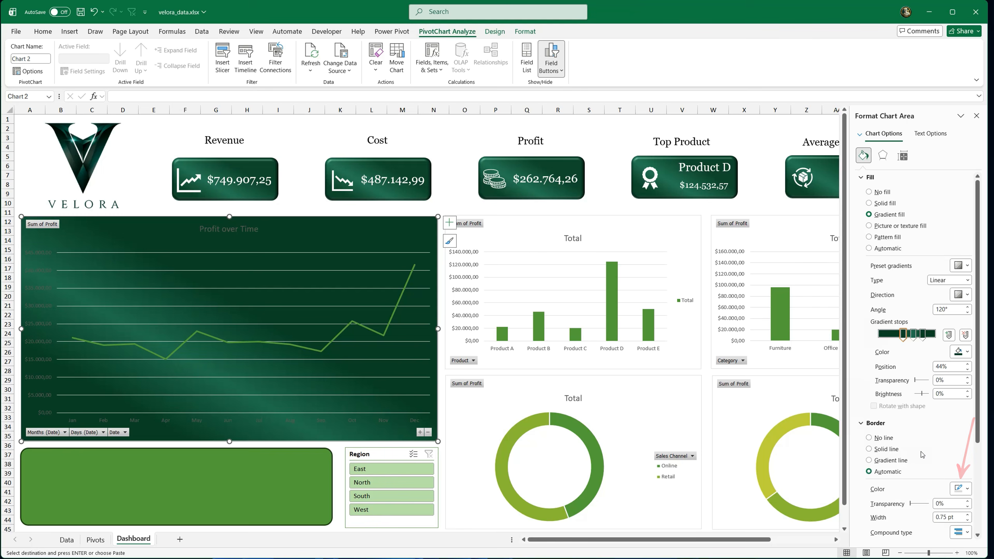
left_click(967, 489)
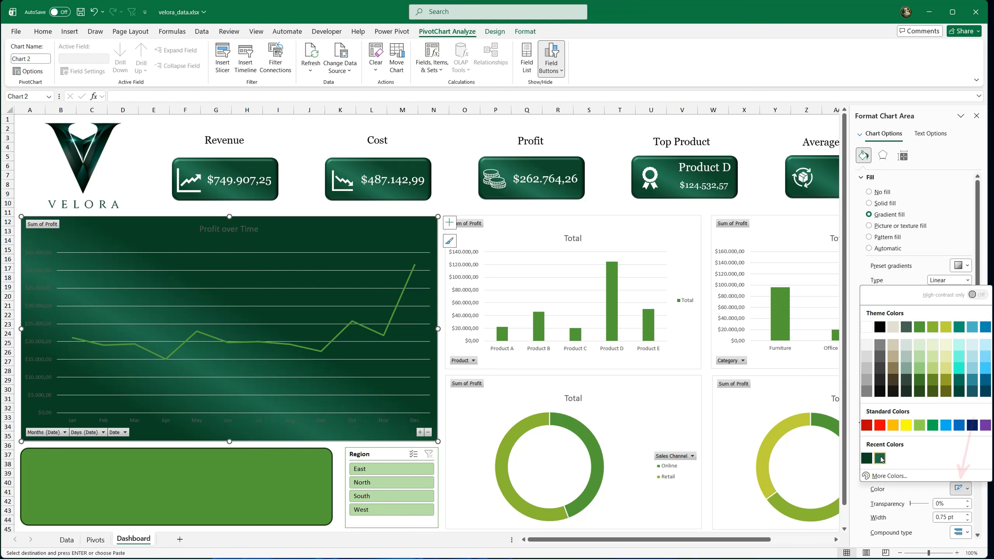
left_click(868, 459)
scroll(900, 450, "down", 3)
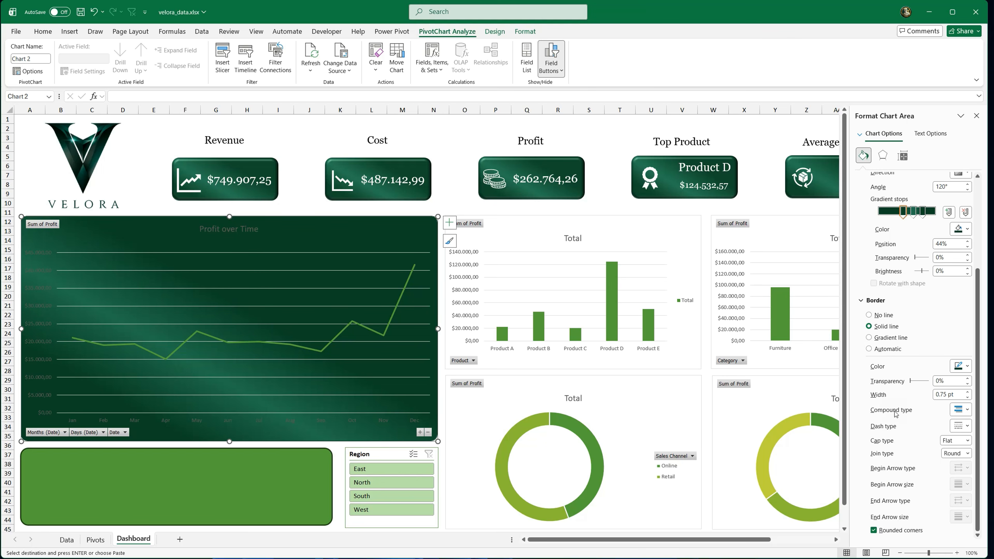
Step: Format the Profit over Time chart title in white Georgia
left_click(240, 230)
left_click(43, 31)
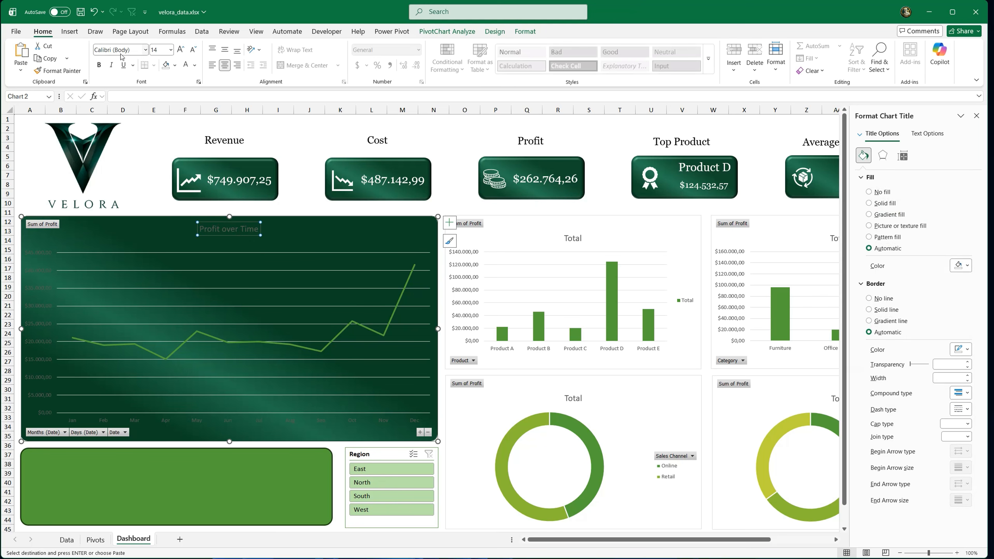
left_click(145, 50)
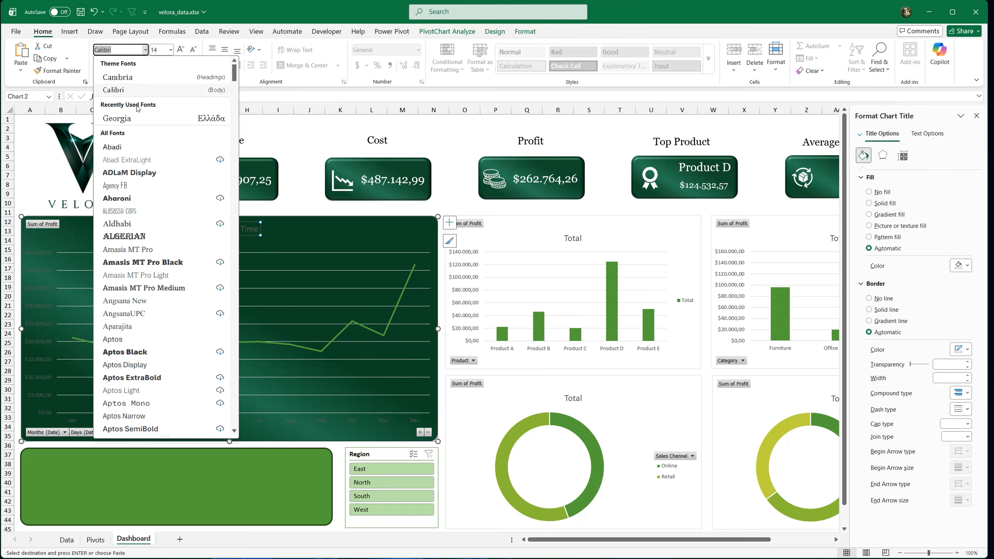
left_click(131, 119)
left_click(186, 65)
Step: Make the value and month axis labels of the line chart white and set the chart title's size to 16
left_click(50, 267)
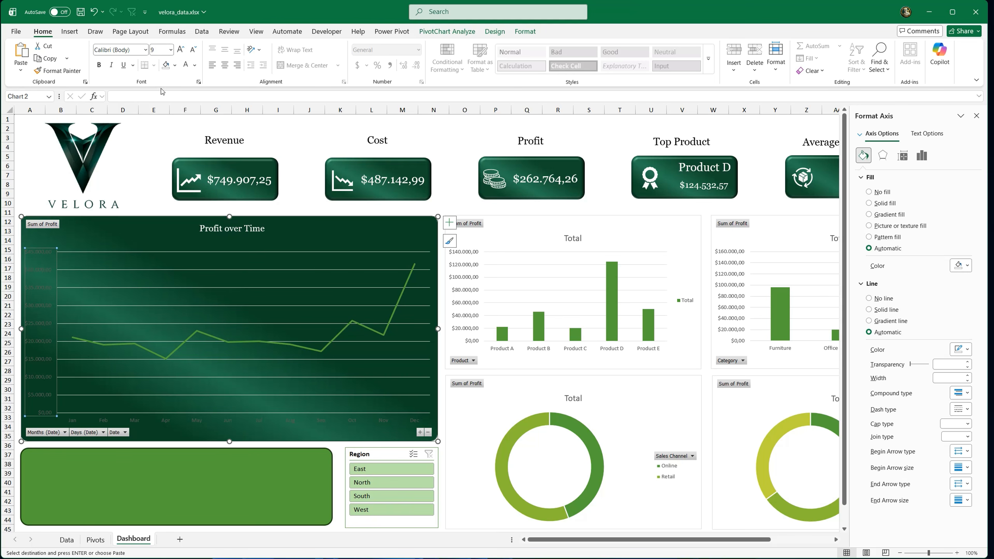
left_click(186, 64)
left_click(171, 419)
left_click(186, 65)
left_click(242, 228)
left_click(180, 49)
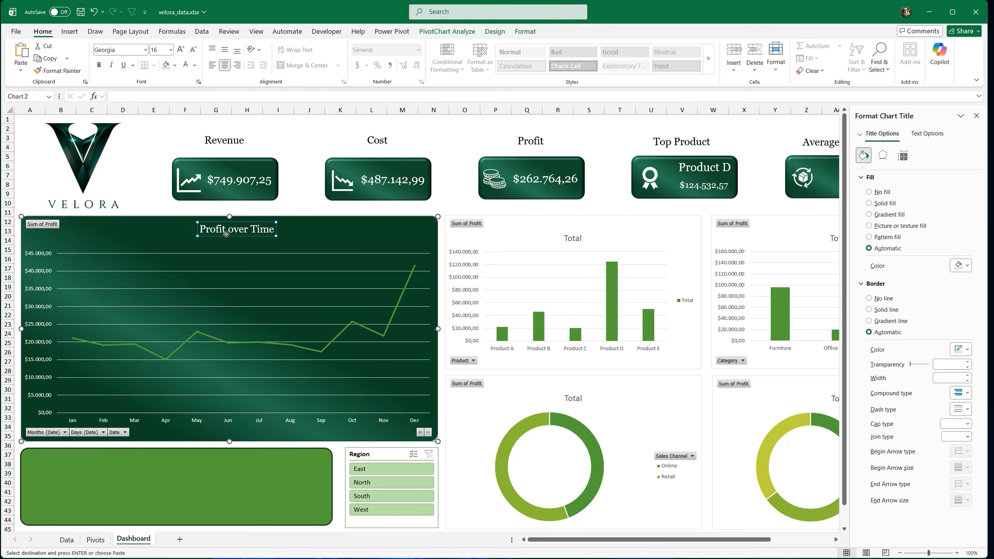
Step: Format the line chart's major gridlines as solid white lines with 79% transparency
left_click(252, 271)
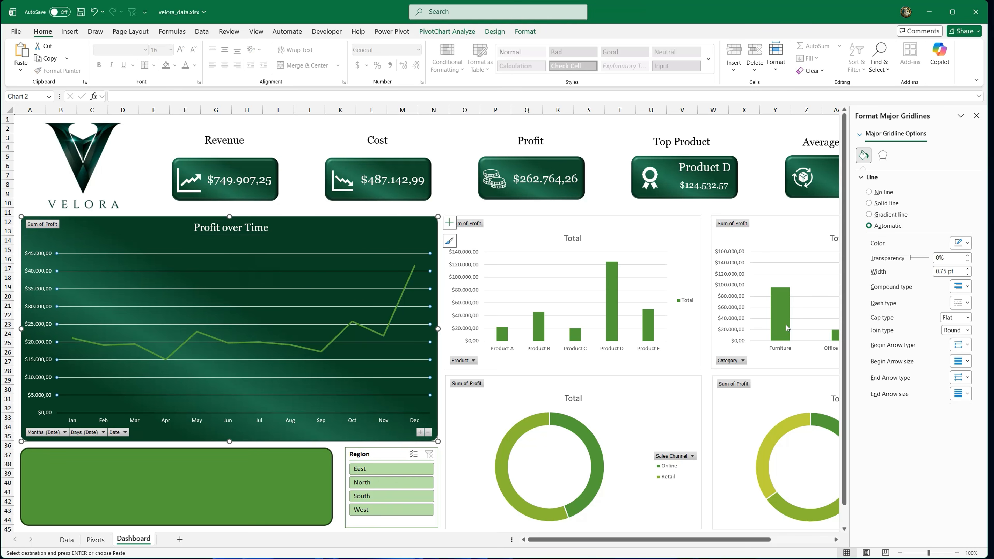
left_click_drag(911, 258, 916, 258)
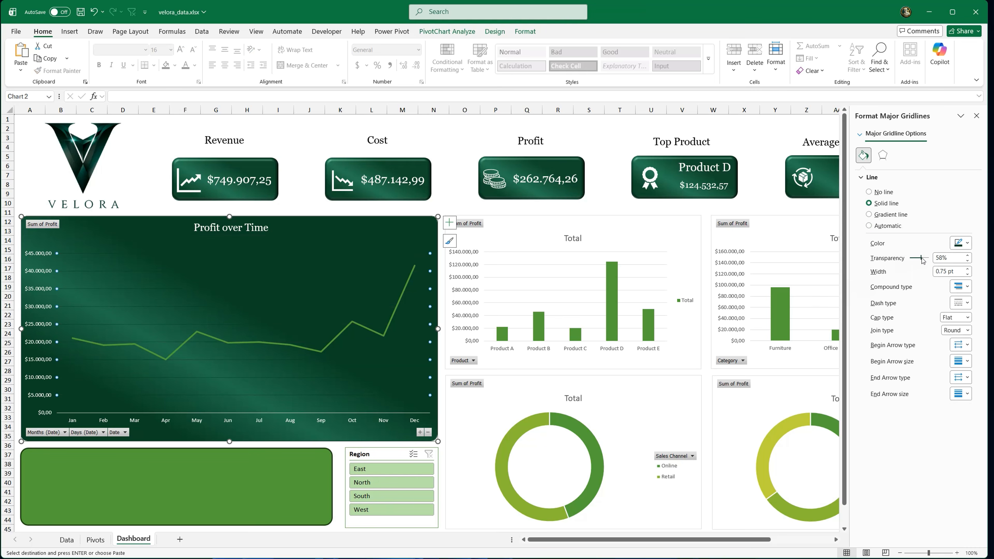
left_click(965, 242)
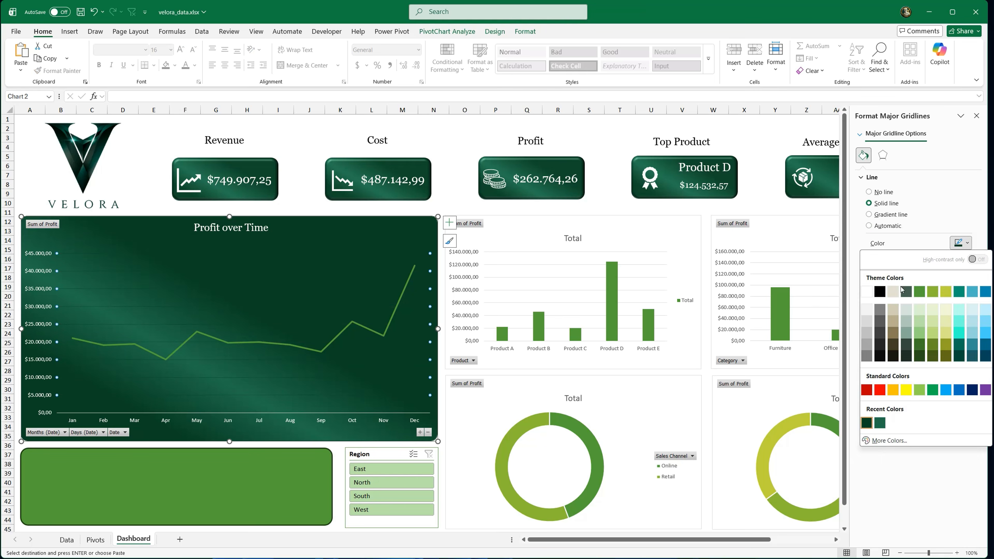
left_click(867, 291)
left_click_drag(924, 261, 928, 261)
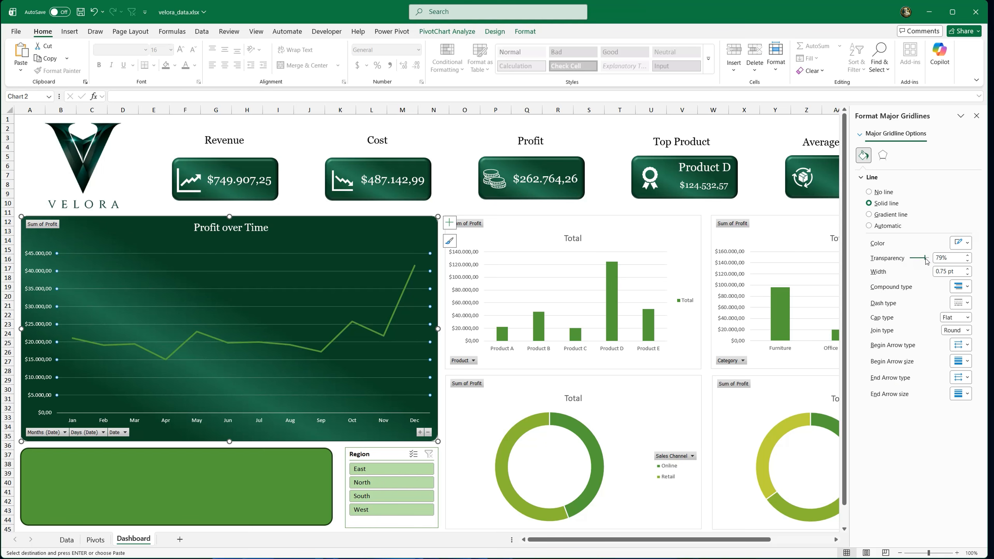
Step: Set the profit data series line in the Profit over Time chart to white
left_click(404, 299)
left_click(960, 256)
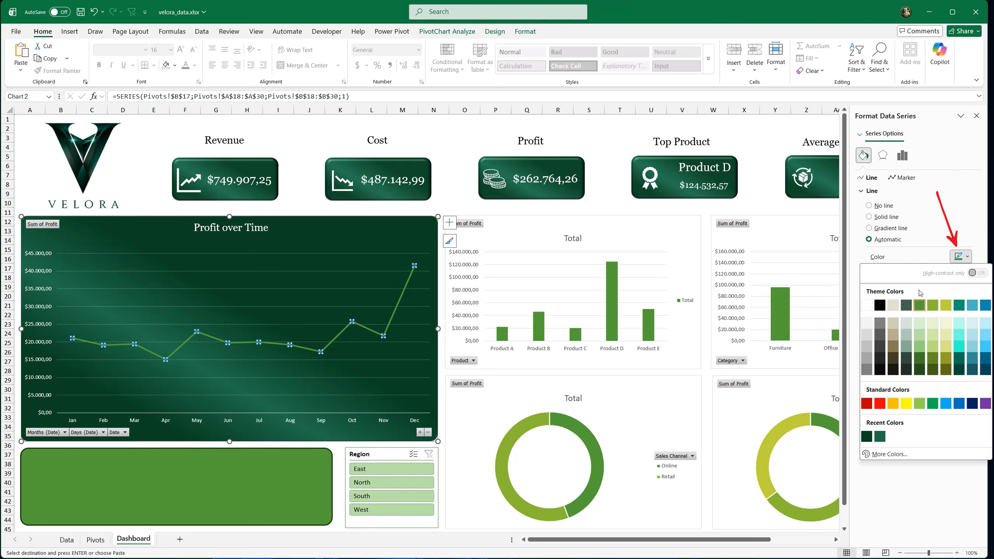
left_click(866, 304)
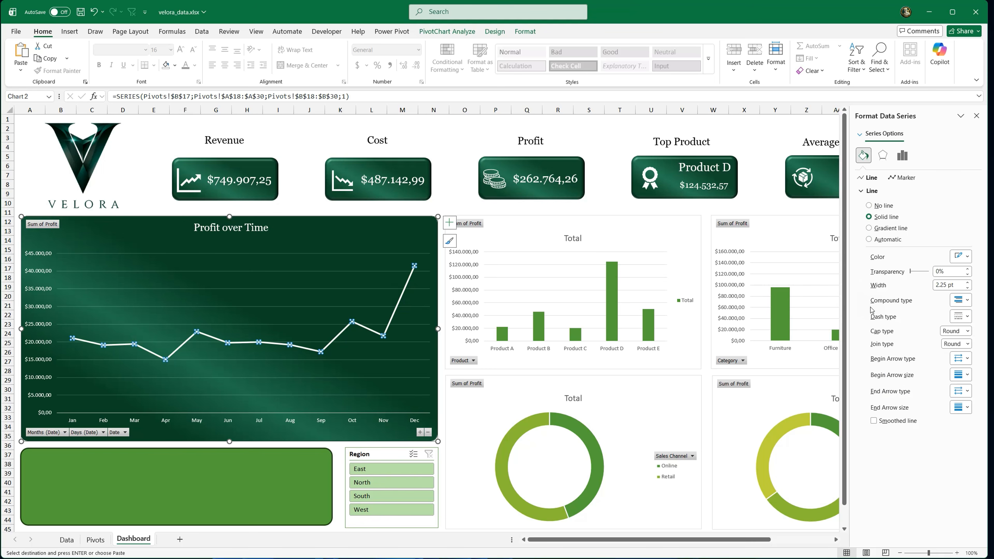
Step: Add drop lines to the Profit over Time line chart
left_click(157, 212)
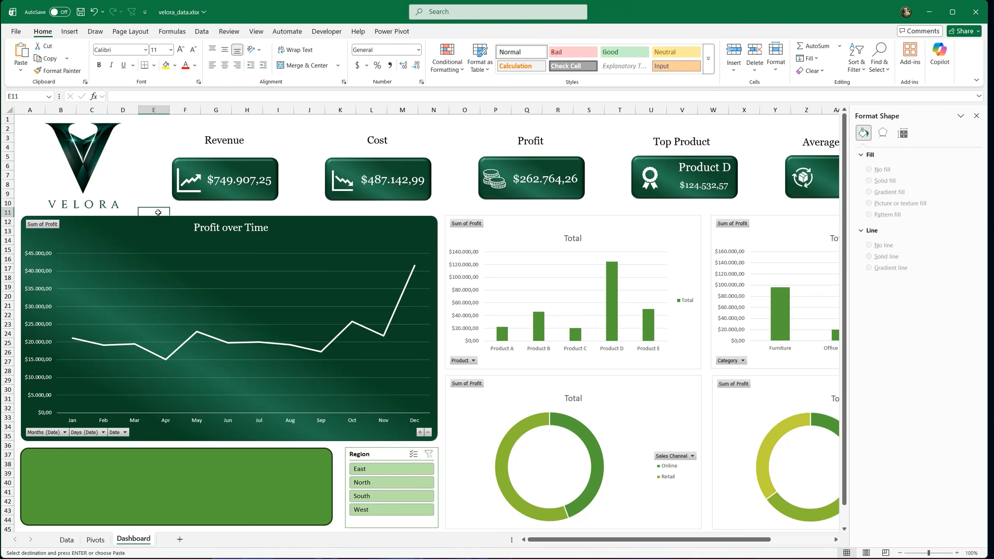
left_click(248, 343)
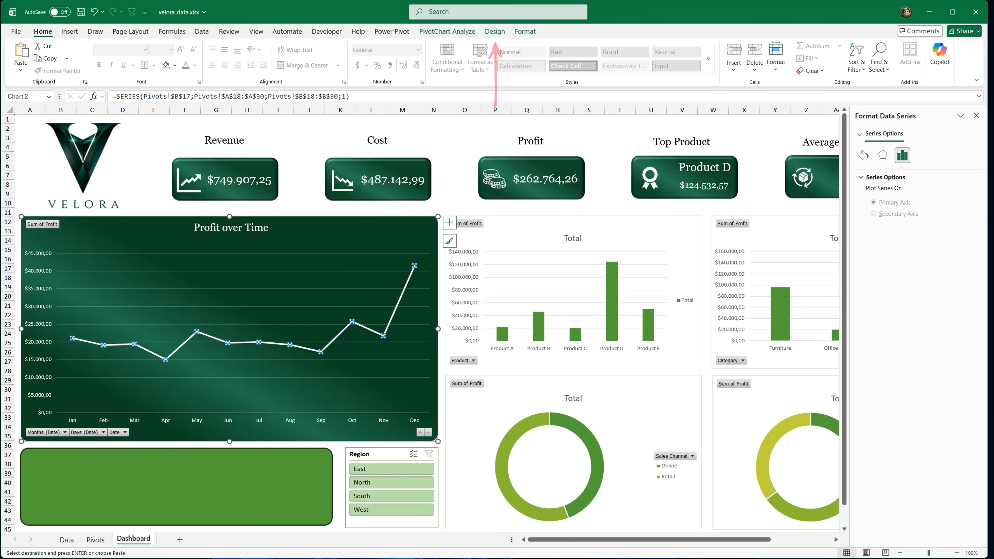
left_click(495, 32)
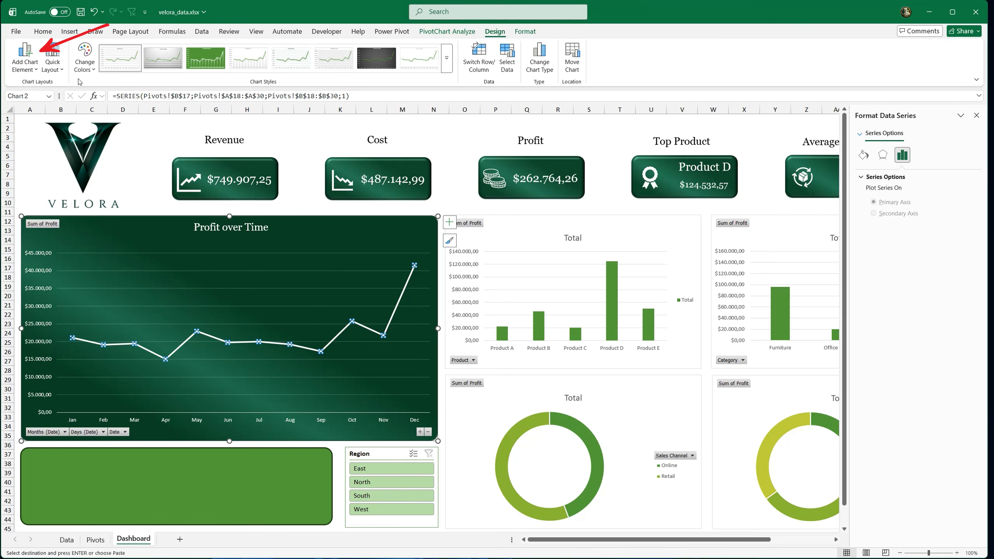
left_click(38, 71)
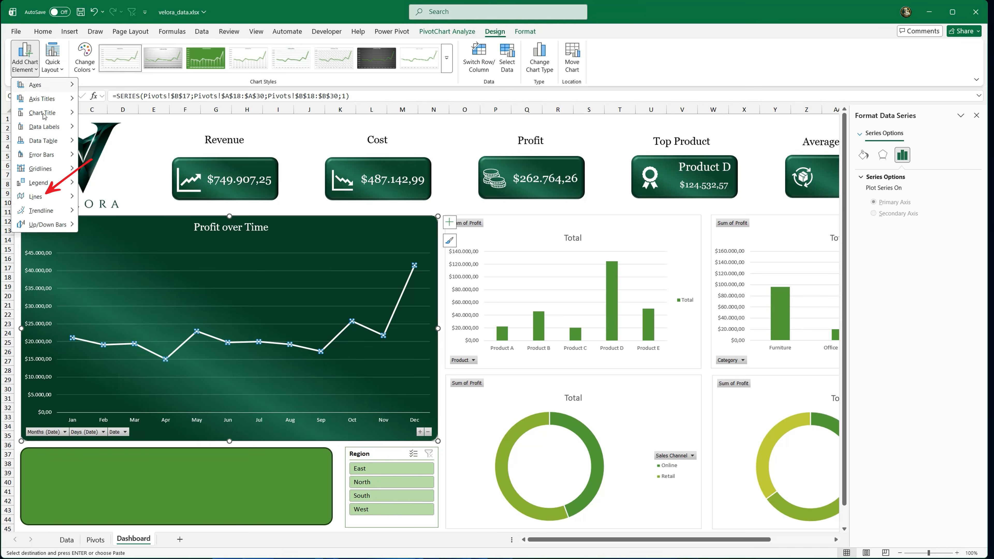
mouse_move(70, 197)
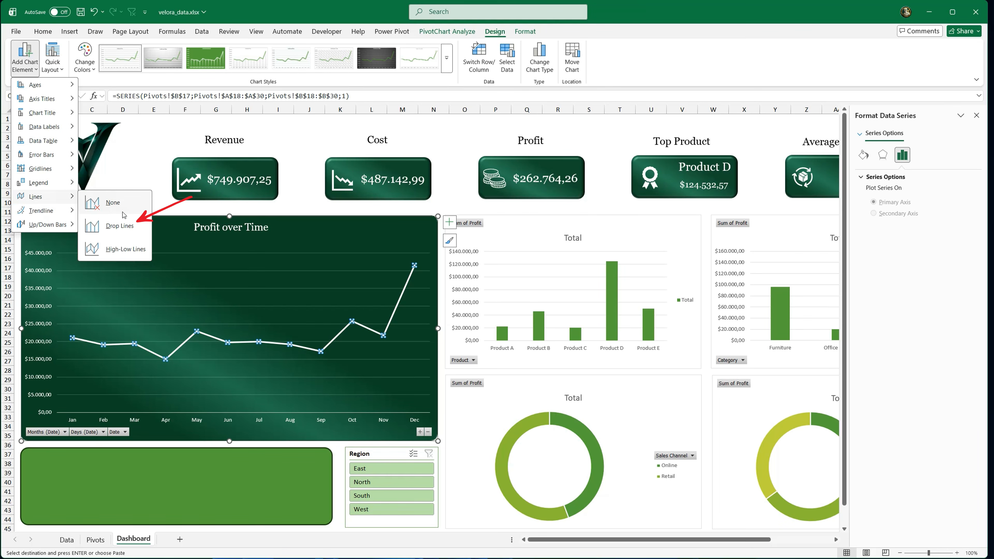
left_click(120, 226)
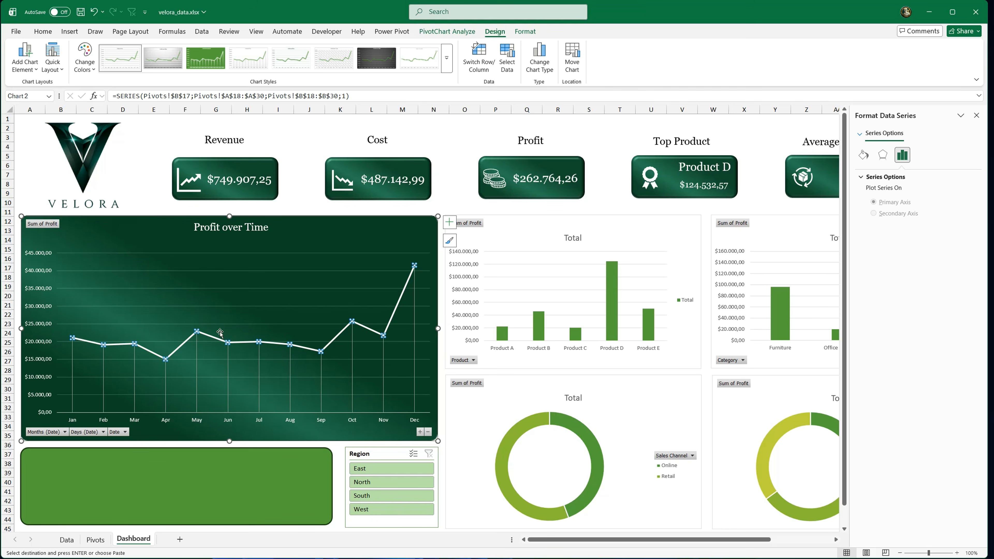
Step: Format the drop lines as a 90° linear gradient line with only two stops, both white
left_click(384, 351)
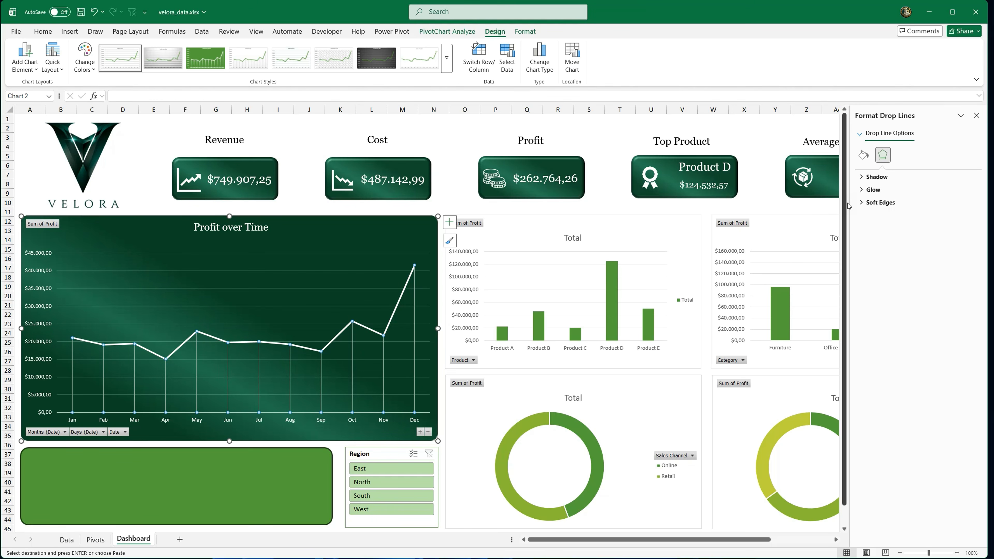
left_click(863, 155)
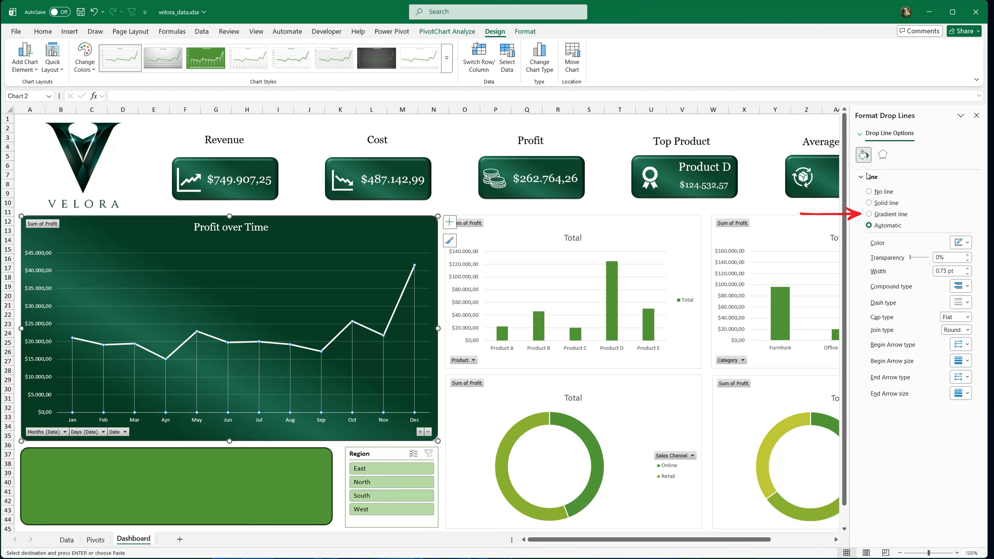
left_click(868, 213)
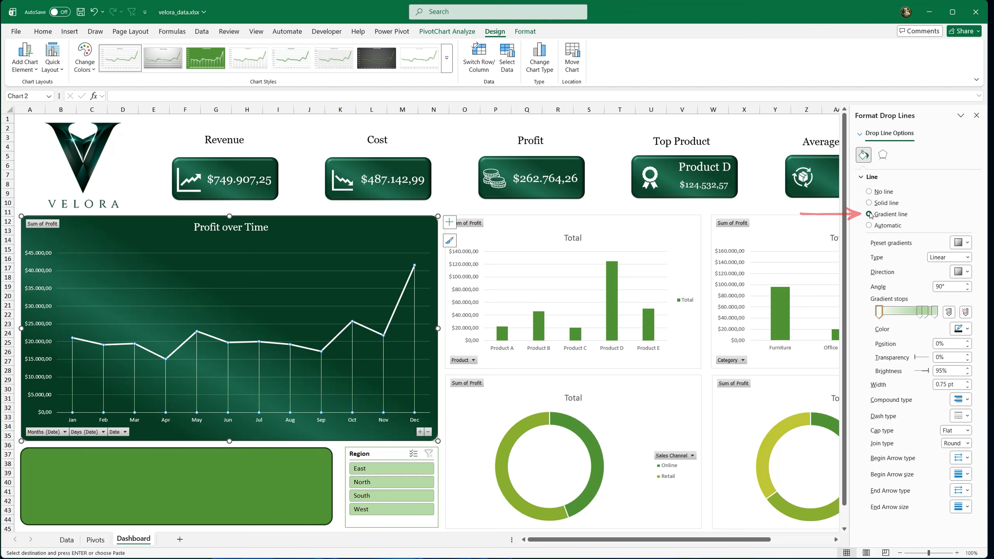
left_click(919, 312)
key("Delete")
left_click(925, 314)
key("Delete")
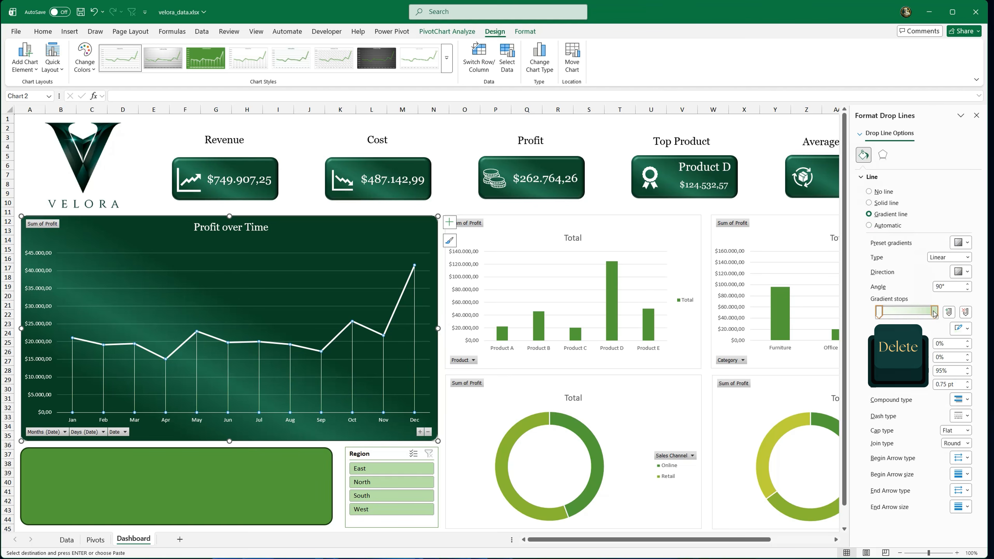
left_click(960, 329)
left_click(867, 377)
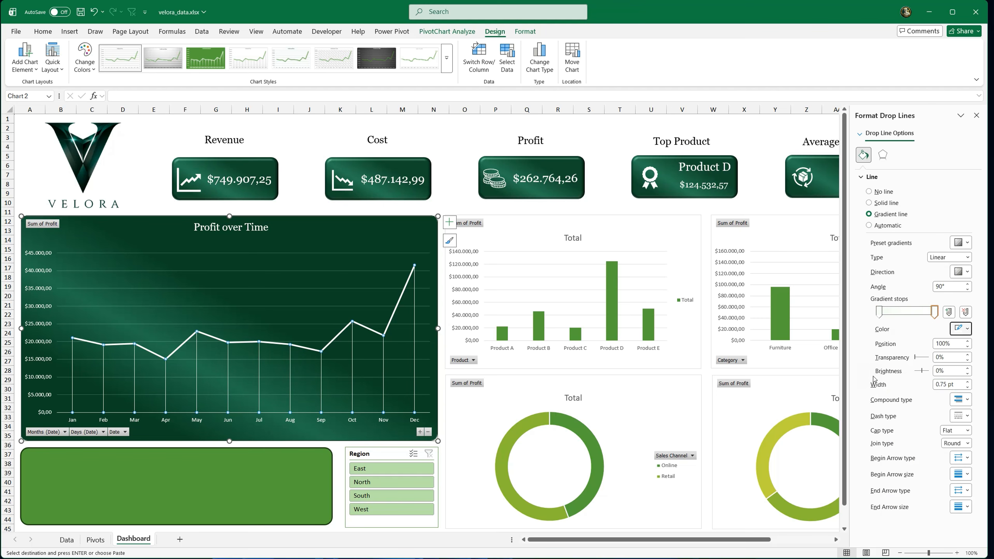
left_click(878, 312)
Step: Set the drop lines' end gradient stop to 100% transparency so the lines fade toward the month axis
left_click(935, 314)
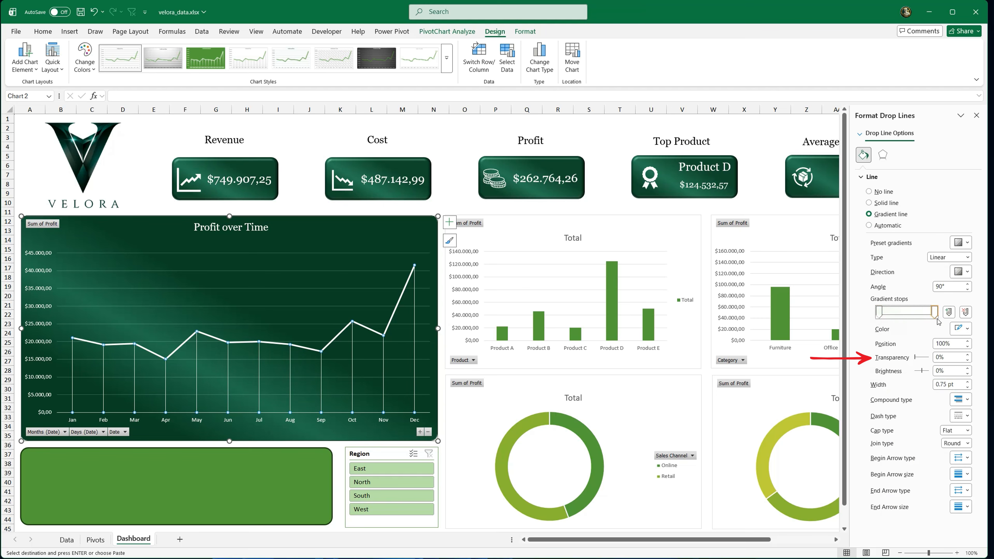
left_click_drag(923, 359, 933, 361)
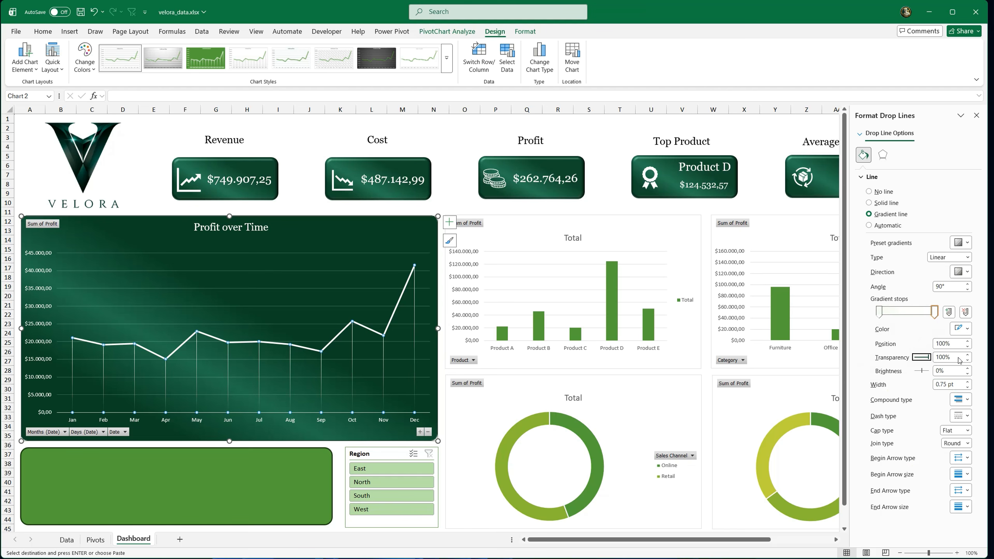
left_click(878, 312)
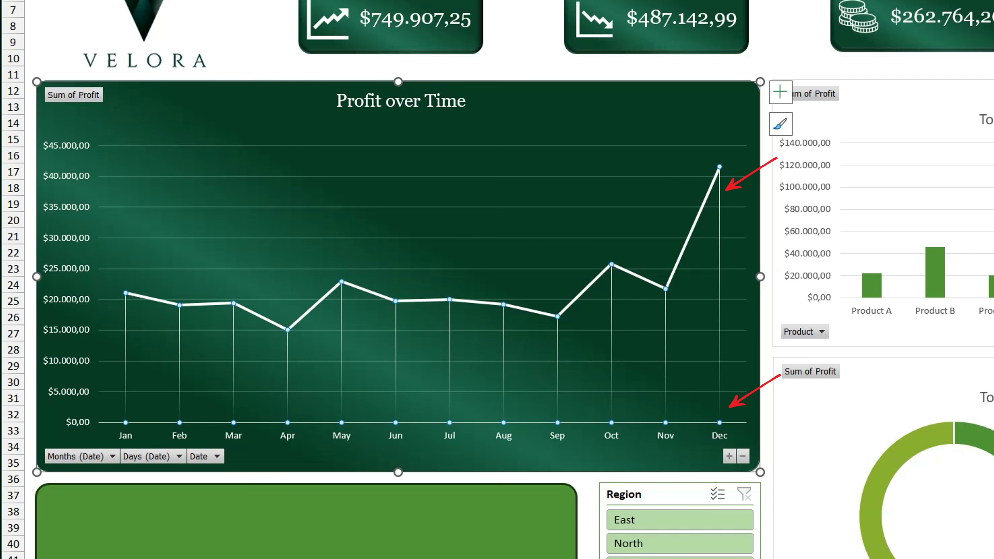
left_click(772, 58)
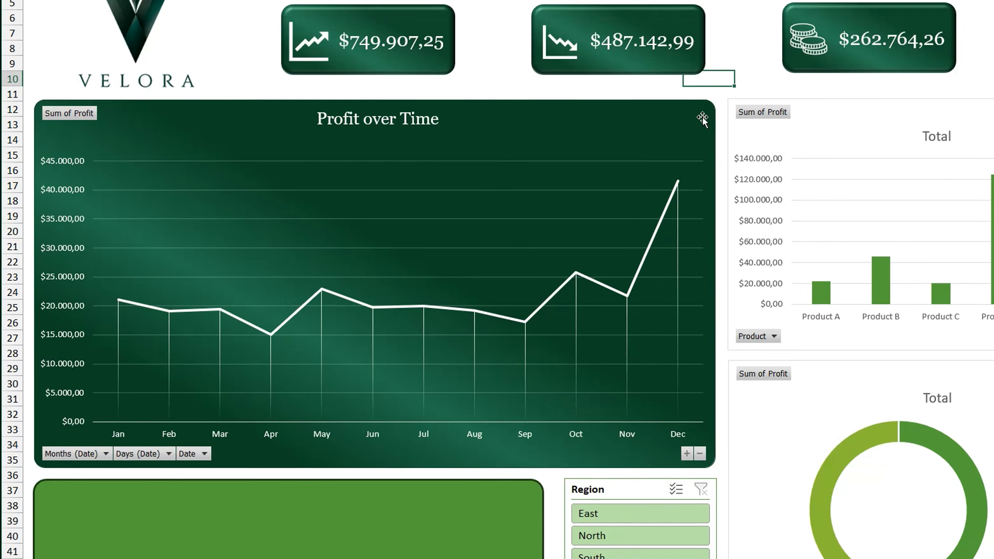
Step: Apply the first bevel preset as a shape effect to the Profit over Time chart area
left_click(744, 99)
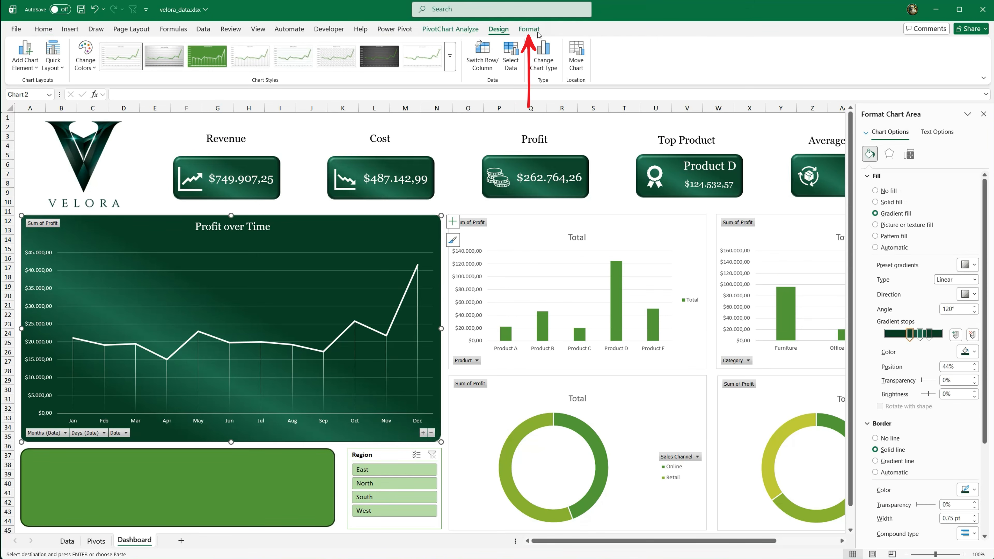
left_click(538, 34)
left_click(430, 67)
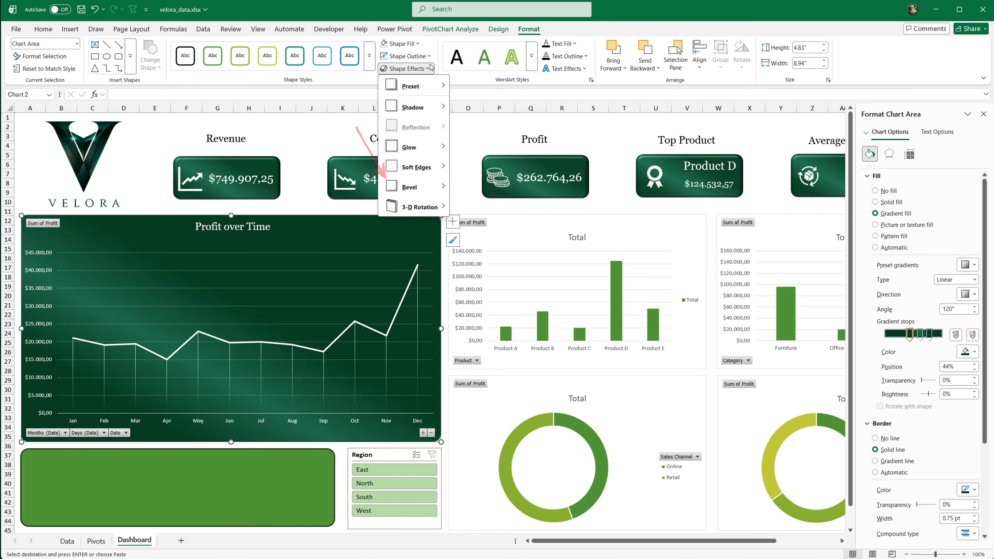
mouse_move(415, 186)
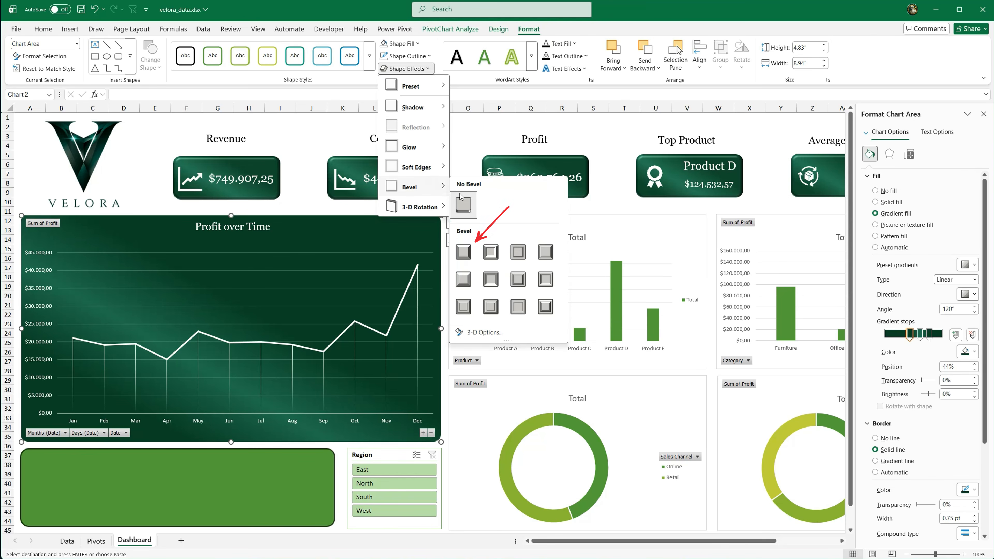
left_click(467, 250)
left_click(456, 126)
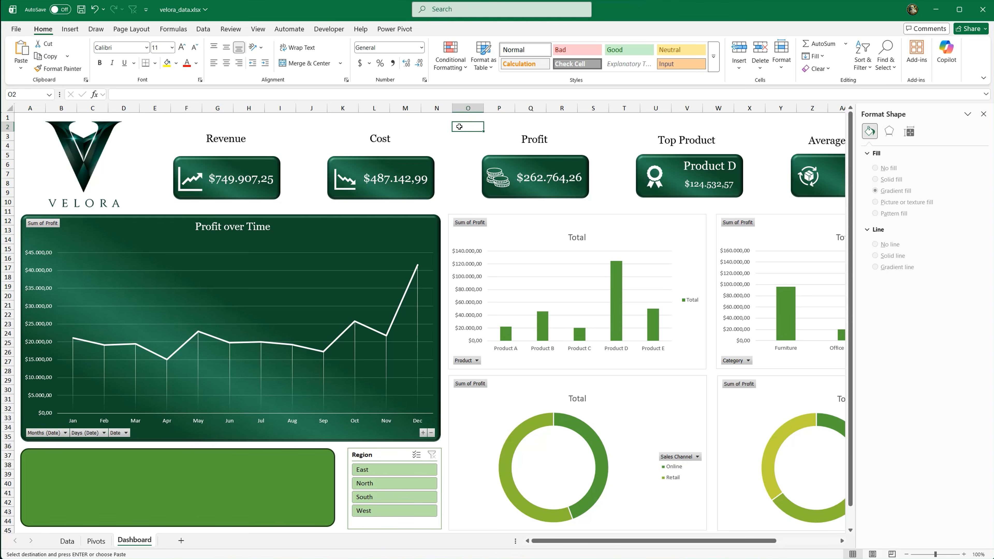
Step: Give the product column chart the dark green 120° gradient fill, a solid dark green border and rounded corners
left_click(523, 222)
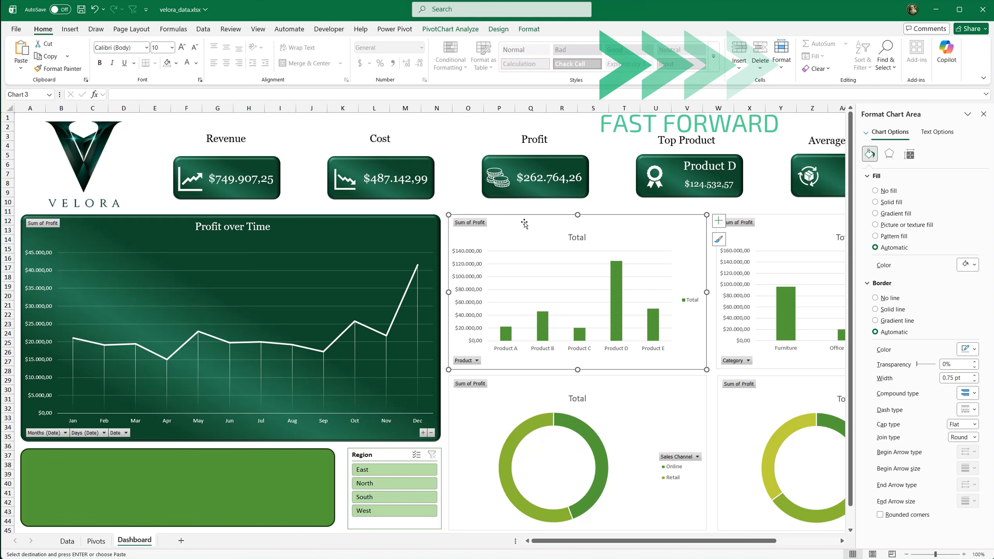
left_click(874, 214)
left_click(974, 492)
left_click(873, 460)
scroll(910, 488, "down", 4)
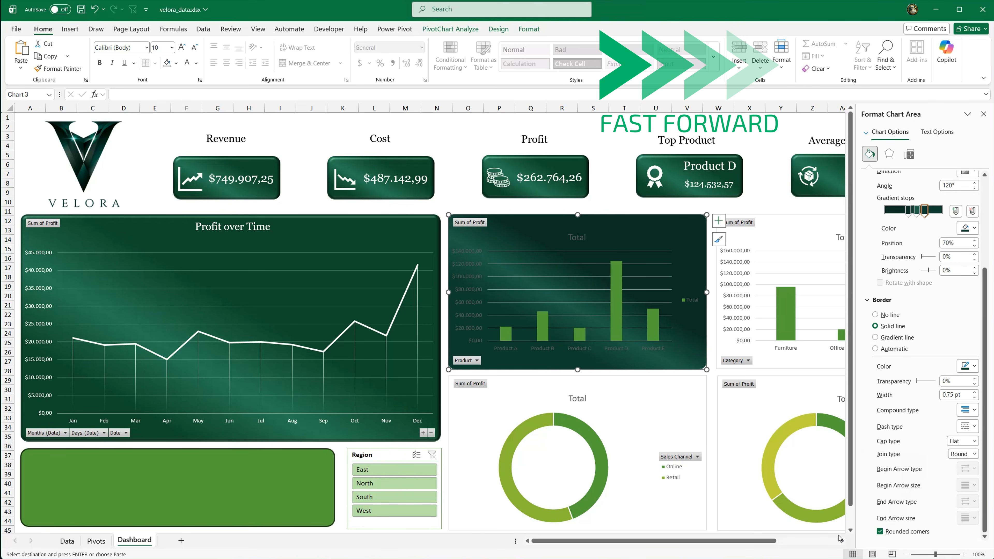
Step: Rename the product chart's title as "Profit by Product" and move it up toward the chart's upper edge
scroll(842, 542, "right", 5)
left_click(417, 240)
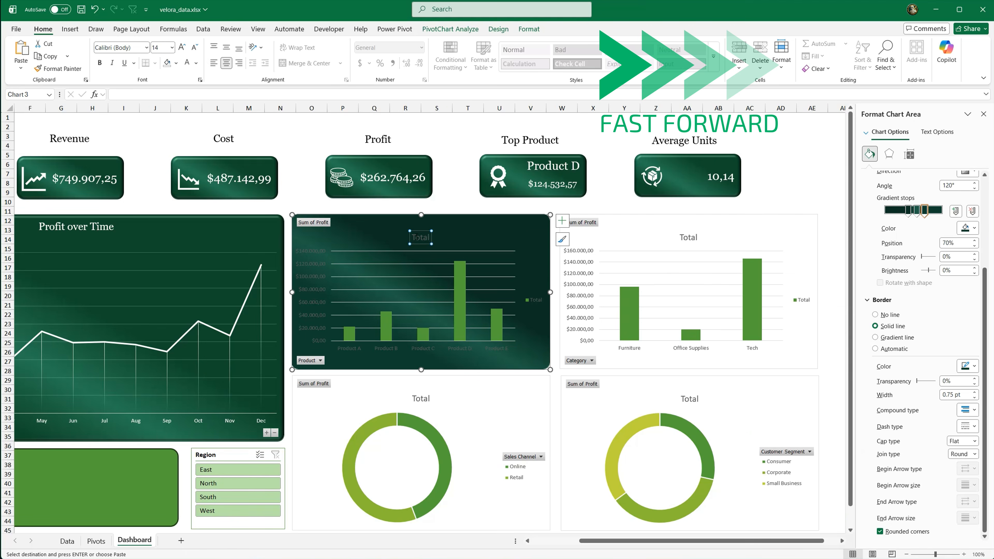
type("Profit by Product")
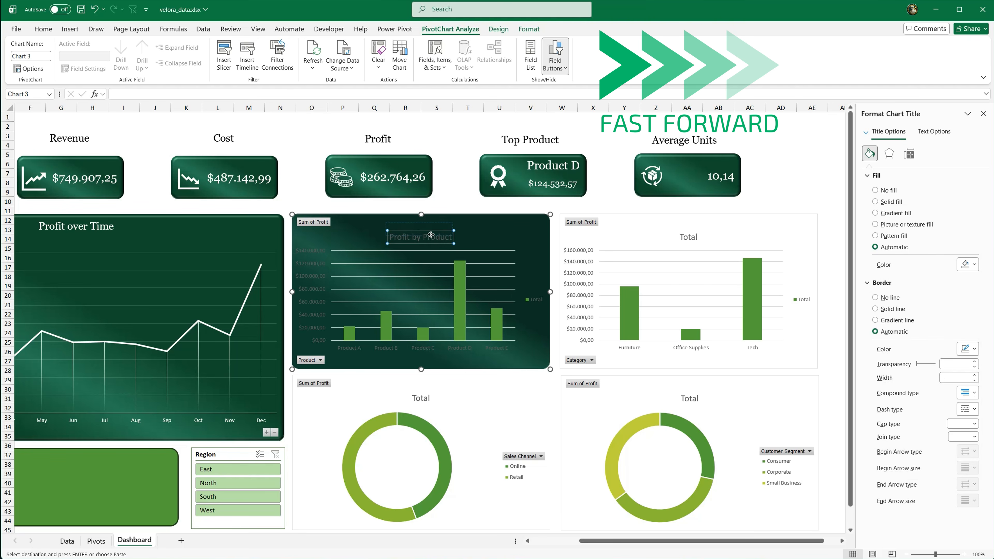
left_click_drag(430, 241, 431, 233)
Step: Make the Profit by Product title white and match its serif font to the Profit over Time title
left_click(43, 29)
left_click(187, 63)
left_click(146, 47)
left_click(127, 115)
Step: Make the value and product axis labels of the Profit by Product chart white
left_click(310, 253)
left_click(187, 63)
left_click(354, 346)
left_click(187, 63)
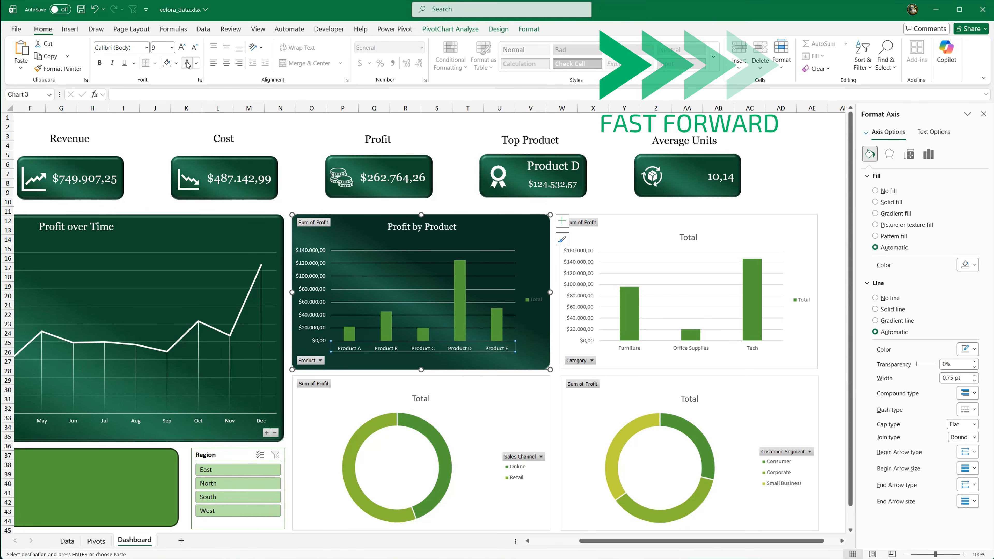
Step: Delete the legend from the Profit by Product chart and extend its plot area slightly downward
left_click(539, 300)
key("Delete")
left_click(455, 341)
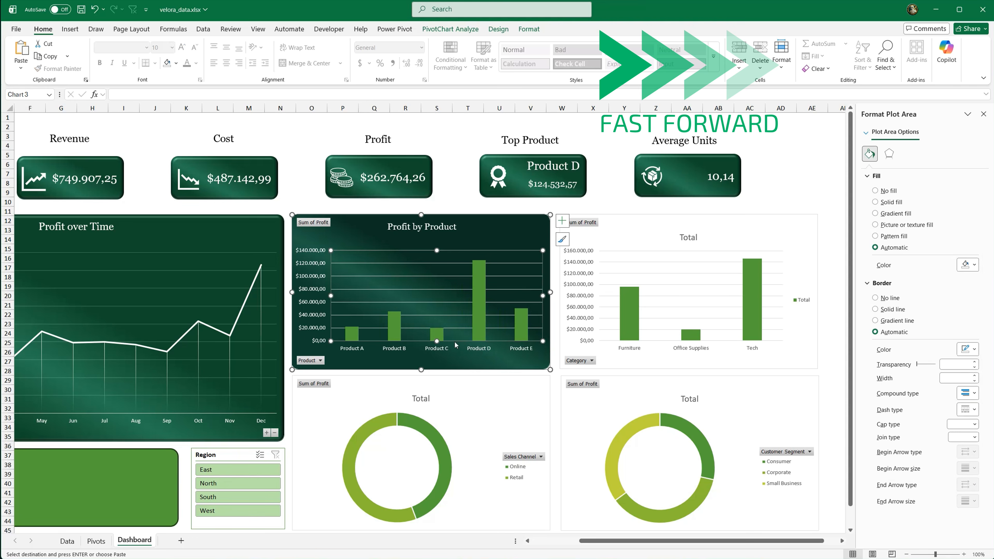
left_click_drag(437, 341, 437, 348)
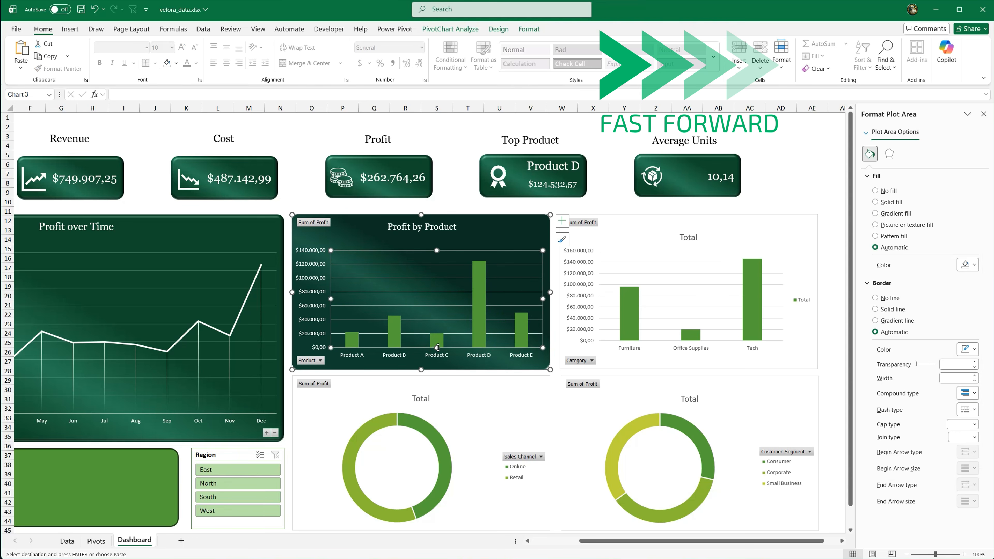
Step: Format the Profit by Product chart's major gridlines as solid white lines with 69% transparency
left_click(535, 319)
left_click_drag(917, 259, 931, 257)
left_click(972, 242)
left_click(872, 290)
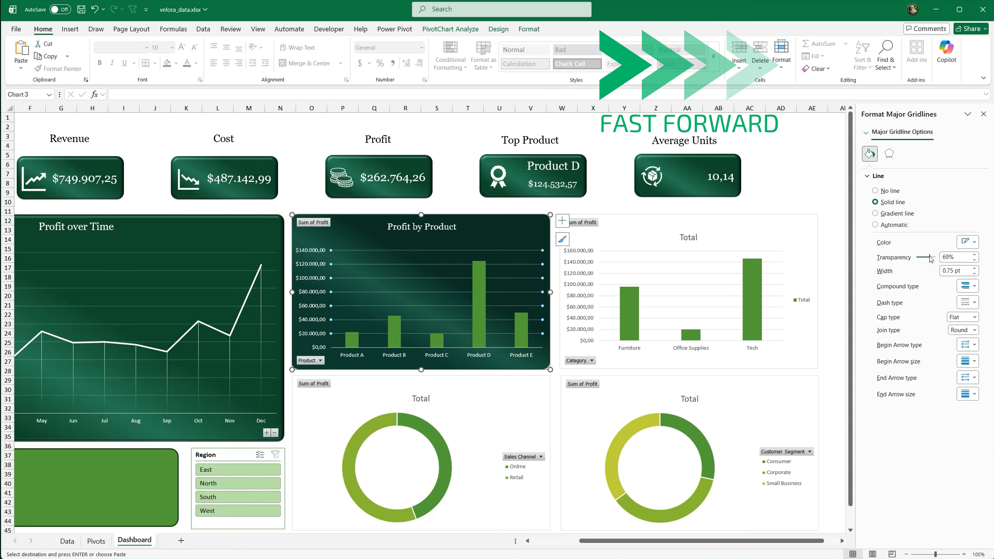
Step: Fill the Profit by Product columns with a solid off-white and set their gap width to 155%
left_click(487, 309)
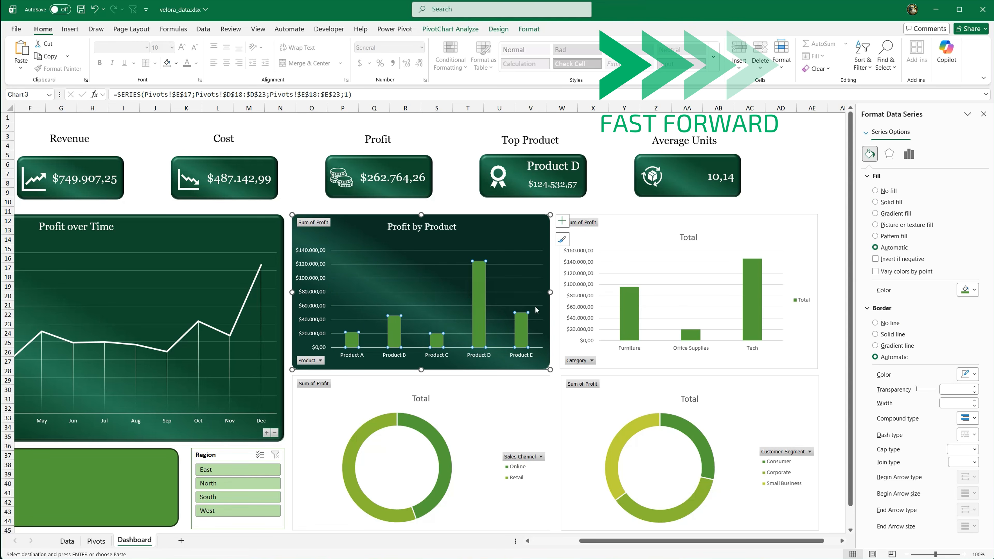
left_click(875, 202)
left_click(967, 290)
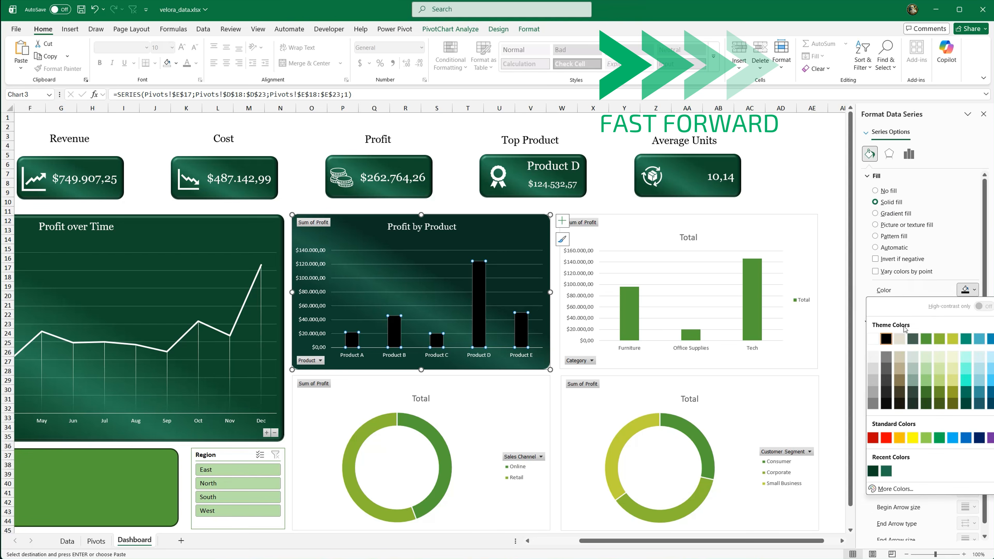
left_click(872, 358)
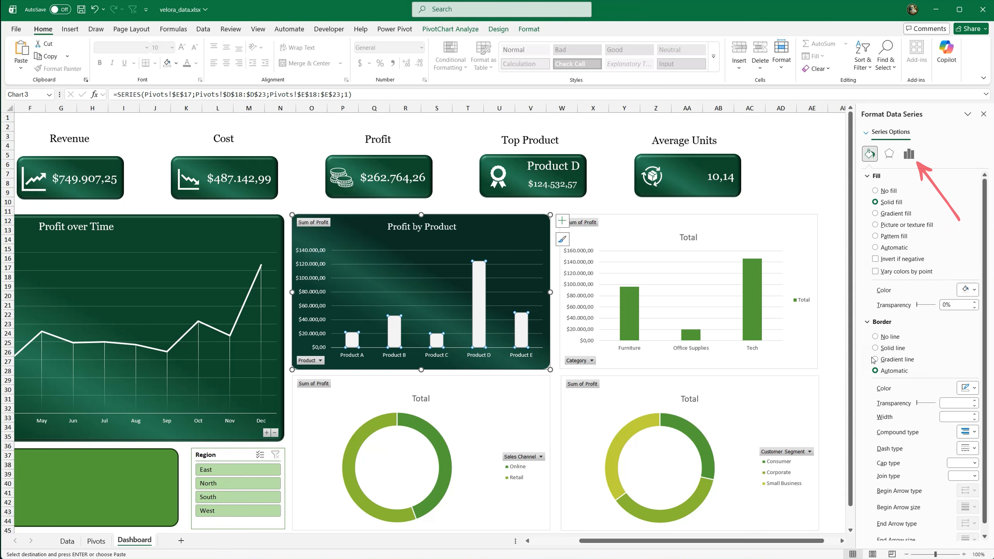
left_click(909, 153)
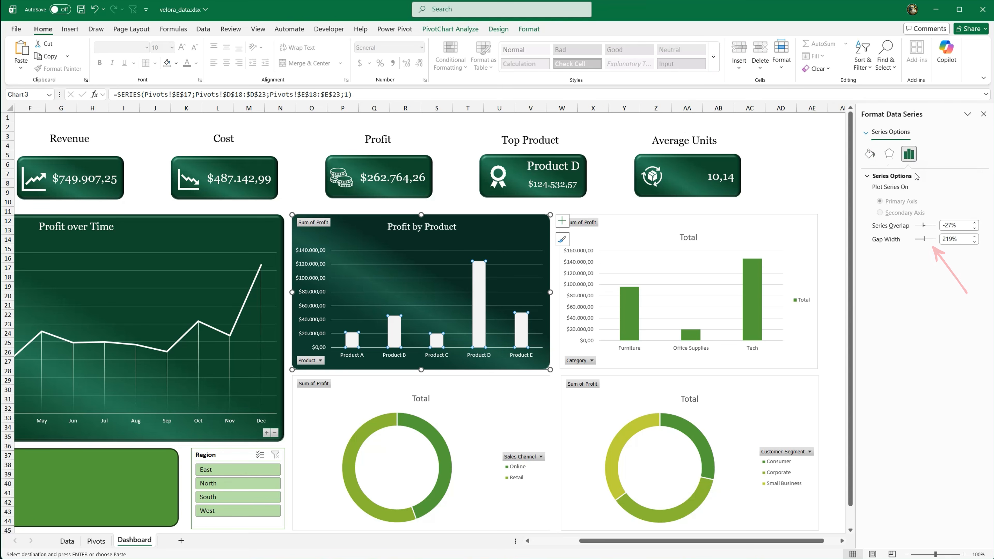
left_click_drag(922, 241, 921, 240)
Step: Apply the first bevel preset as a shape effect to the Profit by Product columns
left_click(528, 29)
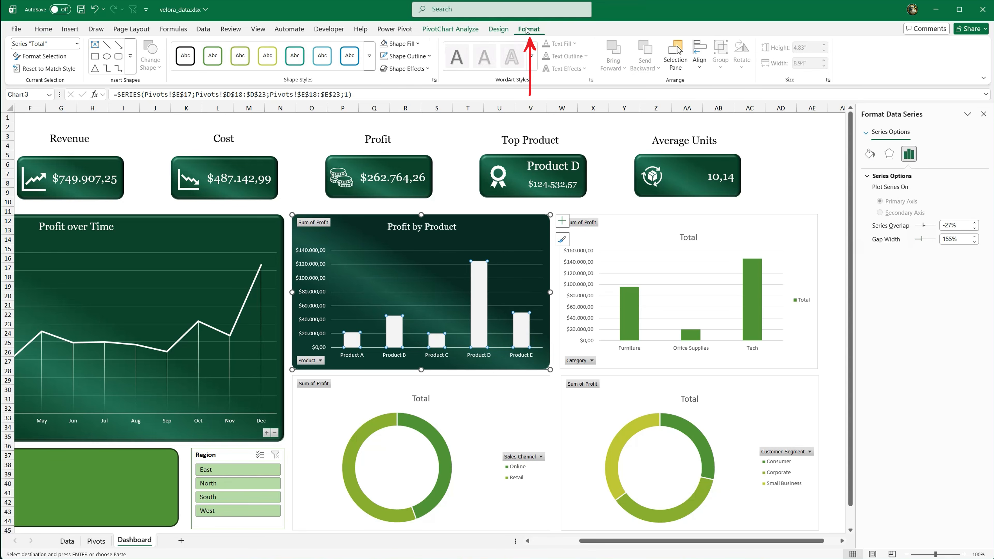
left_click(424, 68)
mouse_move(415, 187)
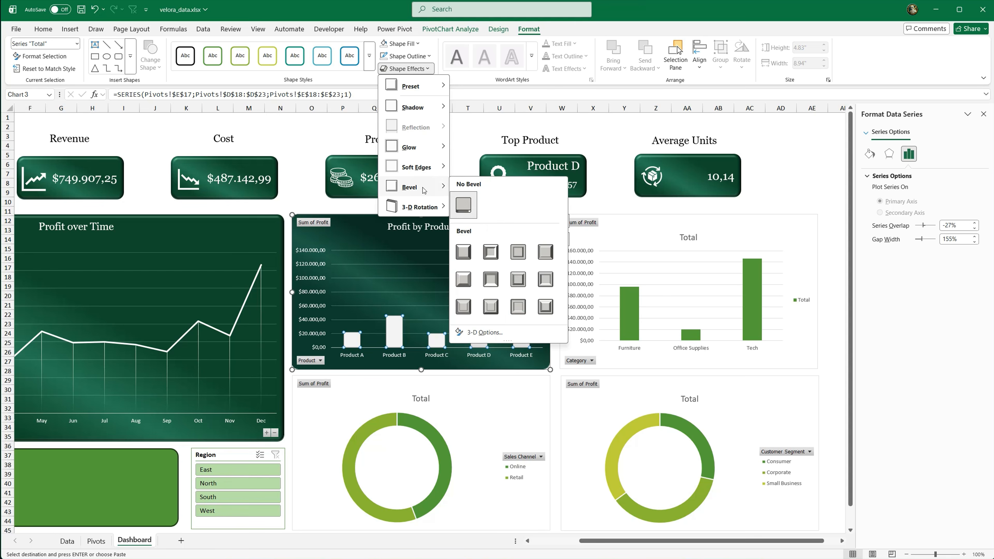
left_click(463, 252)
Step: Rename the category chart's title as "Profit by Category" and move it up toward the chart's upper edge
left_click(682, 237)
double_click(682, 237)
type("Profit by Category")
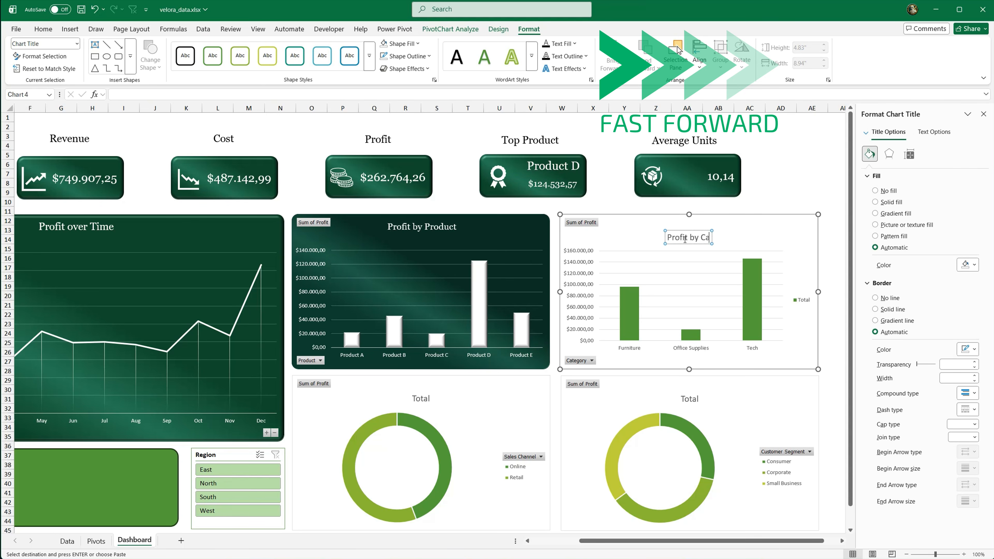
left_click(791, 224)
left_click(701, 237)
left_click_drag(694, 243, 694, 231)
Step: Give the Profit by Category chart area the dark green gradient fill, a solid border line and rounded corners
left_click(626, 233)
left_click(874, 213)
left_click(968, 489)
left_click(872, 460)
scroll(913, 497, "down", 3)
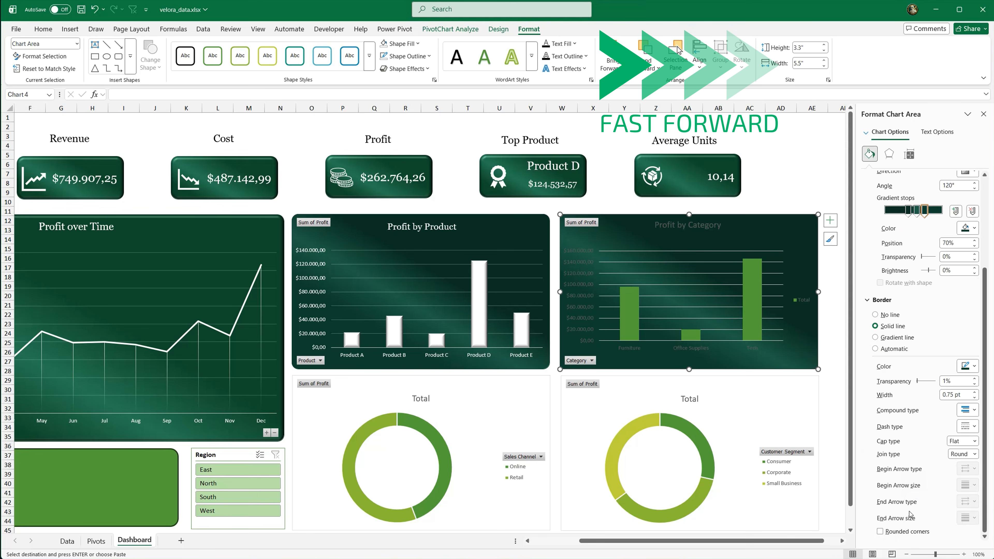
Step: Delete the legend of the Profit by Category chart and set its title font to Georgia
left_click(801, 299)
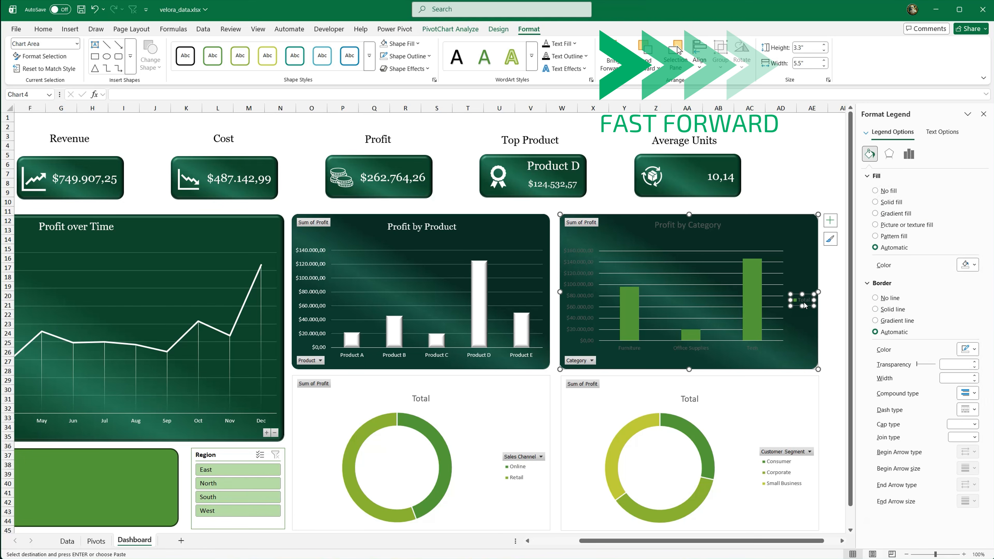
key("Delete")
left_click(53, 30)
left_click(146, 48)
left_click(120, 116)
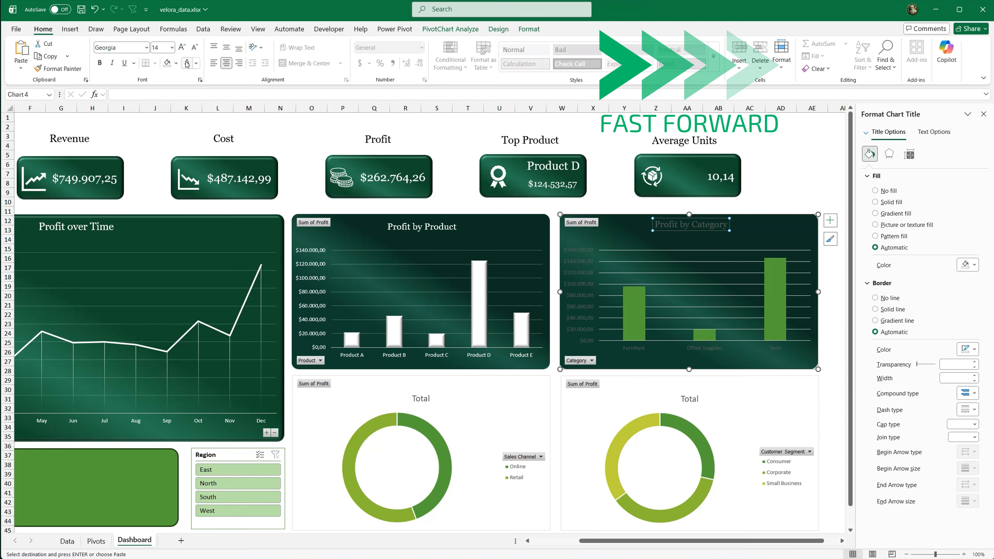
Step: Color the Profit by Category title and both axes' labels white, and stretch the plot area slightly downward
left_click(186, 64)
left_click(578, 268)
left_click(186, 64)
left_click(634, 351)
left_click(186, 65)
left_click(704, 339)
left_click_drag(705, 340, 706, 348)
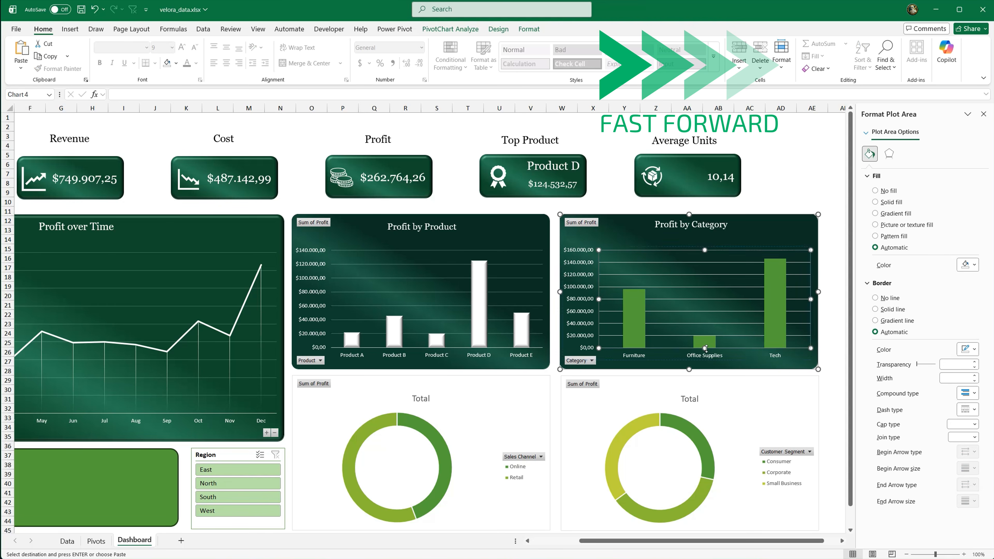
Step: Format the Profit by Category chart's major gridlines as solid lines with 75% transparency
left_click(716, 286)
left_click(874, 203)
left_click_drag(917, 258, 931, 259)
Step: Fill the Profit by Category columns with a solid off-white
left_click(777, 283)
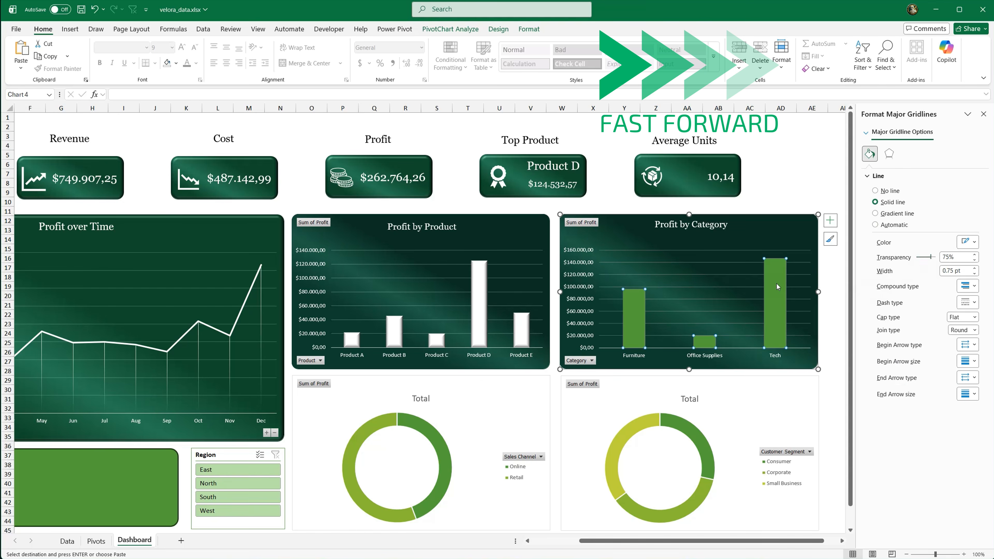
left_click(892, 203)
left_click(968, 290)
left_click(875, 356)
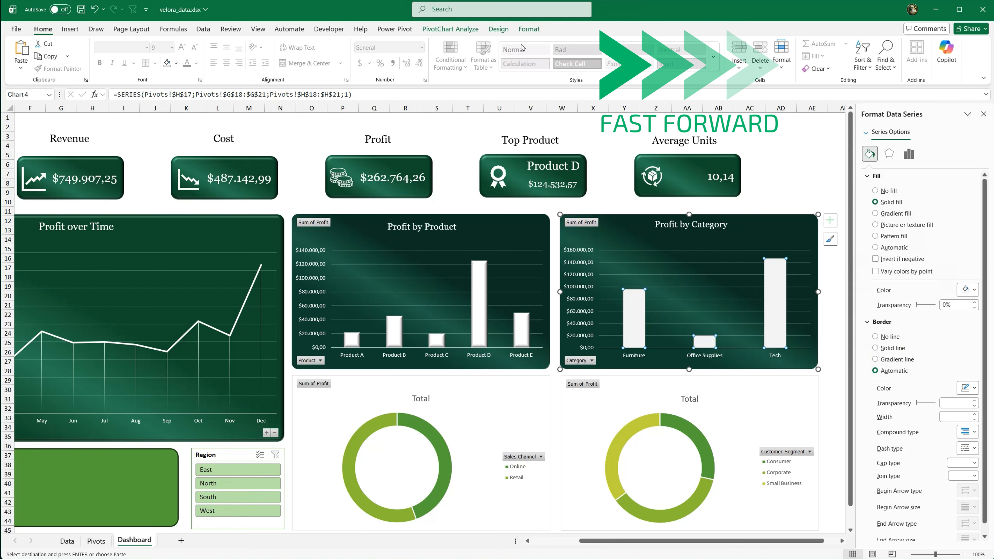
Step: Apply the first bevel preset as a shape effect to the Profit by Category columns
left_click(529, 29)
left_click(405, 69)
mouse_move(415, 191)
left_click(464, 254)
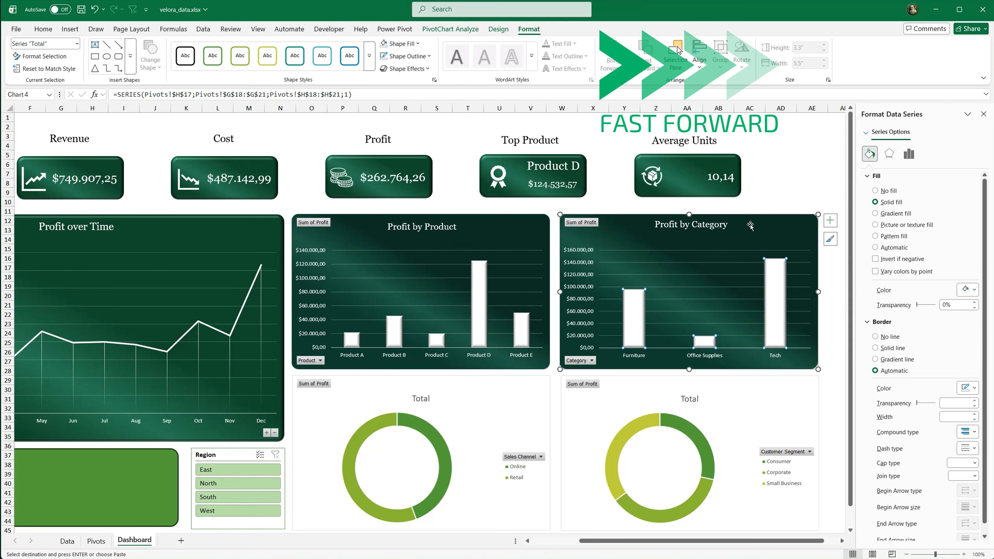
Step: Apply the first bevel preset to the chart areas of the Profit by Category and Profit by Product charts
left_click(783, 225)
left_click(404, 68)
left_click(465, 251)
left_click(405, 68)
mouse_move(415, 187)
left_click(462, 254)
Step: Give the sales channel doughnut chart's area the dark green gradient fill, a solid border line and rounded corners
left_click(507, 383)
key("ctrl+v")
scroll(873, 344, "down", 3)
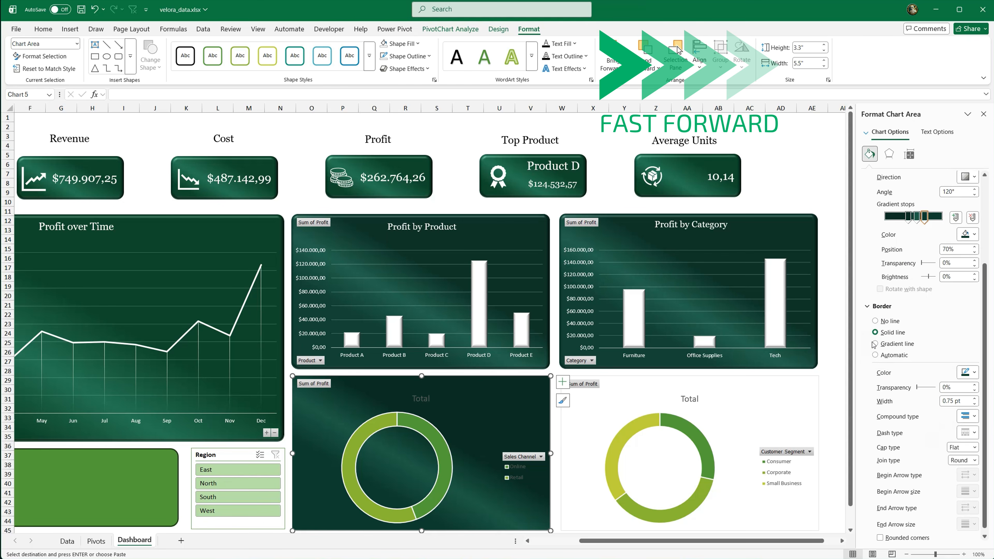
left_click(875, 332)
Step: Rename the sales channel chart's title as "Profit by Sales Channel" and move it up toward the chart's upper edge
left_click(420, 399)
double_click(420, 399)
type("Profit by Sales Channel")
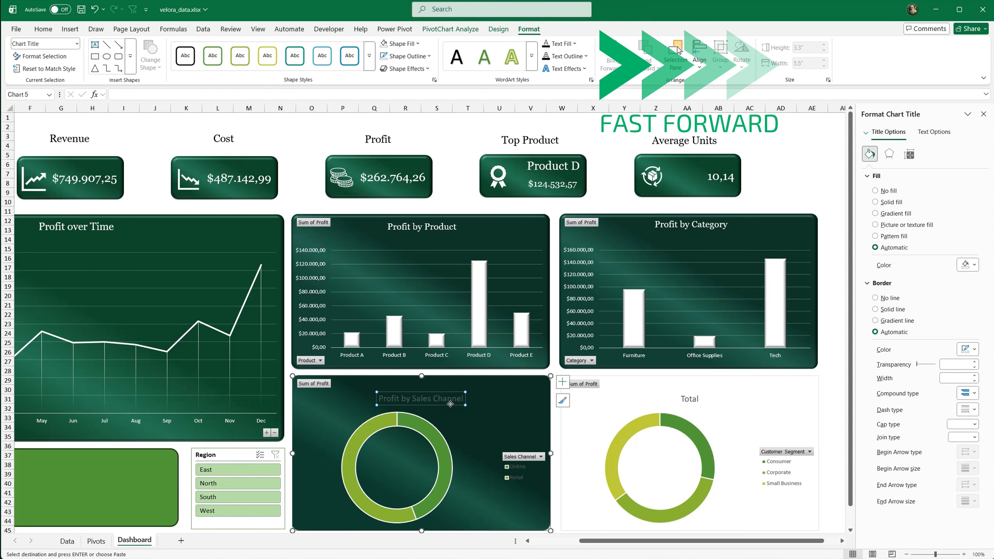
left_click_drag(450, 404, 450, 391)
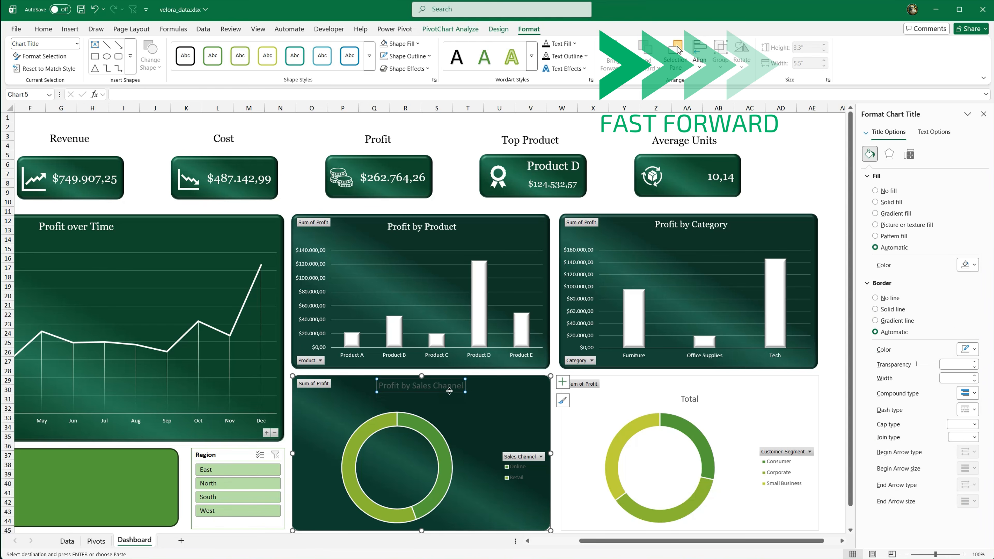
Step: Format the Profit by Sales Channel title in white Georgia
left_click(43, 29)
left_click(147, 48)
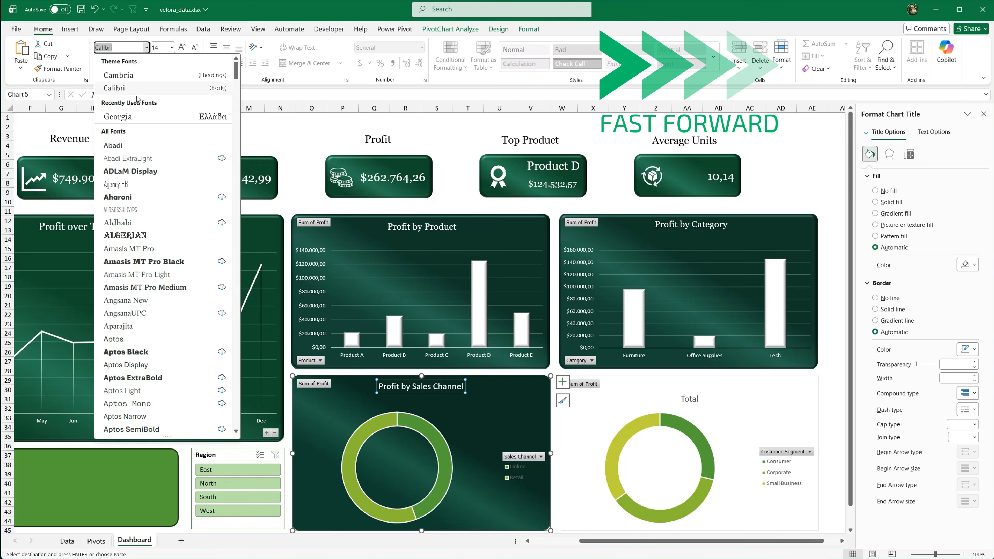
left_click(142, 73)
Step: Delete the legend of the Profit by Sales Channel chart and move the doughnut slightly up
left_click(520, 467)
key("Delete")
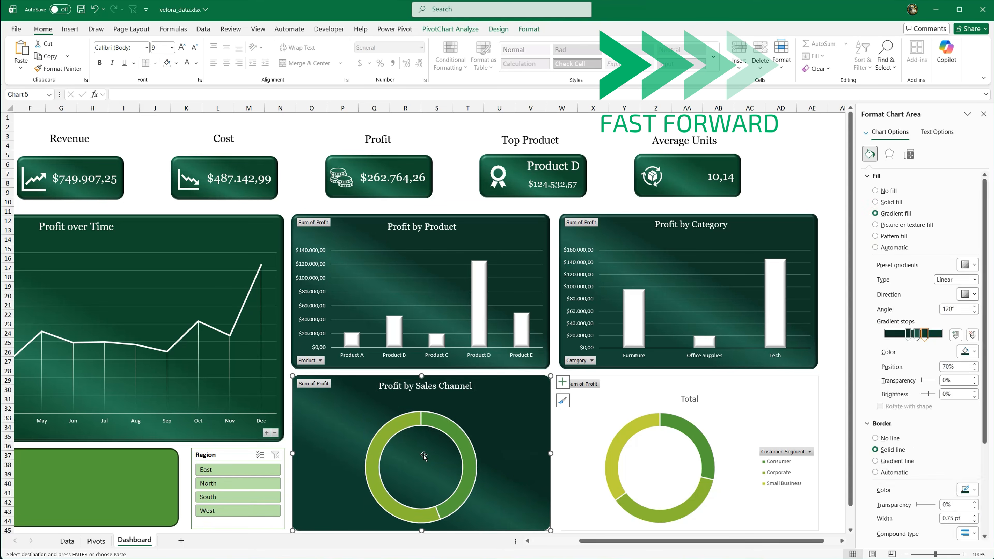
left_click(453, 426)
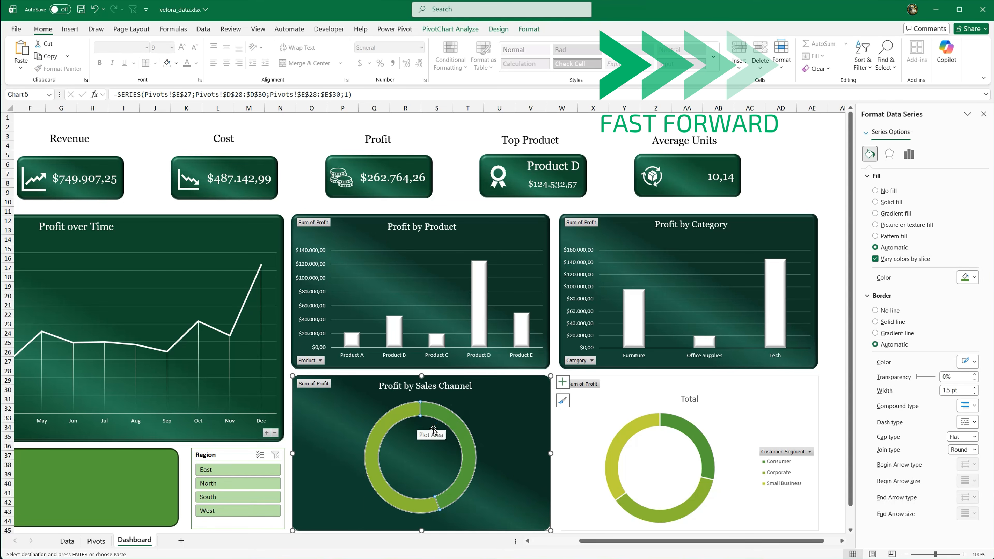
Step: Set the border of the Profit by Sales Channel plot area to no line
left_click(421, 428)
left_click(889, 310)
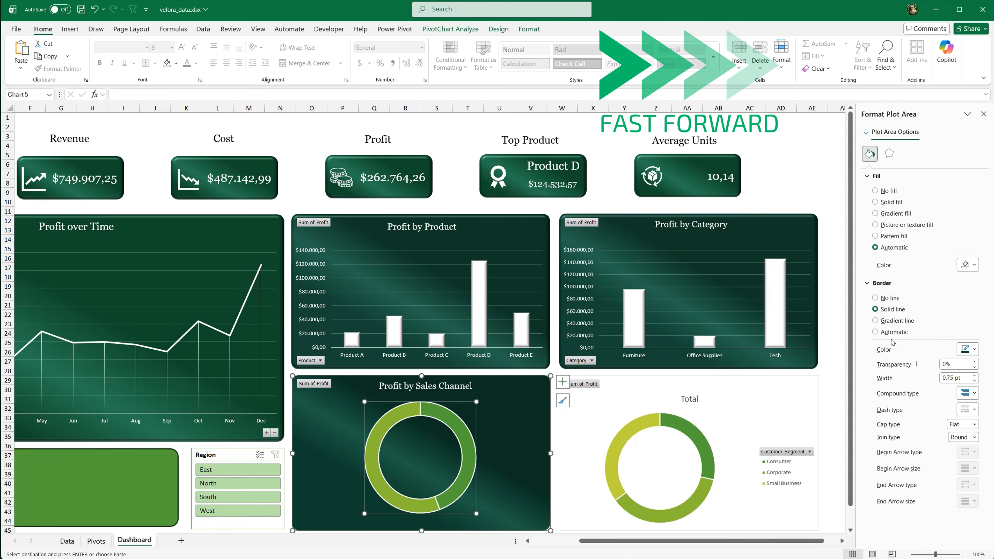
left_click(969, 349)
key("Escape")
left_click(876, 297)
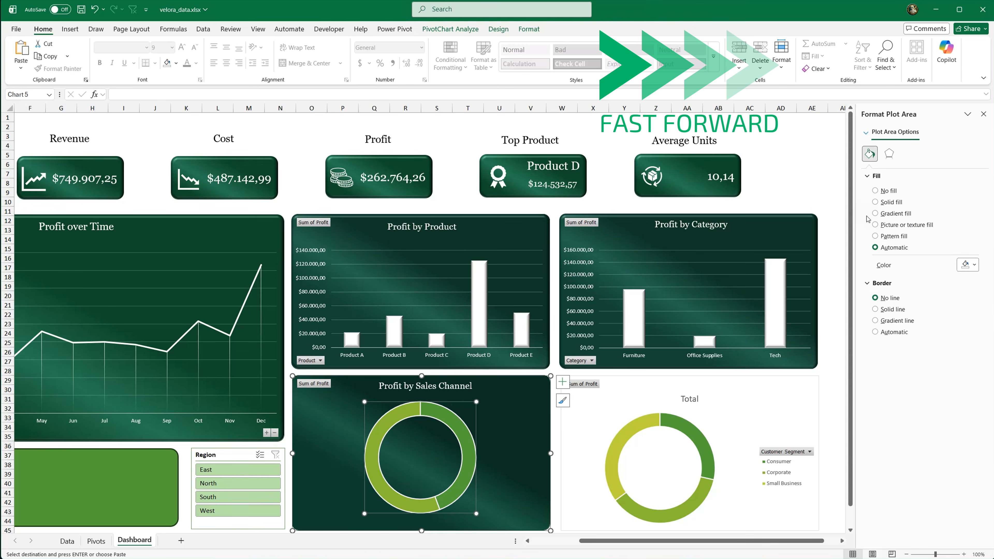
Step: Set the Profit by Sales Channel doughnut hole size to 64% and apply the first bevel preset to the ring
left_click(458, 427)
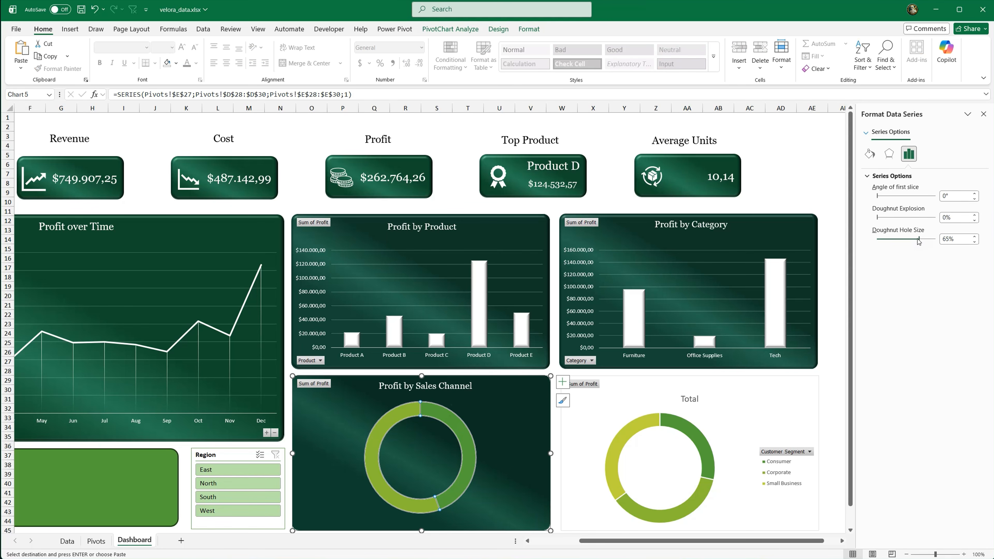
left_click_drag(919, 240, 918, 240)
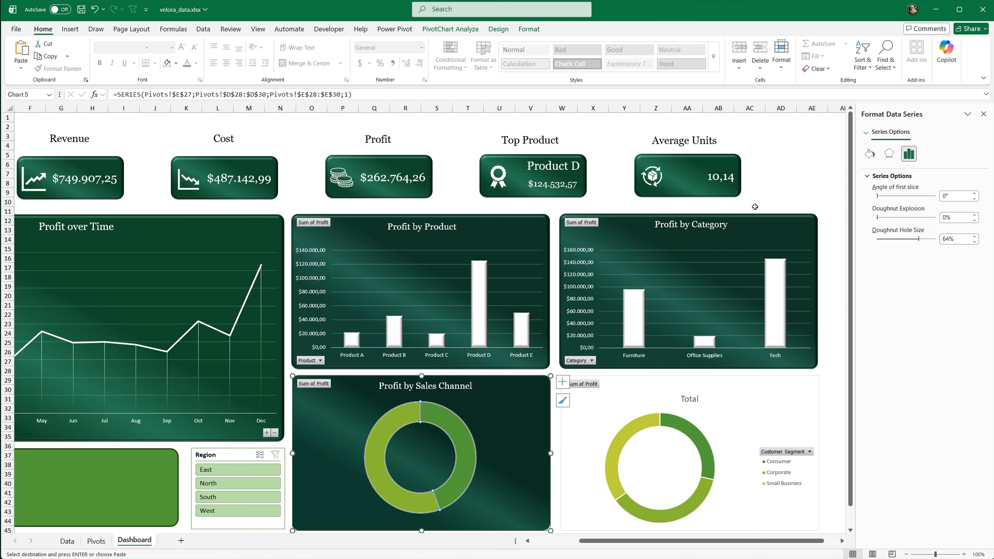
left_click(526, 29)
left_click(429, 69)
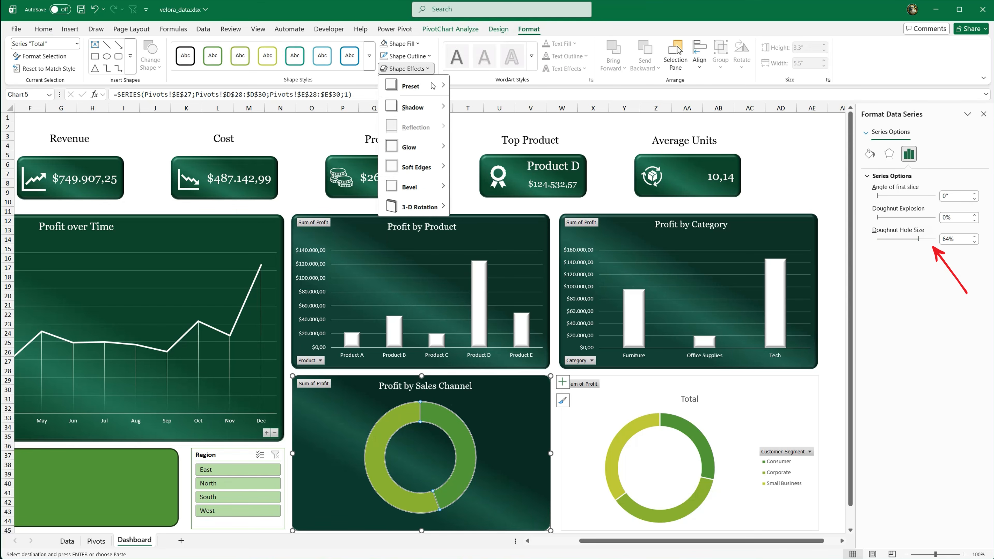
mouse_move(410, 187)
left_click(464, 253)
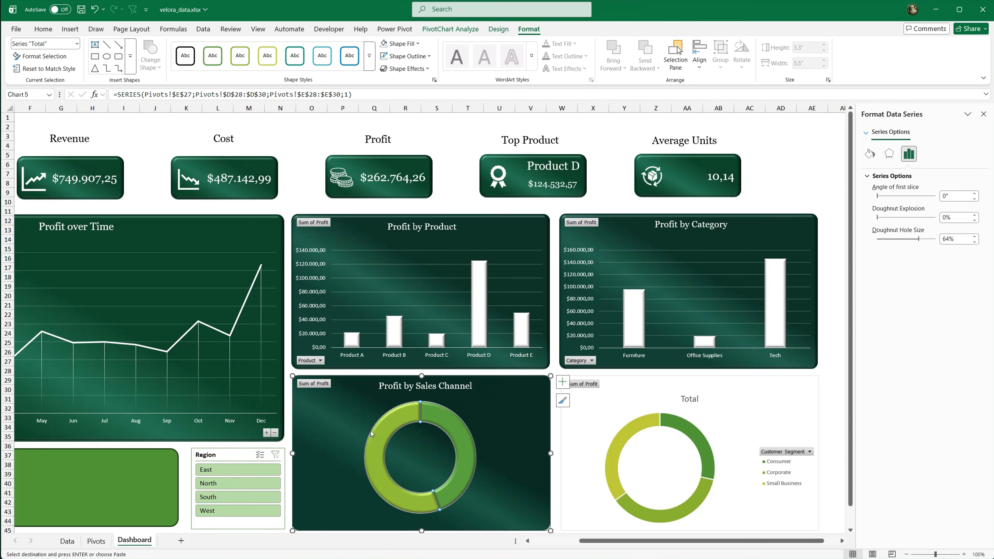
Step: Fill the doughnut's Retail slice with White, Background 1, Darker 15% and its Online slice with light green
left_click(382, 431)
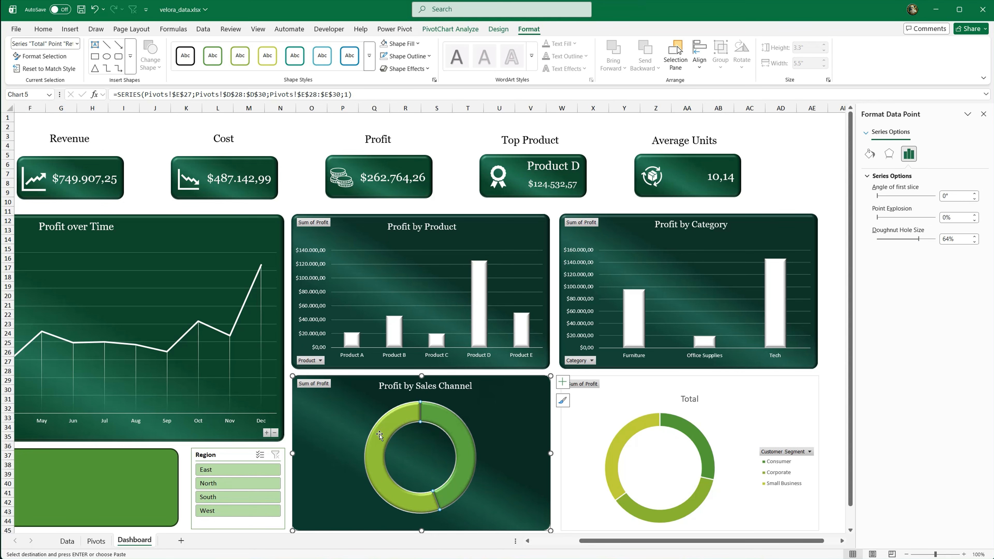
left_click(43, 28)
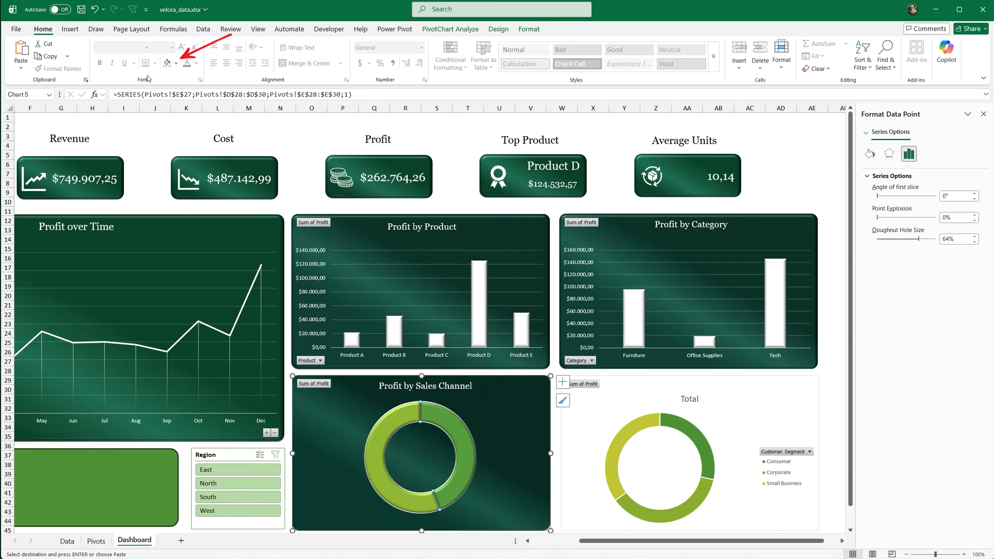
left_click(177, 64)
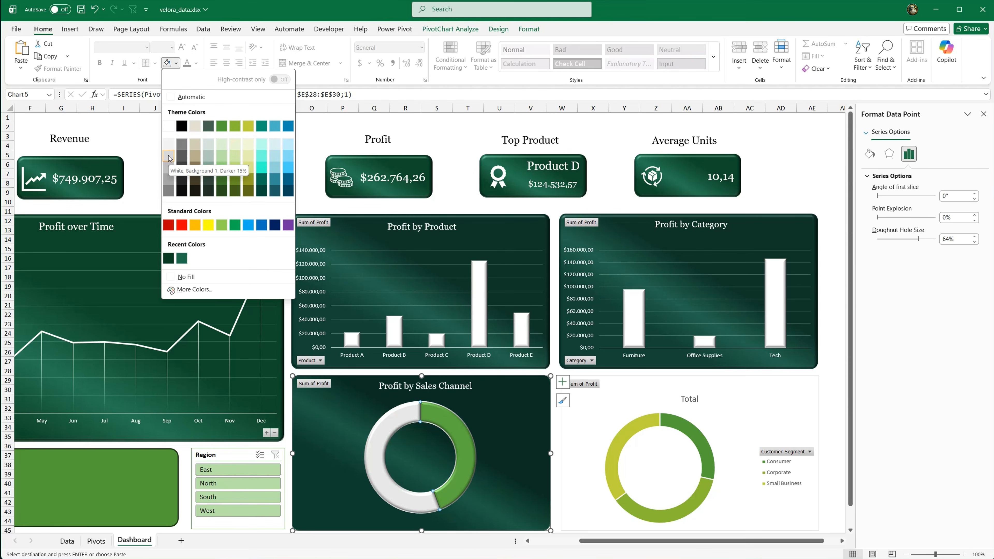
key("Escape")
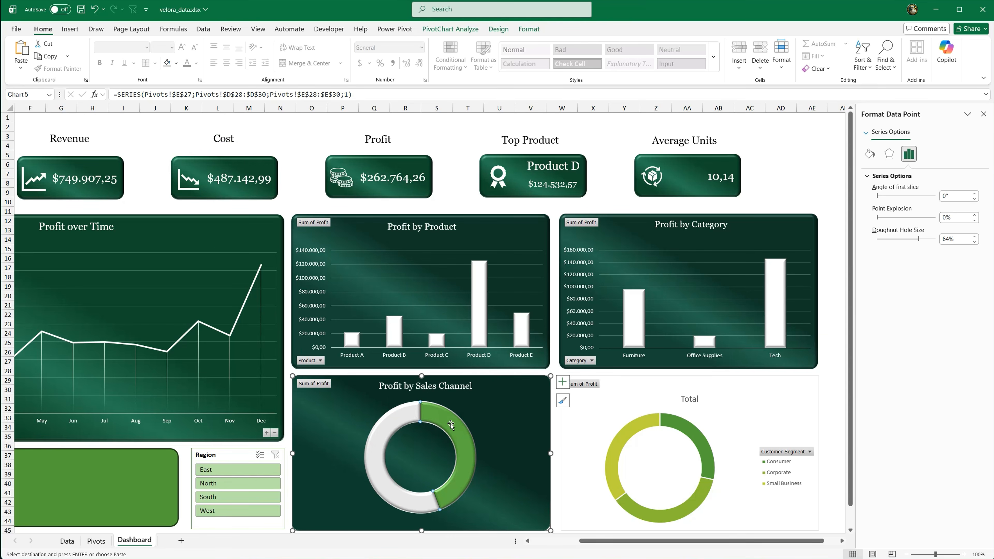
left_click(176, 64)
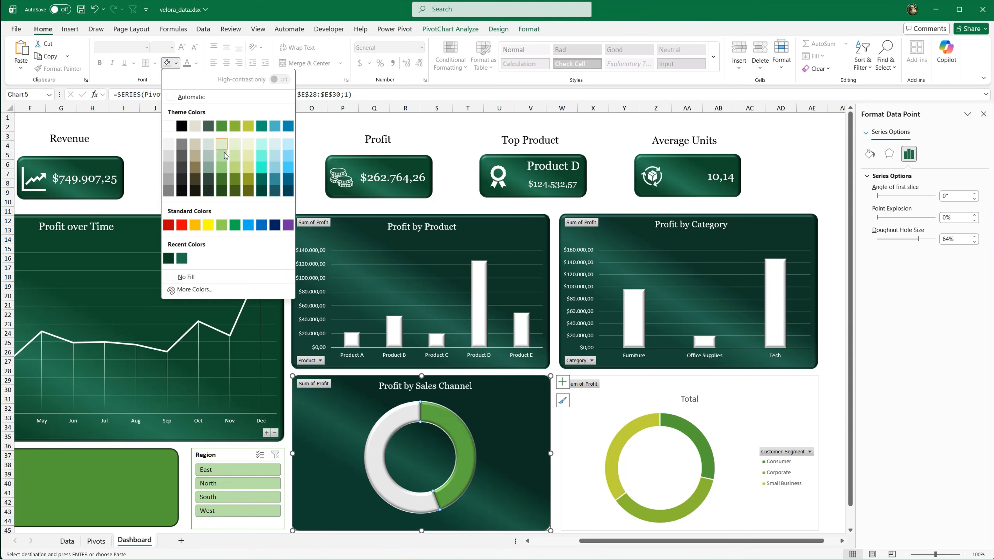
left_click(221, 169)
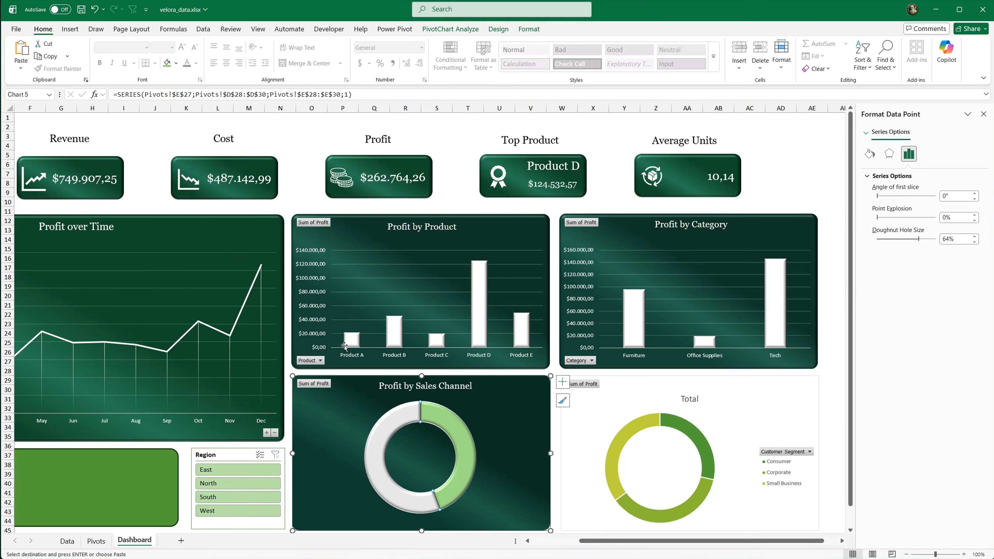
left_click(556, 444)
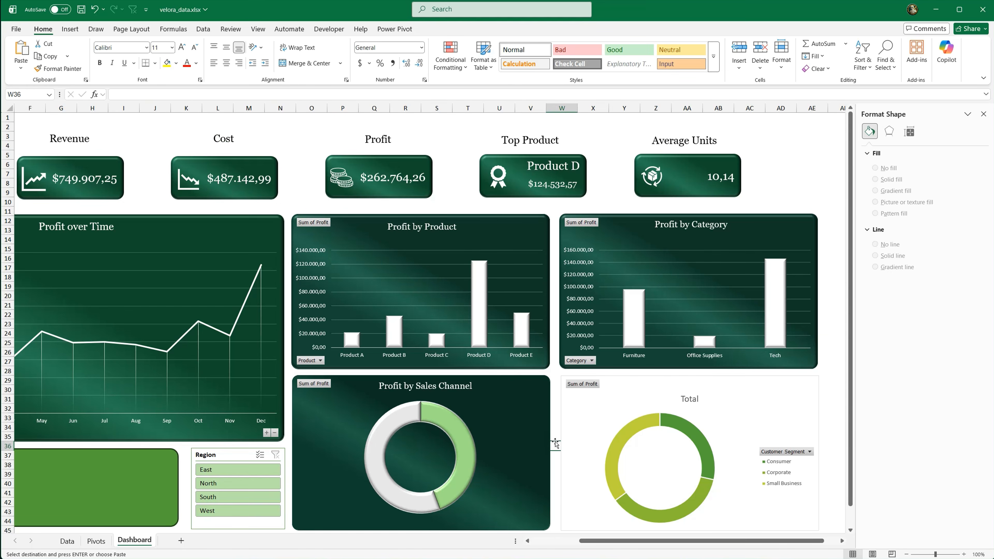
Step: Add data labels to the Profit by Sales Channel doughnut that show category name and percentage instead of the value
left_click(538, 437)
left_click(562, 382)
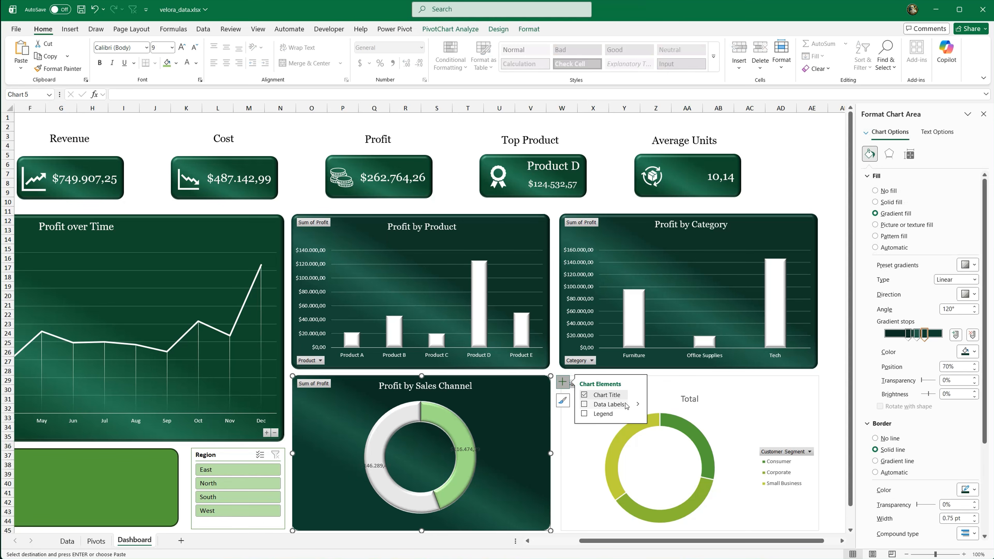
left_click(638, 404)
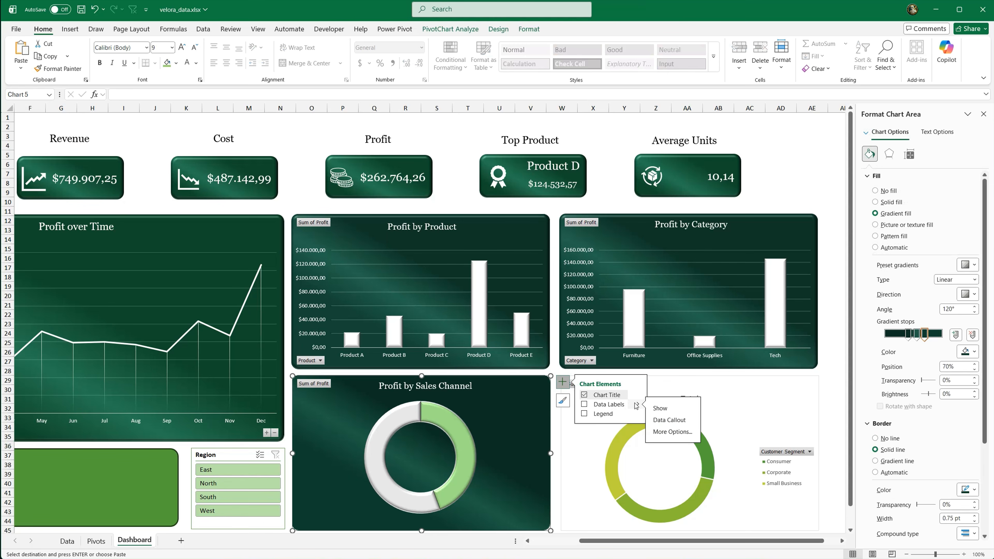
left_click(672, 431)
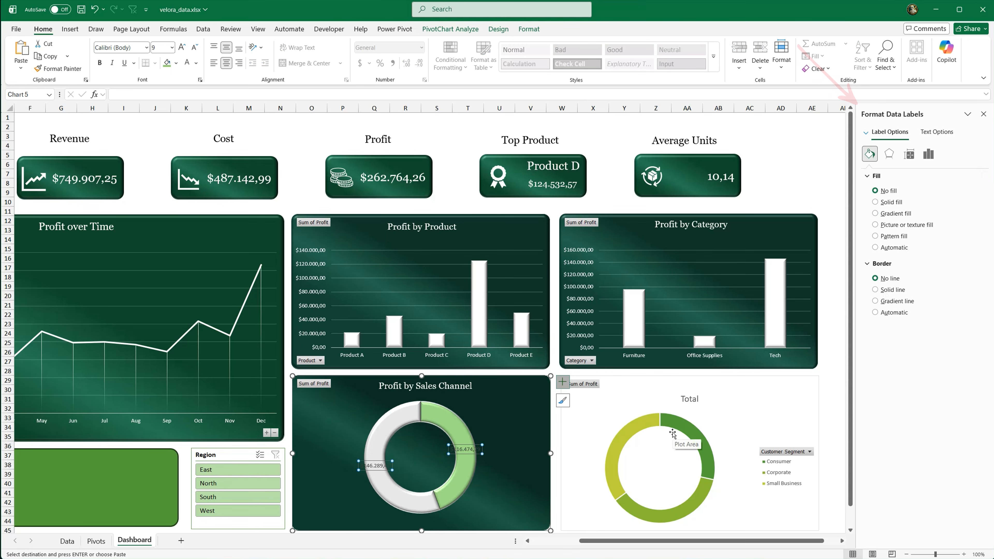
left_click(936, 131)
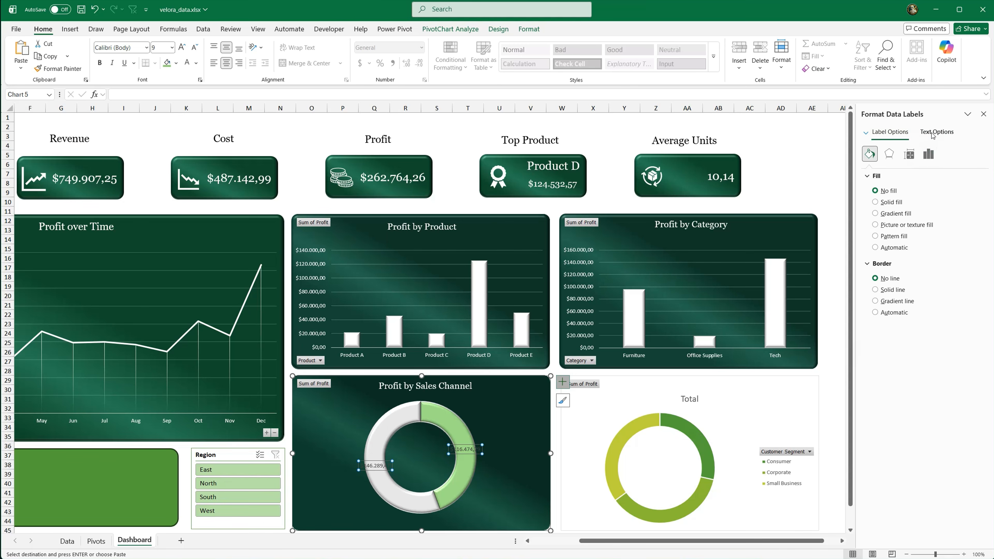
left_click(906, 133)
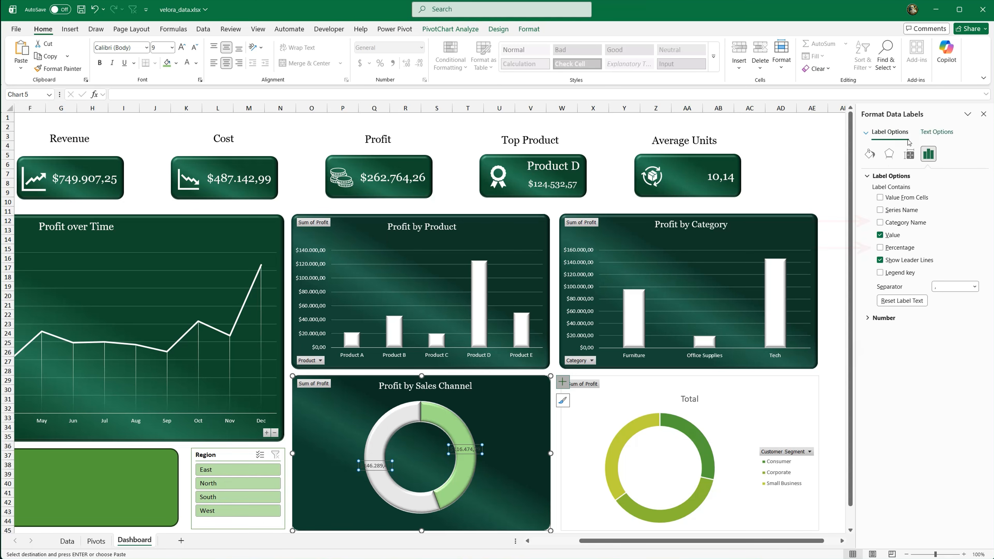
left_click(880, 222)
left_click(880, 234)
left_click(879, 247)
Step: Move the Online and Retail data labels outside the ring, each beside its own slice
left_click(469, 444)
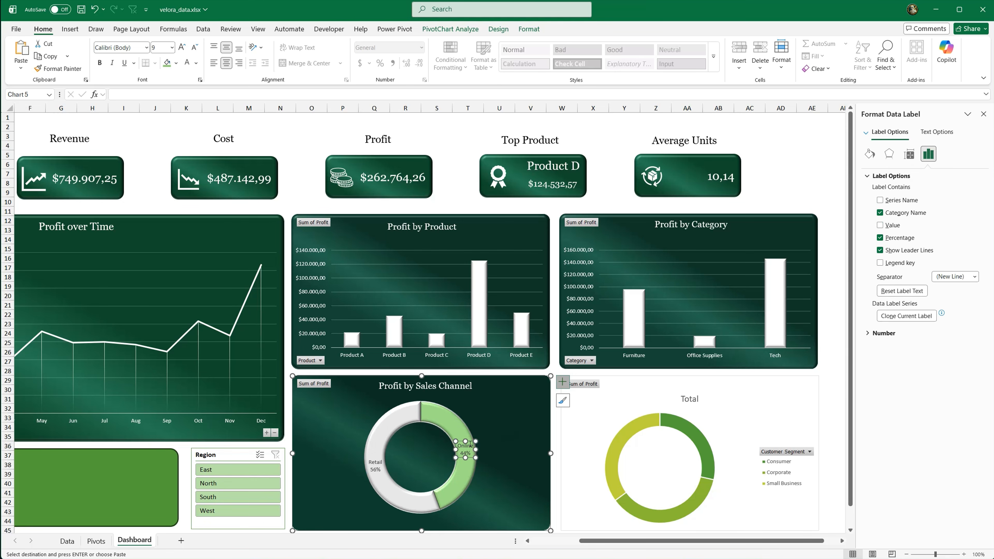
left_click_drag(470, 442, 489, 426)
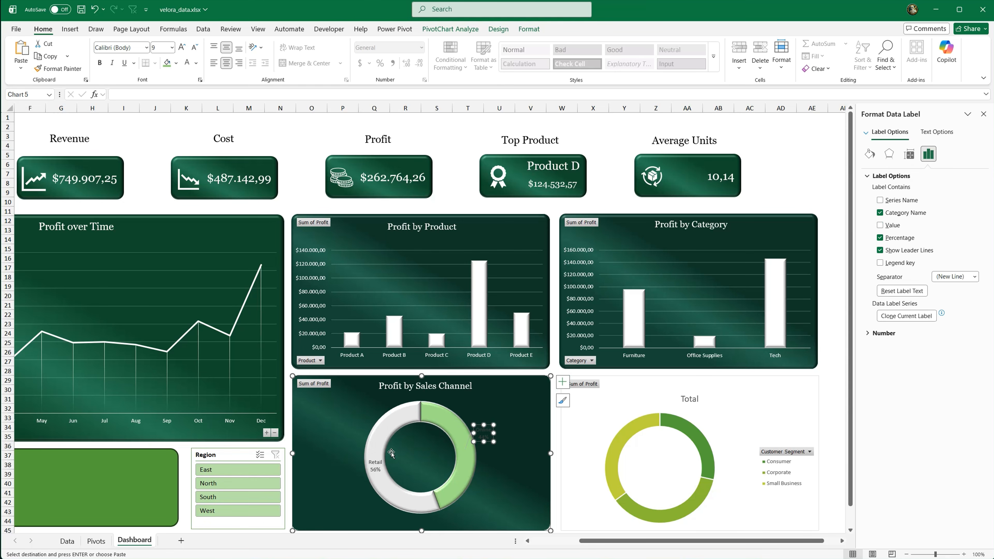
left_click(373, 464)
left_click_drag(373, 463, 353, 454)
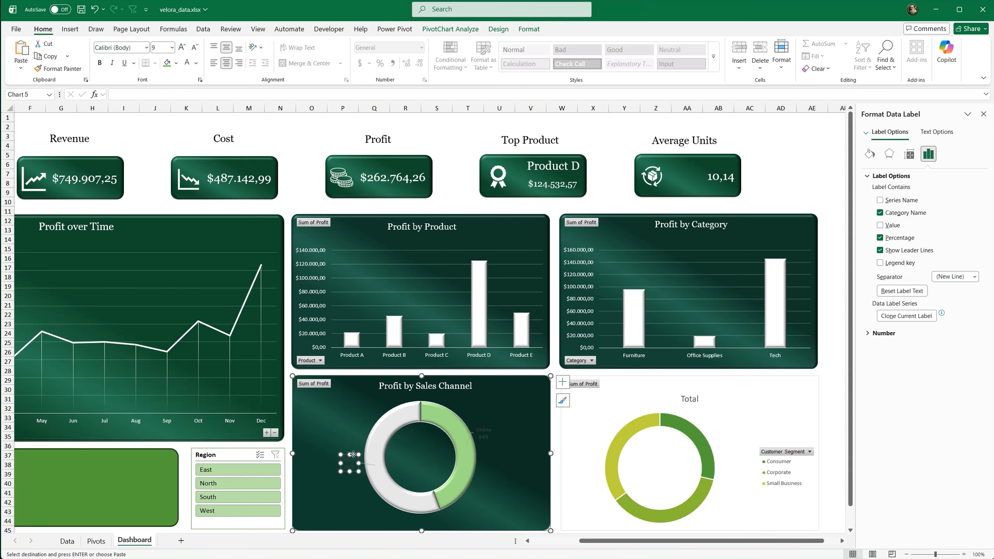
Step: Make the text of the Retail and Online data labels on the Profit by Sales Channel doughnut white
left_click(187, 63)
left_click(483, 432)
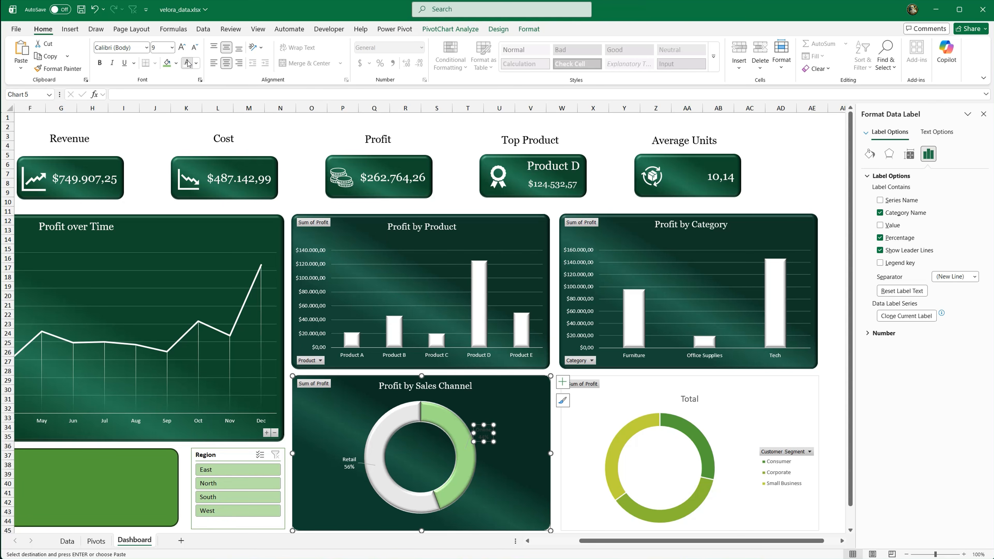
key("Escape")
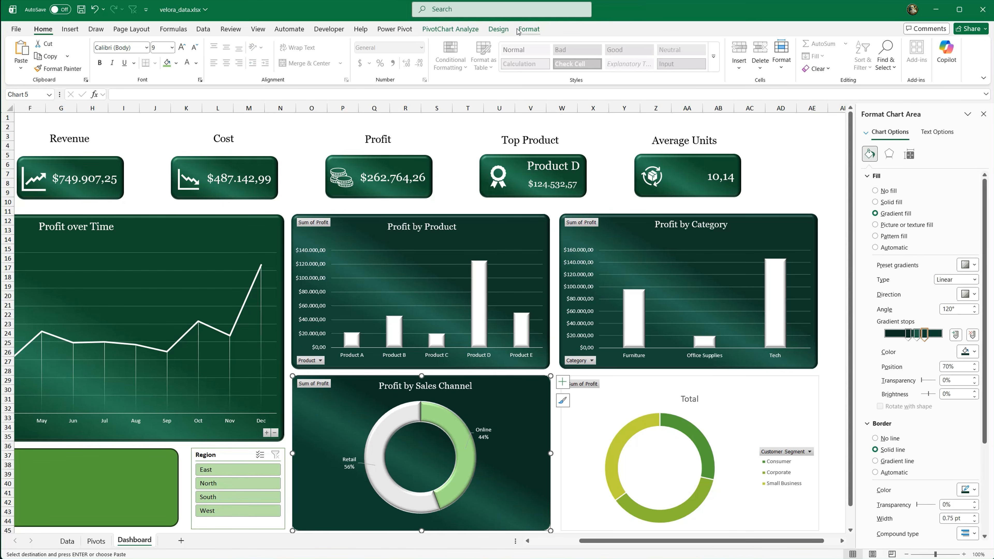
Step: Apply the bevel effect to the chart area of the Profit by Sales Channel doughnut
left_click(528, 28)
left_click(406, 69)
mouse_move(441, 183)
left_click(464, 249)
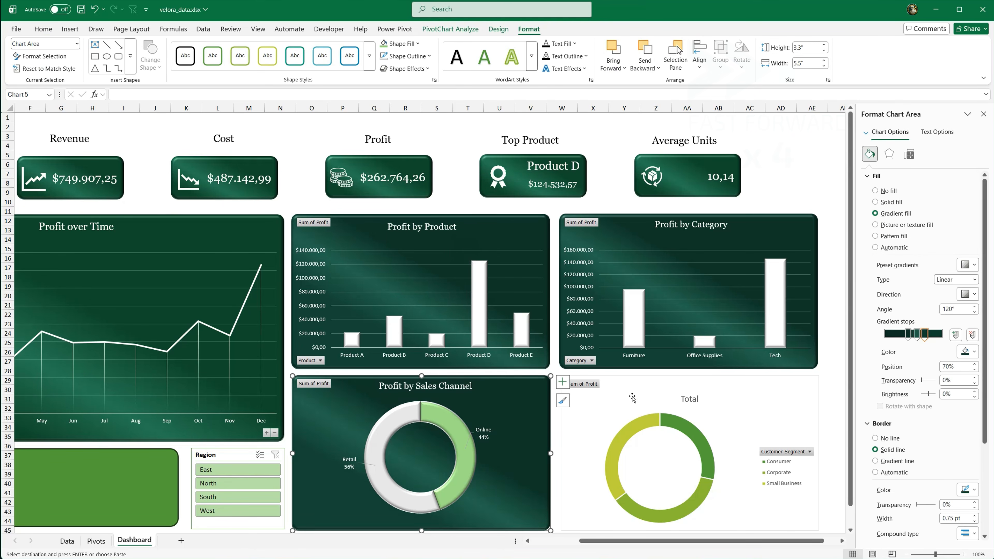
Step: Title the customer segment doughnut "Profit by Customer Segment" and give its chart area the dark green gradient fill
left_click(617, 397)
triple_click(686, 398)
type("Profit by Customer Segment")
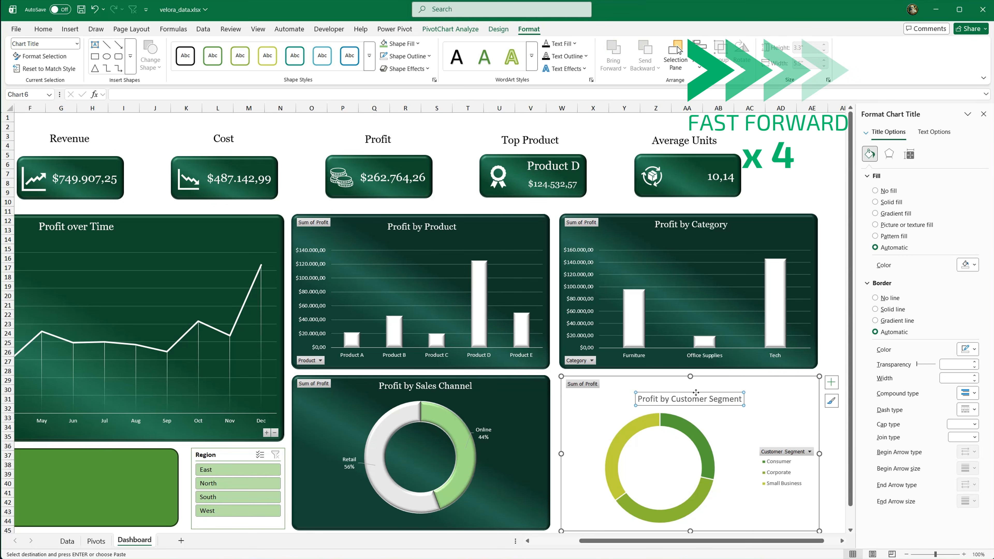
left_click(617, 402)
left_click(890, 214)
Step: Place the Profit by Customer Segment title near the chart's upper edge, in white and in the serif font of the other chart titles
left_click(729, 391)
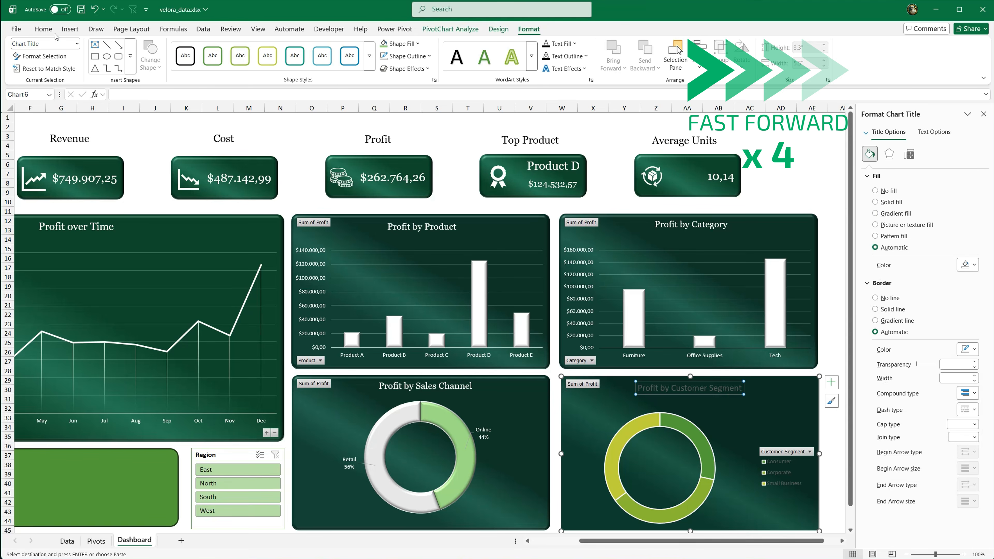
left_click(48, 31)
left_click(187, 62)
left_click(147, 48)
left_click(120, 116)
Step: Delete the Profit by Customer Segment legend and center the ring in the chart, with no line around the plot area
left_click(765, 459)
key("Delete")
left_click(705, 450)
left_click_drag(705, 451, 705, 441)
left_click(875, 298)
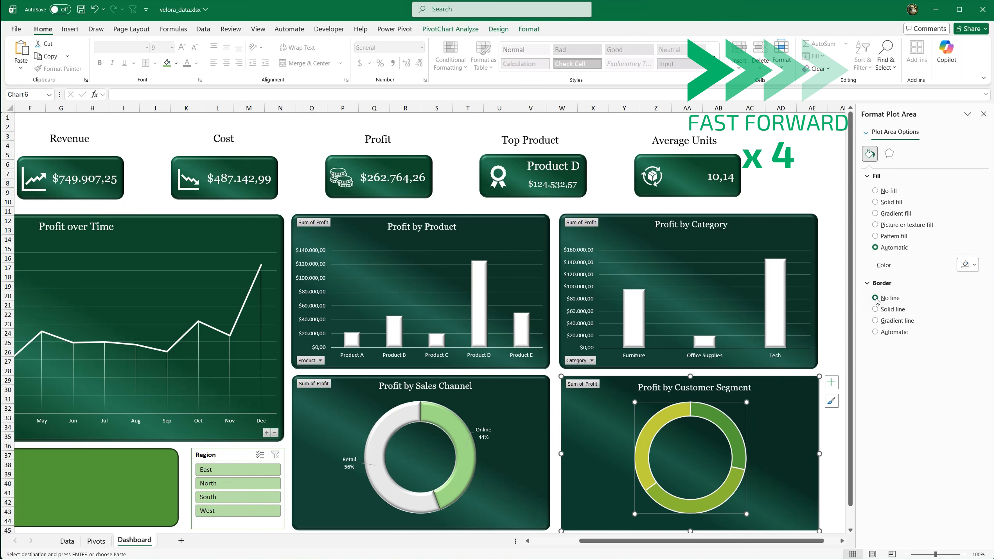
Step: Apply the bevel effect to the ring of the Profit by Customer Segment doughnut
left_click(529, 29)
left_click(407, 69)
mouse_move(426, 186)
left_click(465, 245)
left_click(654, 425)
left_click(407, 69)
left_click(464, 250)
Step: Fill the doughnut's Small Business slice with white, its Corporate slice with light green and its Consumer slice with tan
left_click(654, 425)
left_click(43, 30)
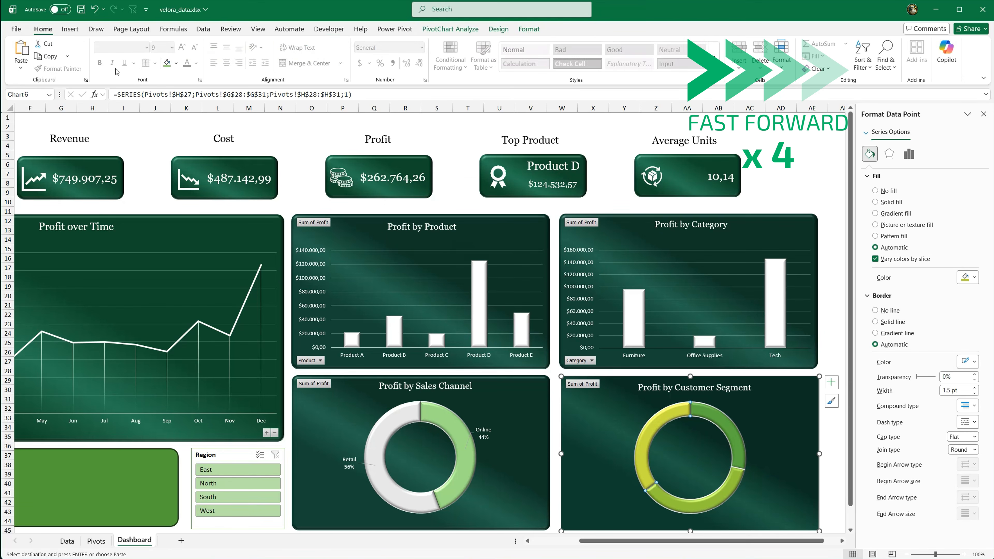
left_click(176, 63)
left_click(182, 105)
left_click(177, 63)
left_click(221, 152)
left_click(734, 424)
left_click(177, 63)
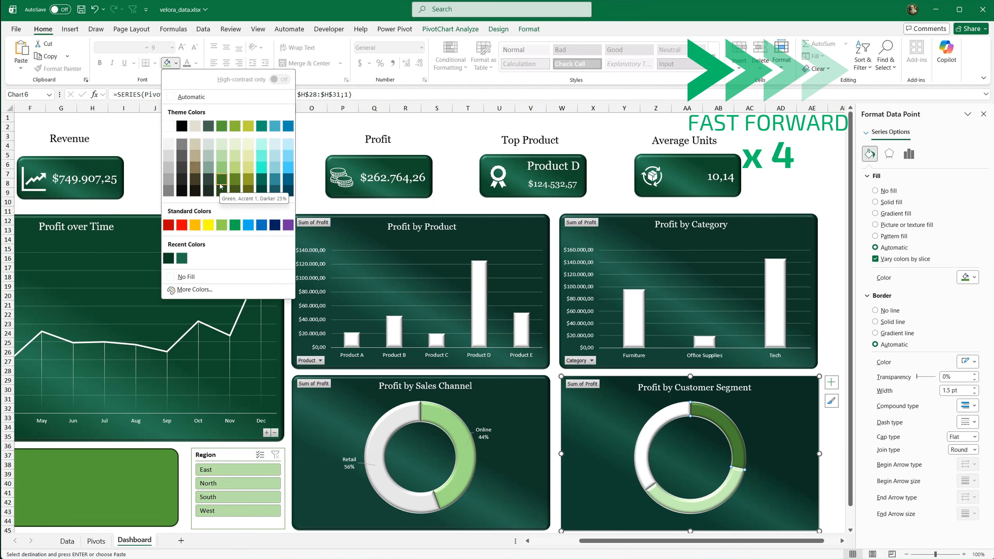
left_click(195, 156)
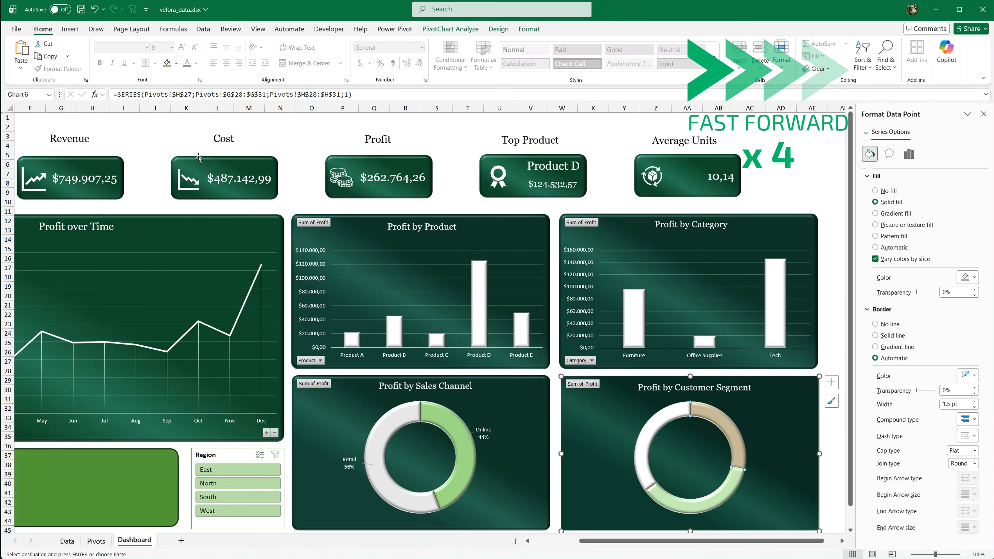
Step: Set the Profit by Customer Segment hole size to 63% and add data labels showing category name and percentage instead of the value
left_click(908, 153)
left_click_drag(925, 239, 918, 240)
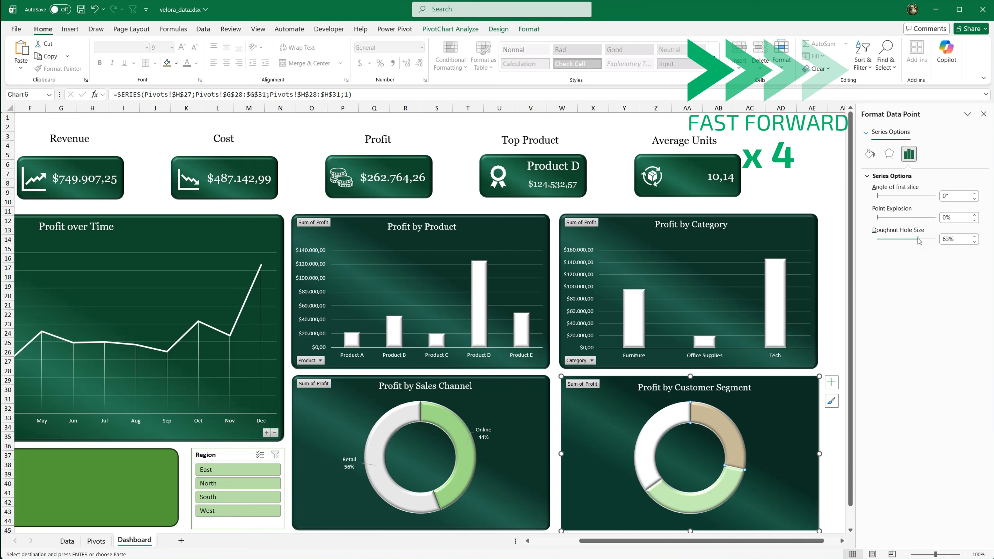
left_click(830, 382)
left_click(937, 433)
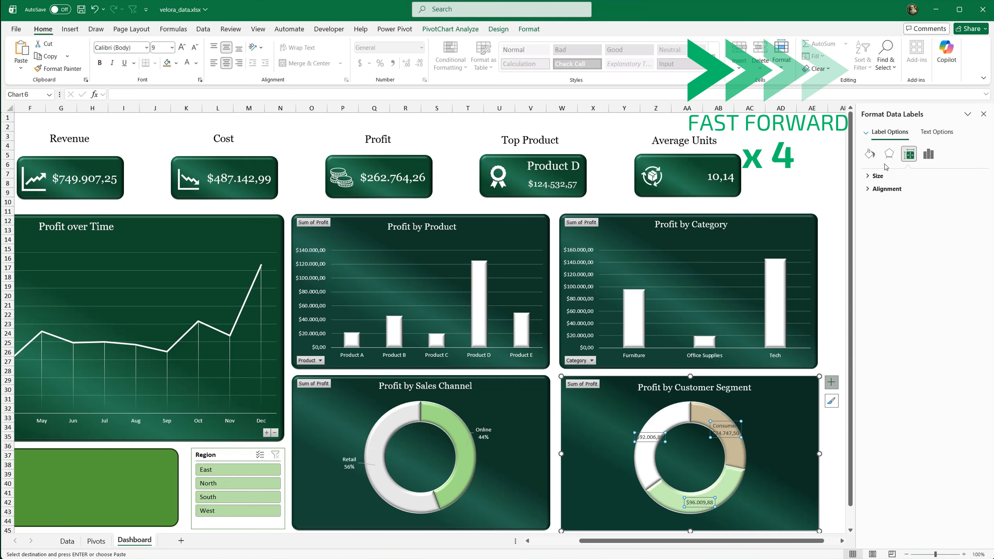
left_click(880, 222)
left_click(880, 235)
left_click(880, 248)
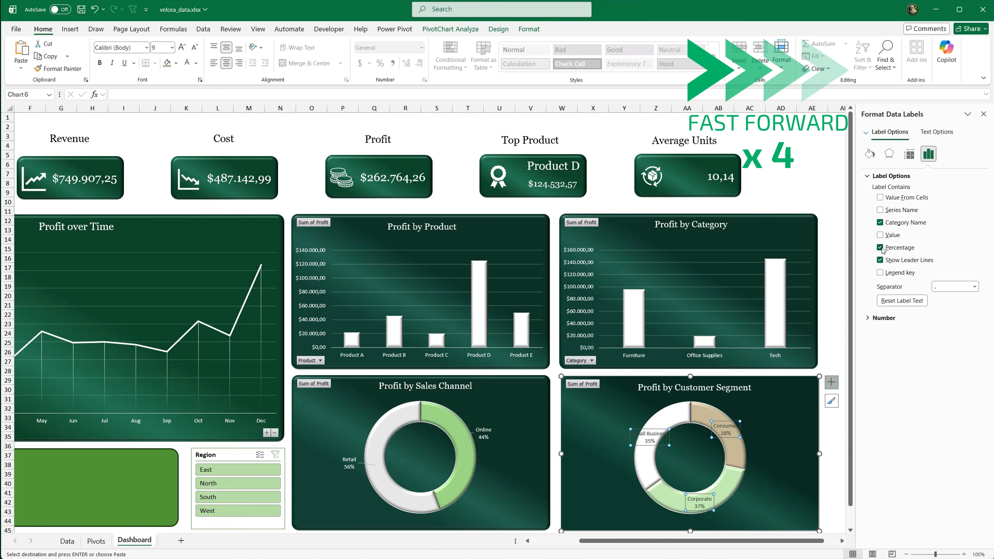
Step: Move the Consumer, Small Business and Corporate data labels outside the ring beside their slices and make their text white
left_click(730, 422)
left_click_drag(730, 422, 751, 409)
left_click_drag(659, 429, 635, 417)
left_click(705, 494)
left_click_drag(705, 495, 736, 506)
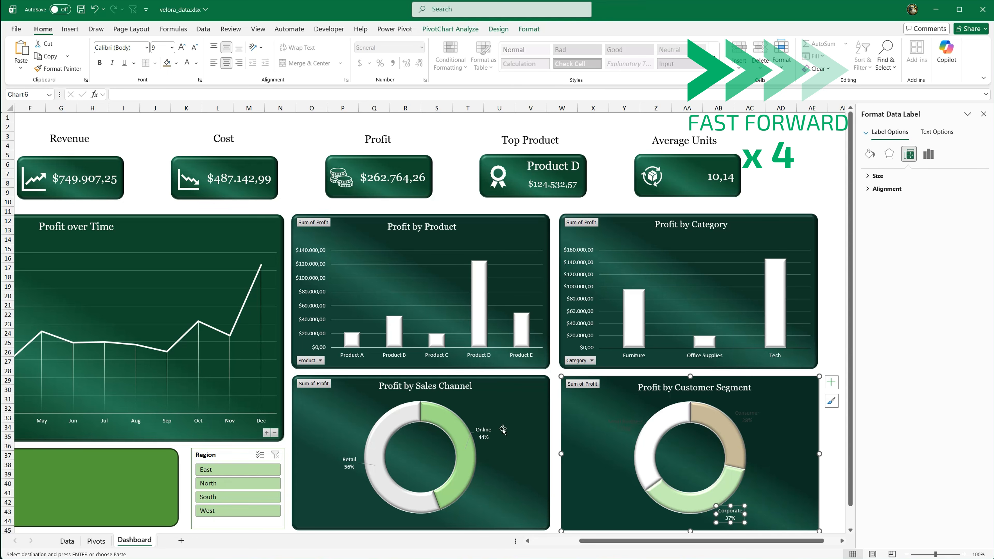
left_click(747, 416)
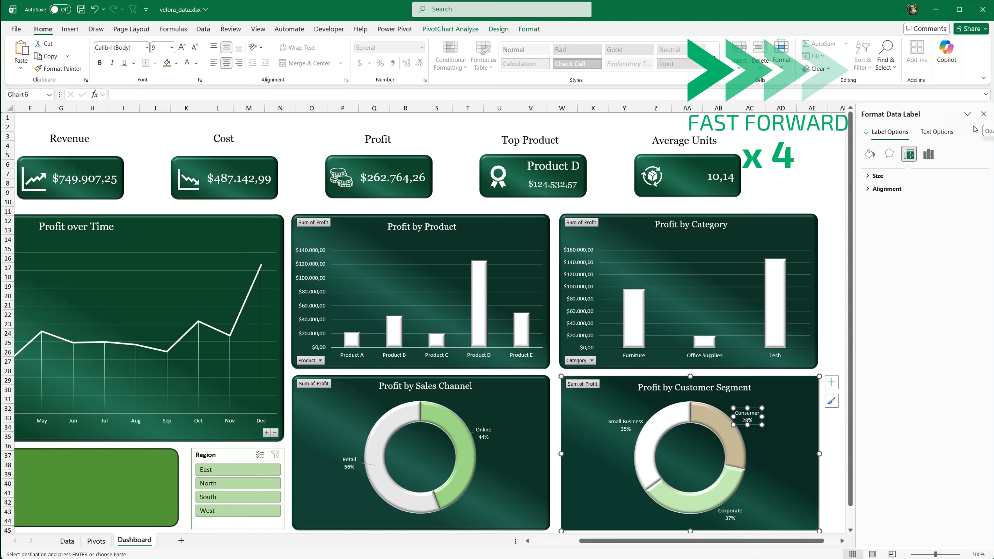
left_click(886, 189)
Step: Apply the bevel effect to the chart area of the Profit by Customer Segment doughnut
left_click(775, 169)
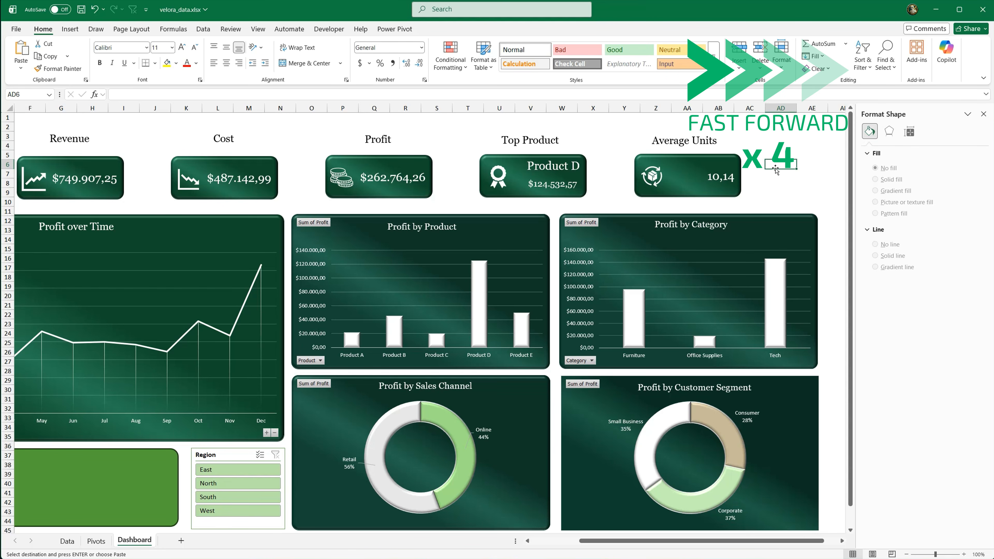
left_click(570, 425)
left_click(395, 62)
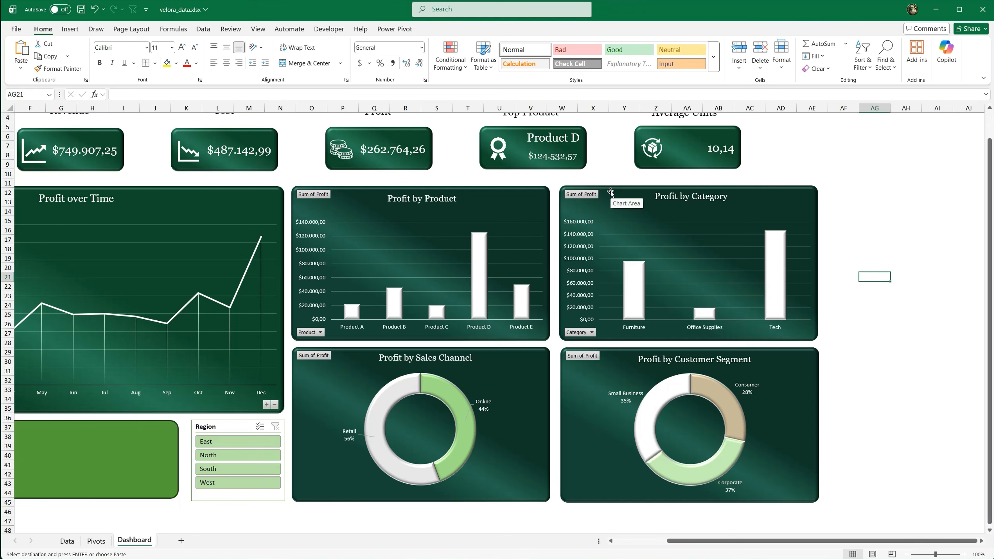
Step: Align the right edges of the Profit by Category and Profit by Customer Segment charts
left_click(610, 192)
left_click(614, 353, "ctrl")
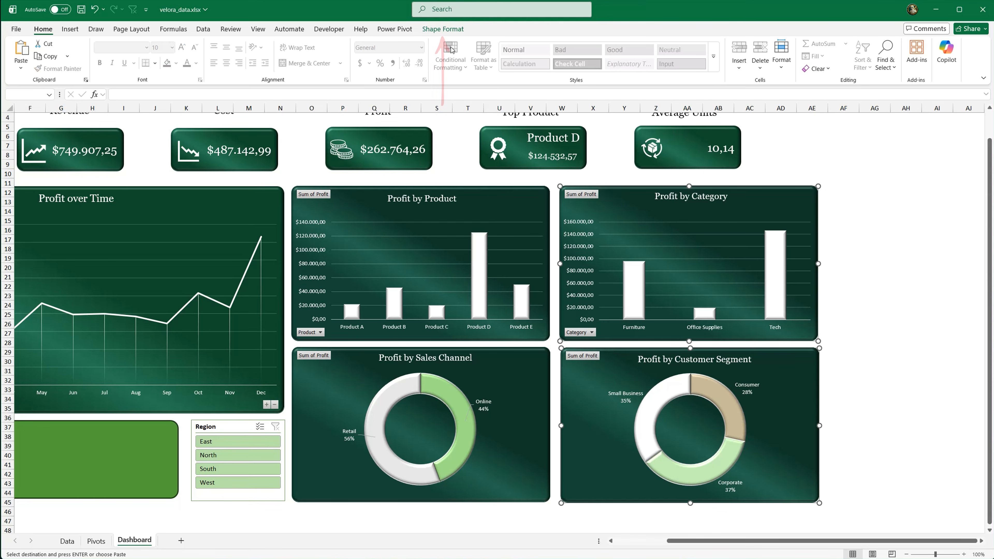
left_click(443, 29)
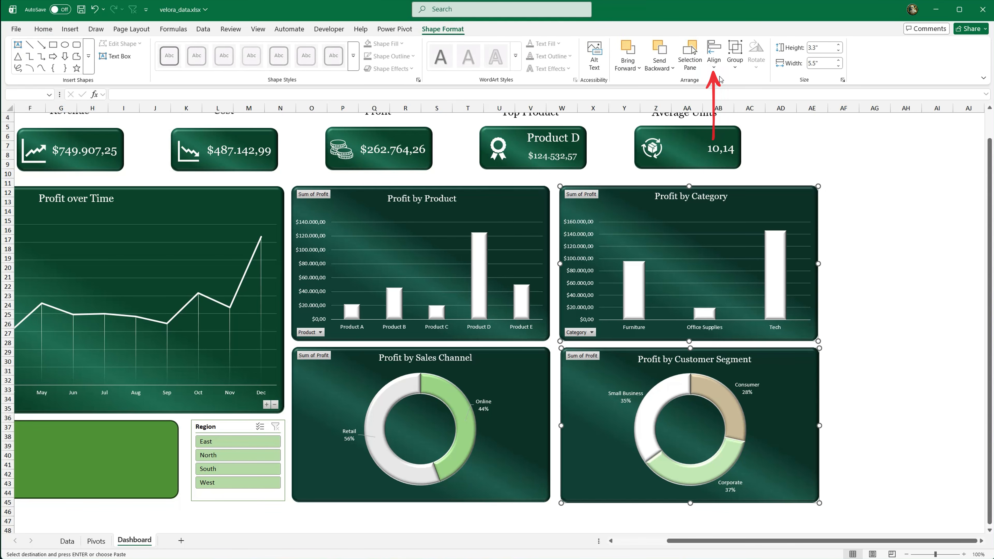
left_click(714, 55)
left_click(738, 112)
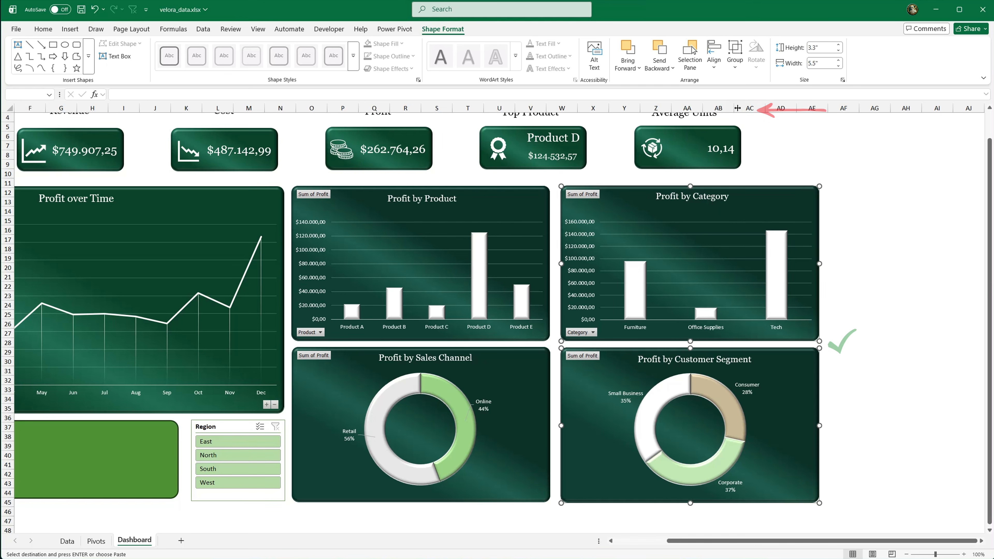
Step: Align the bottom edges of the Profit by Sales Channel and Profit by Customer Segment charts
left_click(541, 366)
left_click(580, 367, "ctrl")
left_click(445, 30)
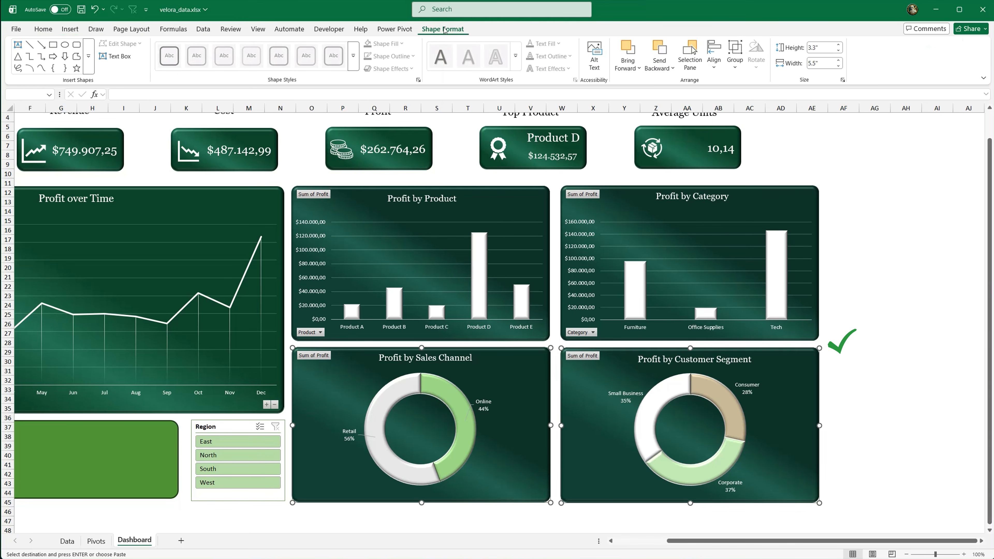
left_click(713, 59)
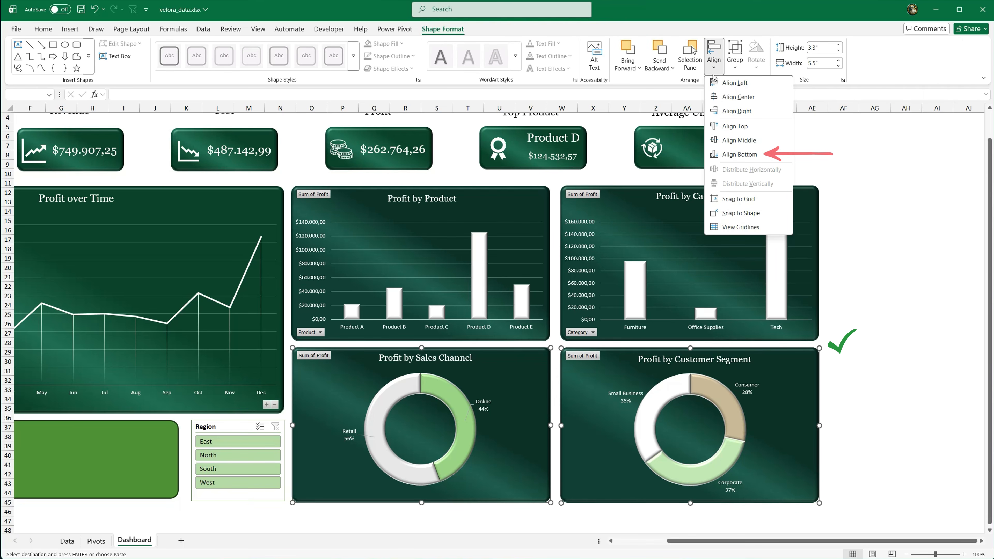
left_click(745, 155)
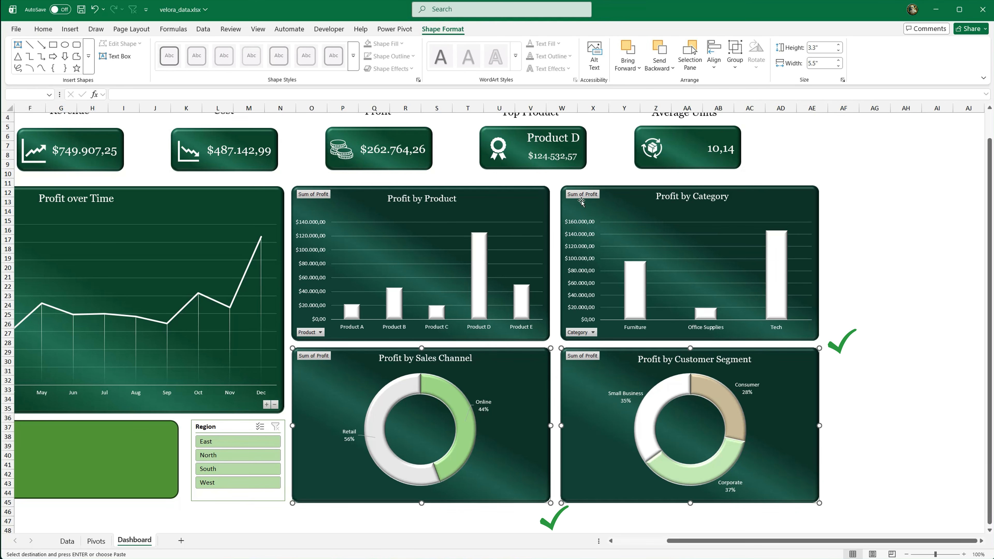
Step: Align the top edges of the Profit by Product and Profit by Category charts
left_click(536, 200)
left_click_drag(526, 201, 531, 204)
left_click(621, 191, "ctrl")
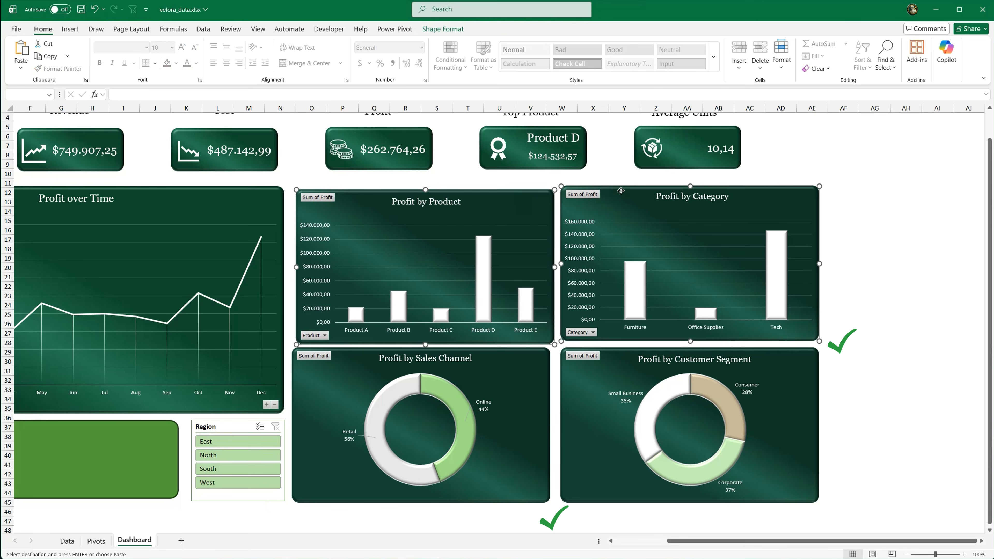
left_click(444, 30)
left_click(714, 59)
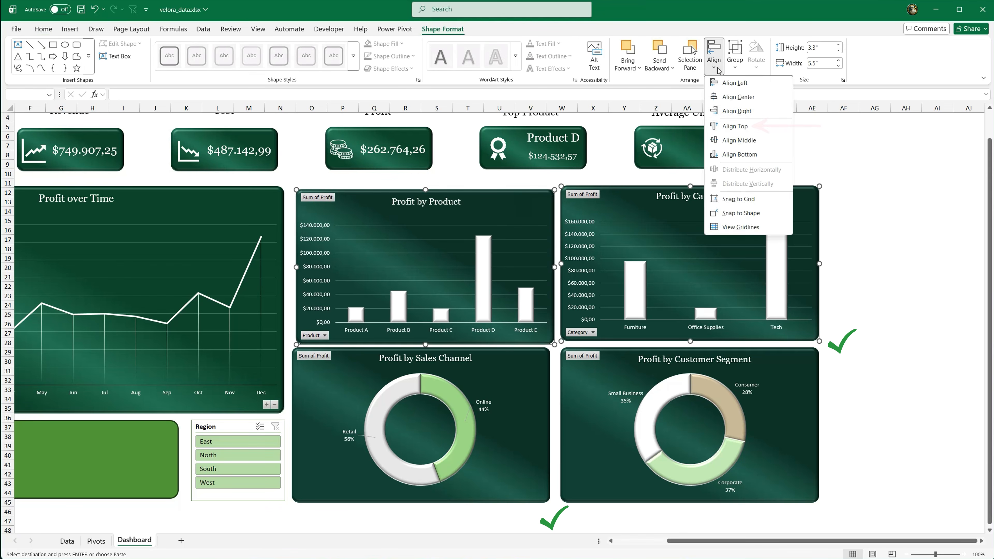
left_click(734, 128)
Step: Align the left edges of the Profit by Product and Profit by Sales Channel charts
left_click(542, 356)
left_click(549, 335, "ctrl")
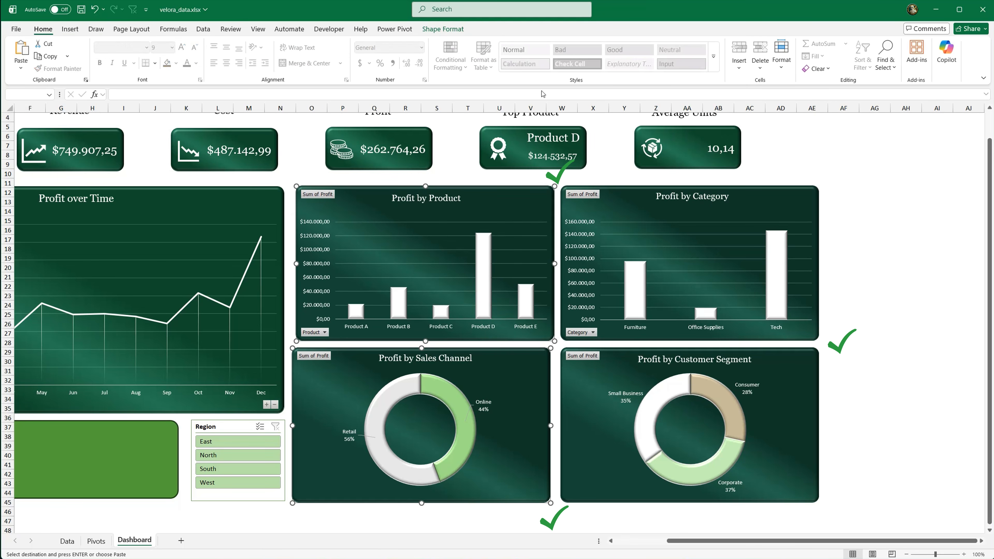
left_click(443, 29)
left_click(714, 58)
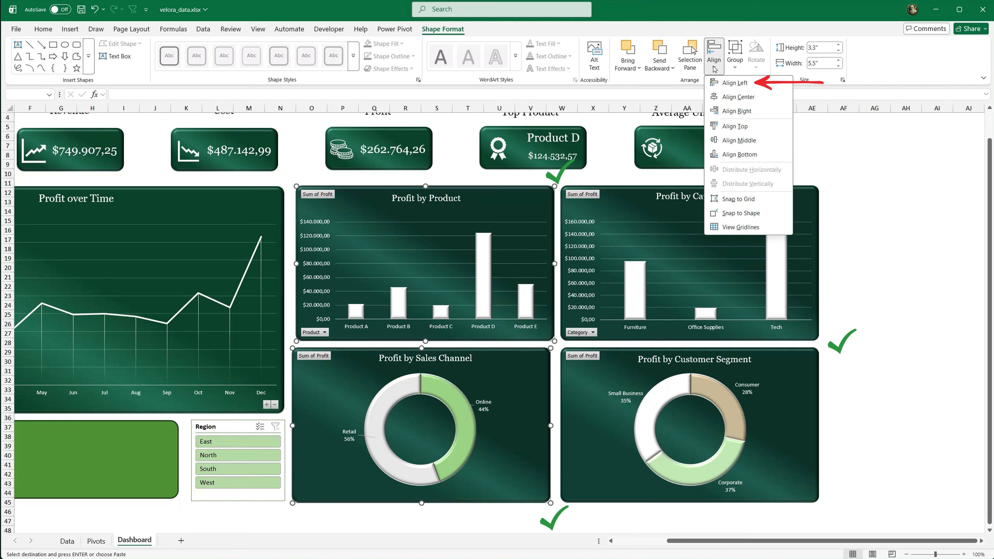
left_click(724, 83)
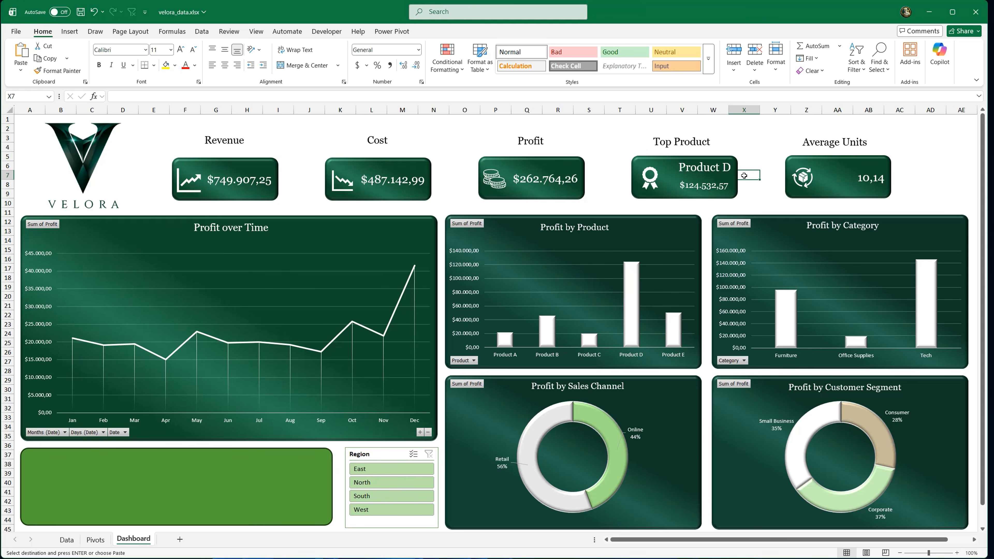
Step: Apply the fourth dark slicer style, in teal, to the Region slicer
left_click(376, 456)
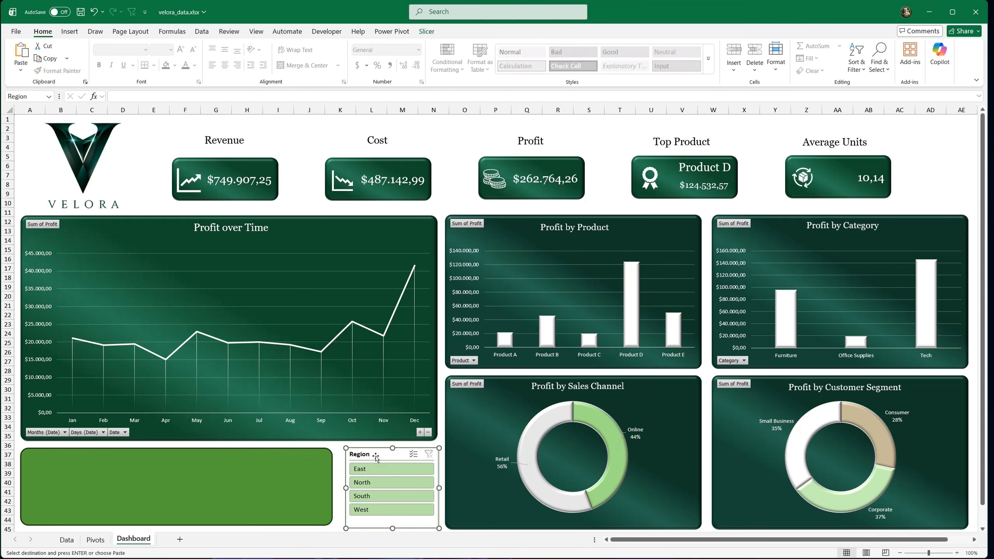
left_click(429, 33)
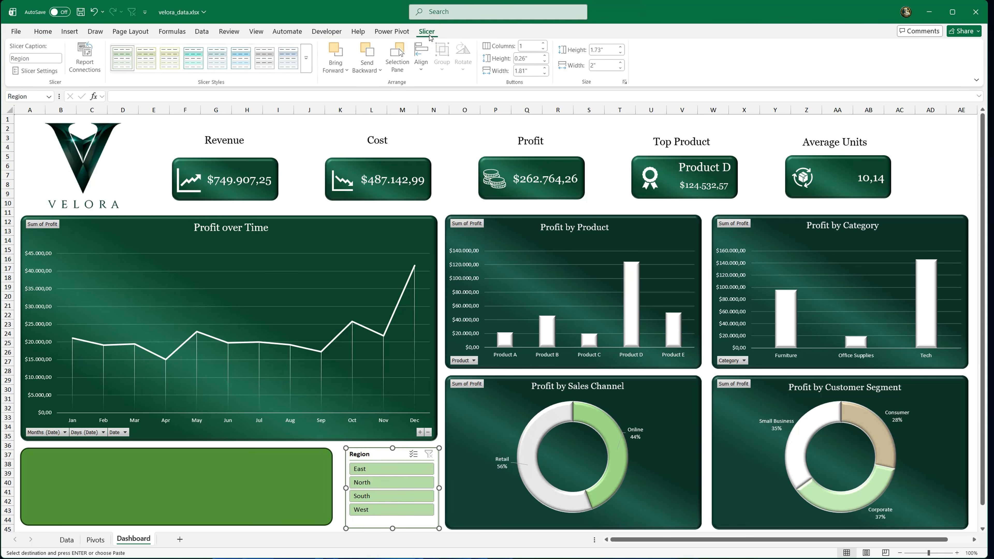
left_click(313, 70)
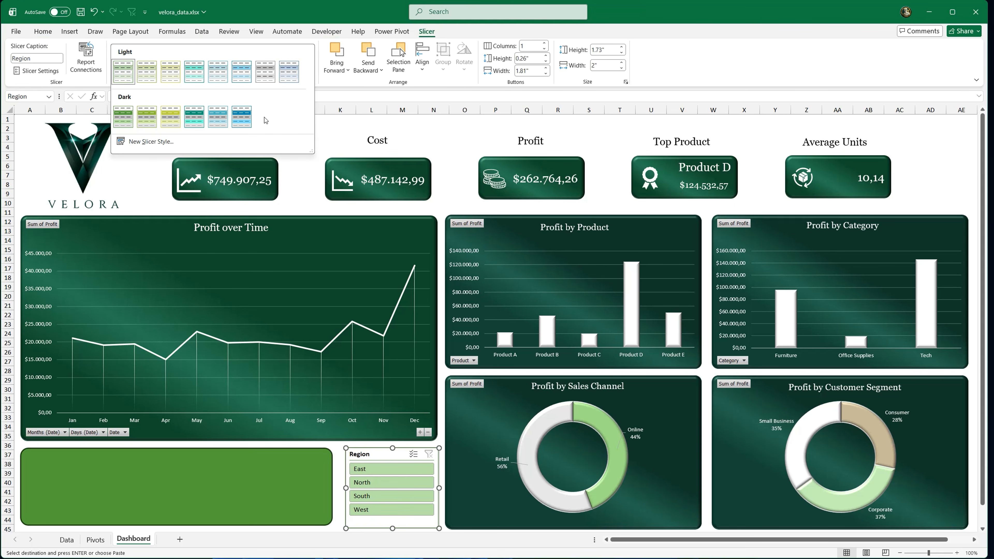
left_click(195, 121)
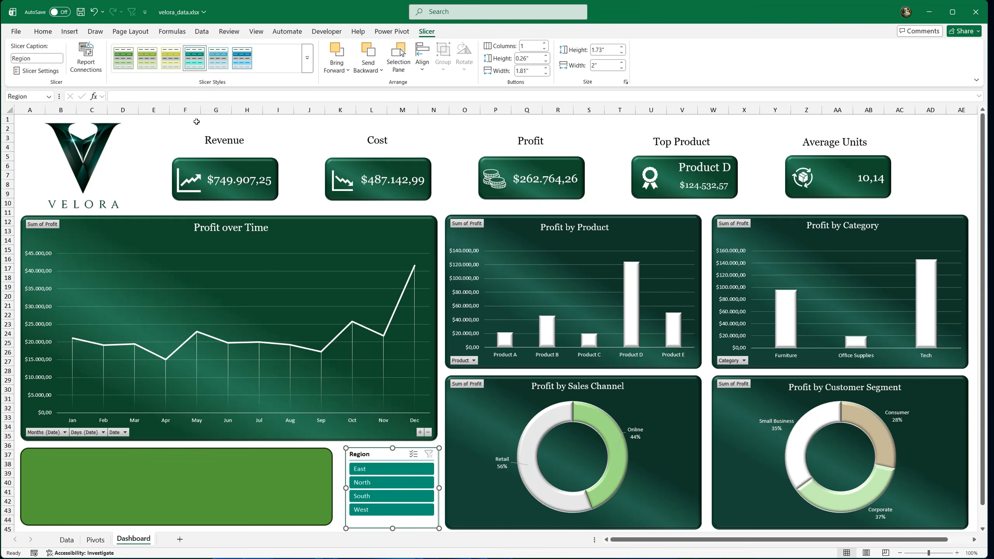
left_click(333, 452)
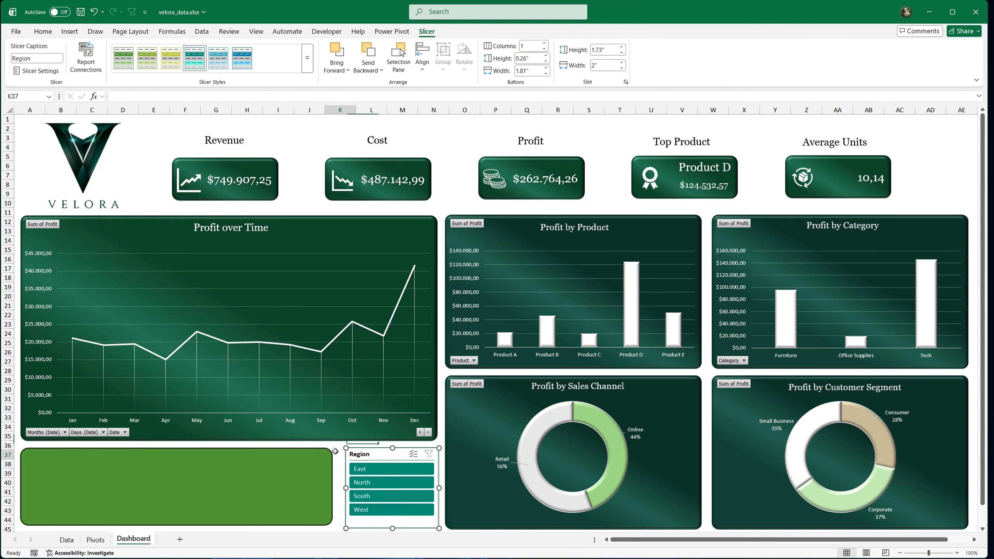
Step: Test the Region slicer by filtering the dashboard to East, North, South and West in turn
left_click(369, 470)
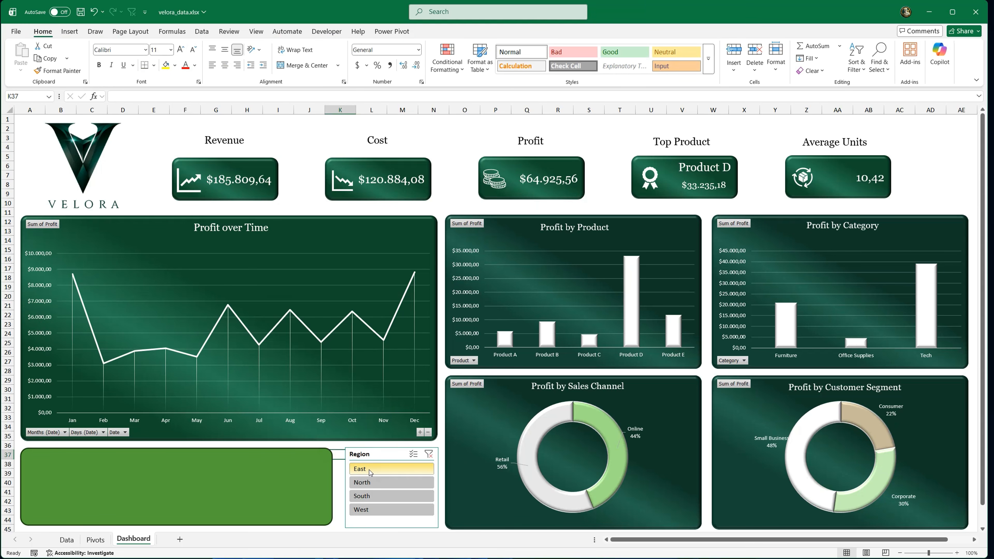
left_click(384, 484)
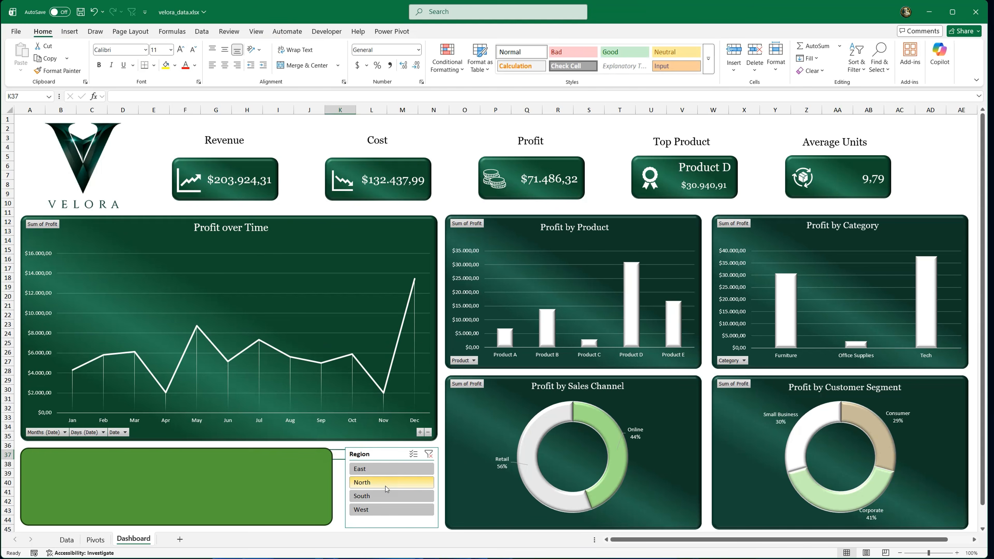
left_click(386, 495)
left_click(391, 509)
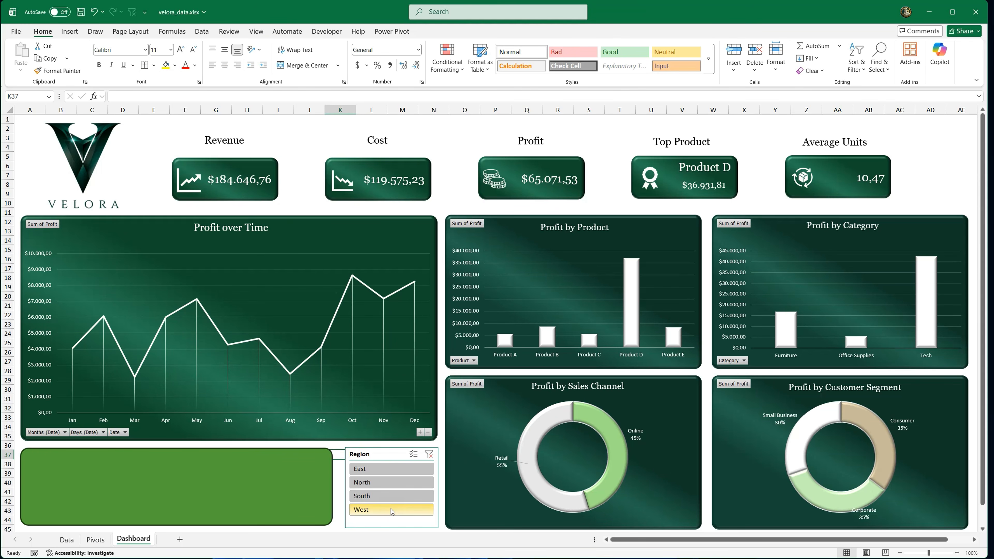
Step: Clear the Region slicer's filter and copy the Revenue card's formatting onto the empty green rectangle beneath the line chart
left_click(429, 454)
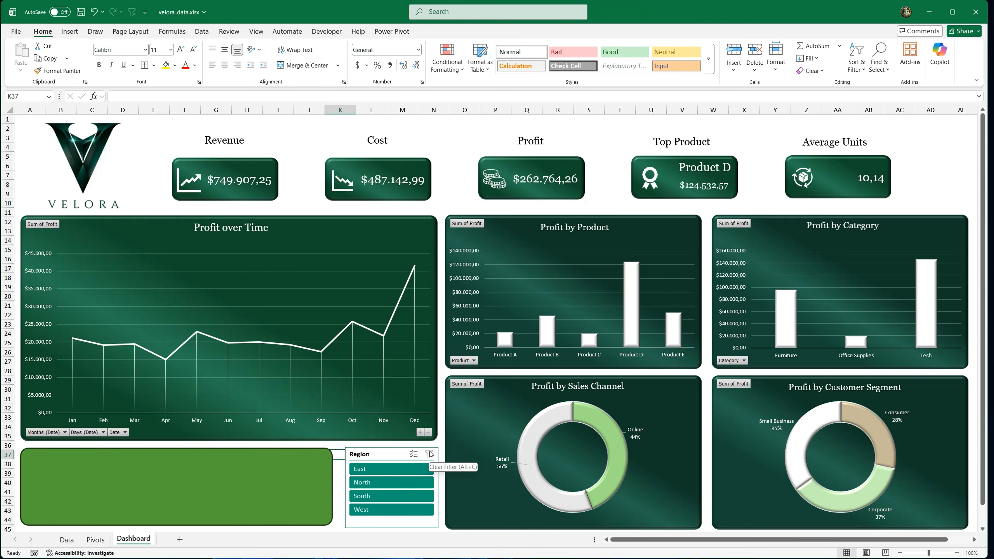
left_click(255, 169)
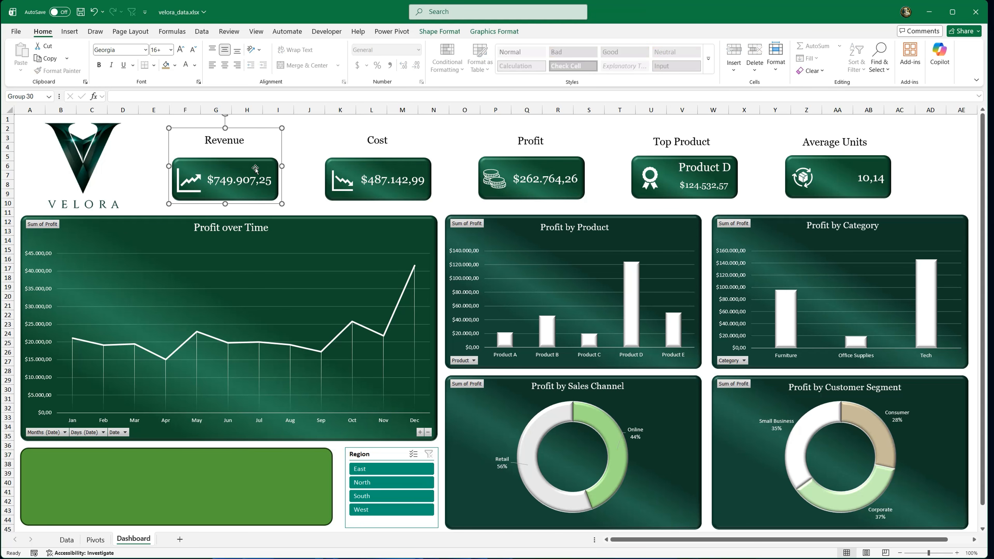
left_click(230, 163)
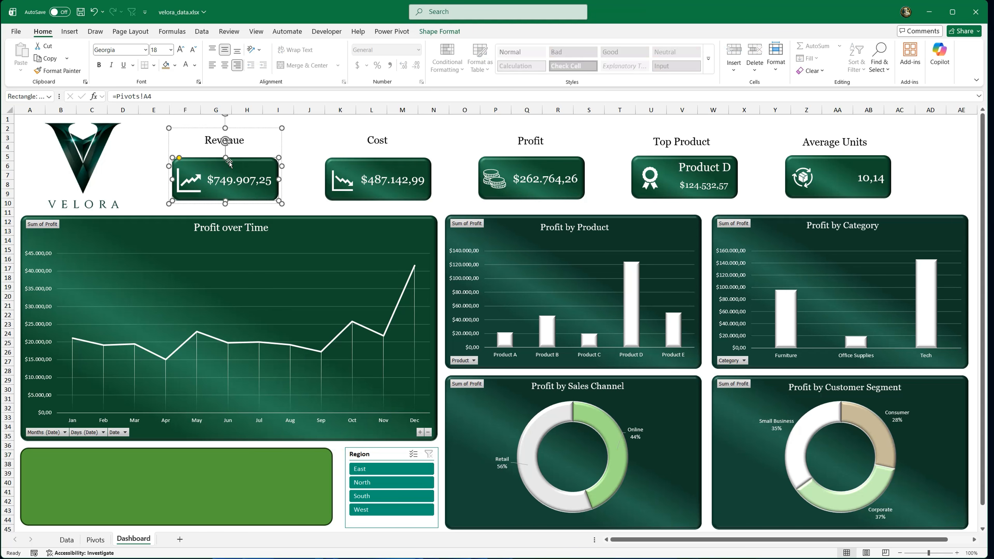
left_click(62, 71)
left_click(149, 457)
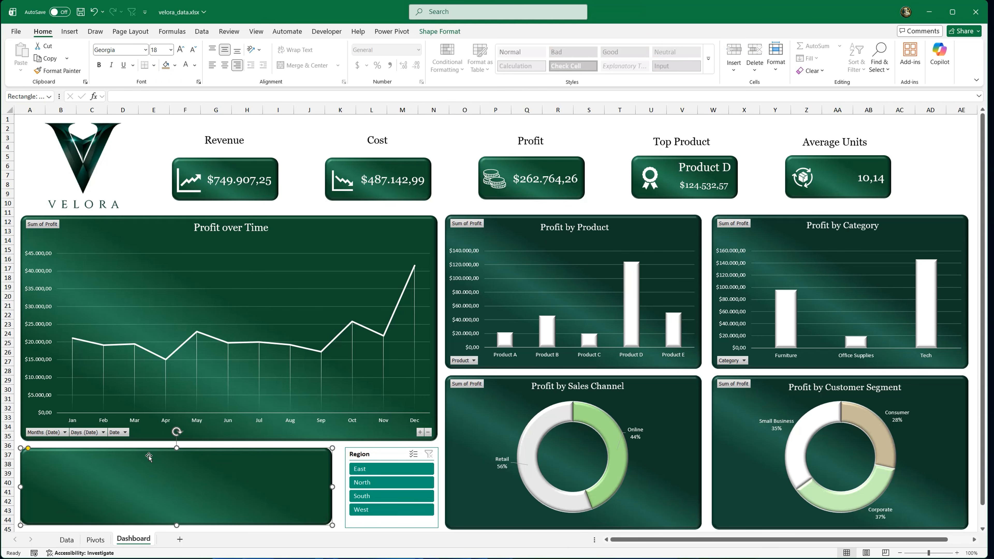
Step: Add a text box in the restyled rectangle reading "Profit remains stable throughout the year, with a strong increase in December"
left_click(69, 31)
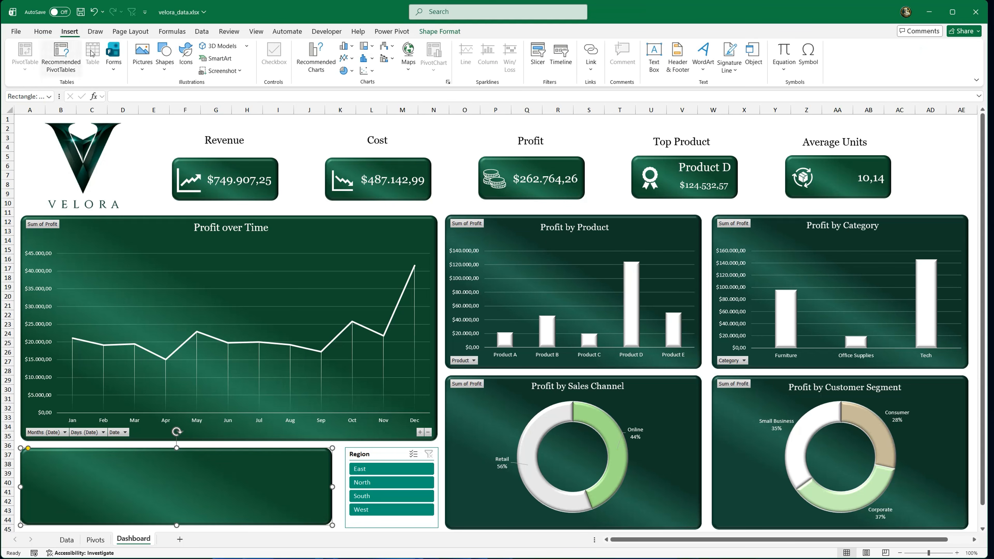
left_click(653, 66)
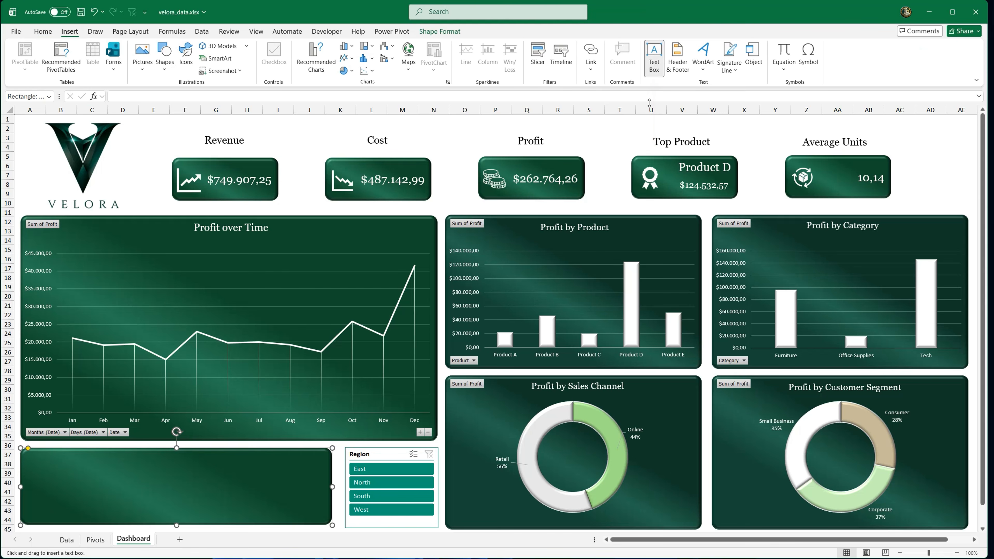
left_click_drag(29, 456, 317, 483)
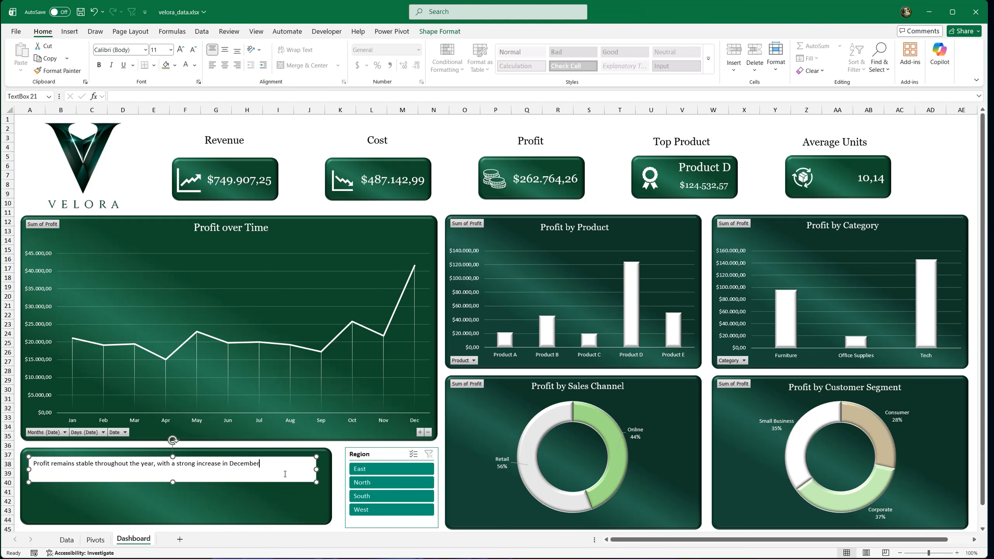
Step: Set the profit insight text to Georgia in white
key("ctrl+a")
left_click(144, 50)
left_click(126, 118)
Step: Remove the fill and outline from the profit insight text box
left_click(439, 31)
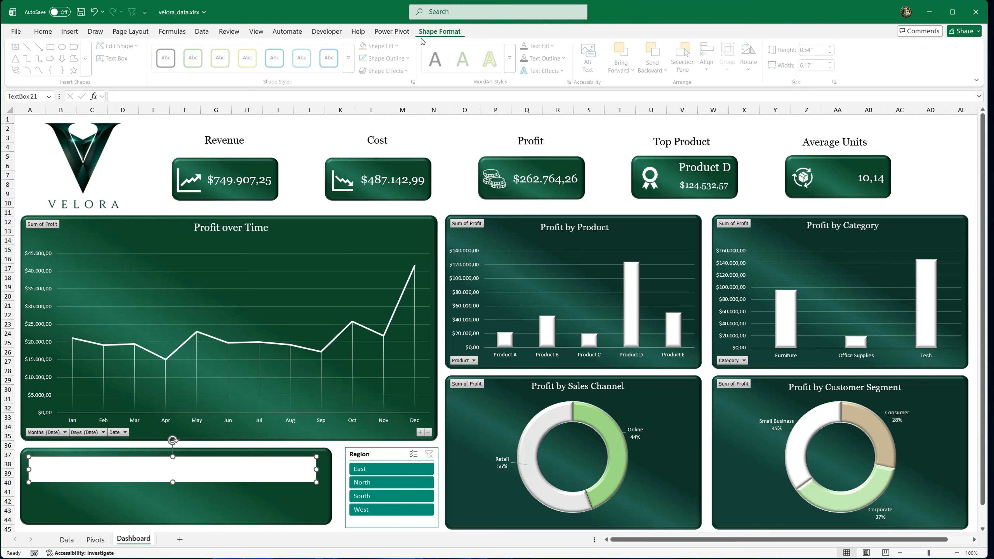
left_click(398, 46)
left_click(396, 258)
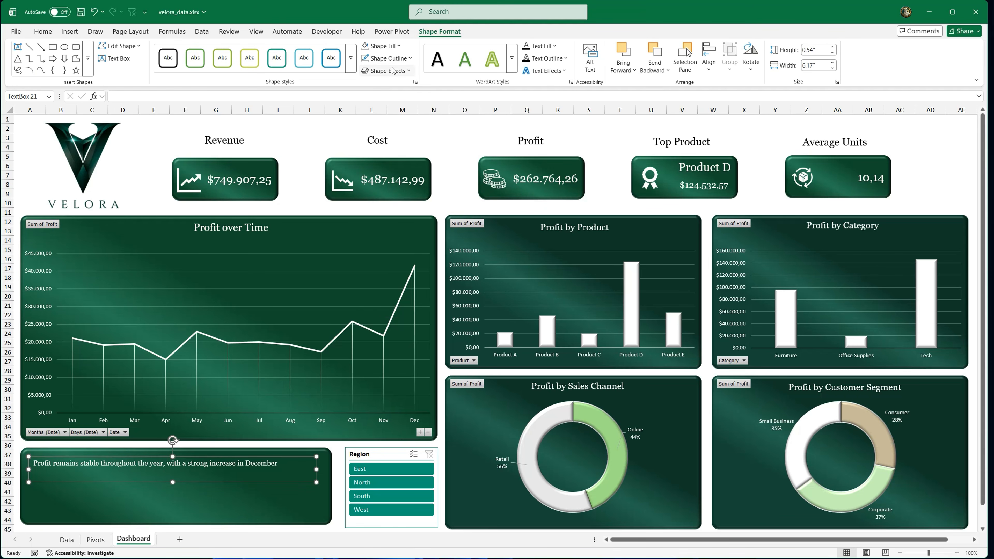
left_click(409, 58)
left_click(403, 270)
Step: Enlarge the insight text to 16 pt, then resize and shift its box right so two lines fit beside an icon space
left_click(42, 31)
left_click(180, 50)
left_click(180, 50)
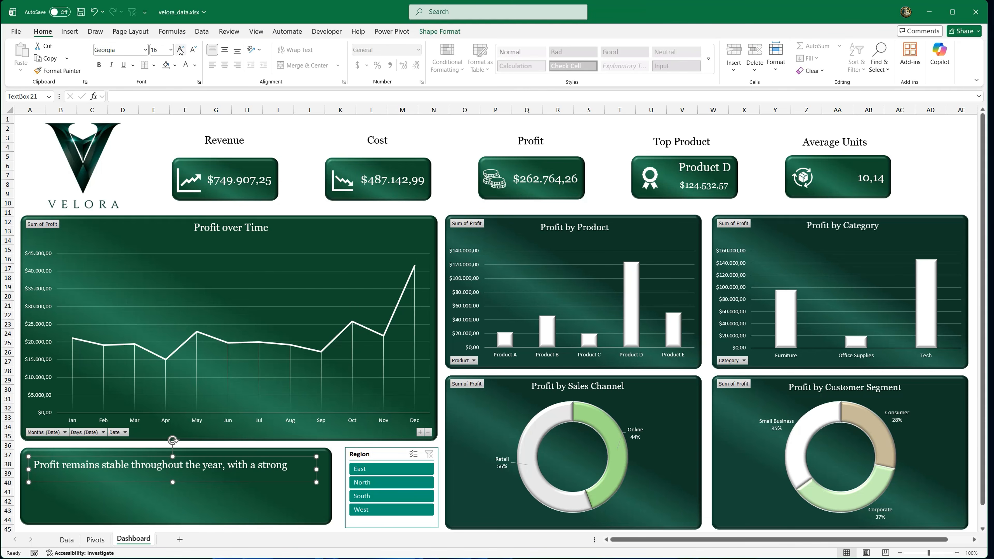
left_click_drag(173, 481, 230, 489)
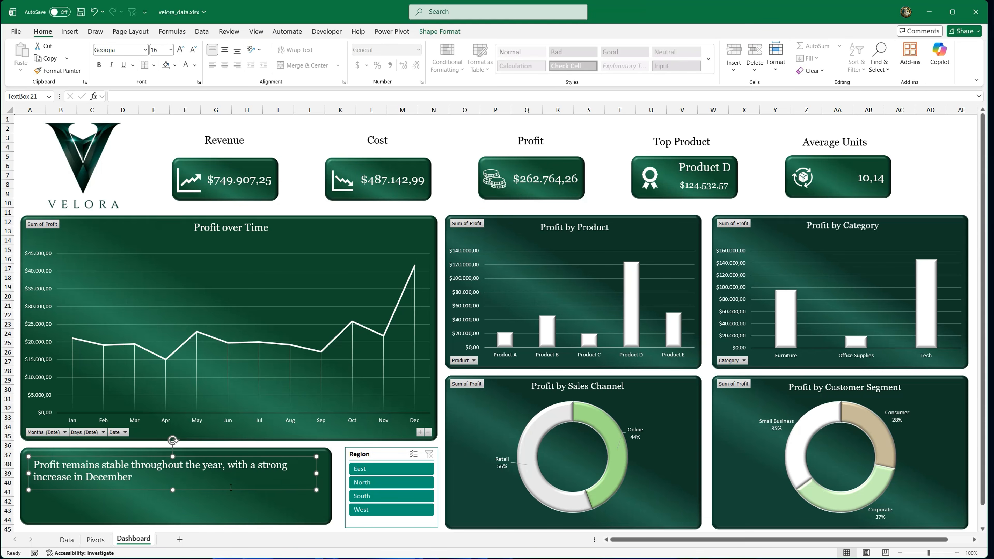
left_click_drag(316, 474, 292, 474)
left_click_drag(193, 489, 231, 486)
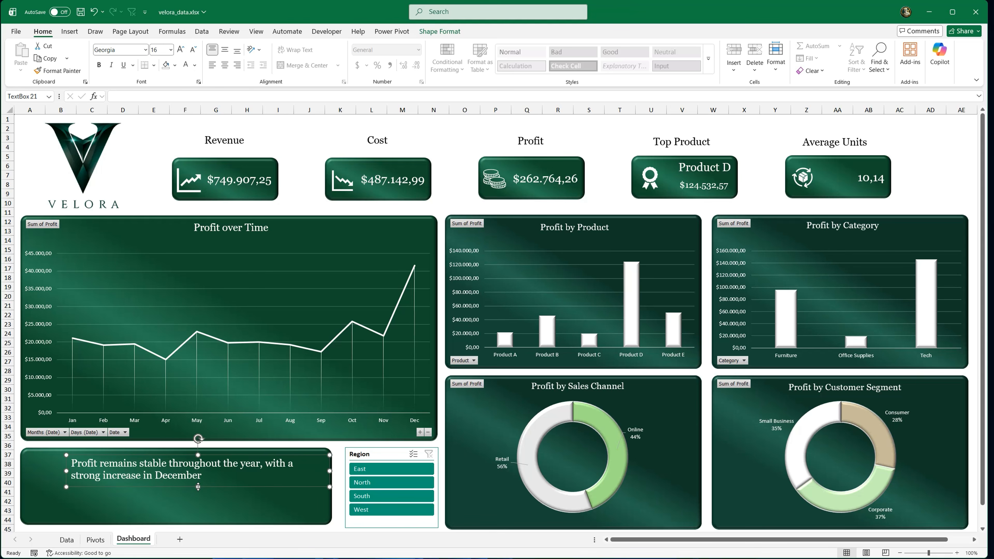
Step: Duplicate the insight text box directly below and replace its text with "Product D is the top-performing product across all regions"
key("ctrl+d")
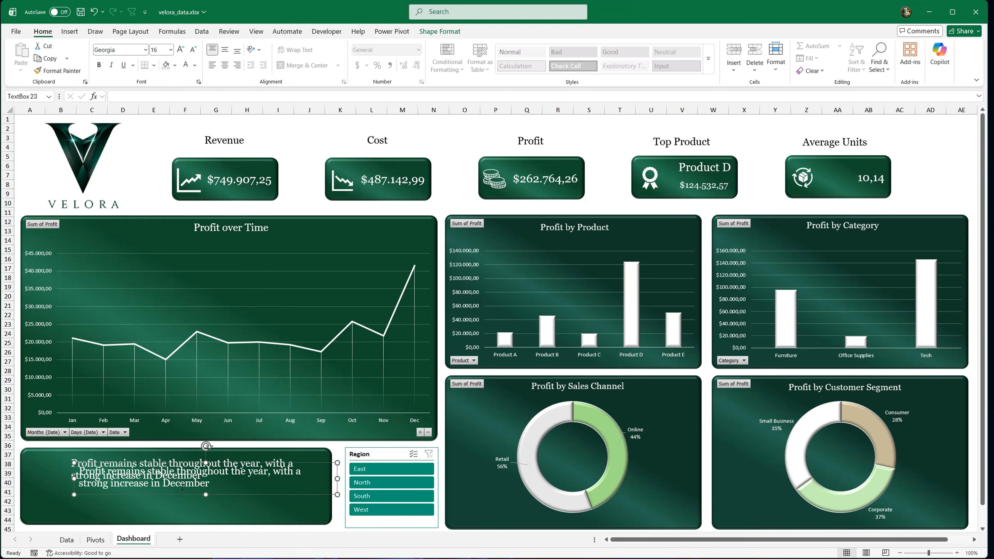
left_click_drag(180, 496, 172, 516)
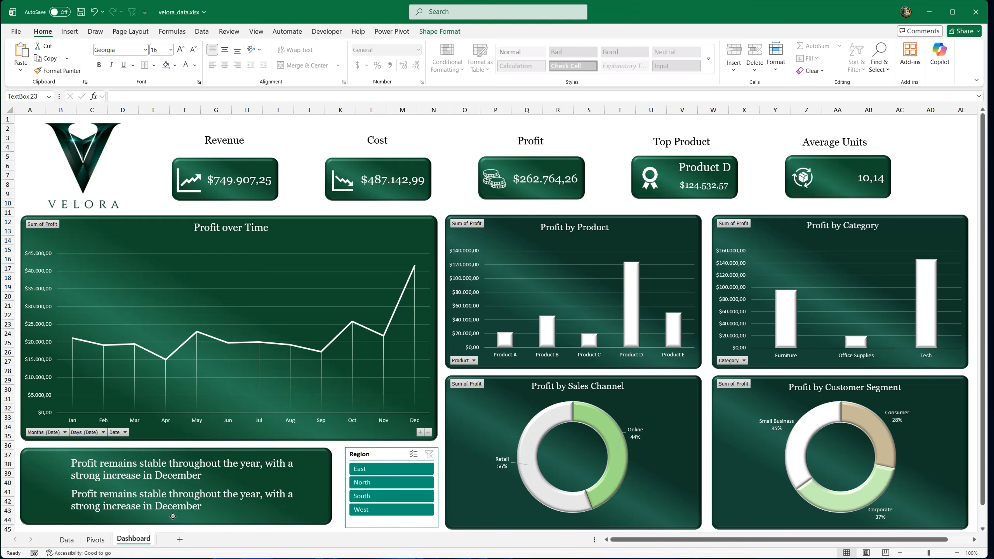
left_click(173, 516)
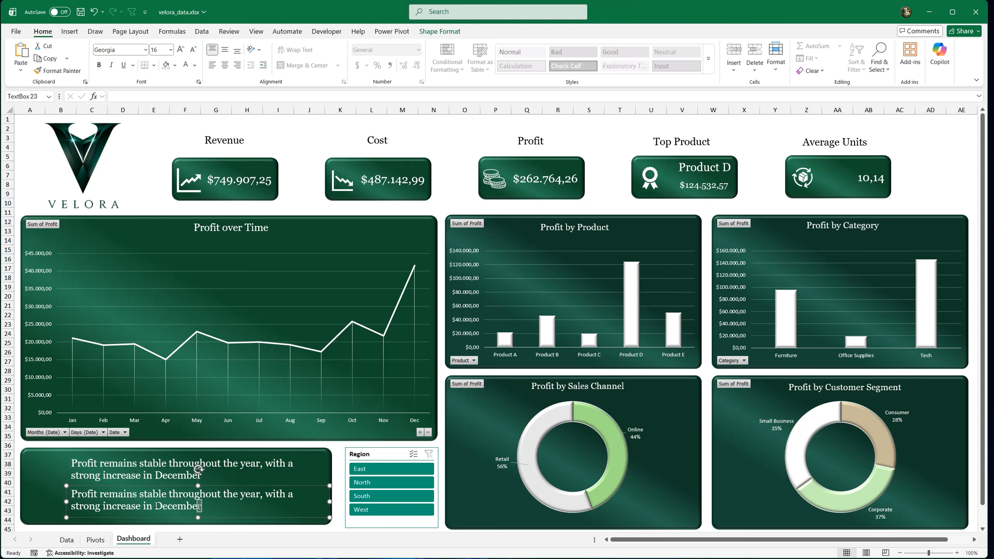
triple_click(87, 494)
type("Product D")
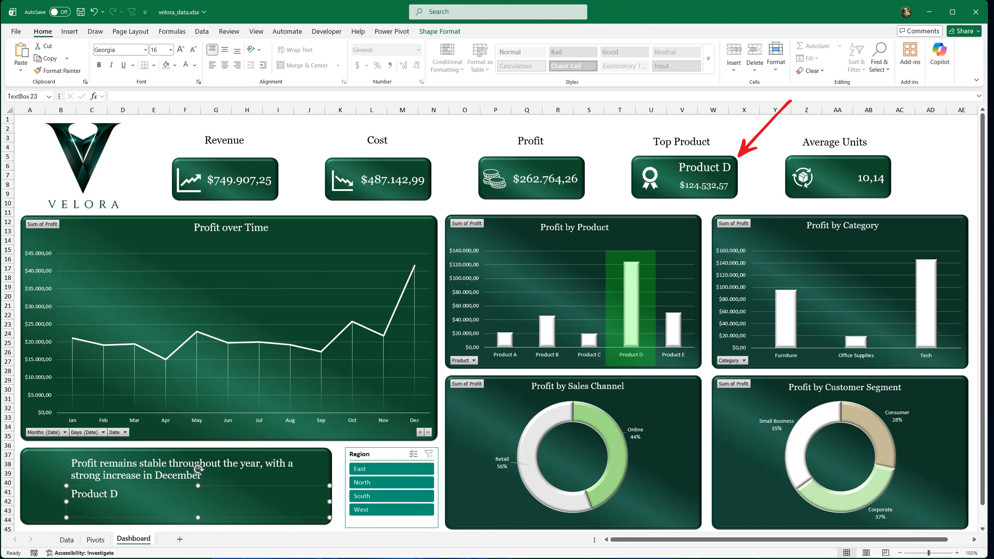
type(" is the top-performing product across all regions")
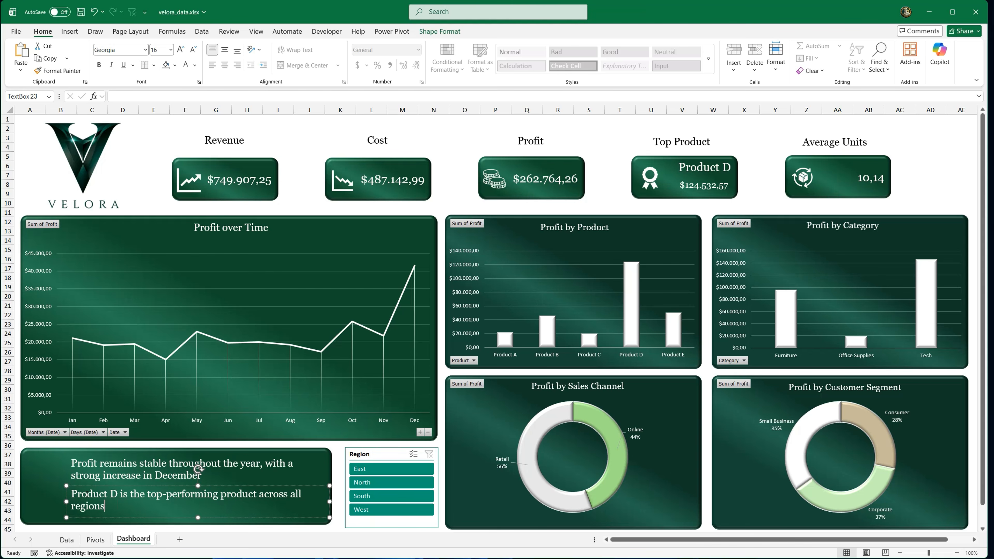
left_click_drag(135, 518, 136, 519)
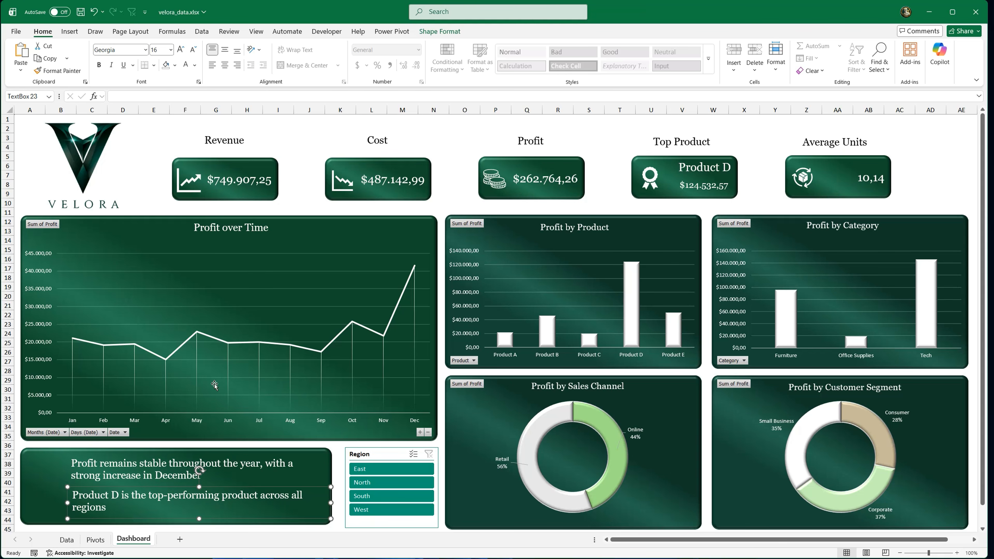
Step: Search the stock icons for "increase" and insert the solid bar chart icon with a rising arrow
left_click(278, 119)
left_click(70, 31)
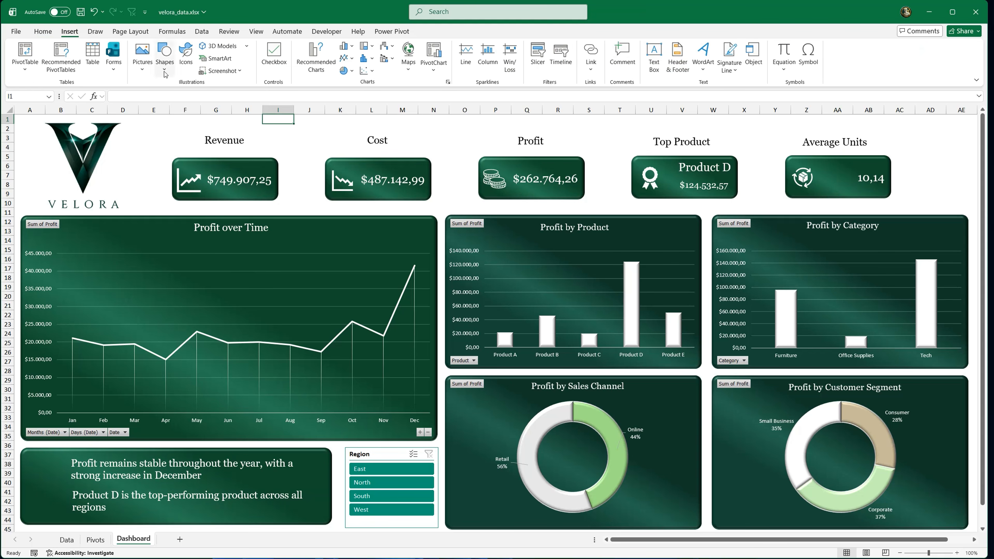
left_click(186, 59)
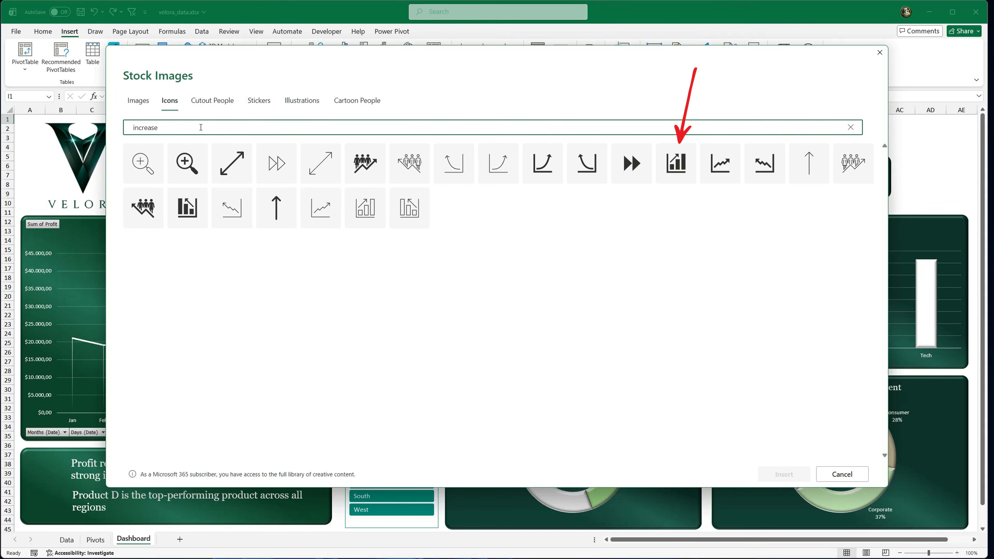
left_click(674, 165)
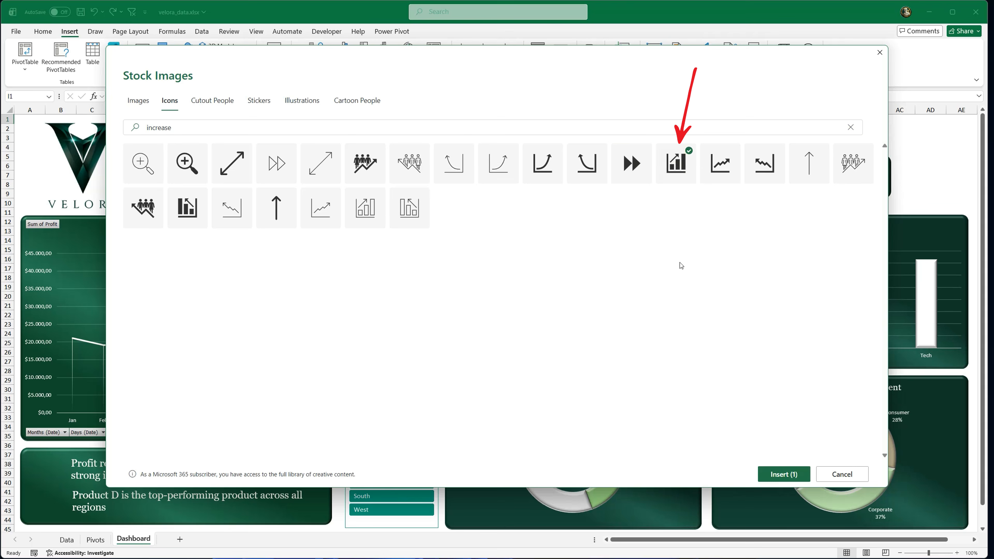
left_click(779, 473)
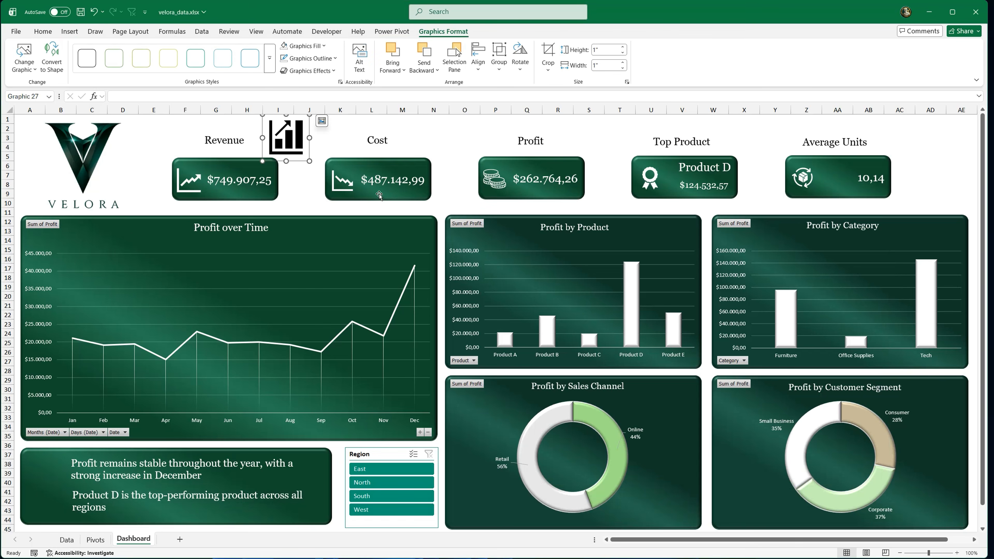
Step: Shrink the bar chart icon, place it beside the December profit insight and fill it white
left_click_drag(289, 142, 49, 459)
left_click_drag(36, 477, 48, 474)
left_click(43, 31)
left_click(175, 66)
left_click(168, 128)
Step: Search the stock icons for "winner" and insert the solid trophy icon
left_click(69, 31)
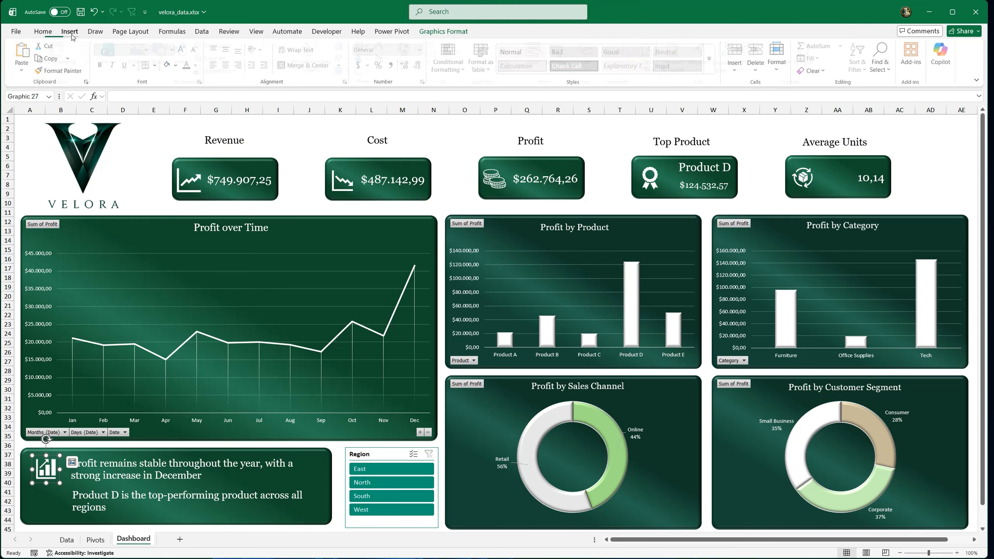
left_click(186, 46)
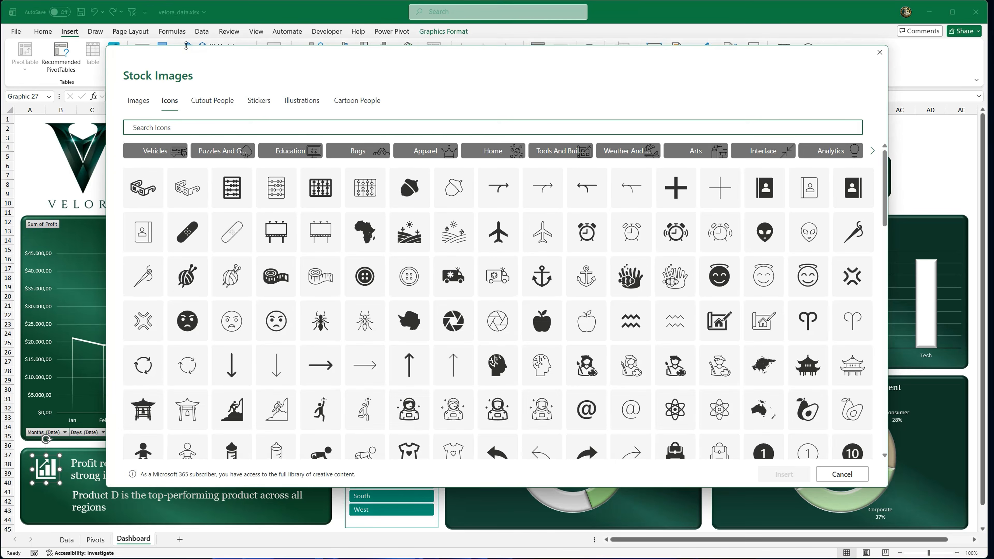
type("winner")
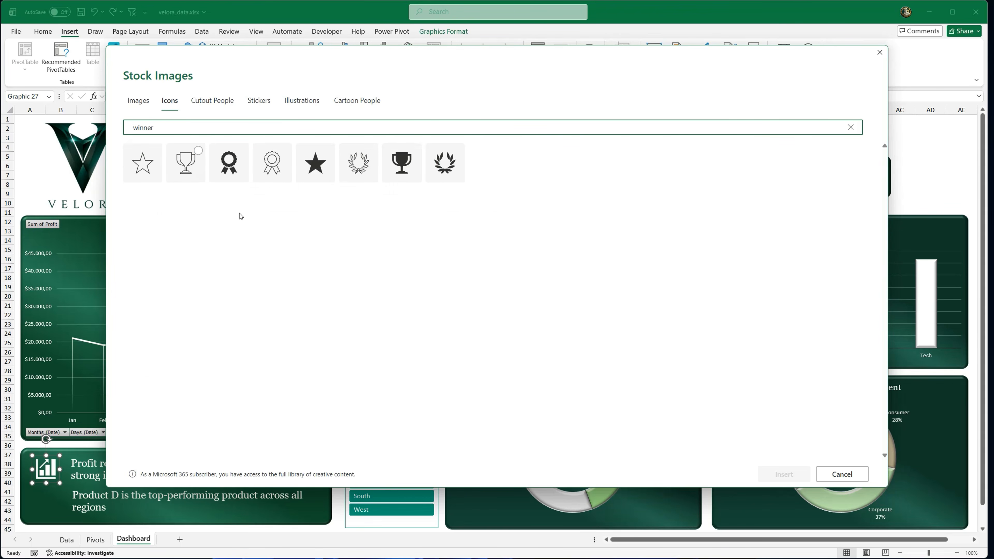
left_click(402, 162)
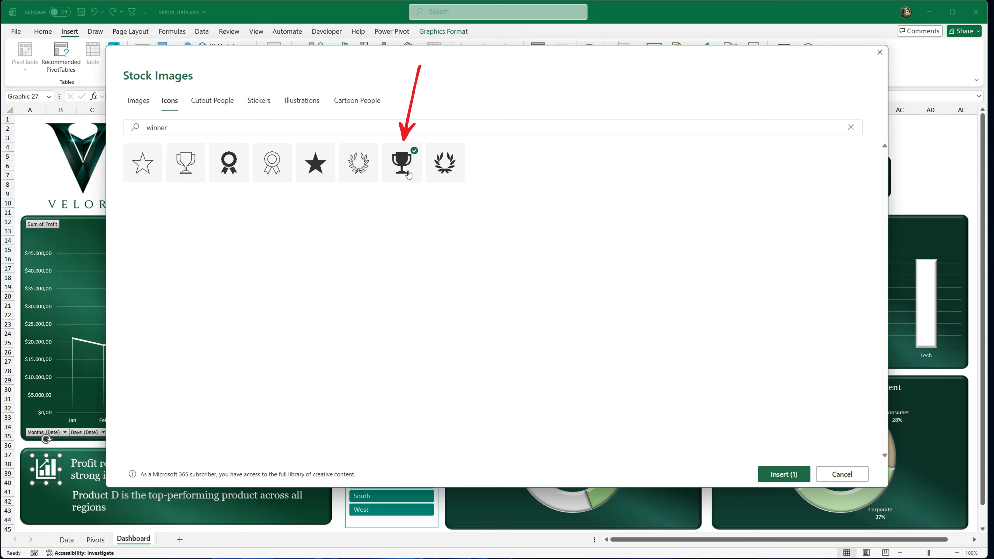
left_click(777, 473)
Step: Place the trophy icon beside the Product D insight at about 0.53" square and fill it white
left_click_drag(285, 141, 48, 500)
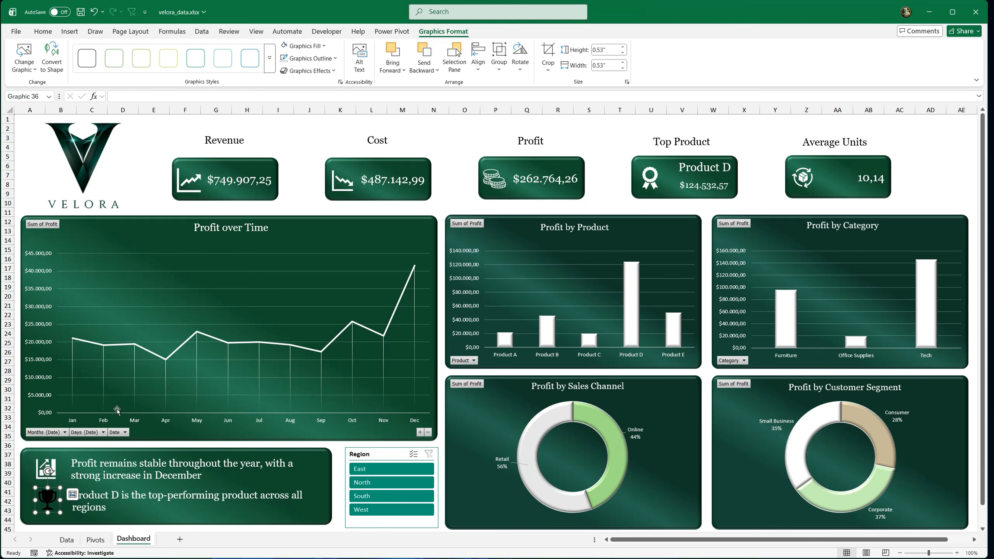
left_click(43, 32)
left_click(165, 66)
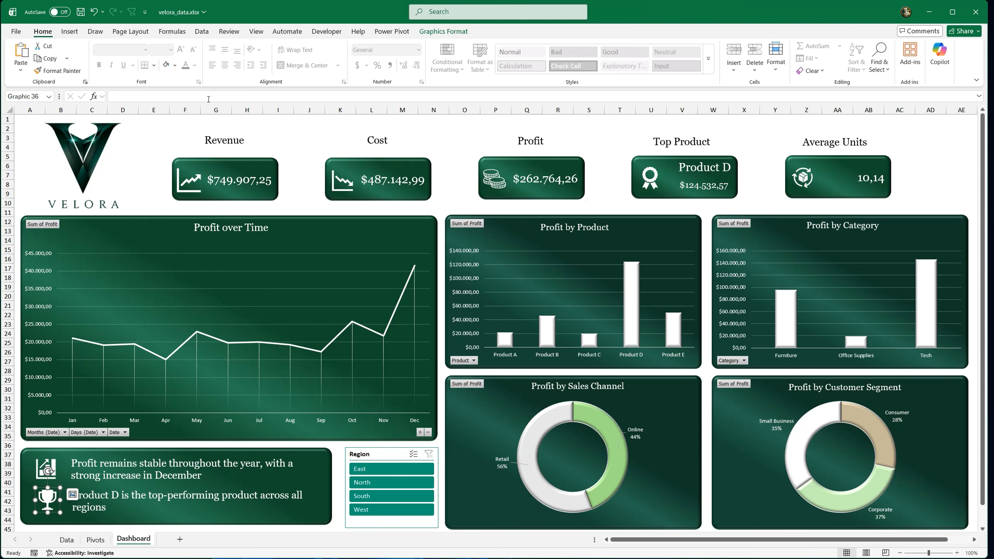
left_click(466, 121)
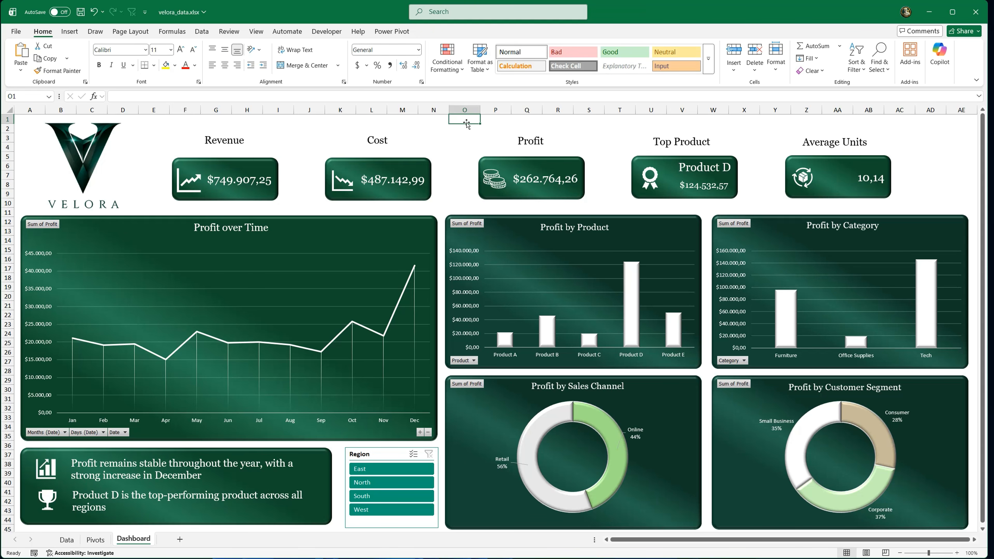
Step: Hide the Data and Pivots sheets together
left_click(67, 539)
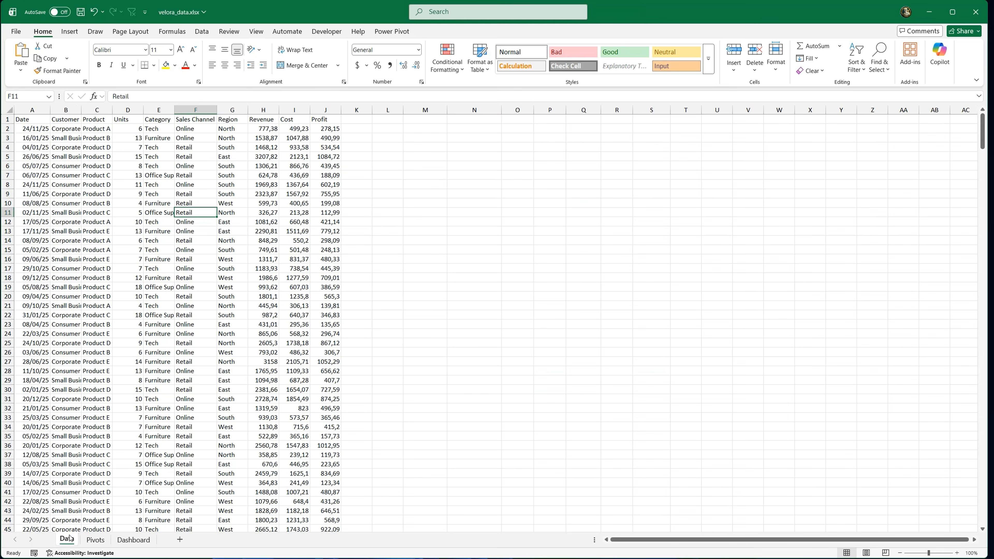
left_click(96, 542, "ctrl")
right_click(96, 542)
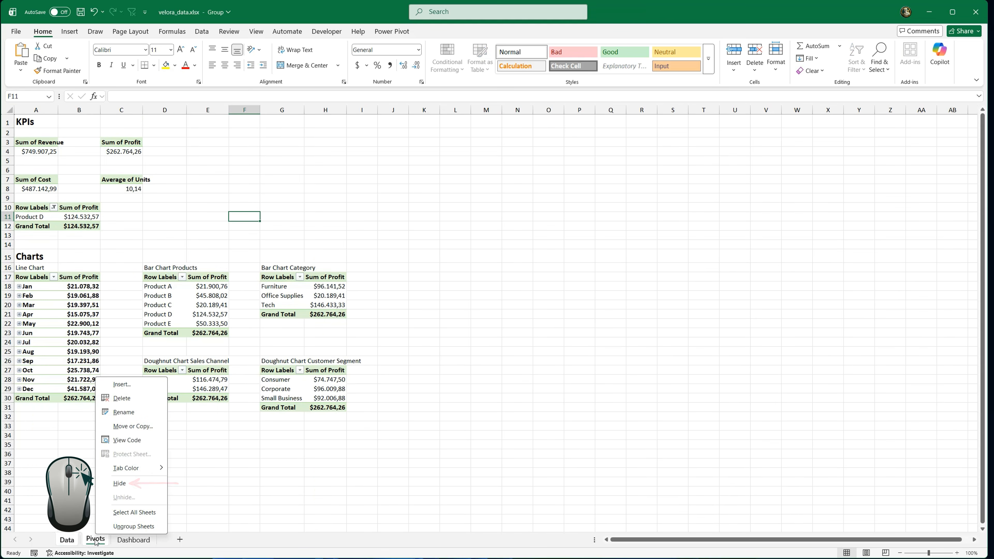
left_click(137, 482)
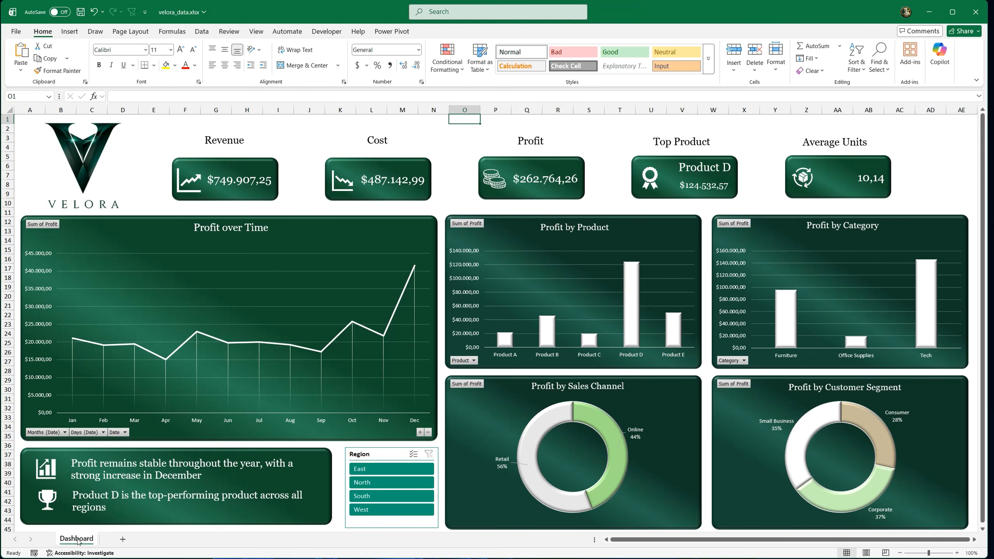
Step: Colour the Dashboard sheet tab green
right_click(77, 541)
mouse_move(118, 470)
left_click(160, 495)
Step: Test multi-selection in the Region slicer with East, North and South, and clear the filter
left_click(361, 472, "ctrl")
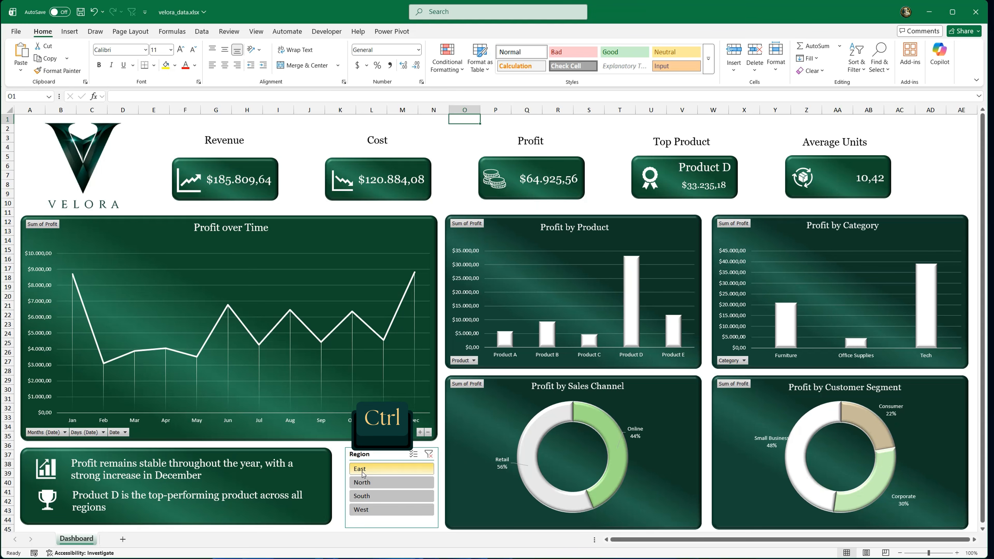
left_click(375, 482, "ctrl")
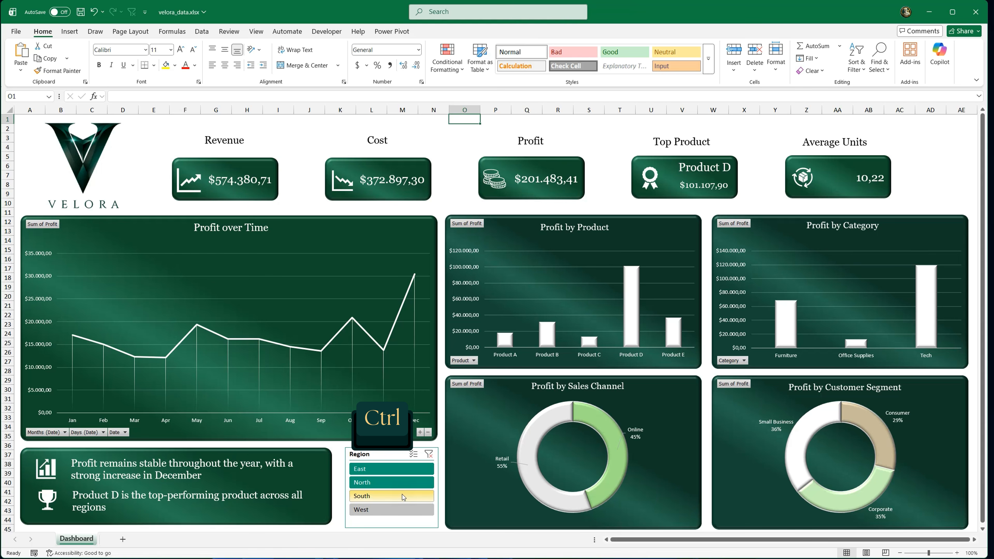
left_click(430, 454)
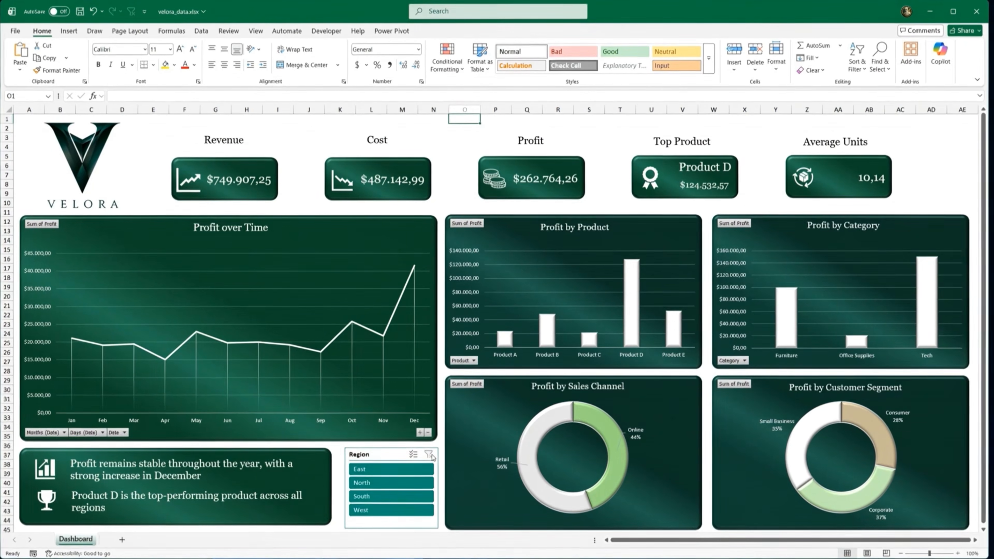